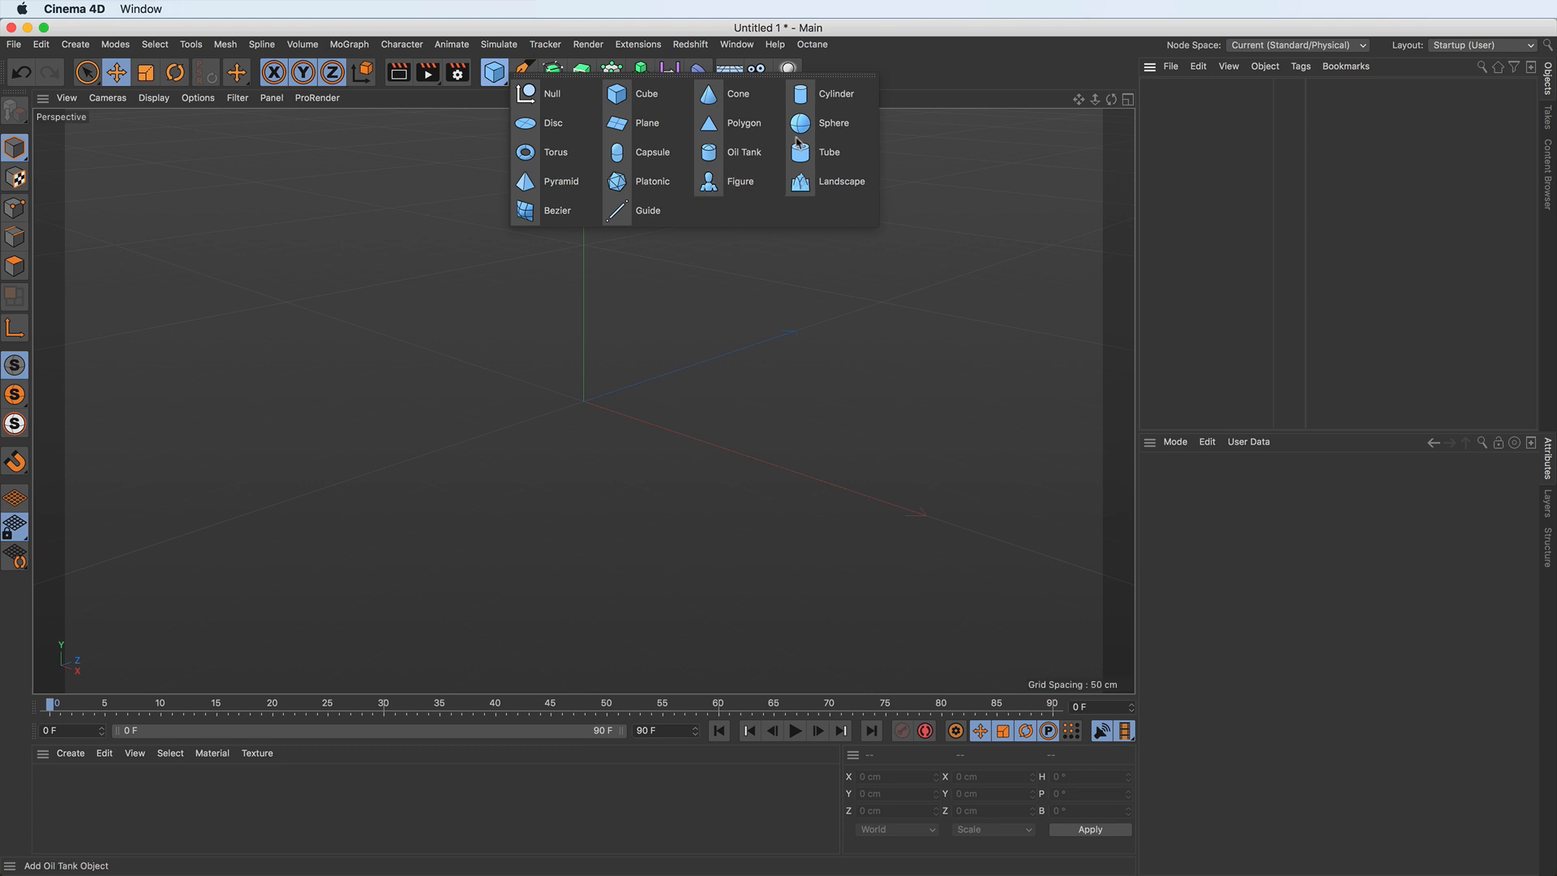
Step: Add a cylinder primitive to the scene and show its object properties
click(836, 95)
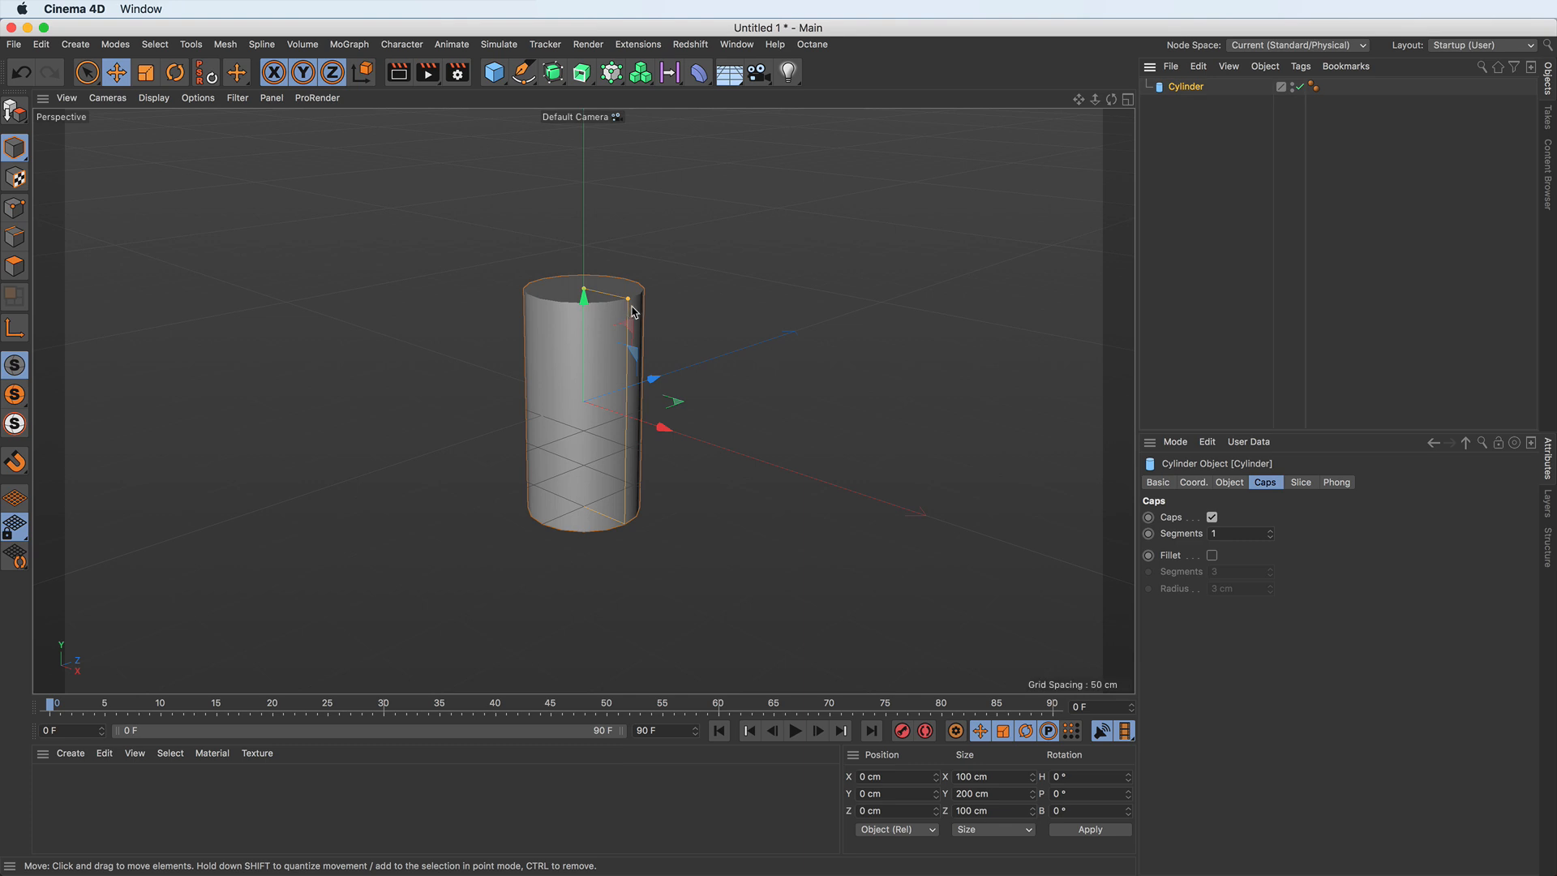
click(1237, 486)
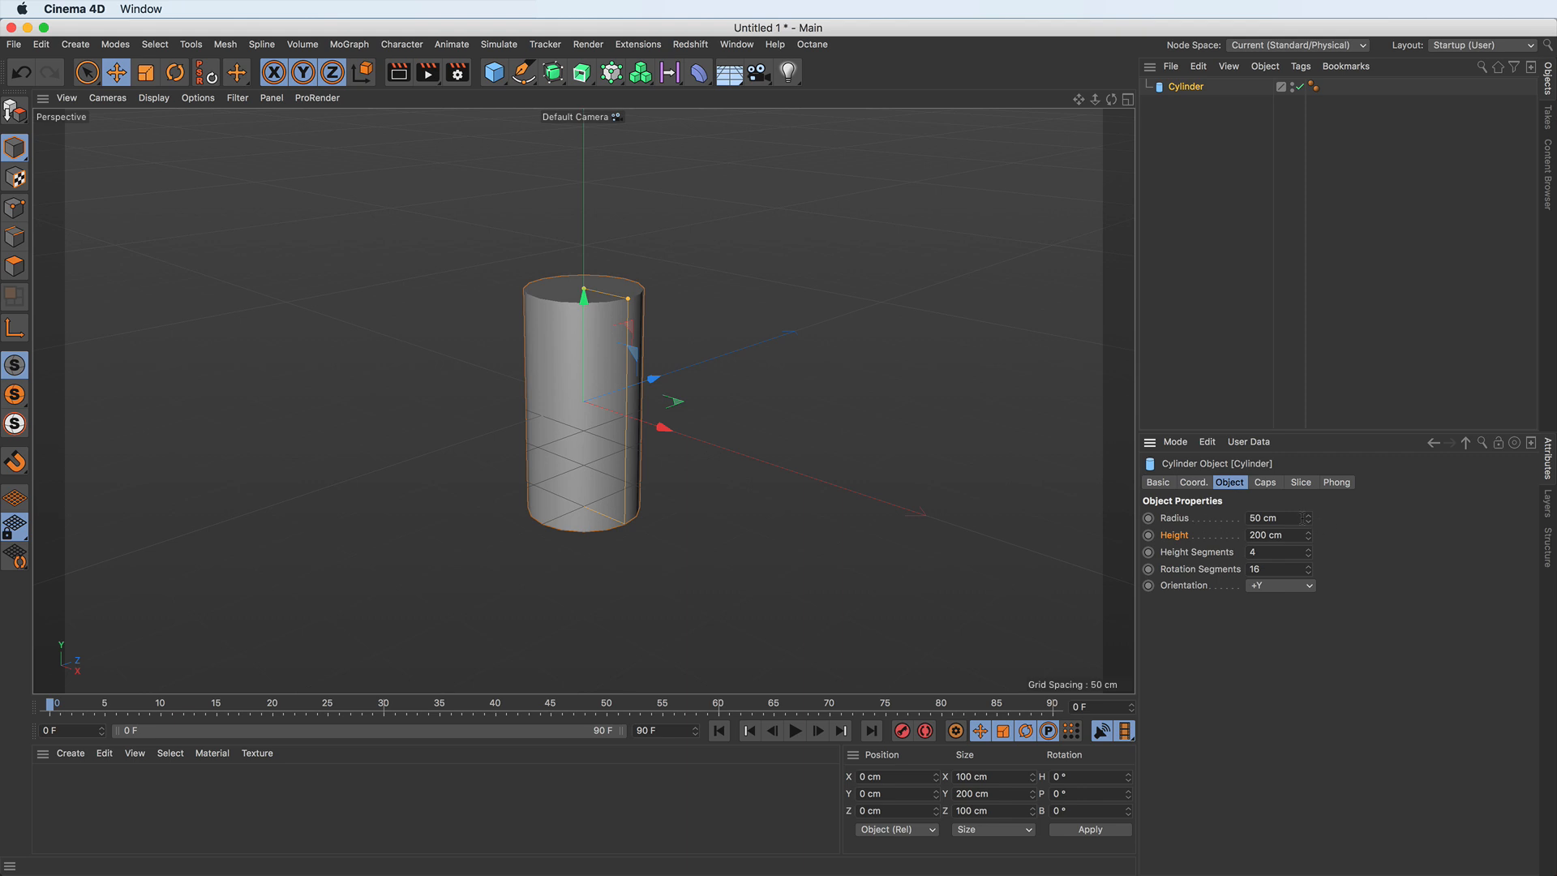
Step: Try resizing the cylinder freehand to a radius of about 56 cm and a height of about 72 cm
drag(1307, 523, 1312, 553)
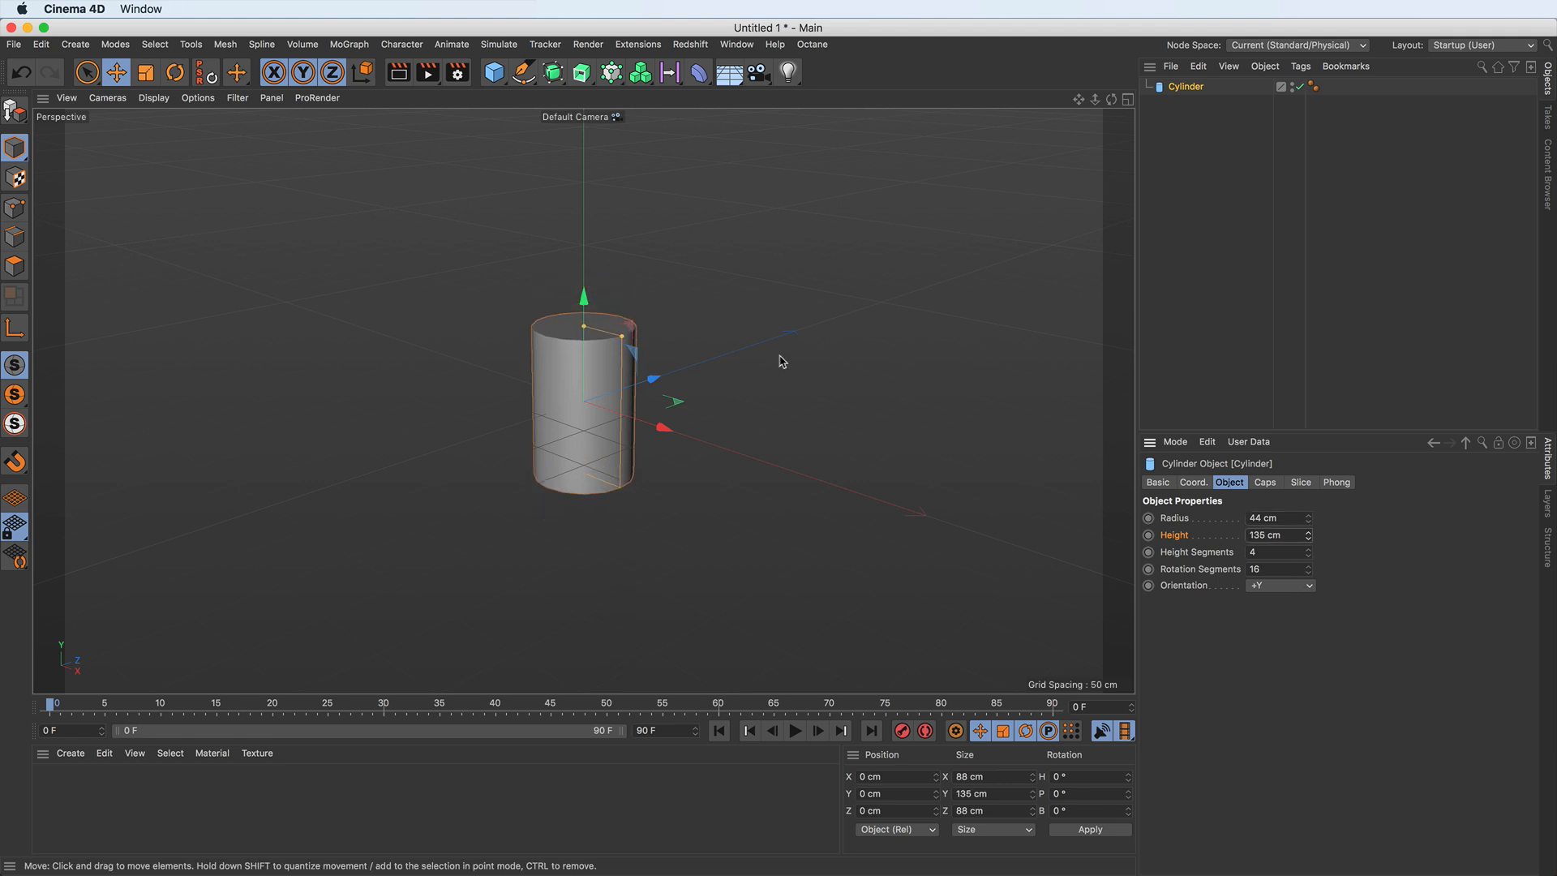
drag(623, 337, 730, 372)
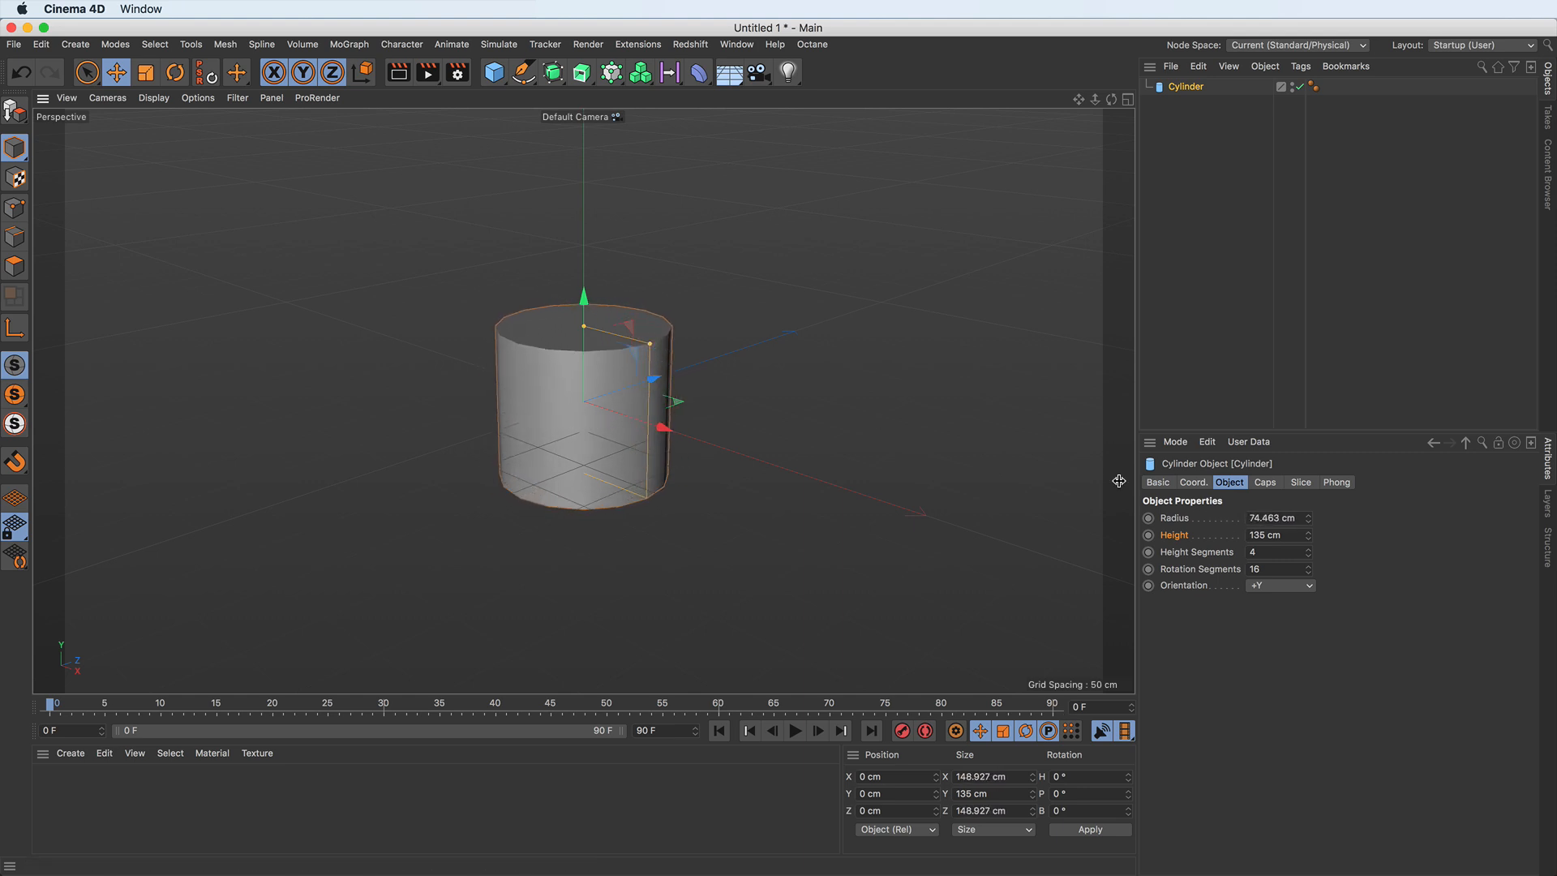
drag(584, 326, 633, 376)
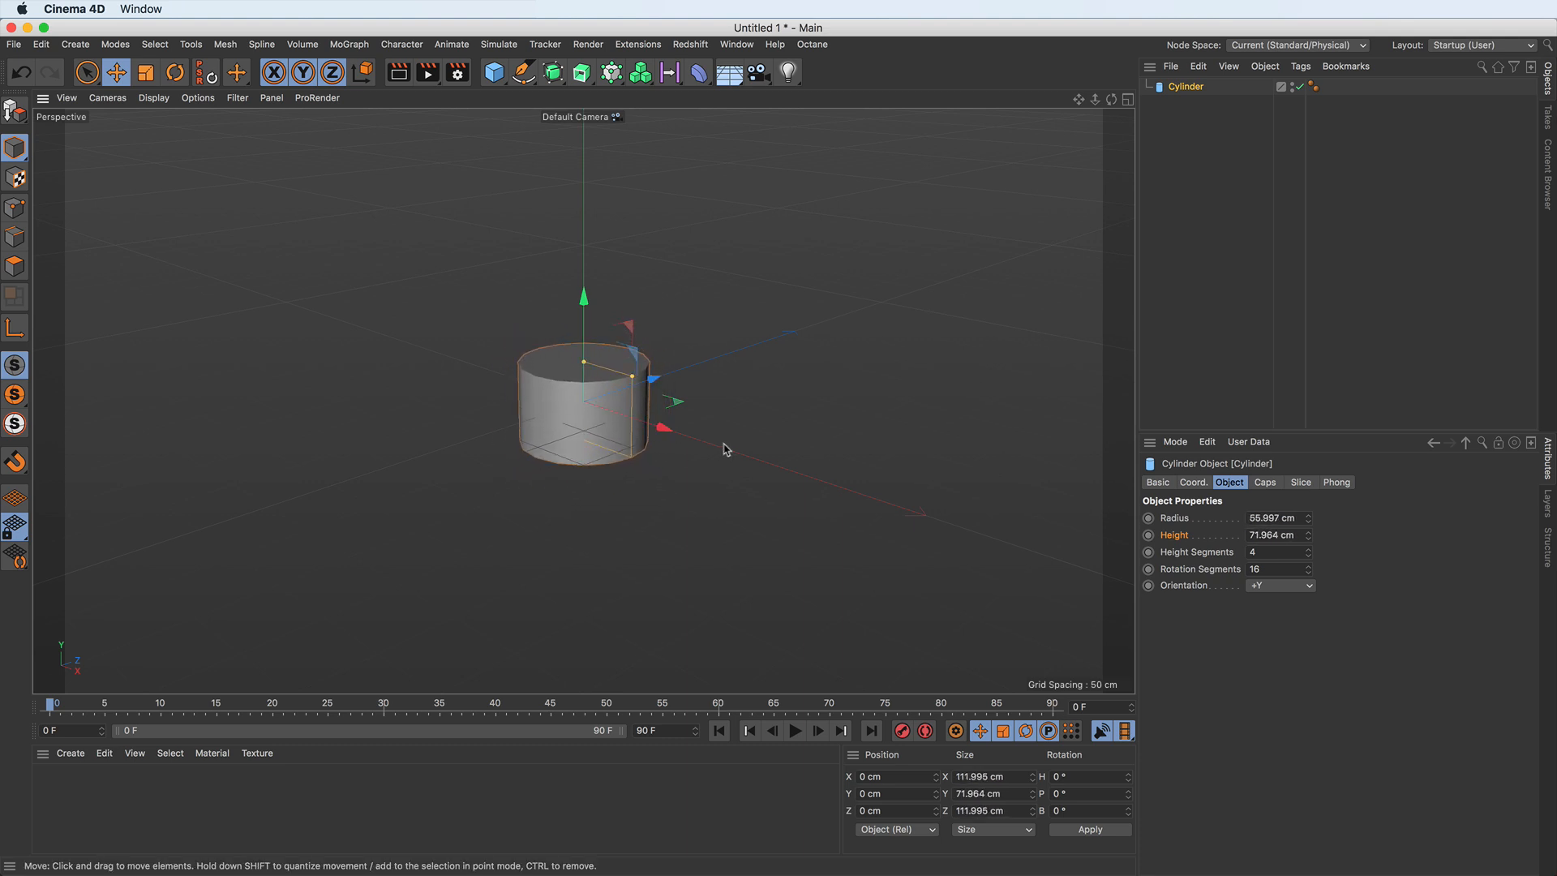
Step: Set the cylinder's radius to 50 cm, its height to 100 cm and its rotation segments to 6
click(1255, 519)
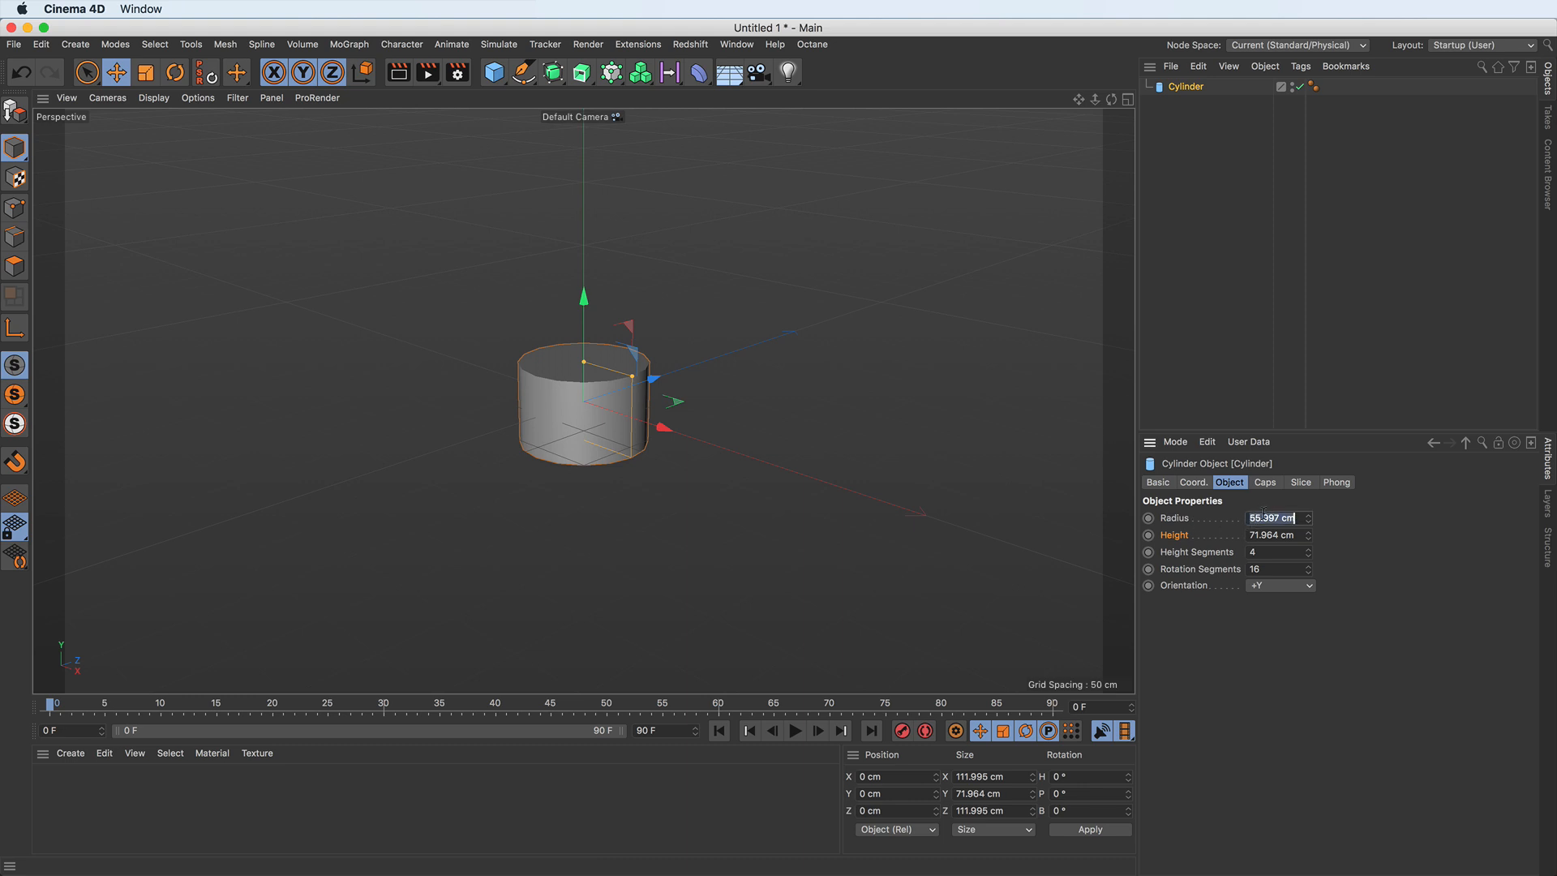
text(50)
key(Return)
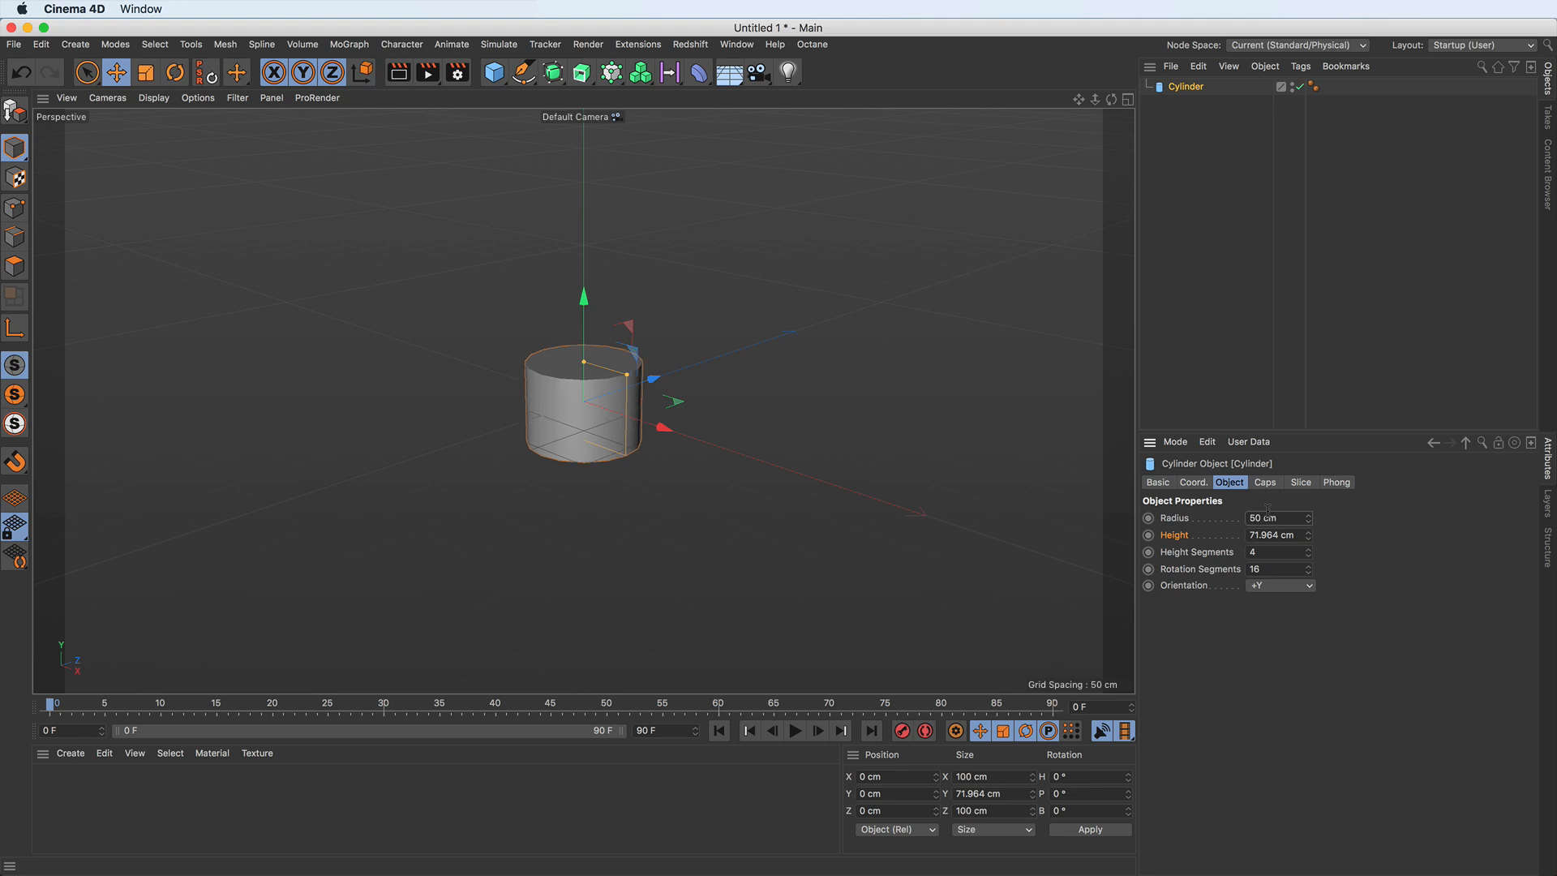
click(1263, 536)
text(100)
key(Return)
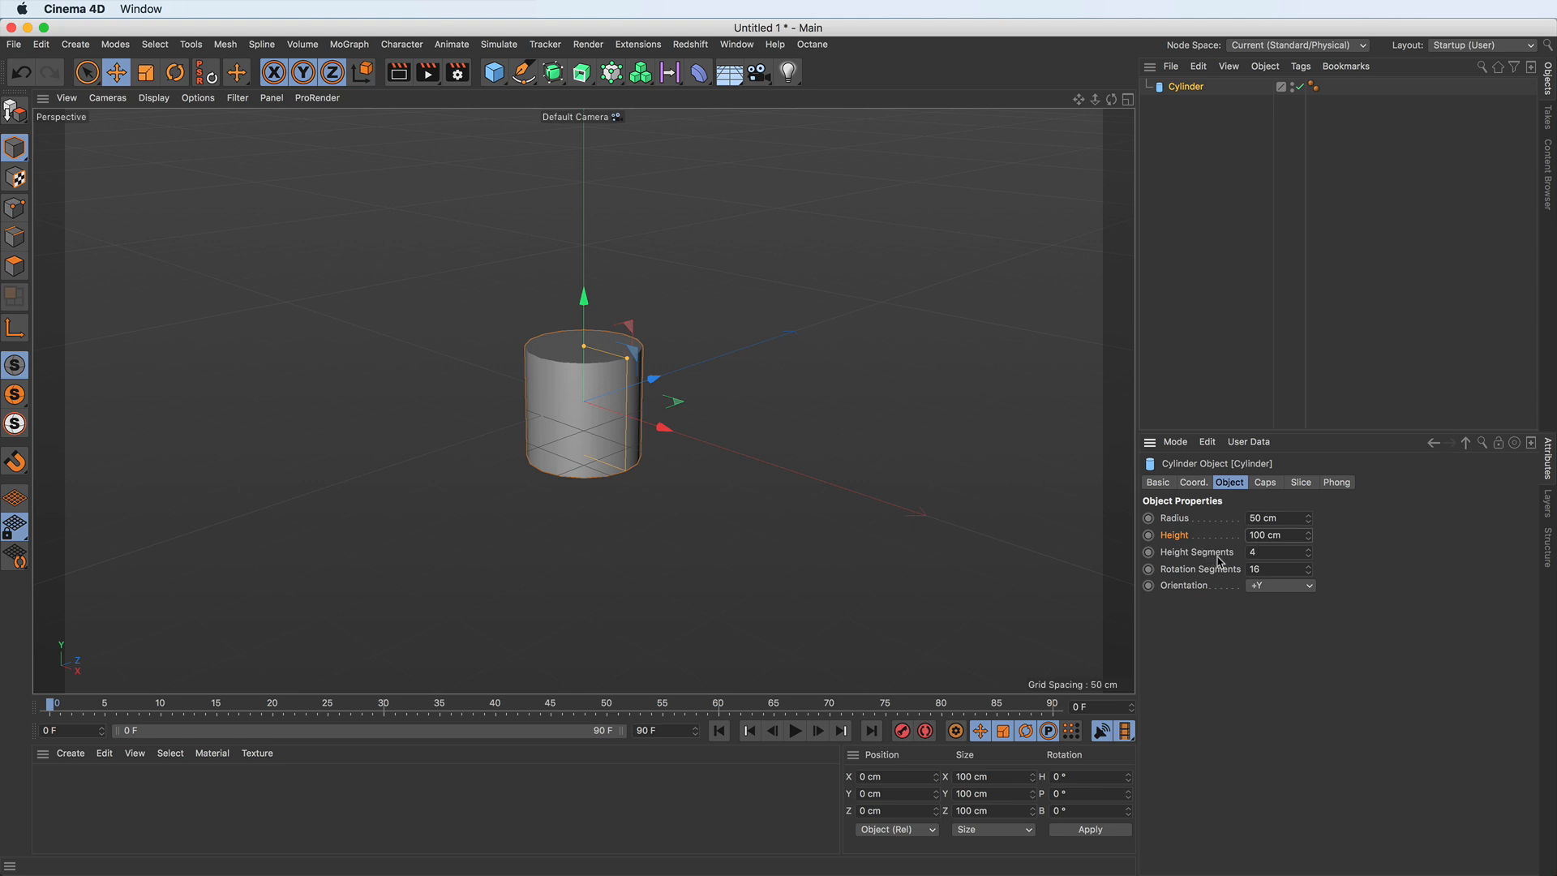
drag(1311, 576, 1311, 586)
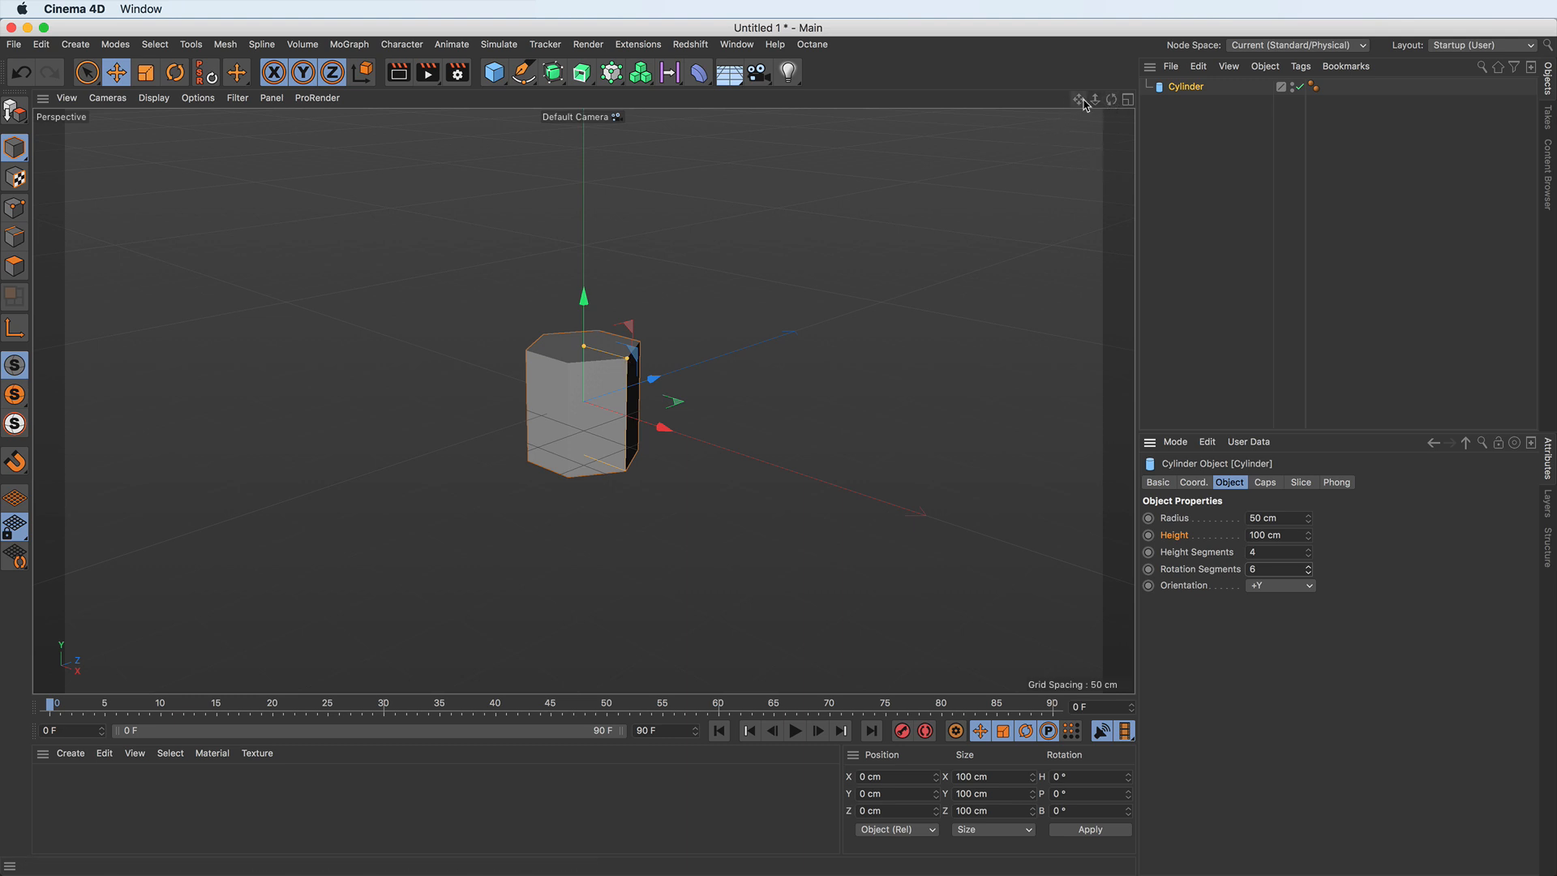
drag(1080, 102, 1089, 162)
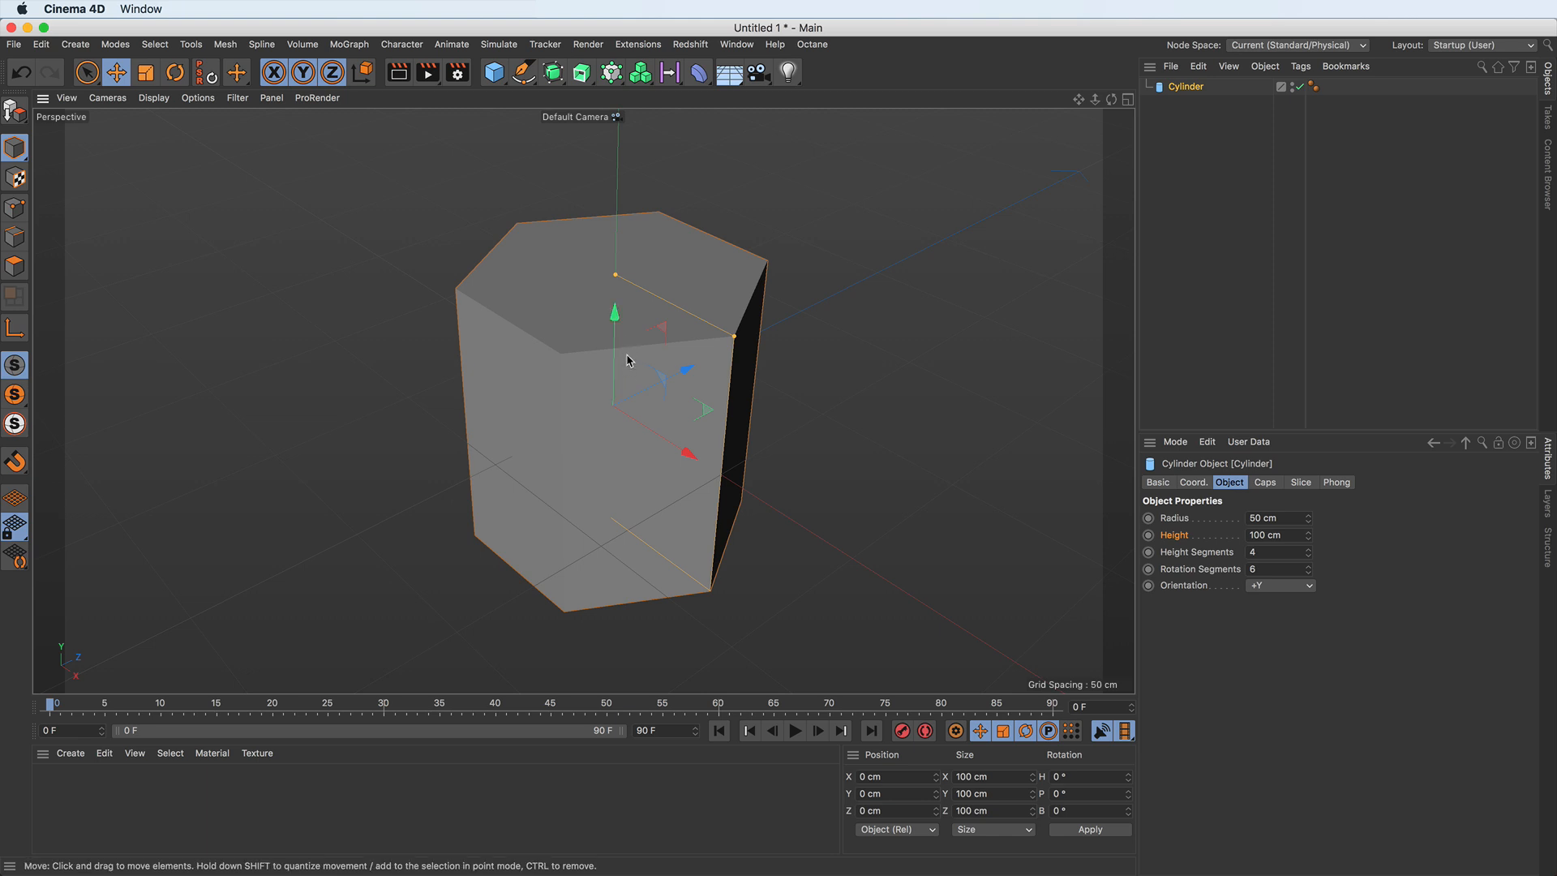
Step: Enable the fillet on the cylinder's caps and set the fillet radius to 1 cm
click(1265, 483)
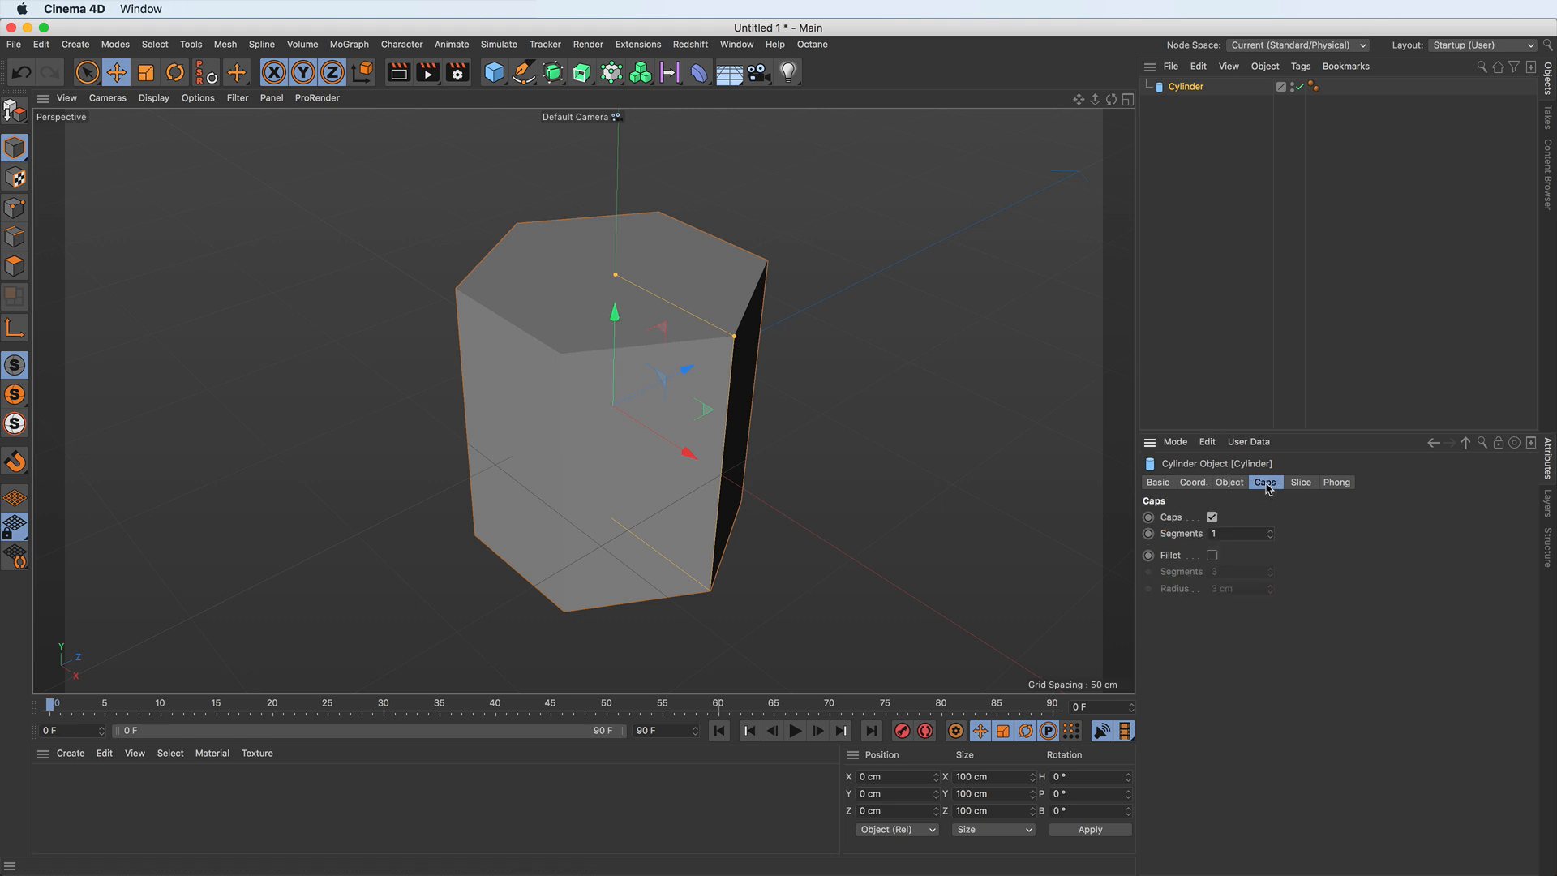
click(1212, 556)
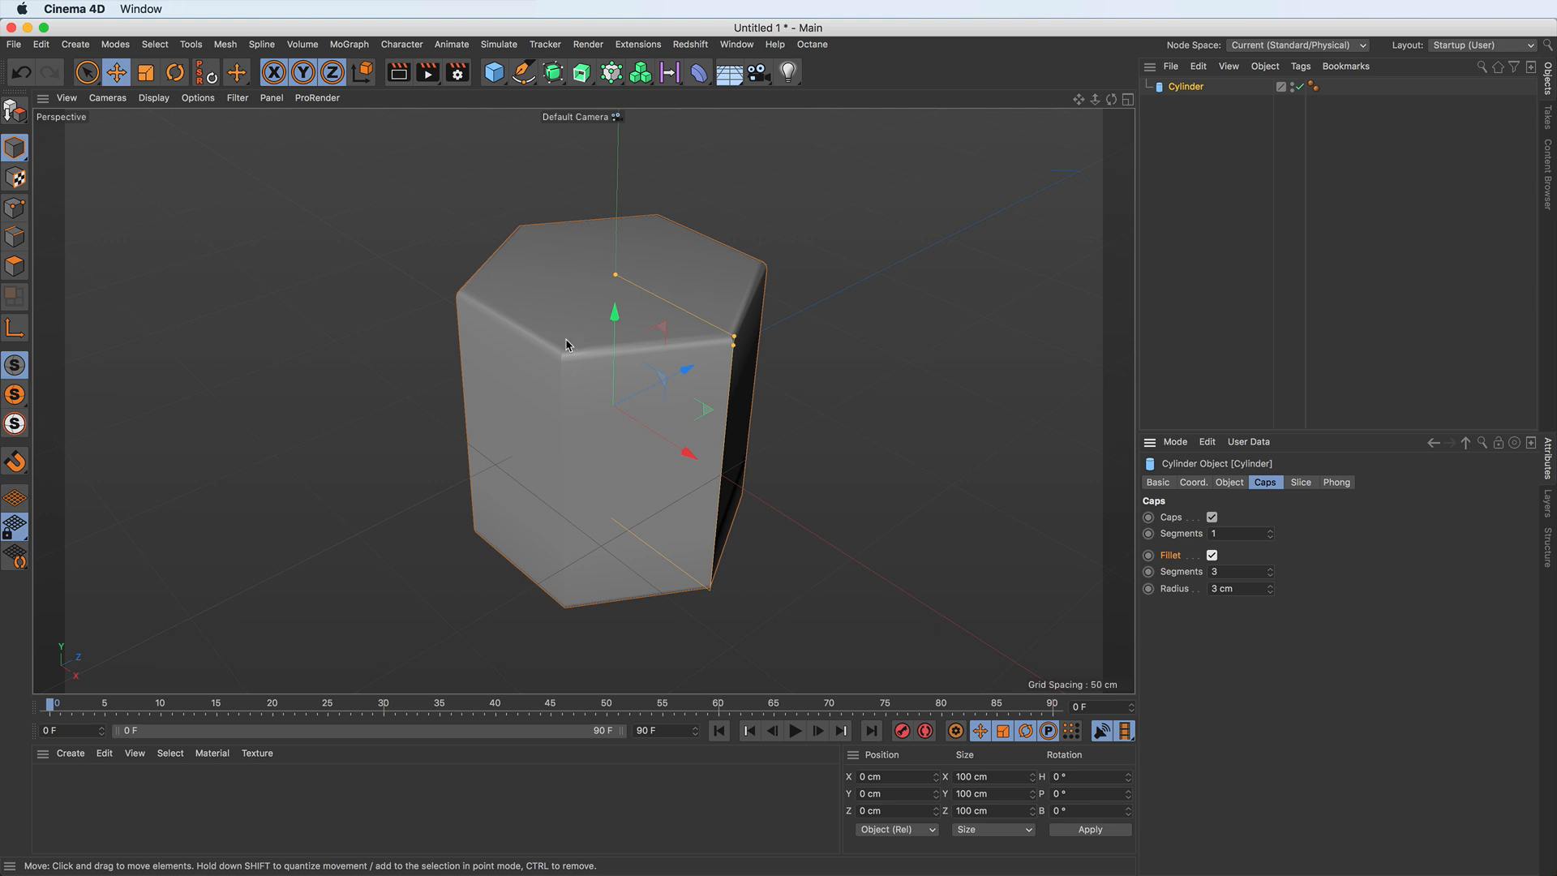
click(1270, 593)
click(1269, 593)
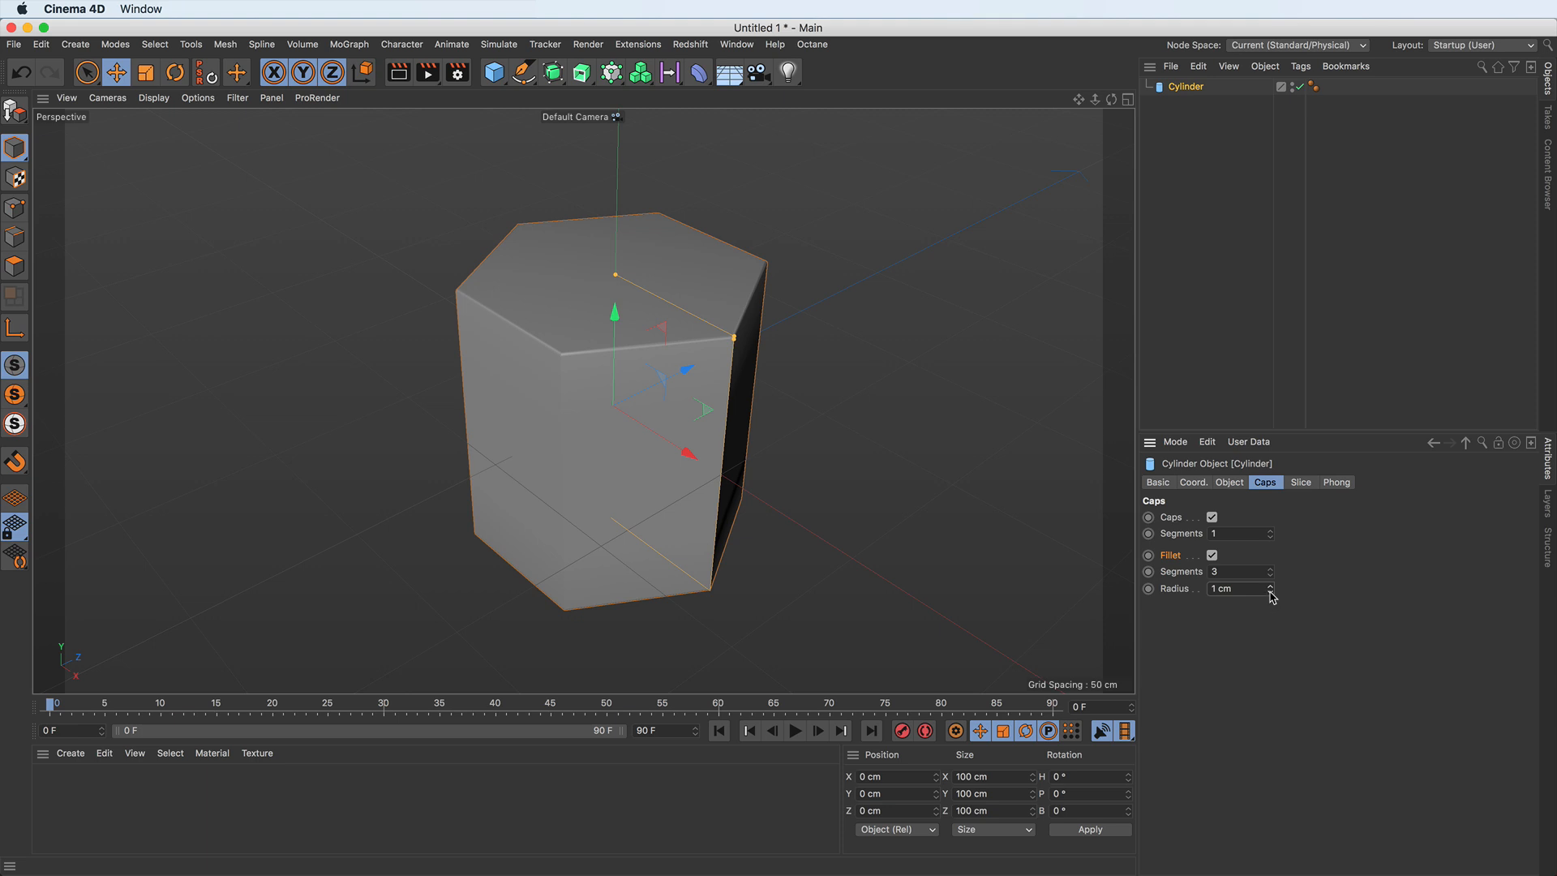
click(1269, 586)
click(1270, 593)
Step: Switch the cylinder's cap fillet off and on repeatedly to compare the edges with and without it
click(1212, 556)
click(1212, 557)
click(1212, 556)
click(1212, 556)
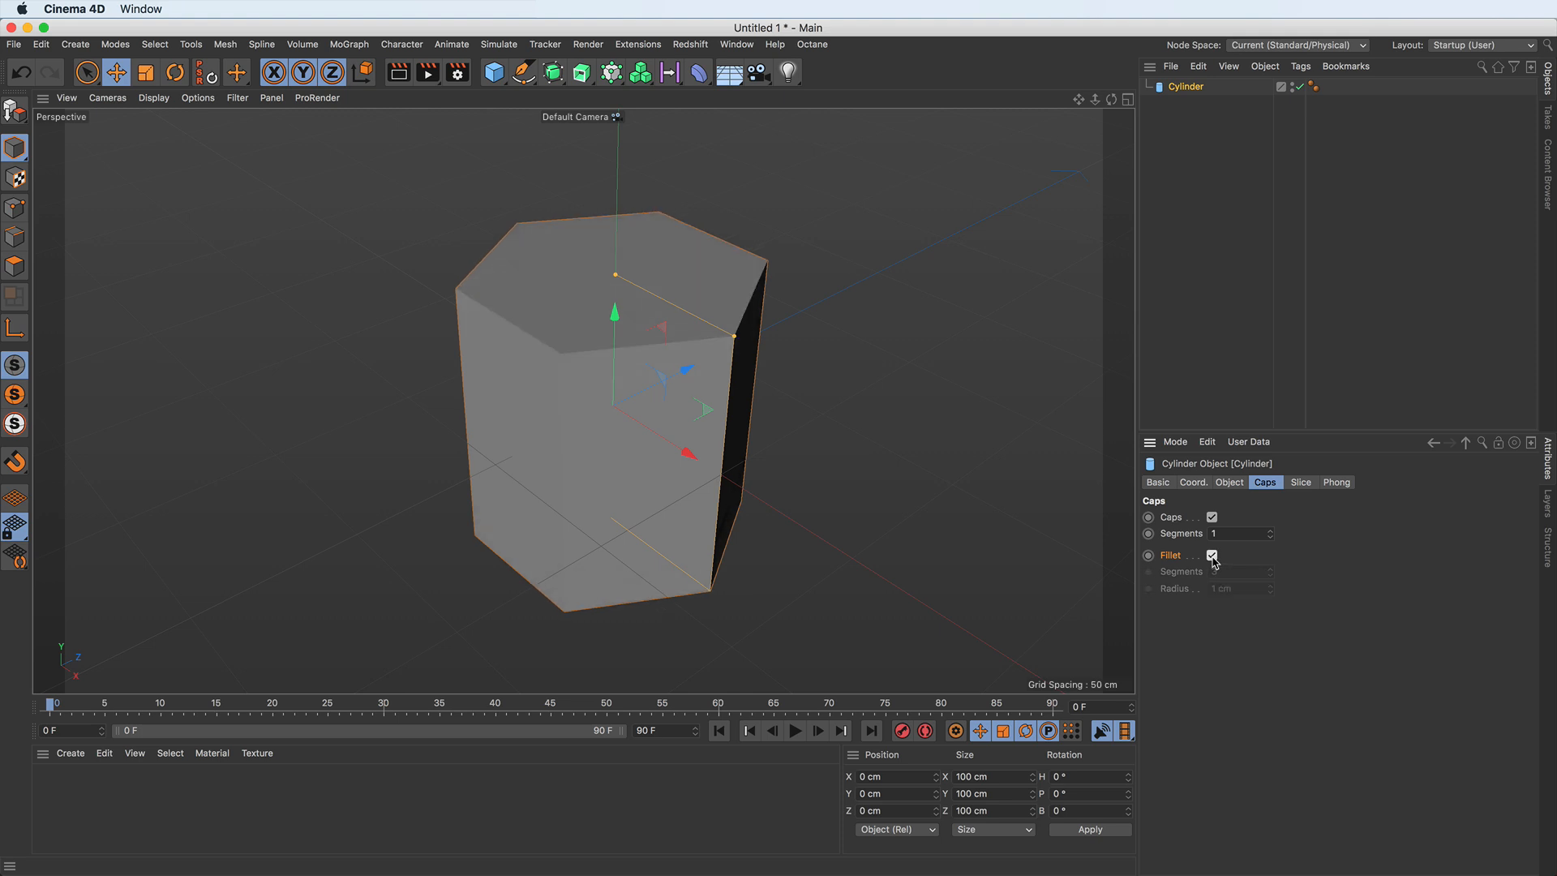
click(1212, 556)
click(1212, 556)
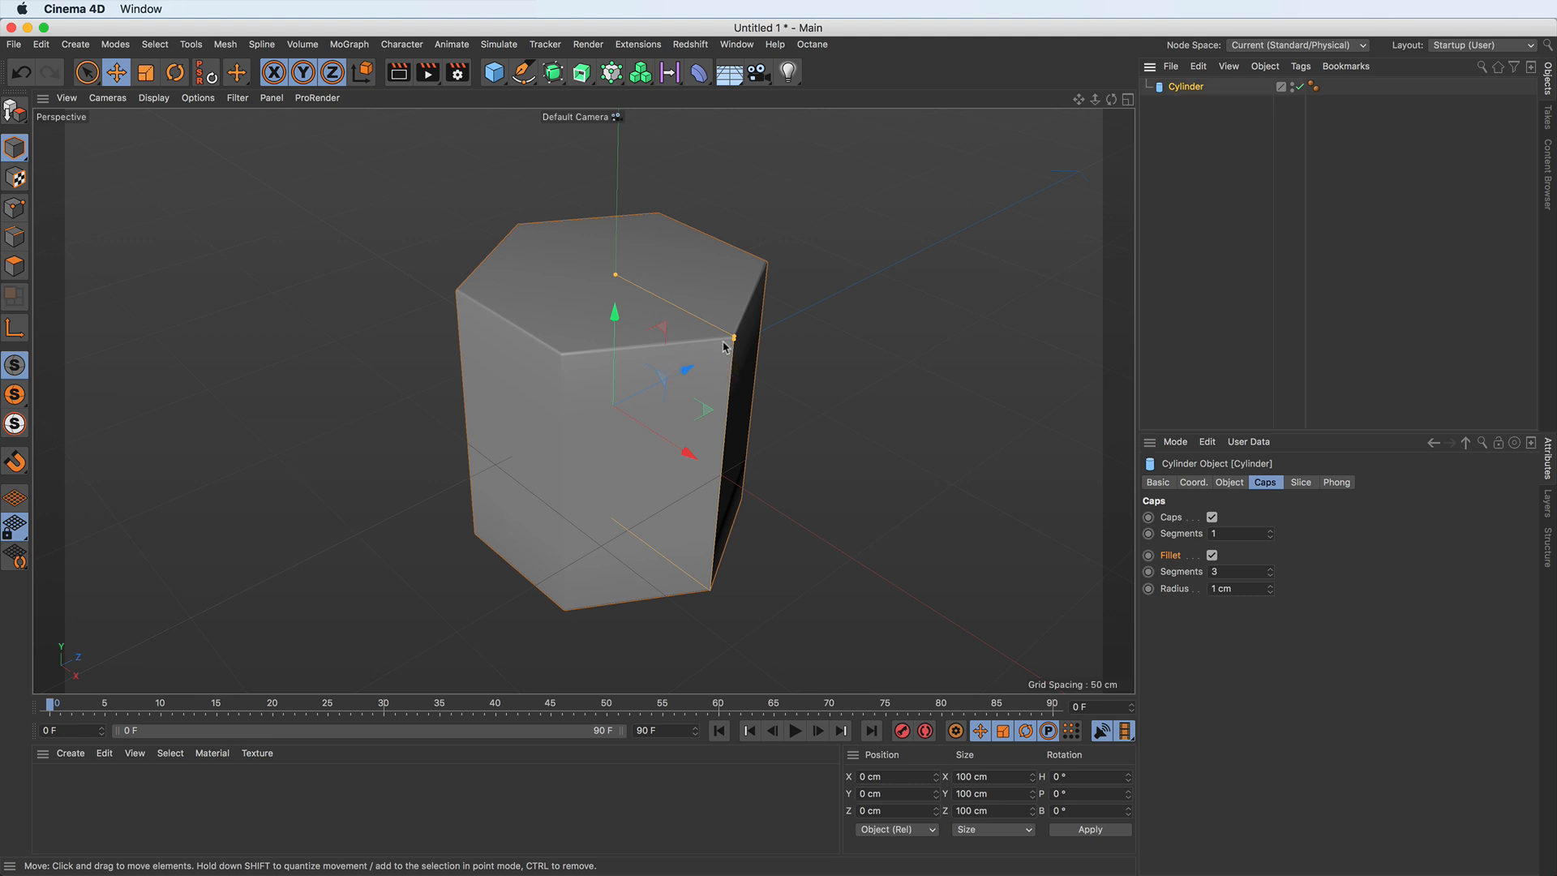
Step: Add a Cloner, make the cylinder its child and select the Cloner
click(614, 75)
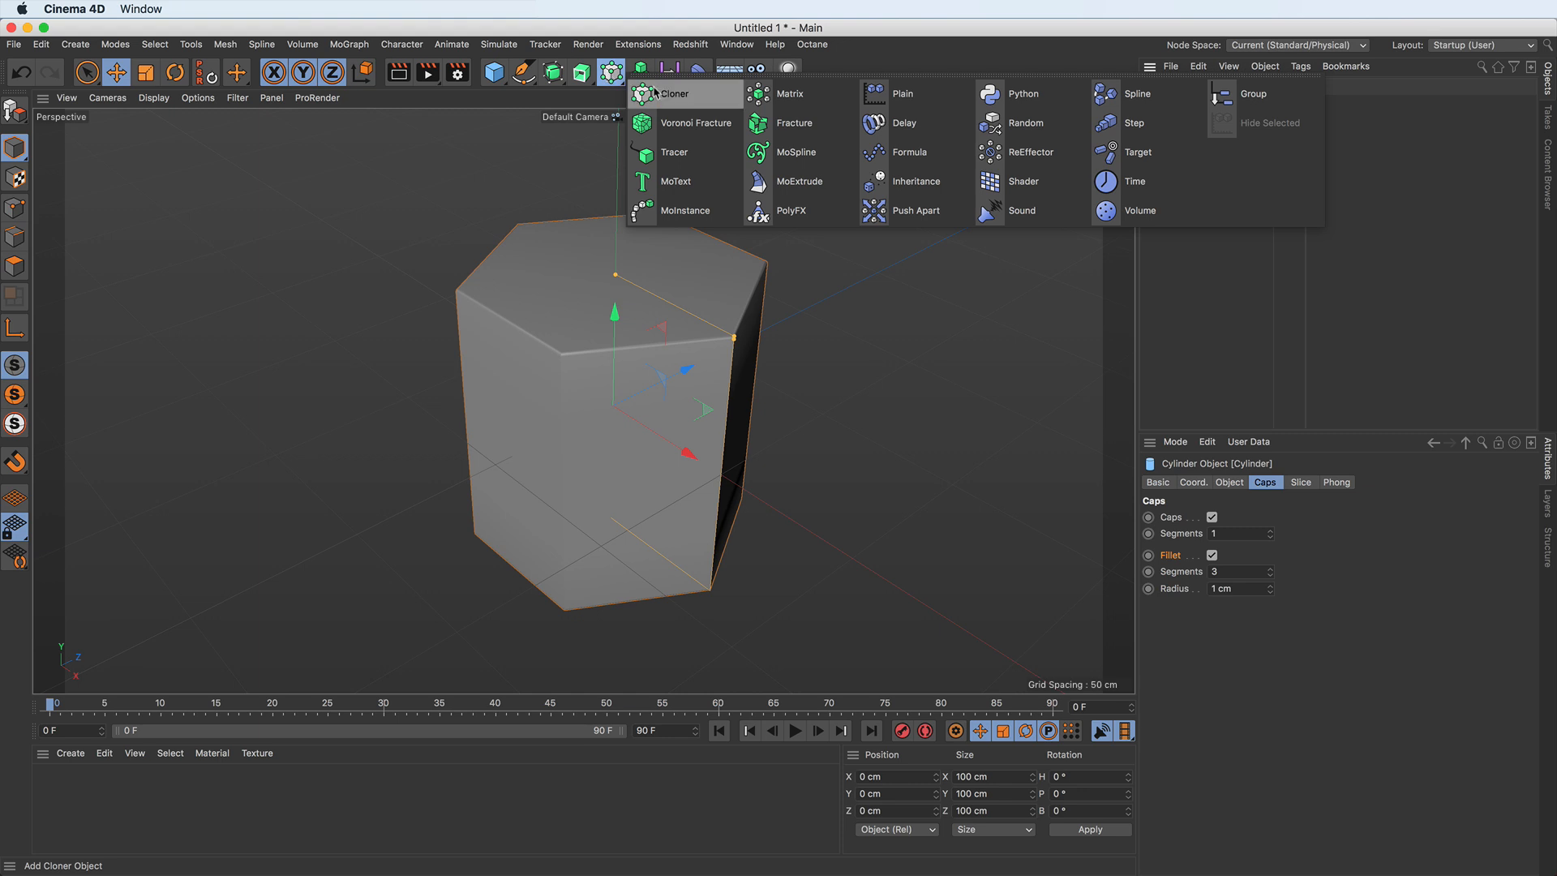
click(708, 99)
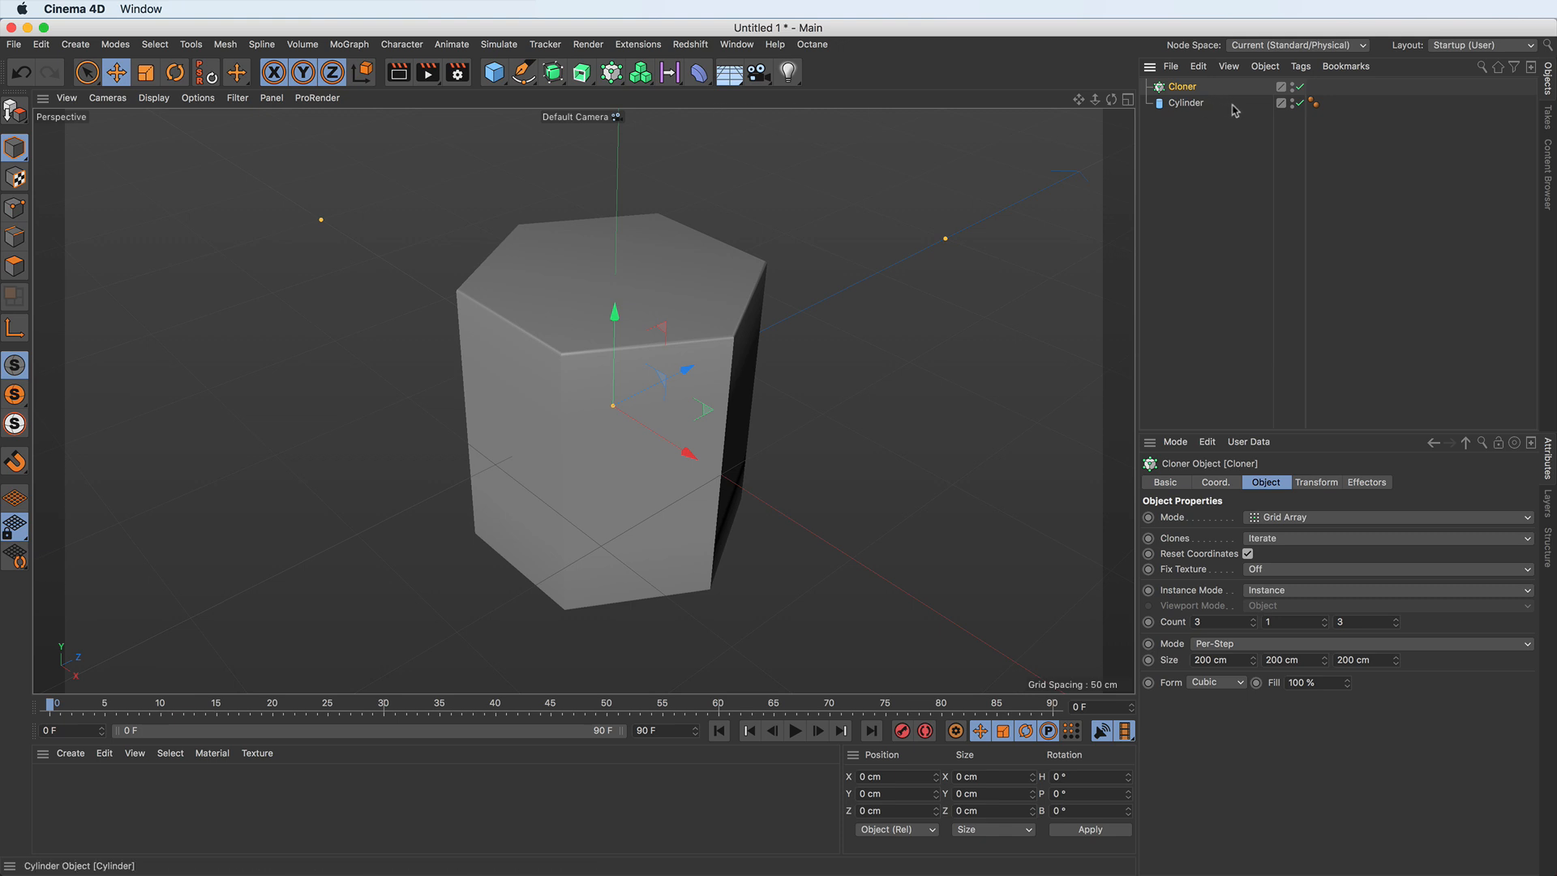
click(1182, 106)
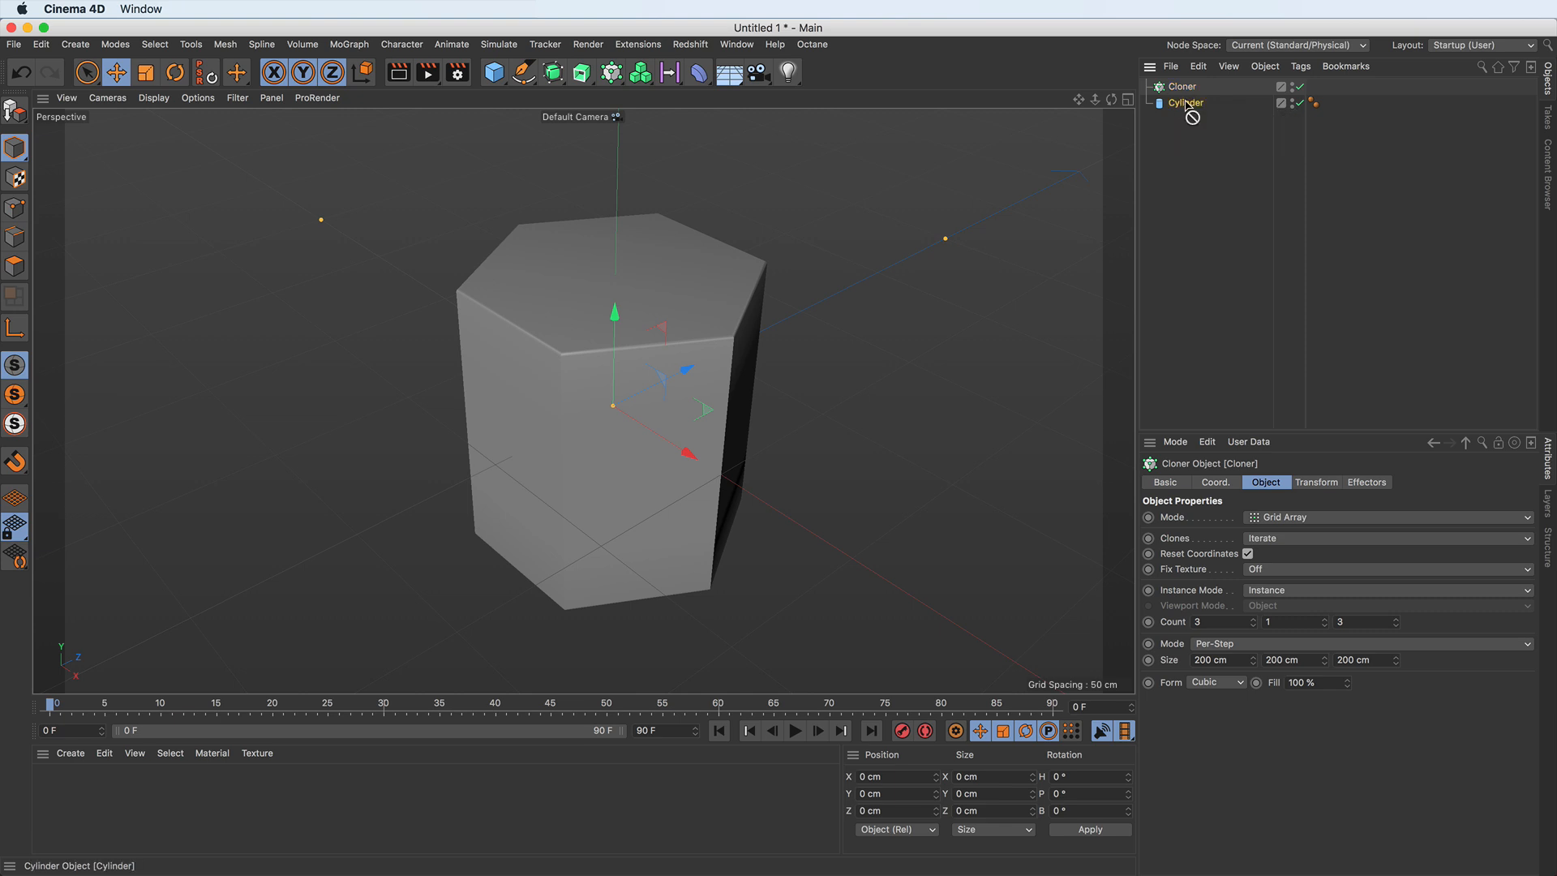
drag(1195, 95, 1196, 93)
drag(1191, 90, 1207, 92)
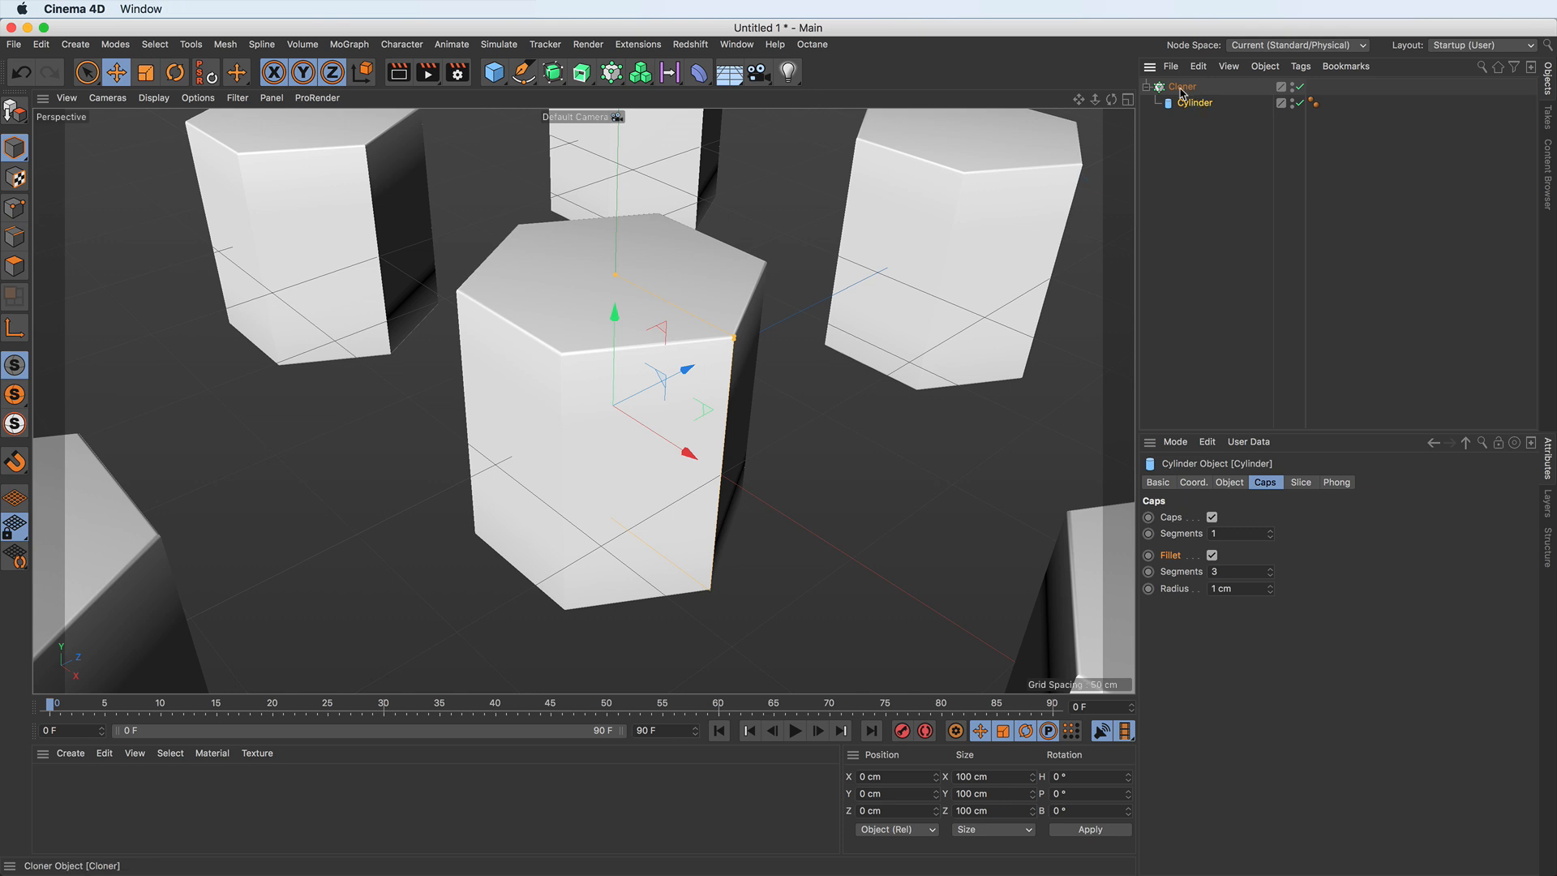
drag(1095, 99, 983, 205)
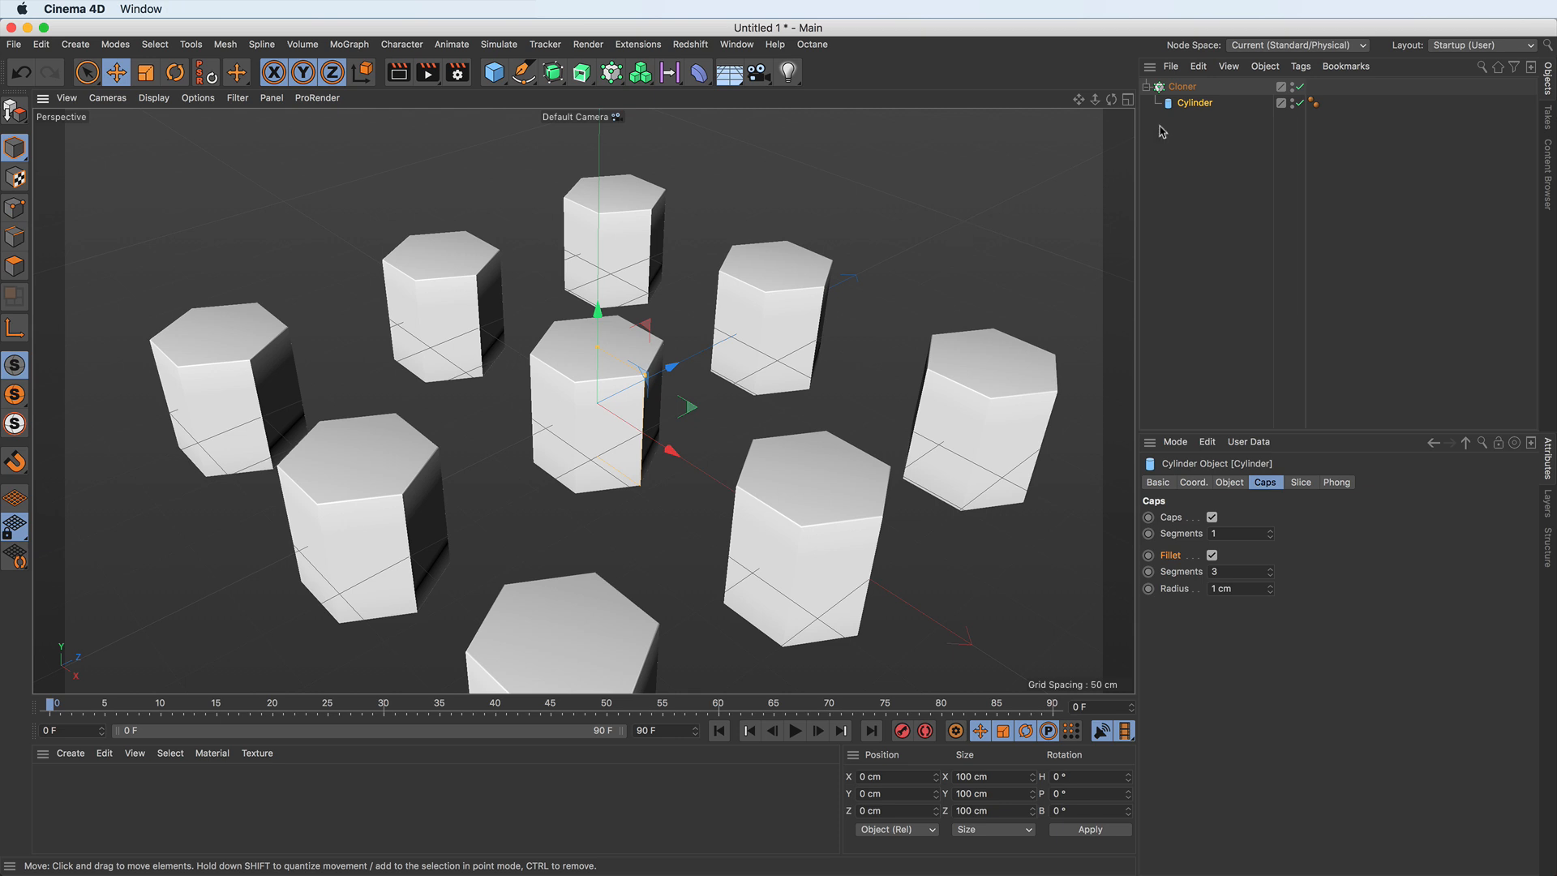
click(1181, 88)
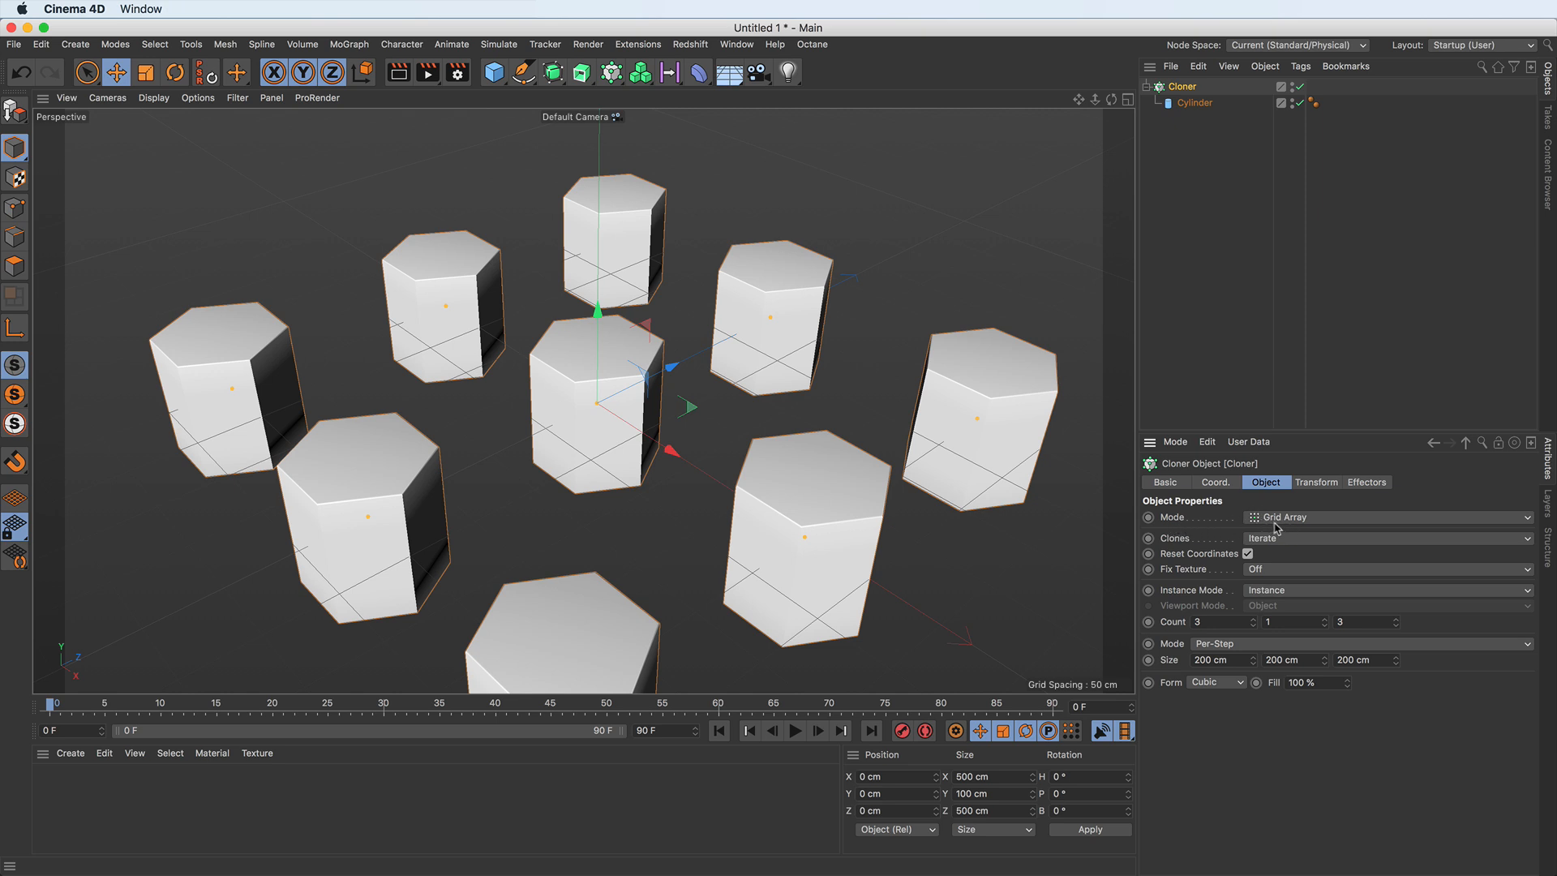
key(super+z)
drag(1202, 621, 1167, 622)
key(Return)
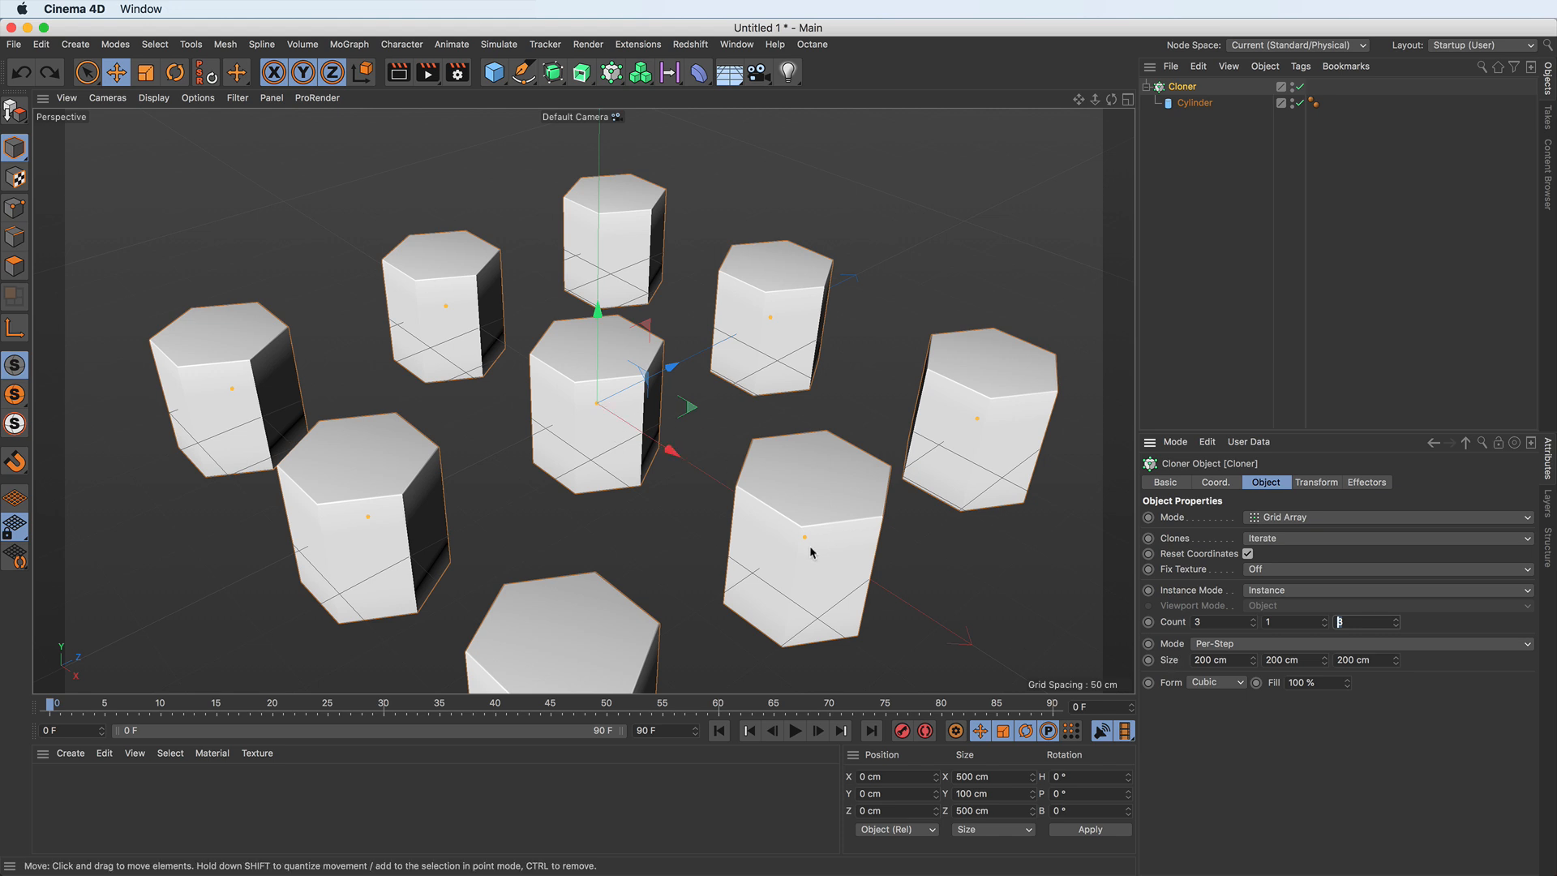
key(Tab)
key(Tab)
key(Tab)
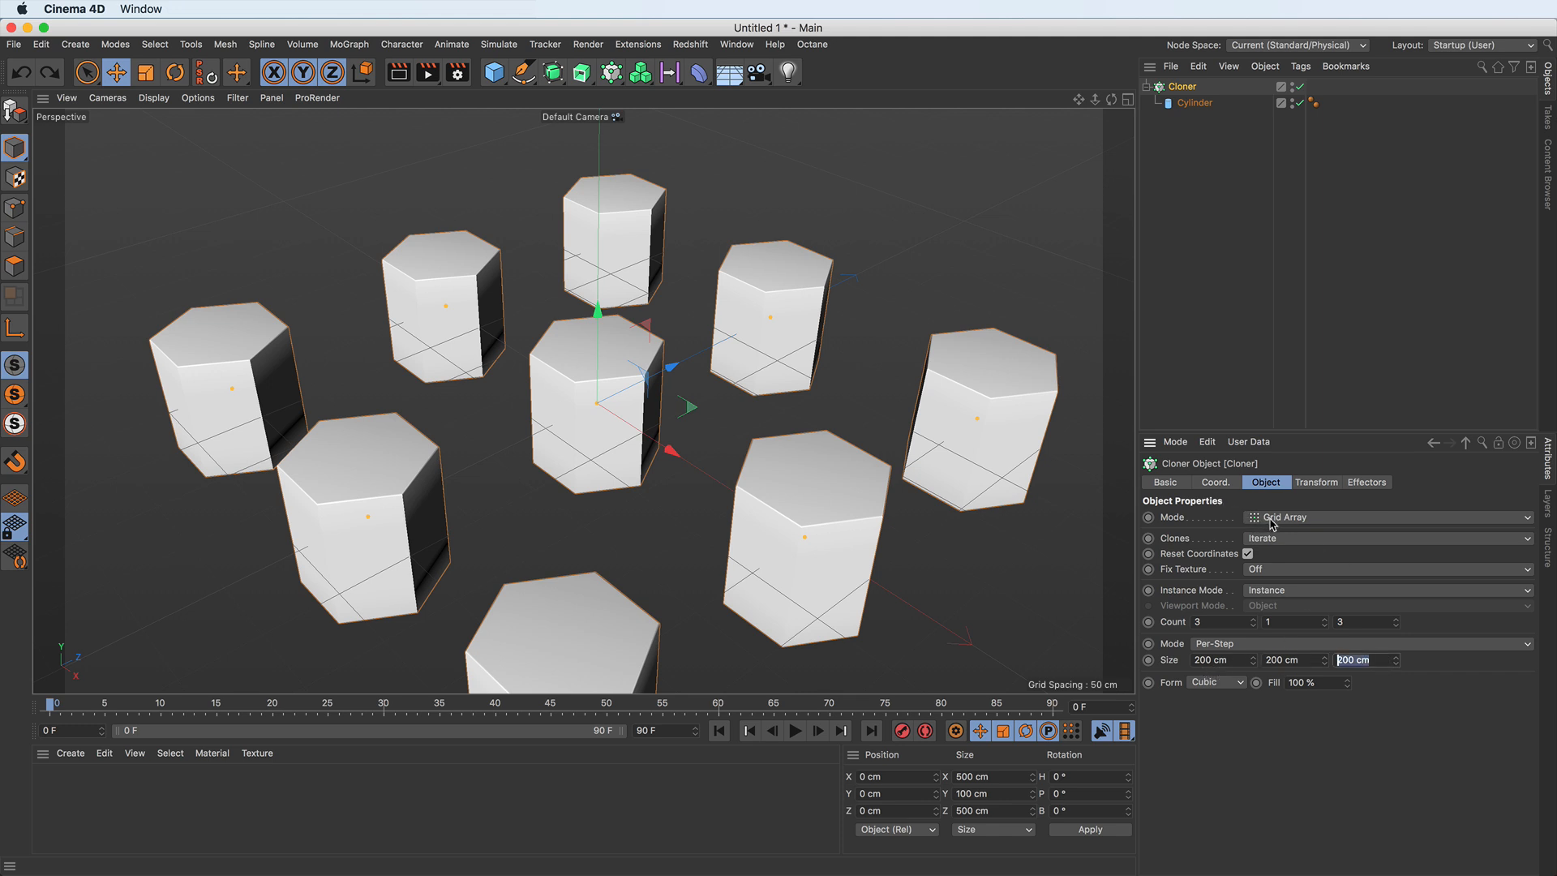
Step: Switch the Cloner's mode to Honeycomb Array and set its size width to 130 cm and size height to 104.41 cm
click(1329, 524)
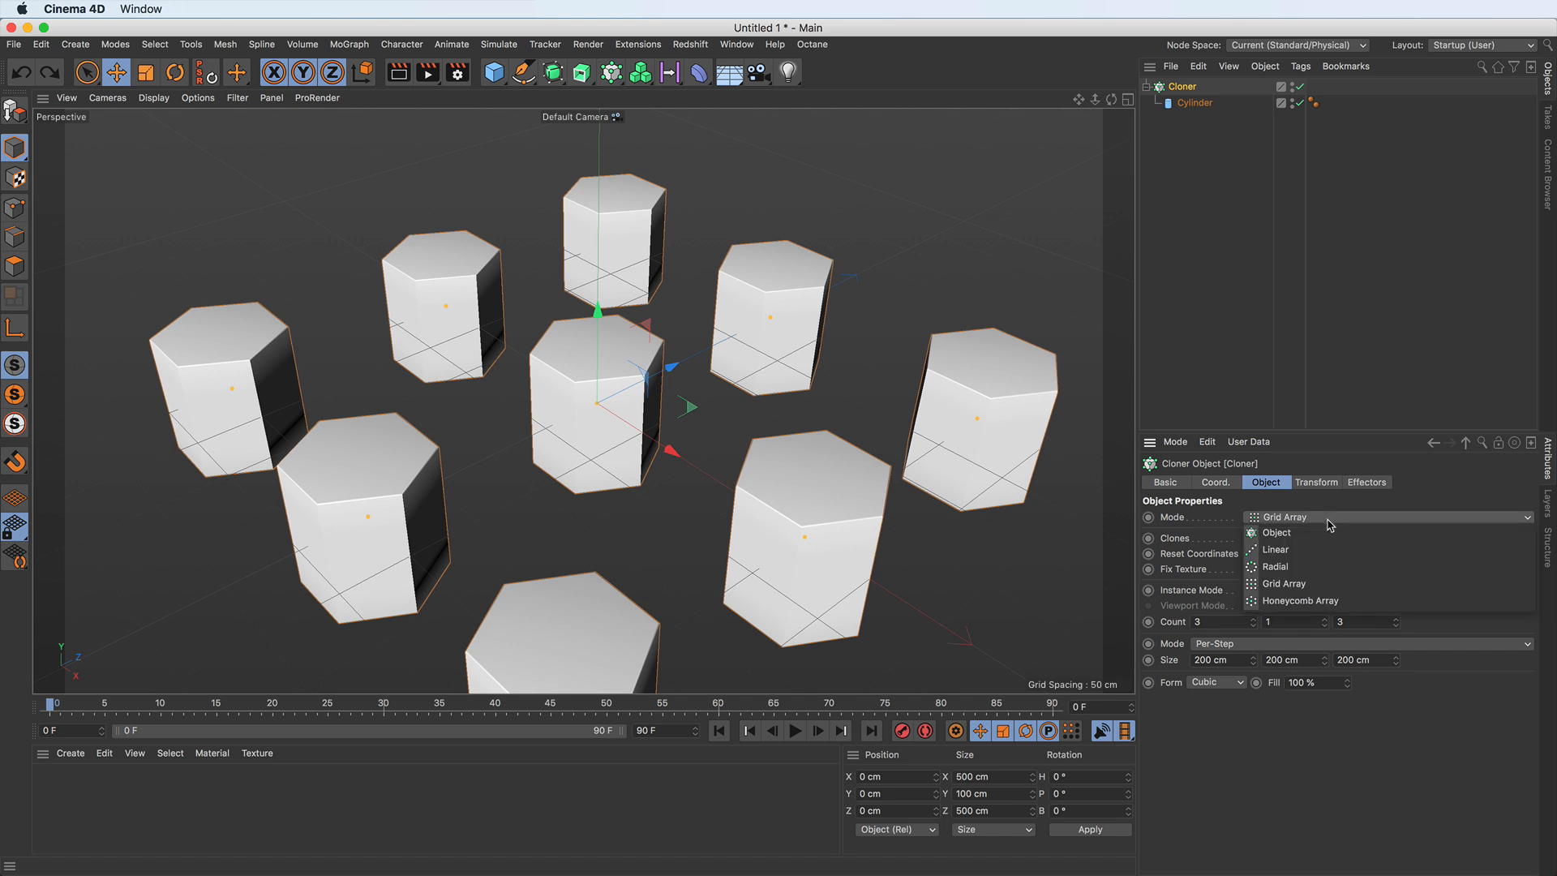
click(1361, 603)
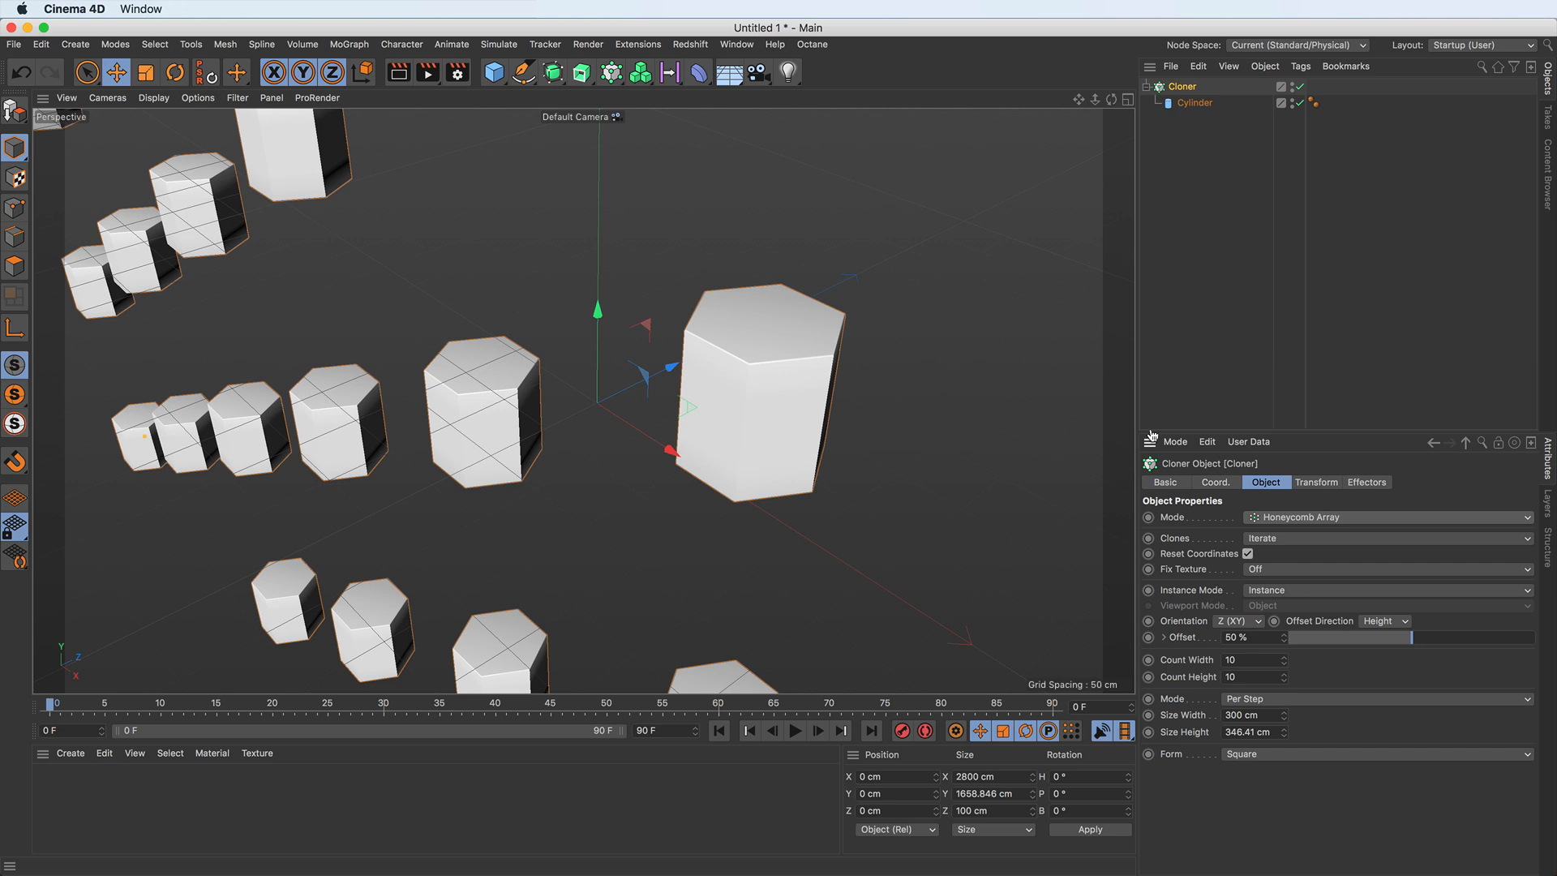
drag(1095, 99, 736, 221)
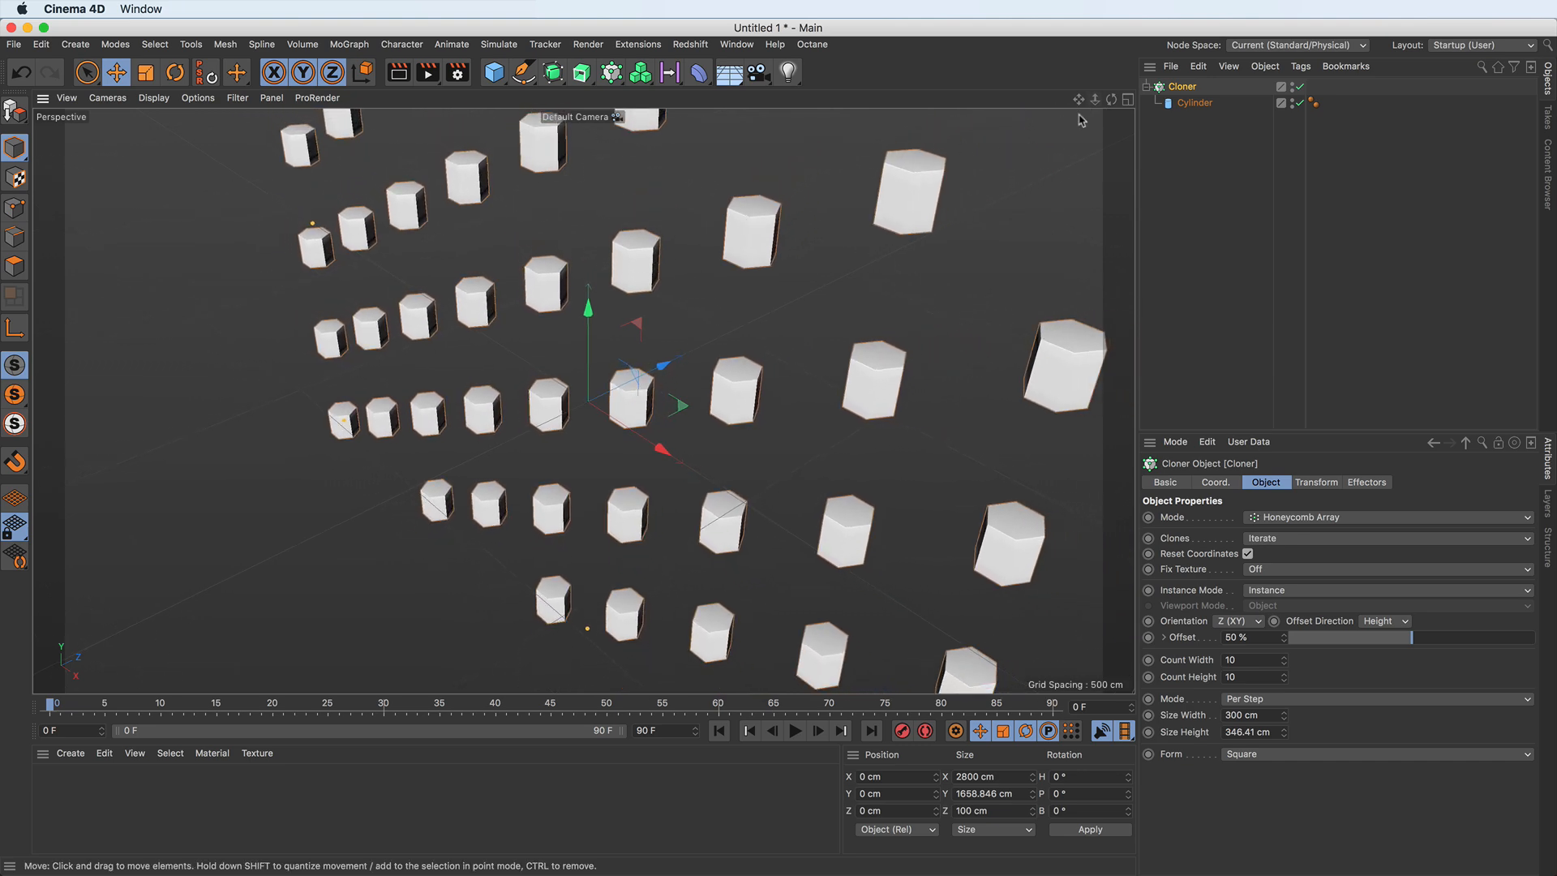
drag(1112, 106, 1213, 68)
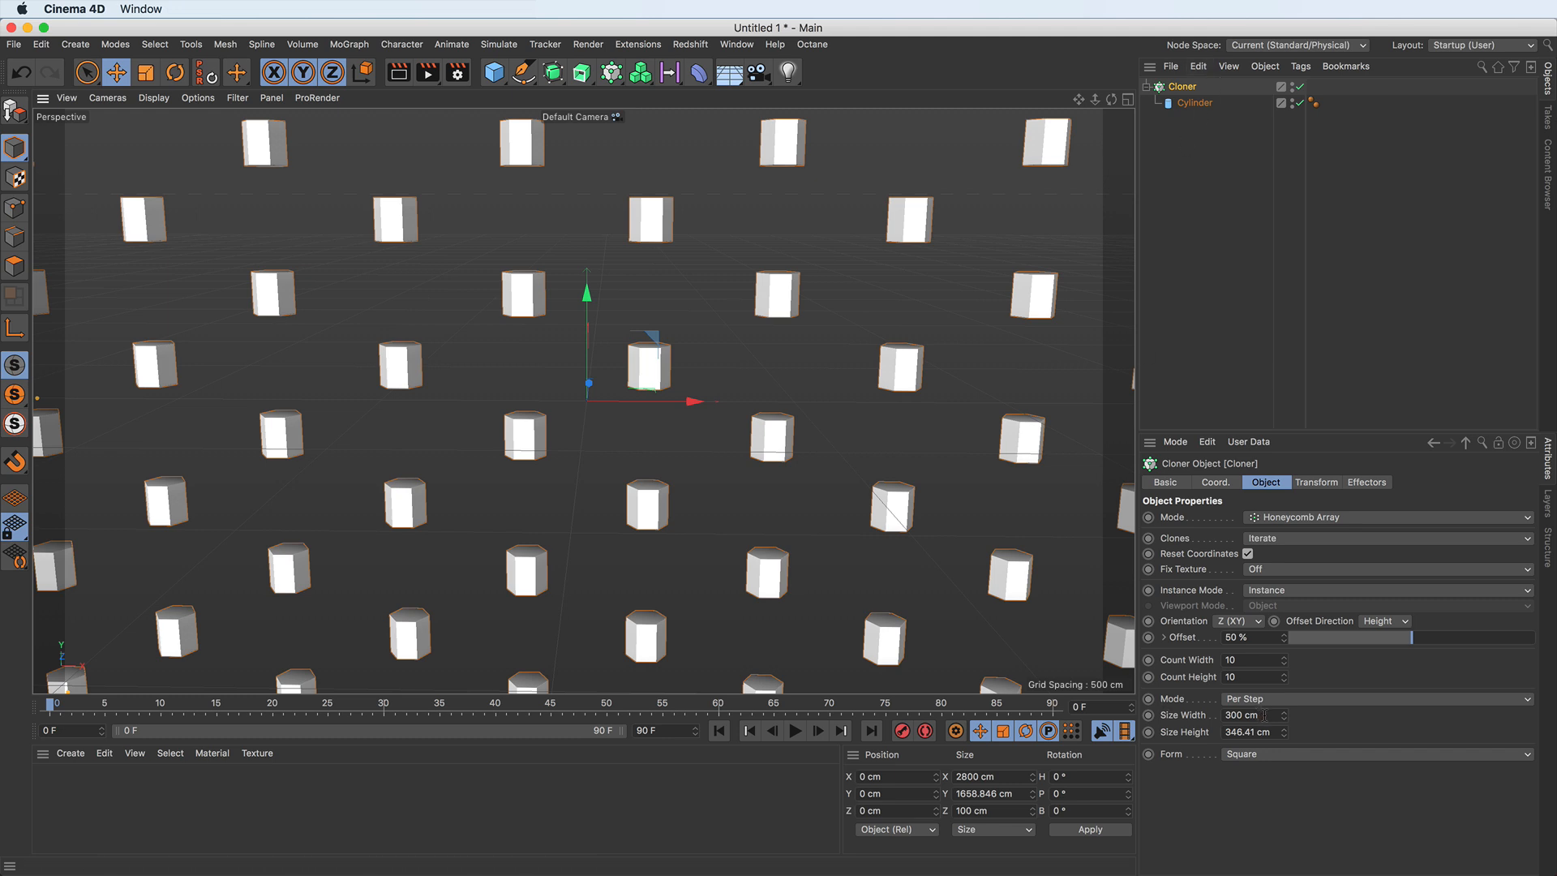
drag(1283, 715, 1245, 861)
drag(1284, 739, 1253, 795)
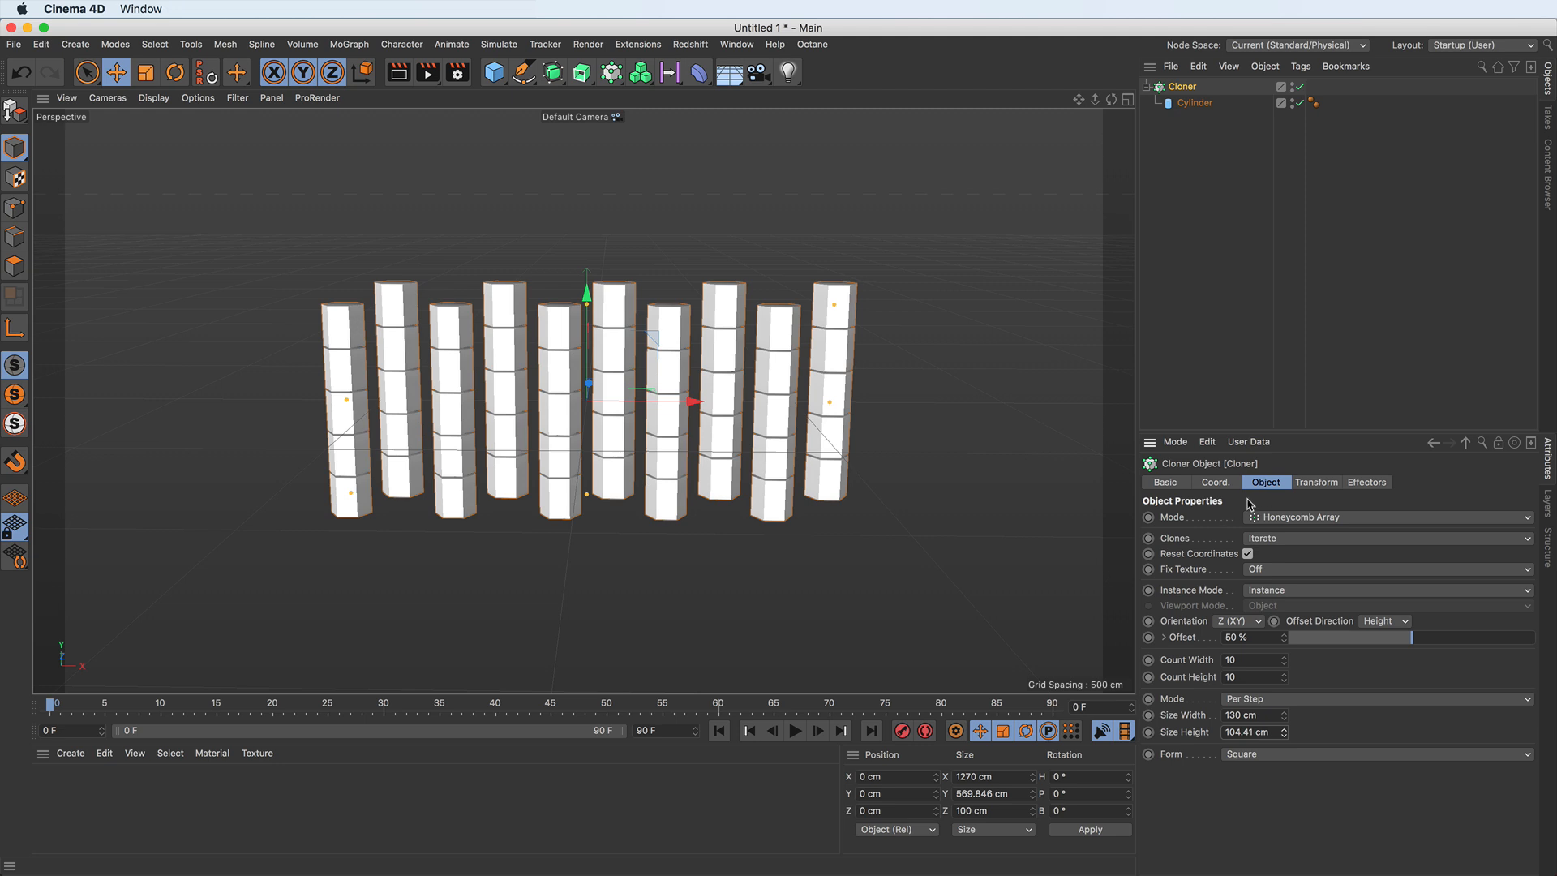
Step: Test the clones' transform rotation on the different axes and set the pitch (R.P) to 90°
click(1315, 482)
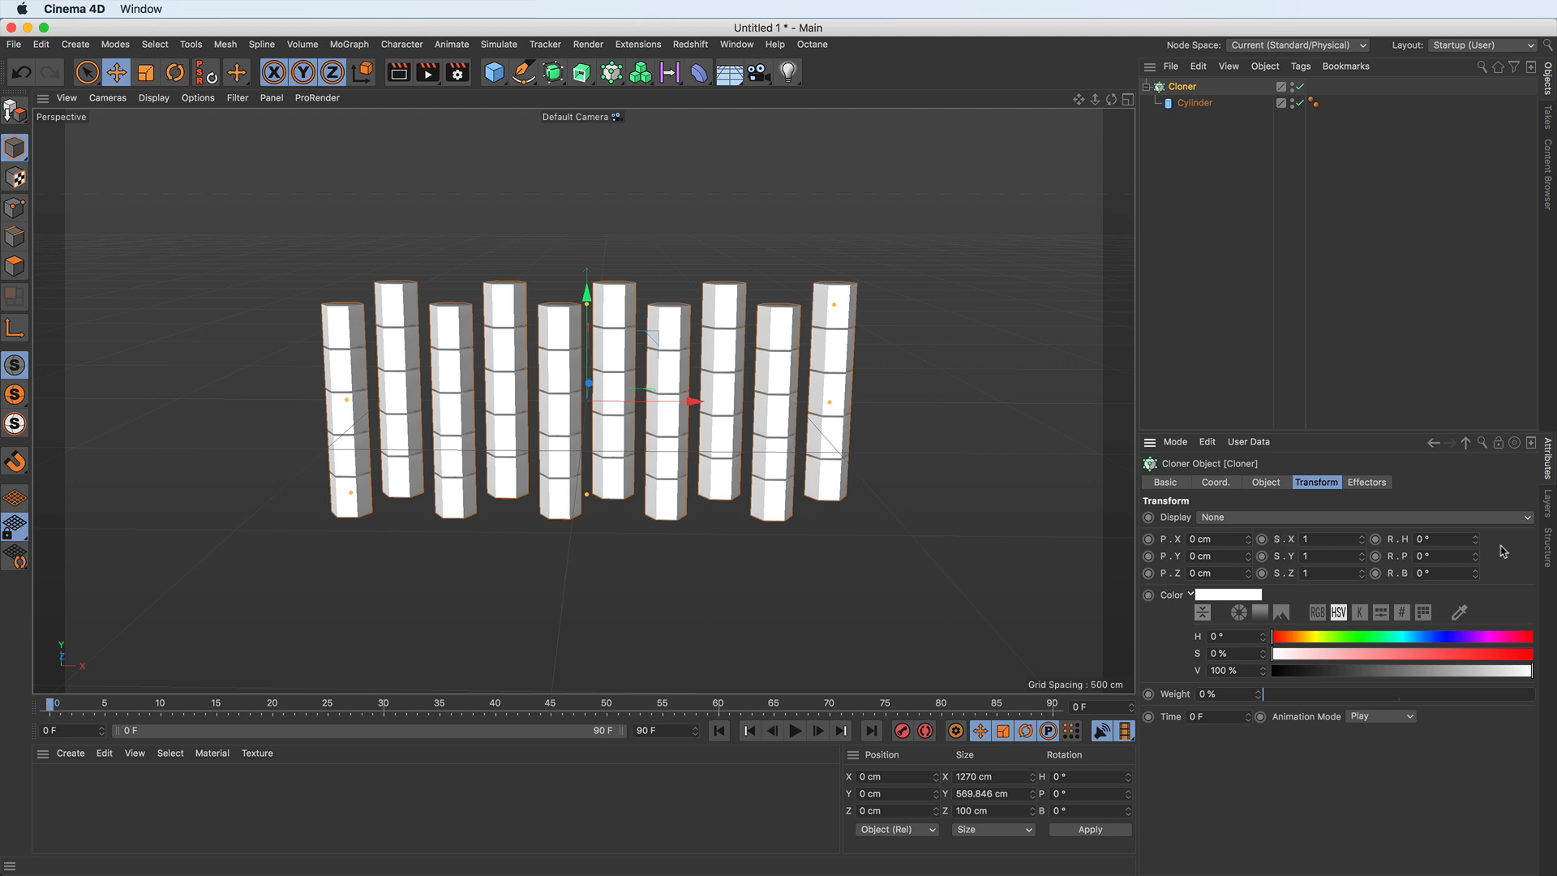
drag(1475, 541, 1474, 577)
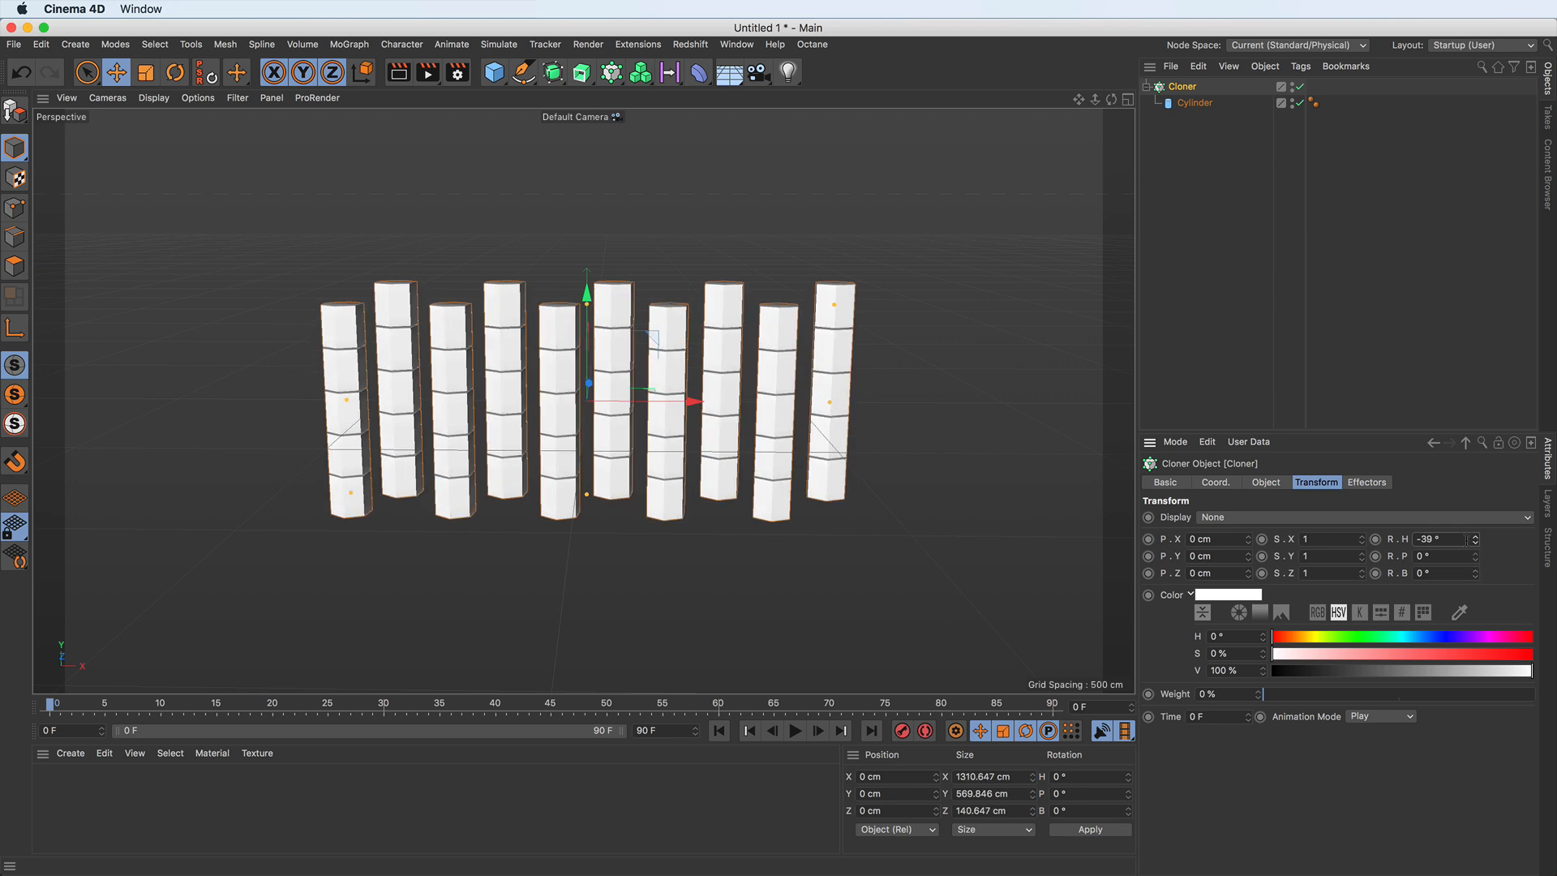
key(super+z)
mouse_move(1475, 556)
mouse_down()
mouse_move(1493, 503)
mouse_move(1487, 515)
mouse_up()
key(super+z)
drag(1476, 572, 1521, 485)
key(super+z)
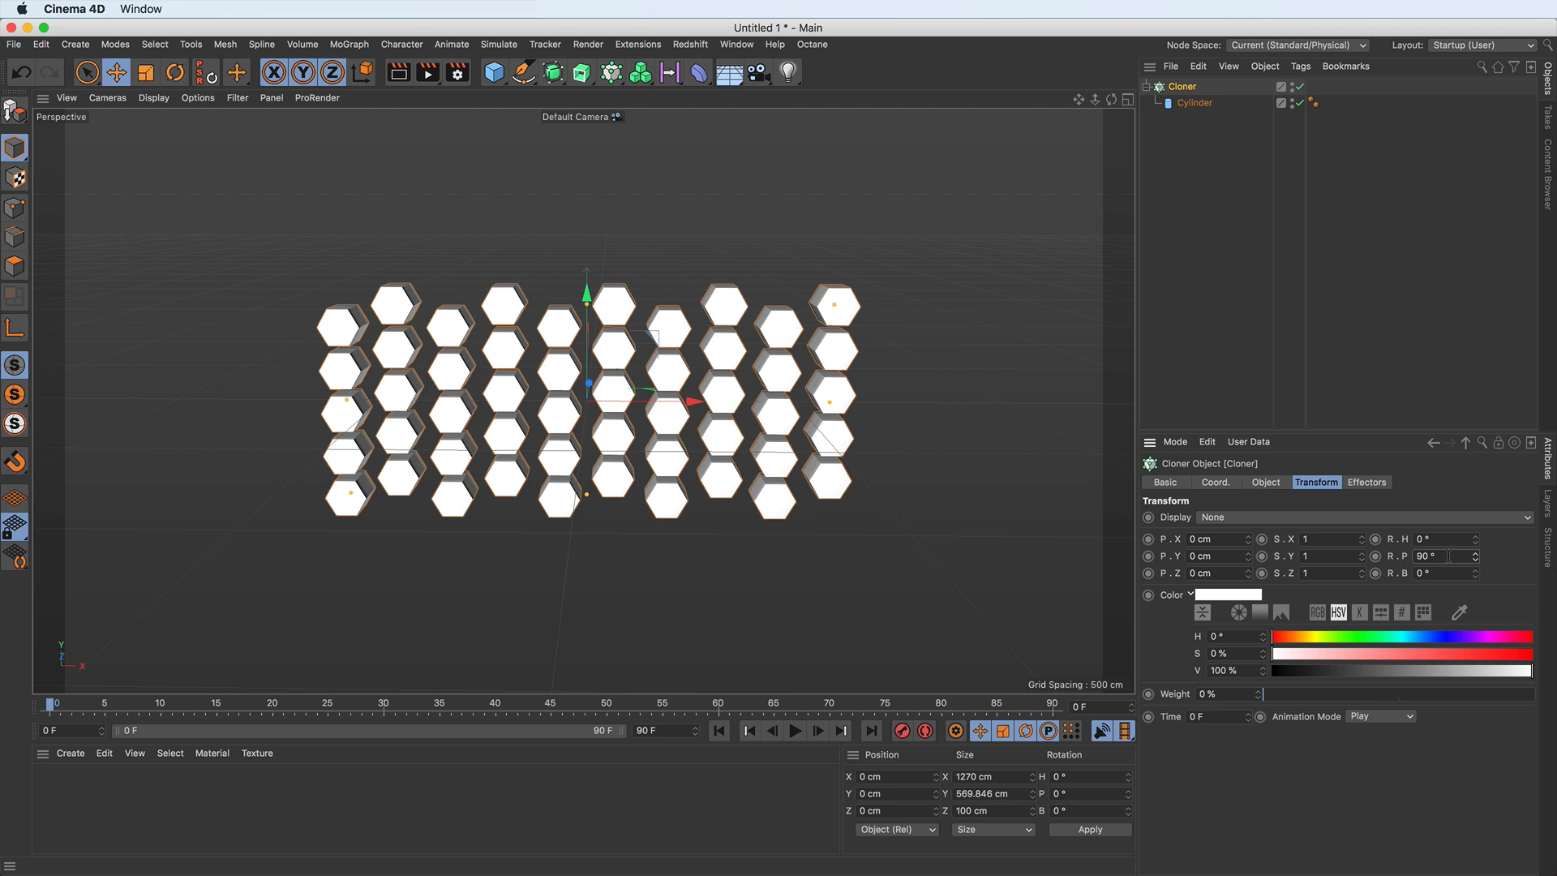
Step: Tighten the honeycomb spacing to a size width of 76 cm and a size height of 88.41 cm
click(1270, 484)
drag(1283, 717, 1292, 756)
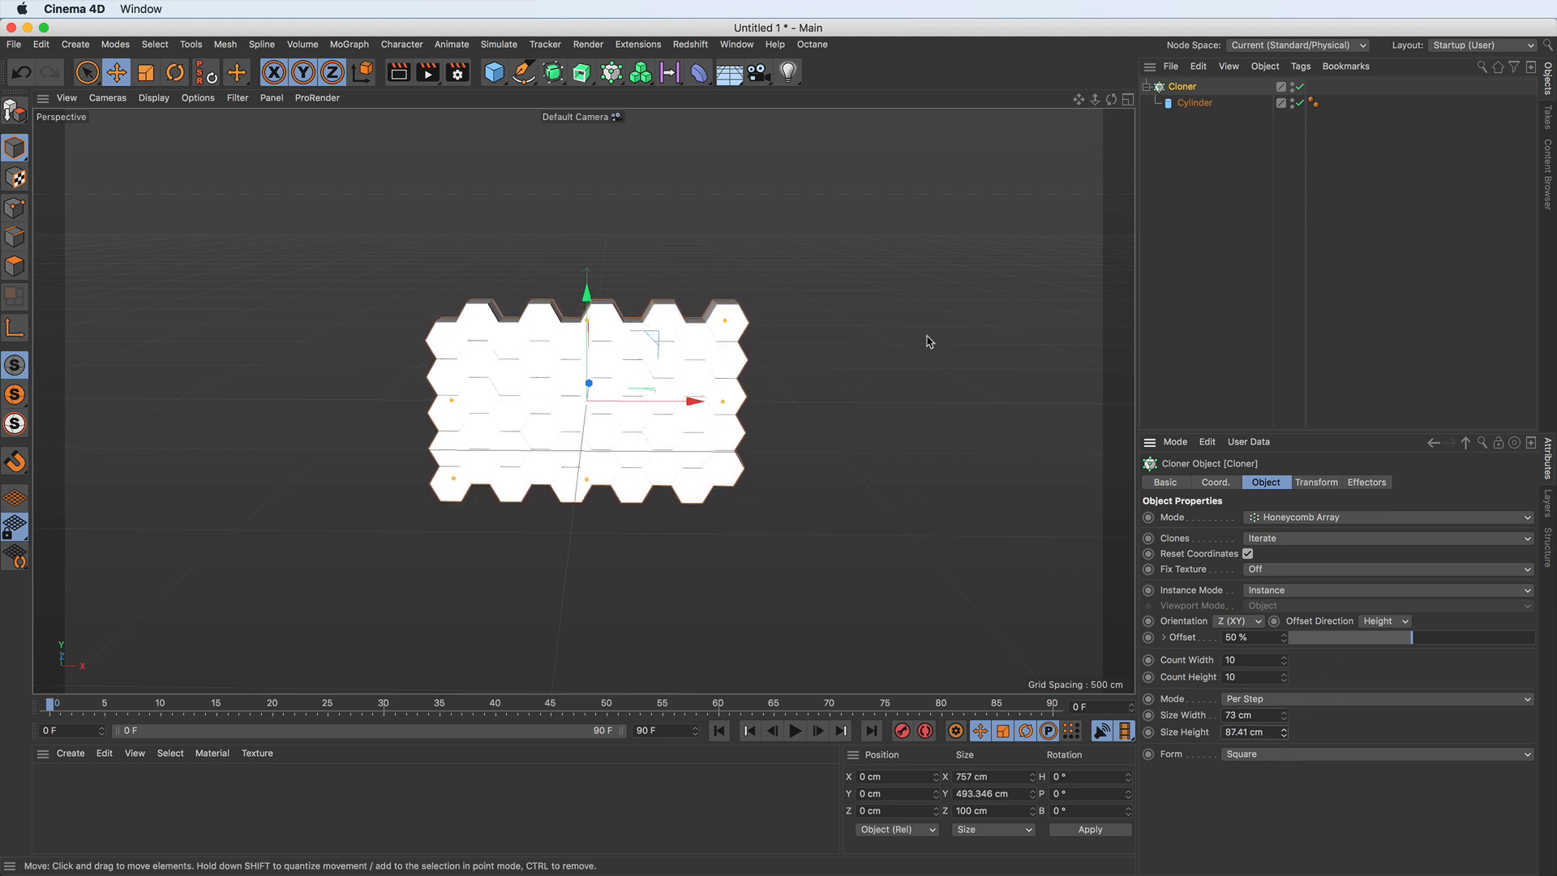
drag(1096, 106, 1362, 78)
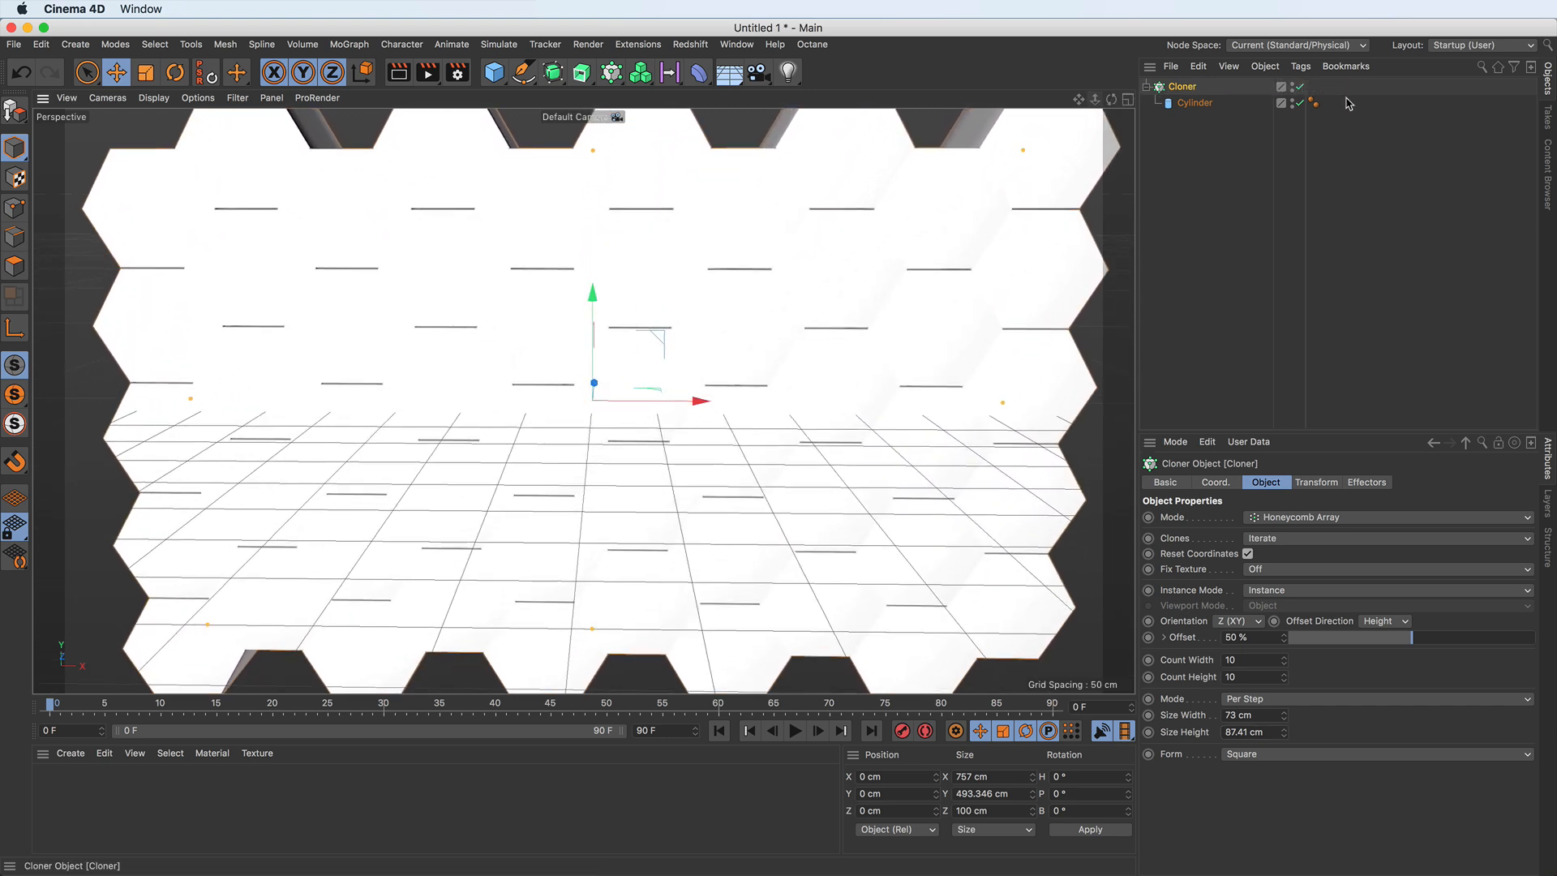
click(1283, 729)
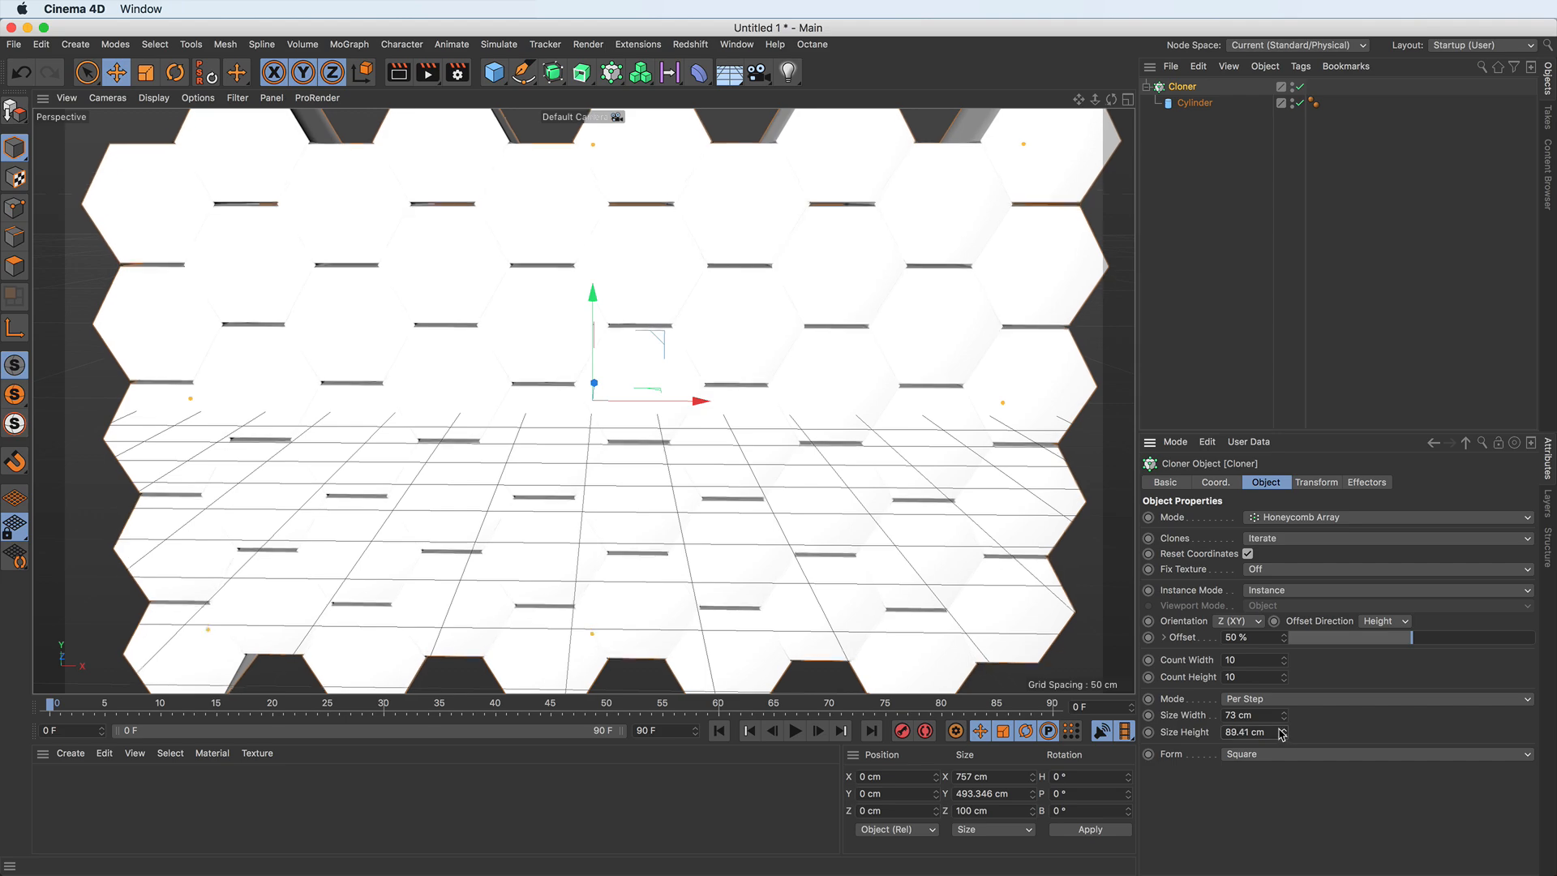
click(1283, 712)
click(1283, 712)
click(1283, 712)
drag(1111, 99, 1181, 89)
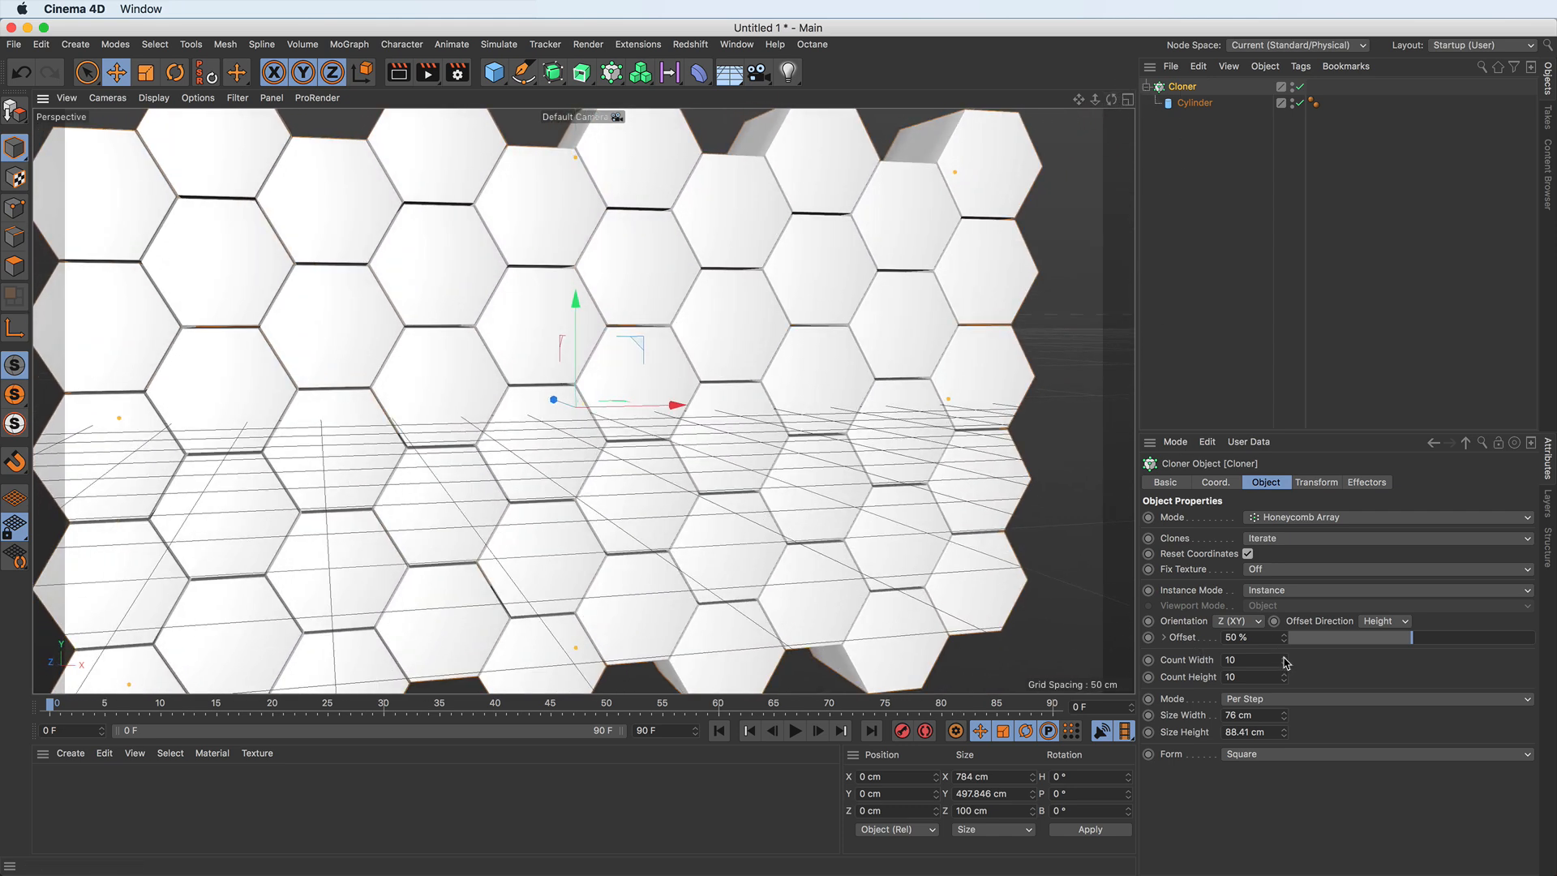
Step: Increase the Cloner's honeycomb array to a count width of 12 and a count height of 12
click(1284, 657)
click(1283, 658)
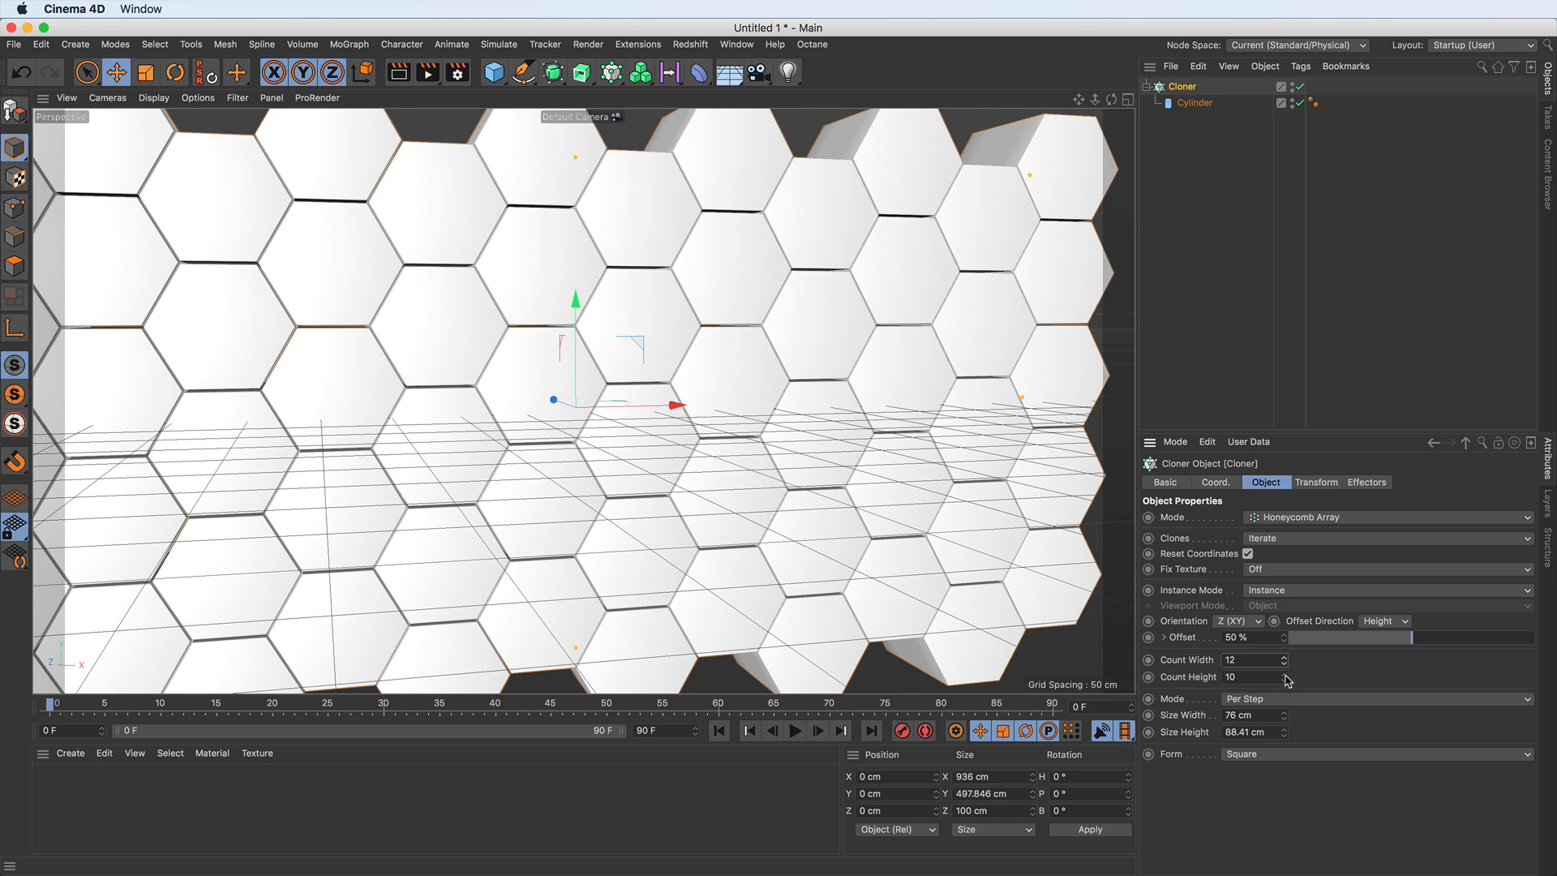
click(1284, 674)
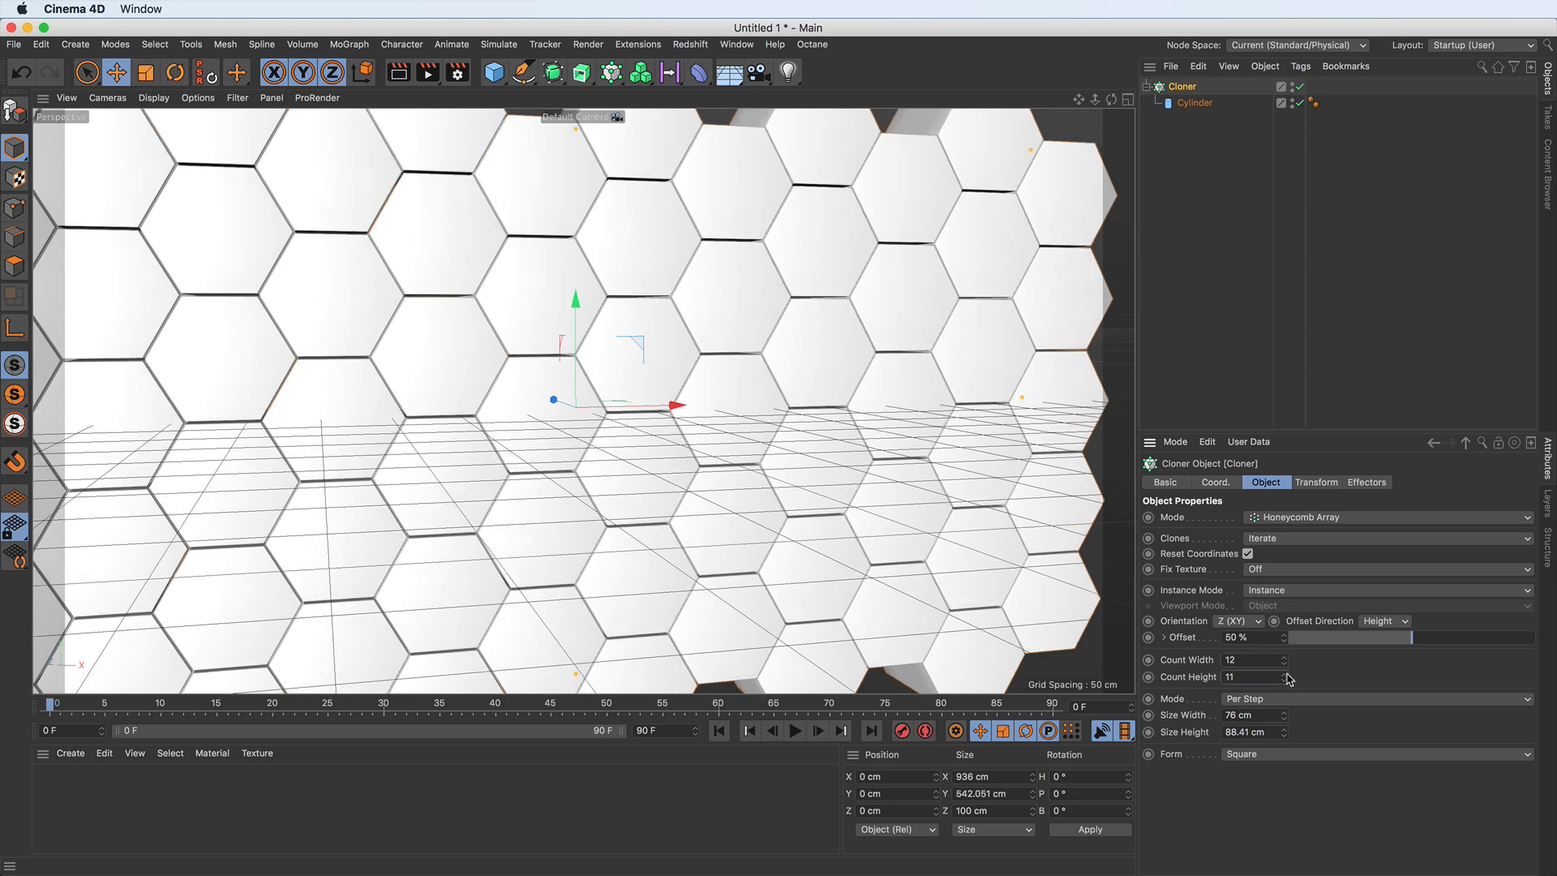
click(1284, 674)
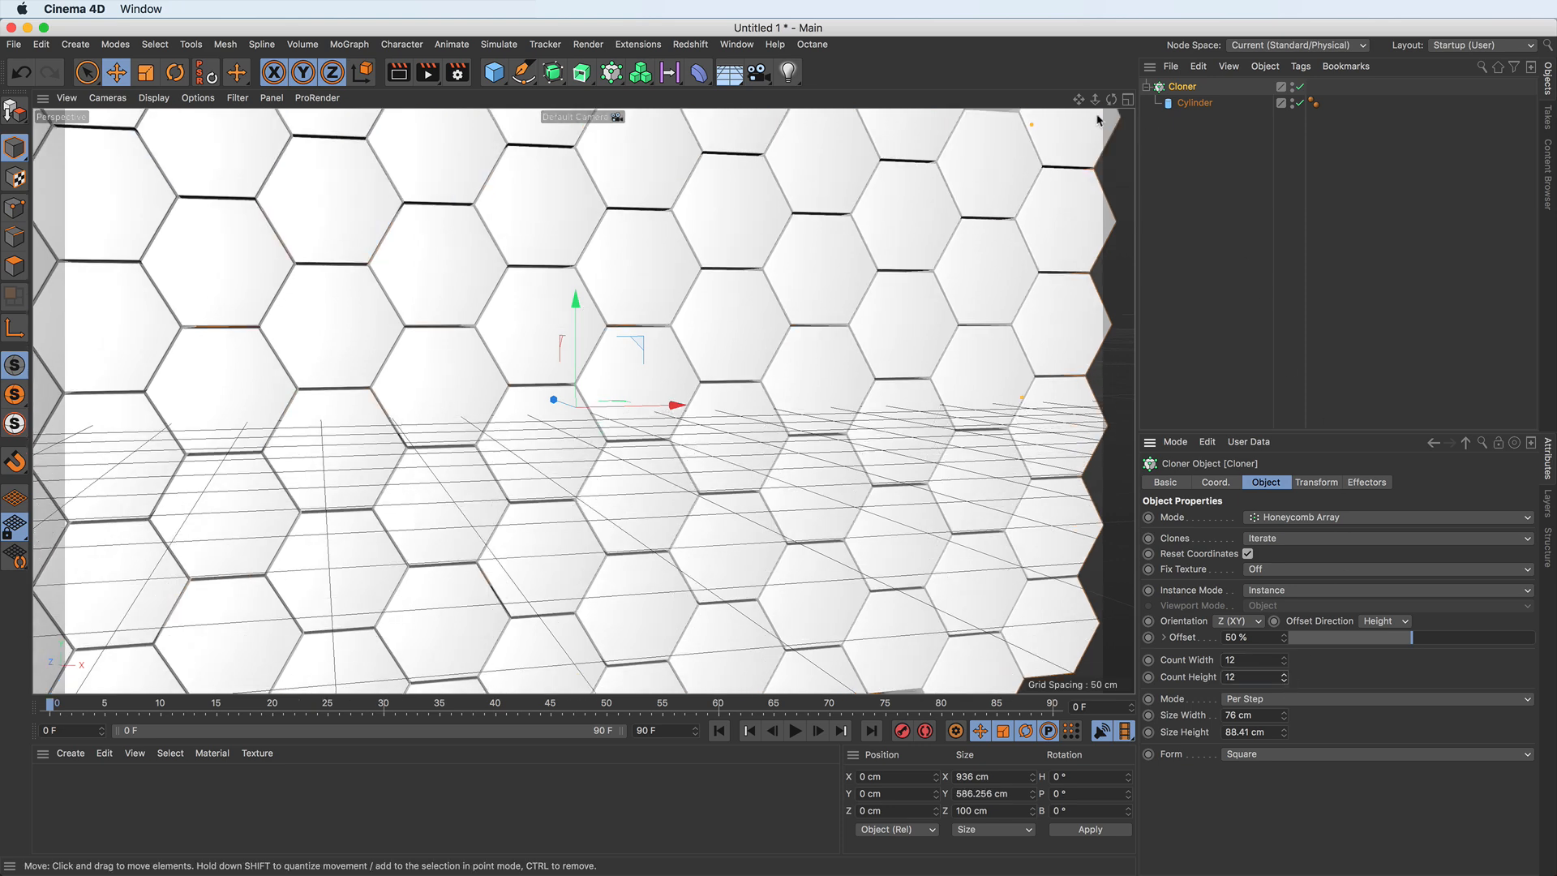
Step: Add a Random effector to the selected Cloner
mouse_move(1079, 99)
mouse_down()
mouse_move(1103, 116)
mouse_move(1127, 101)
mouse_move(1101, 99)
mouse_up()
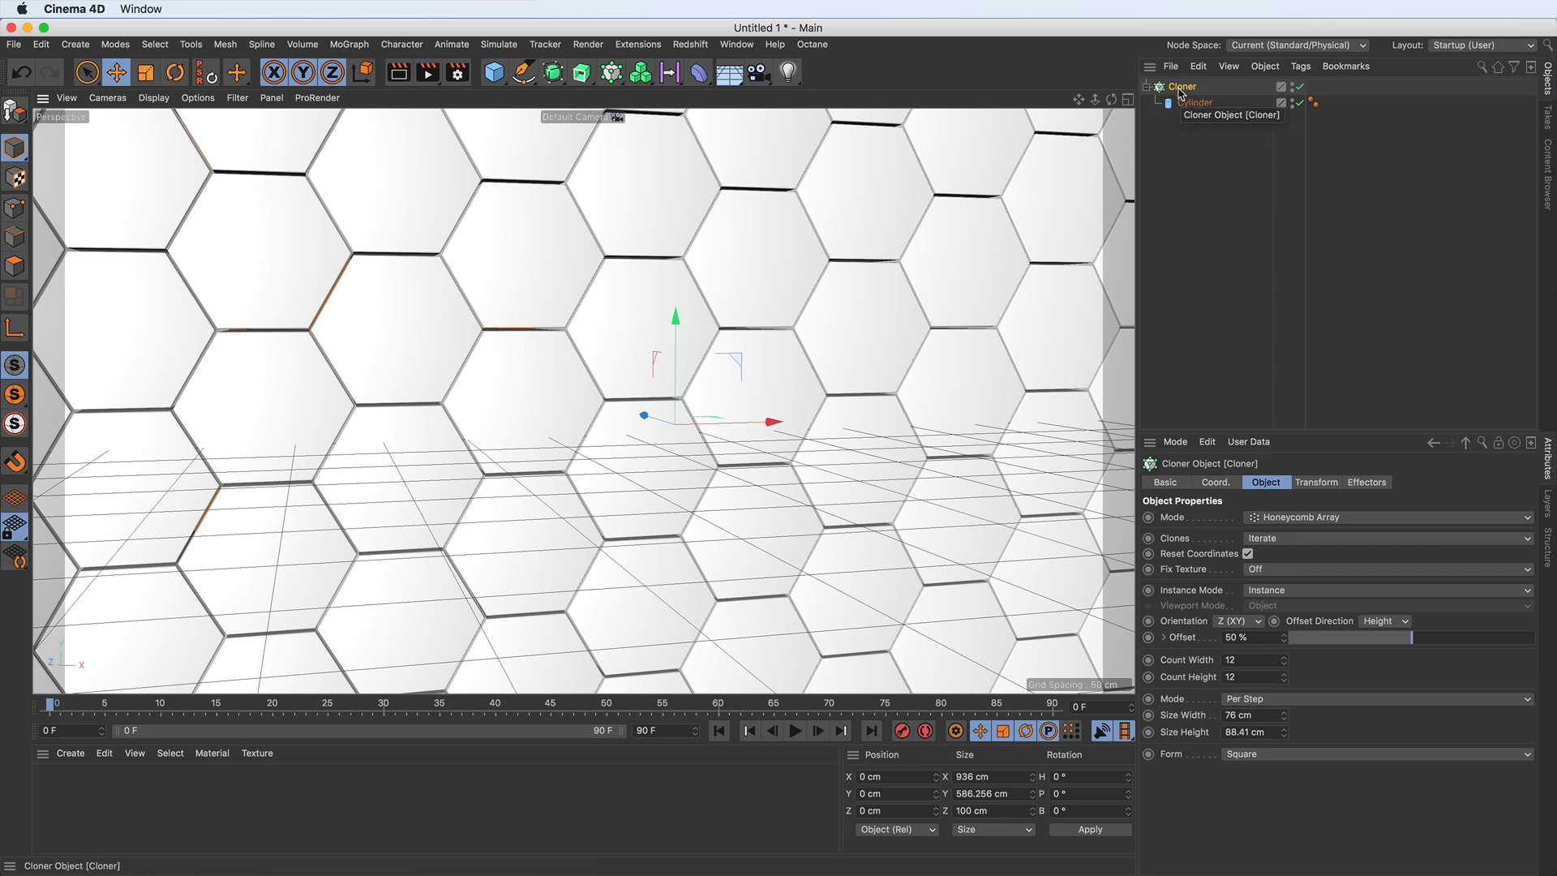
click(611, 73)
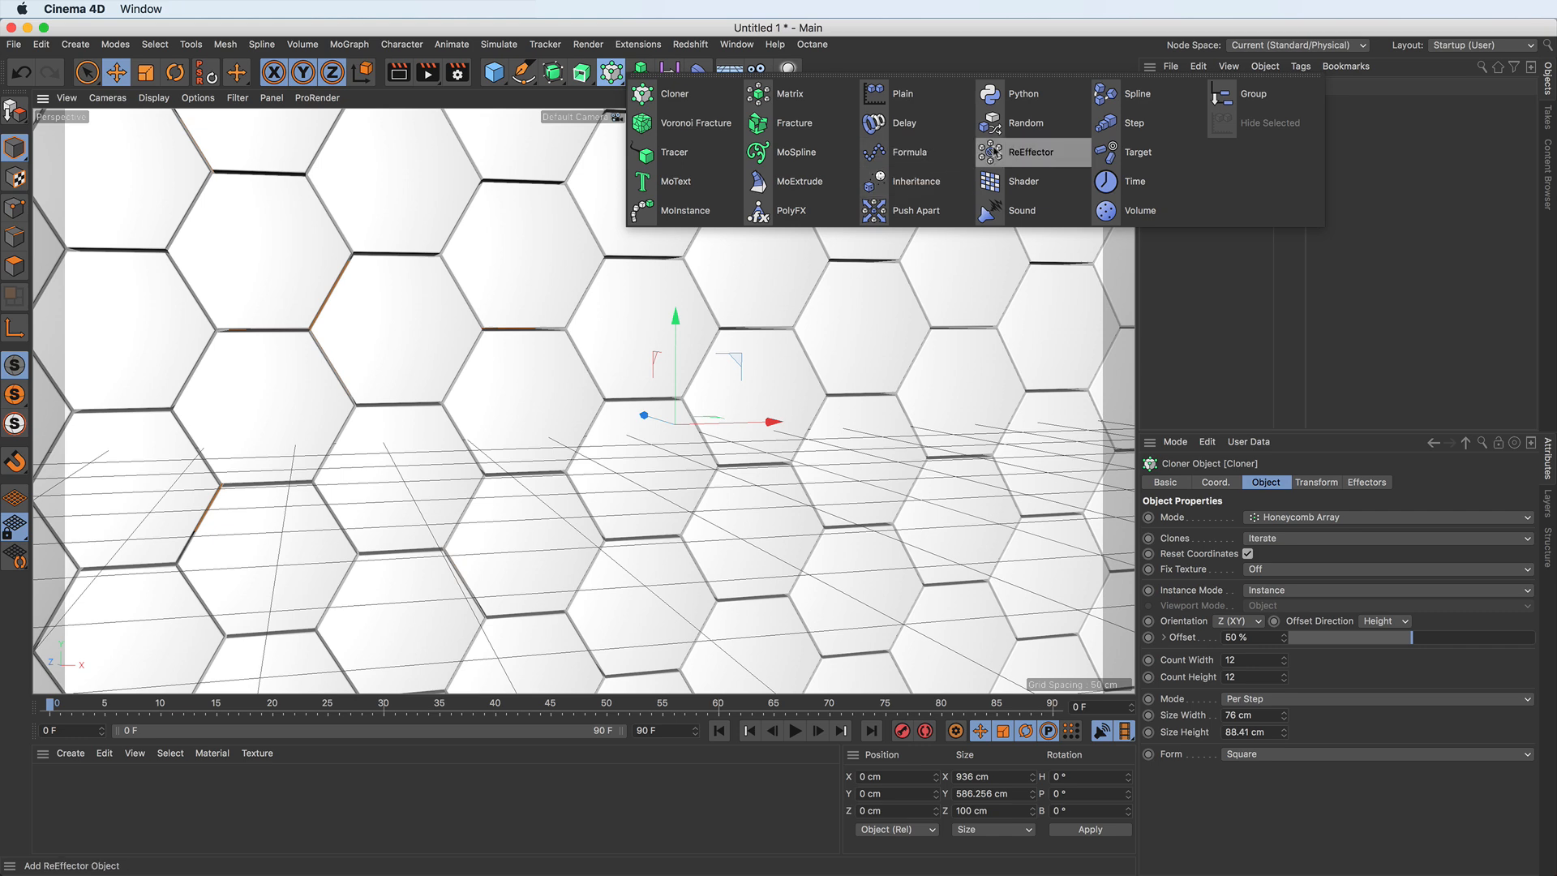
click(1052, 130)
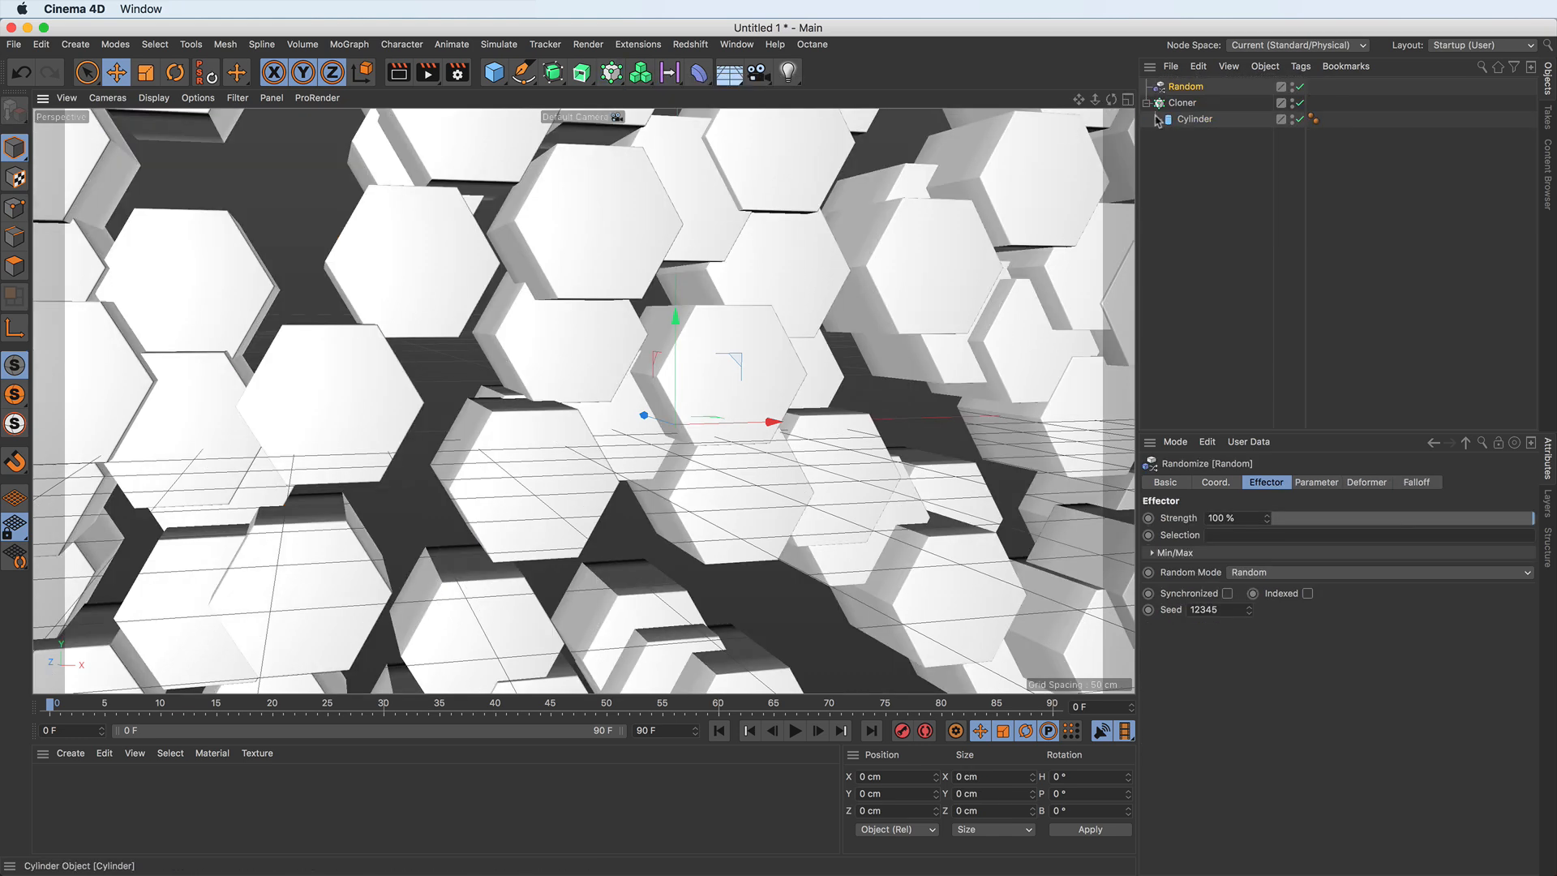
Step: Remove the Random effector from the Cloner's effectors list and assign it to the list again
click(1231, 105)
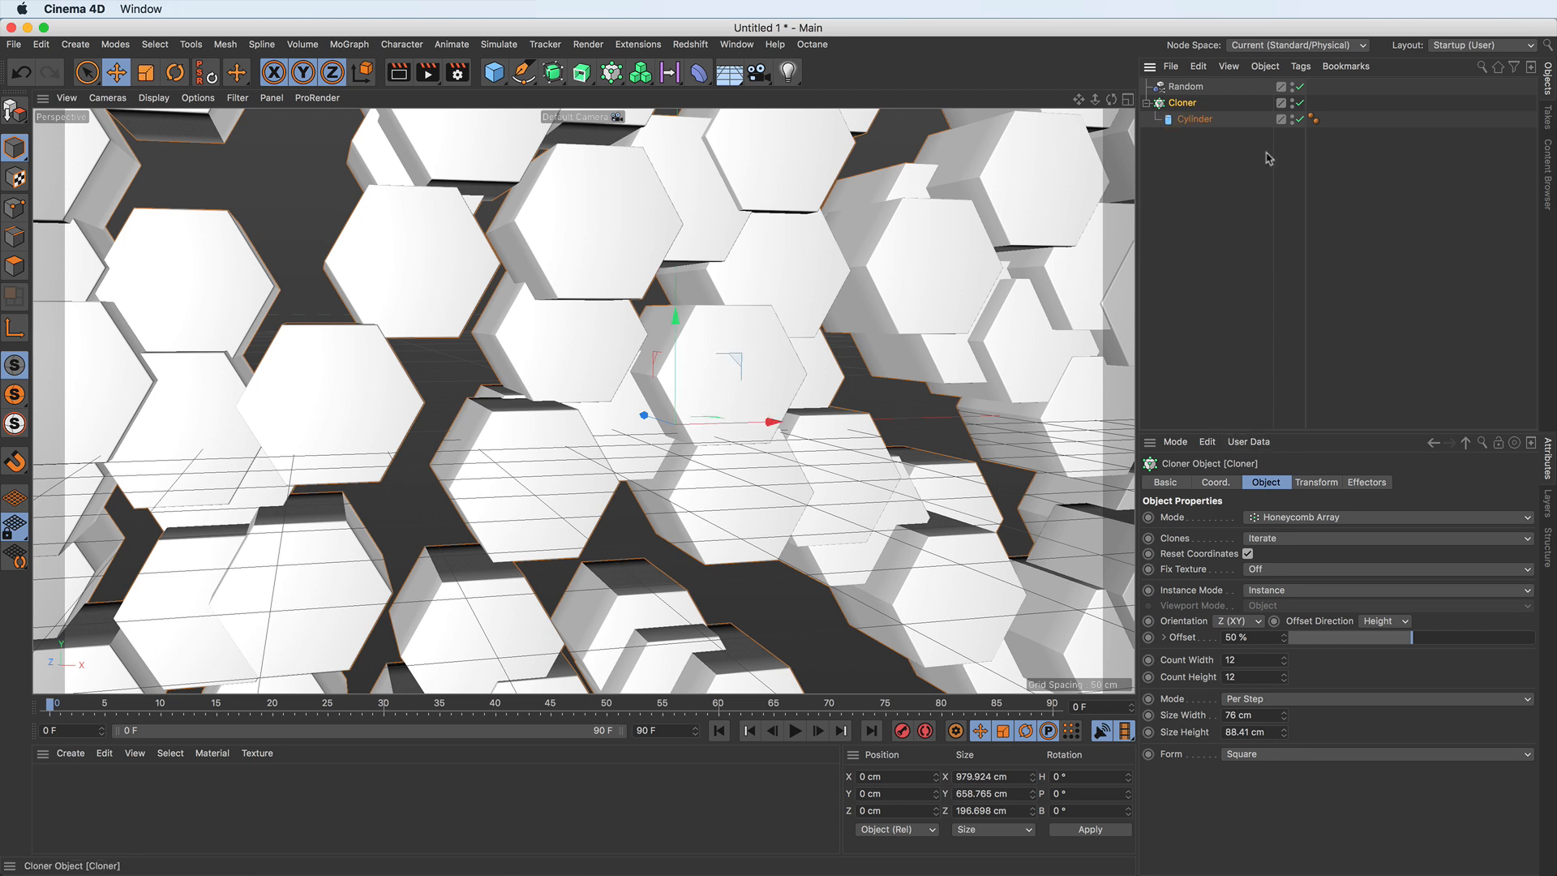
click(1366, 482)
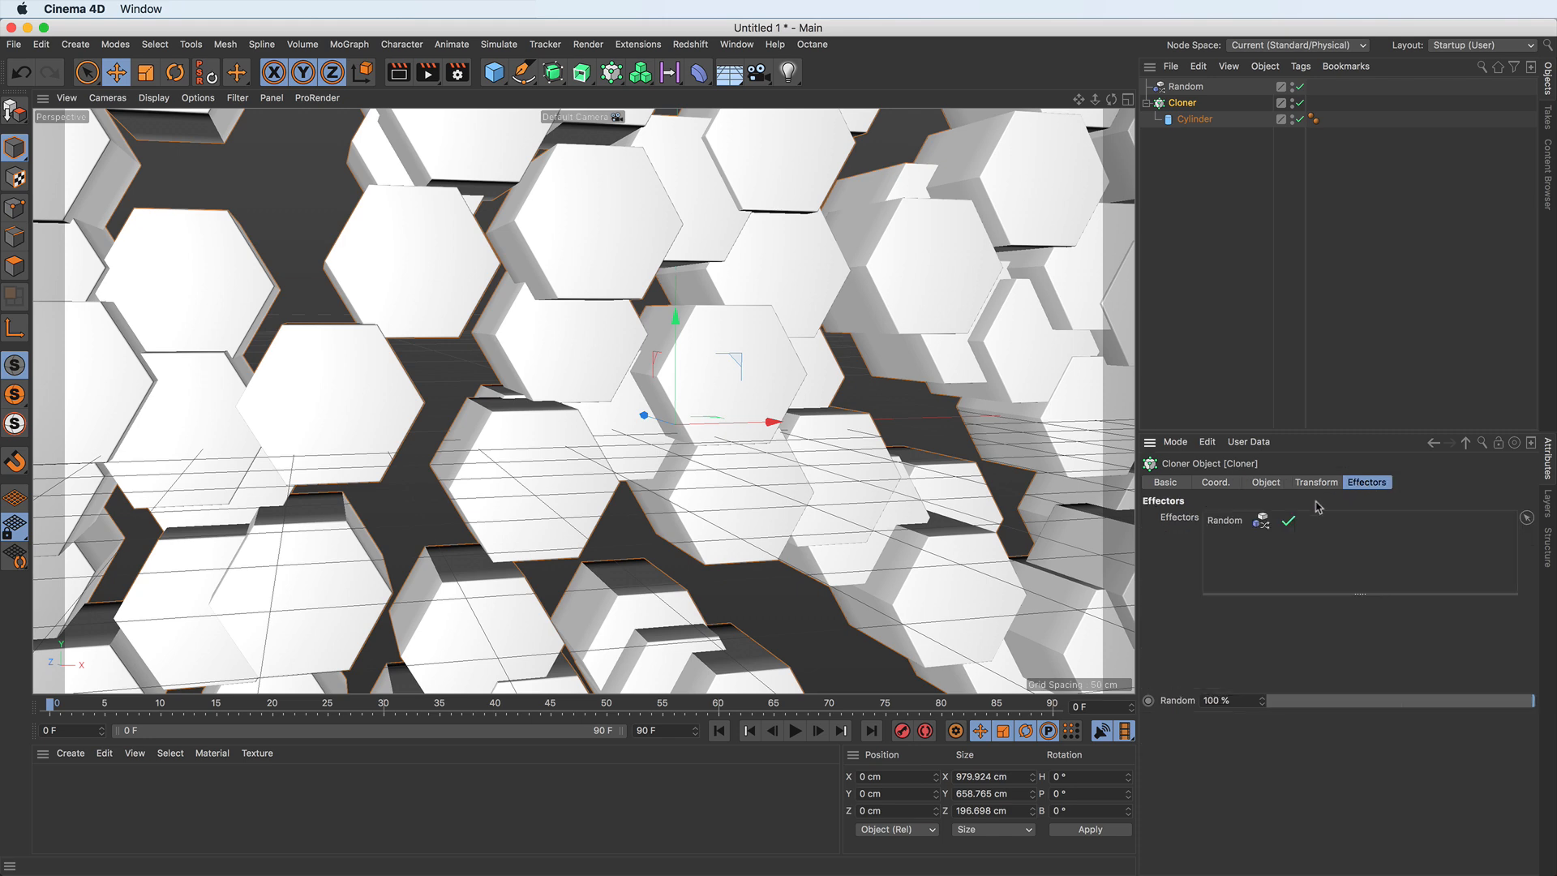
click(1224, 521)
key(Delete)
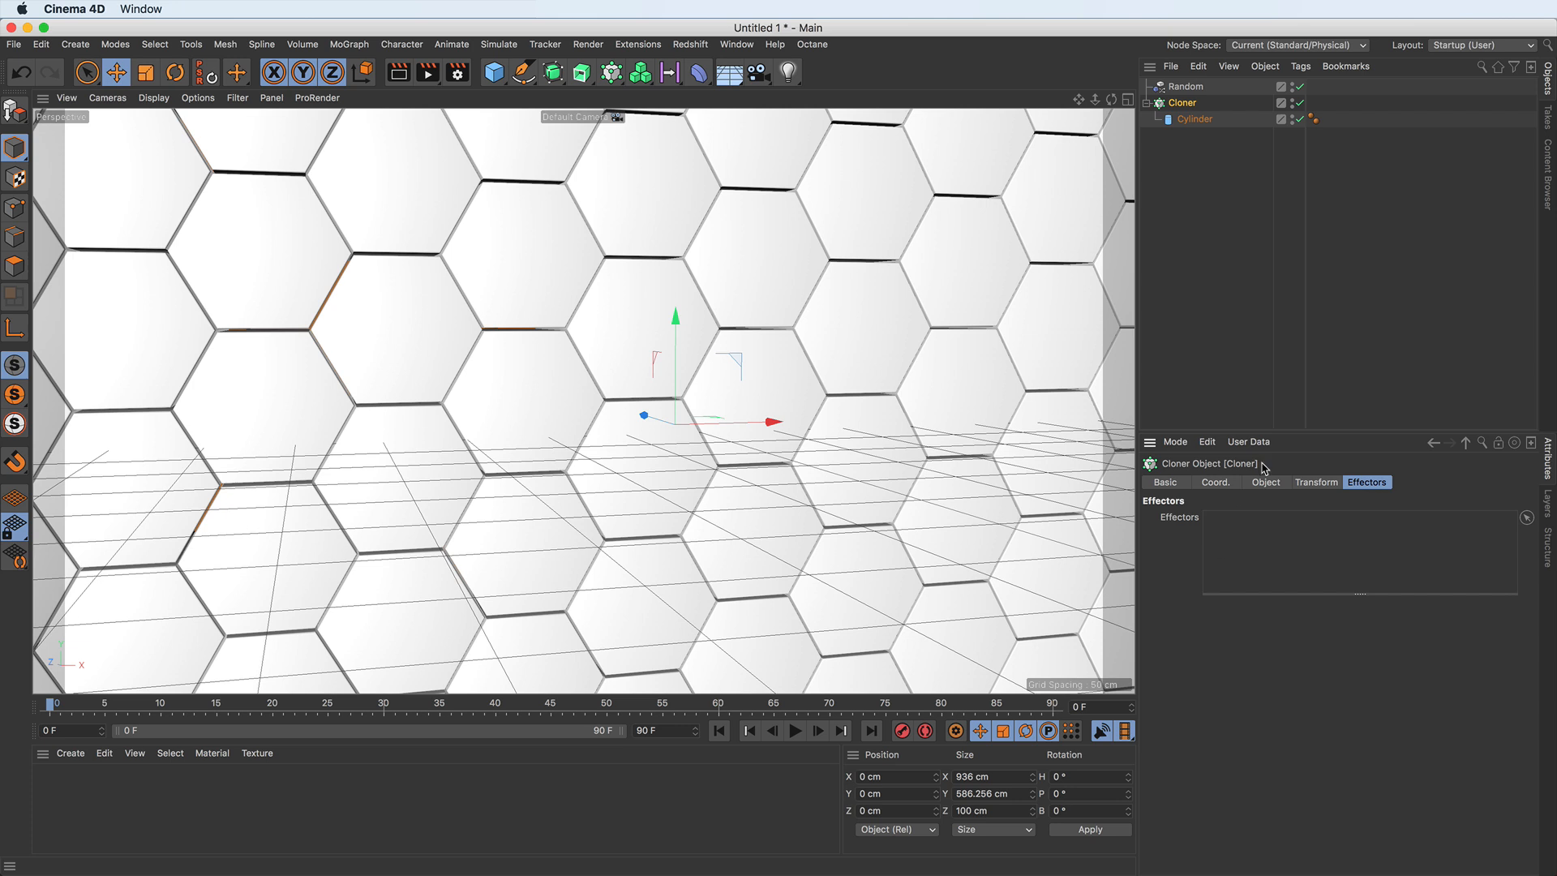
drag(1181, 88, 1252, 557)
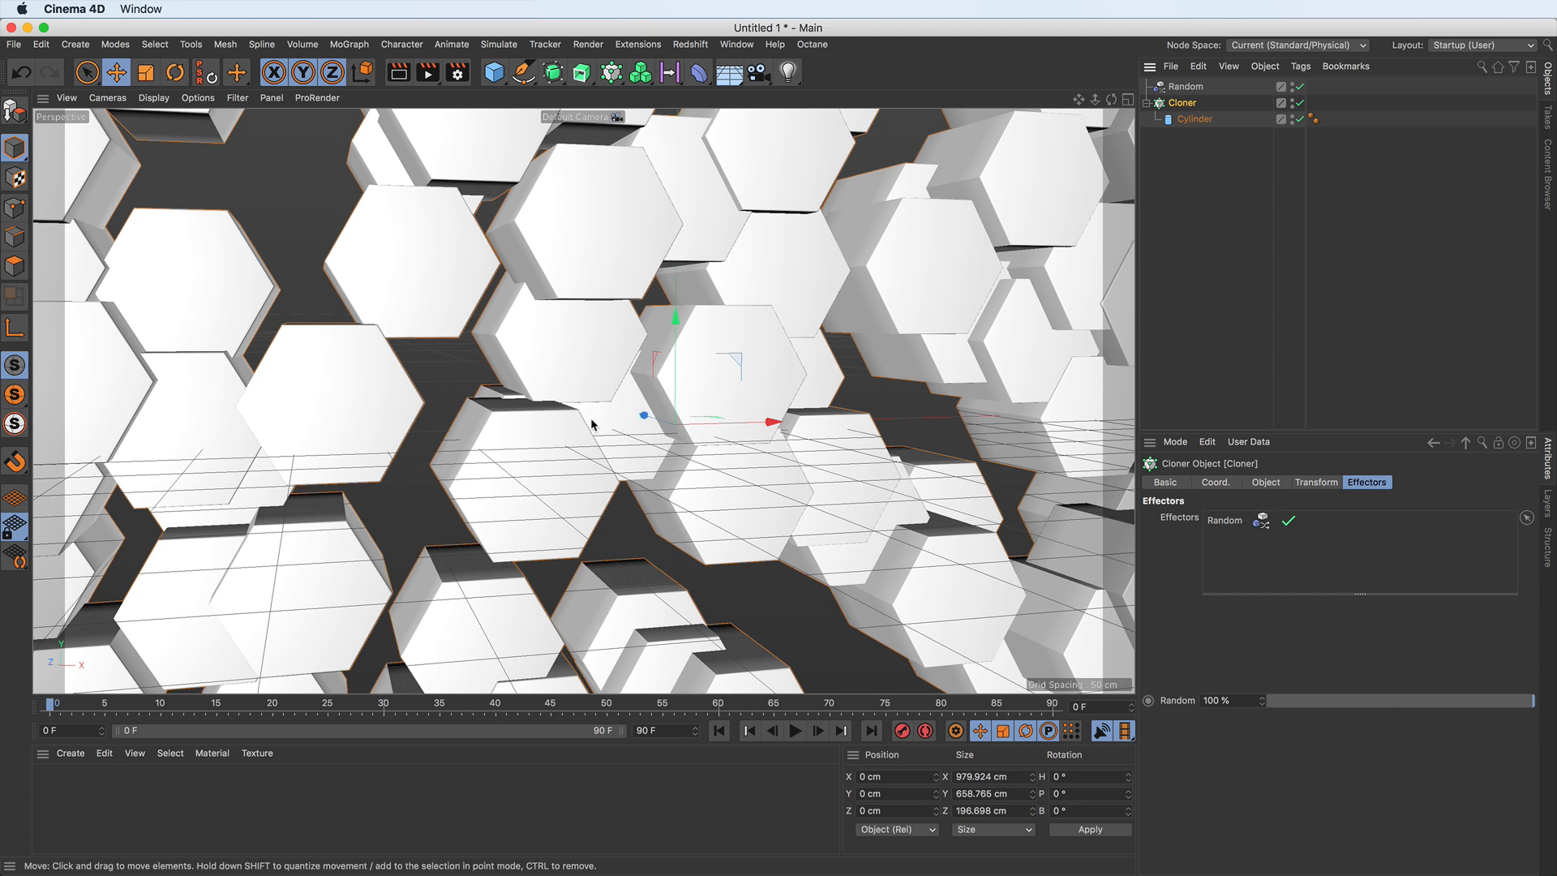
Step: Limit the Random effector's position offset to the Y axis, with P.X and P.Z at 0 cm and P.Y at 150 cm
click(1180, 88)
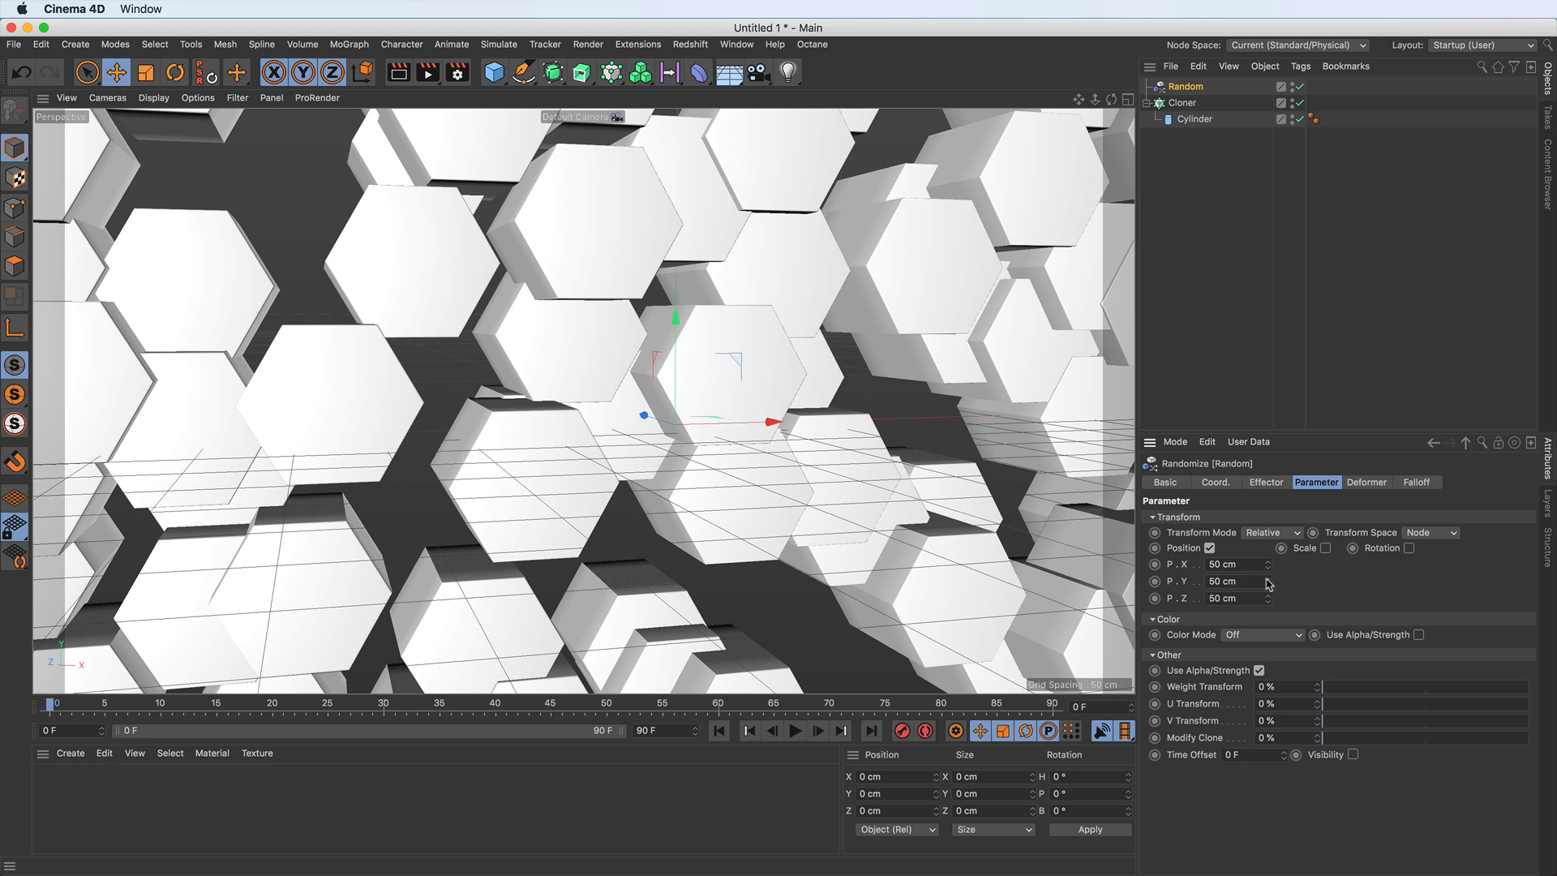
drag(1267, 584, 1288, 528)
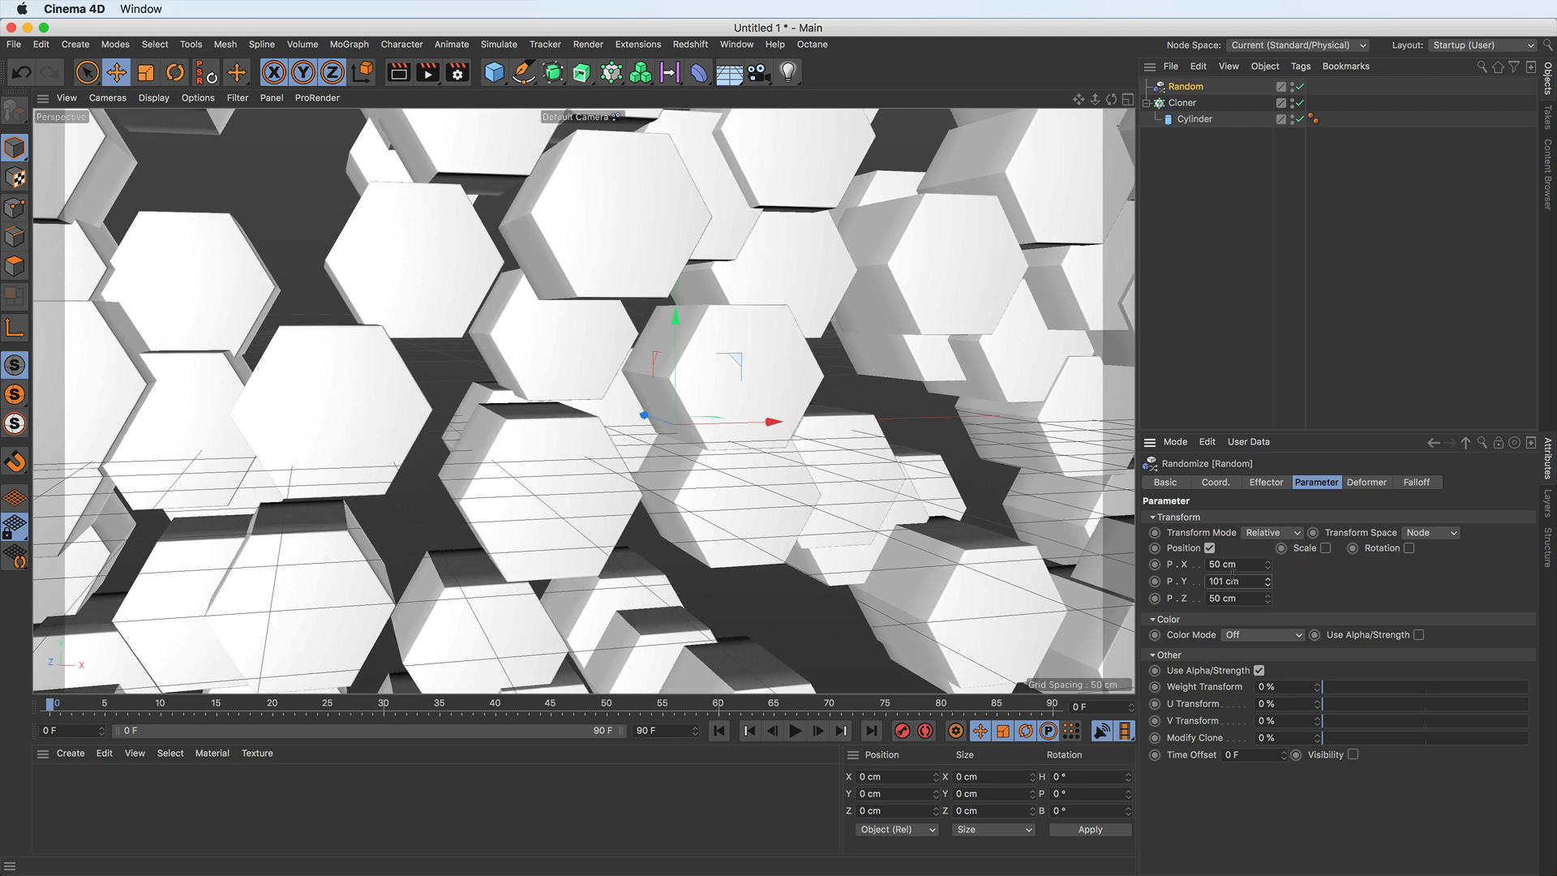
drag(1267, 581, 1230, 581)
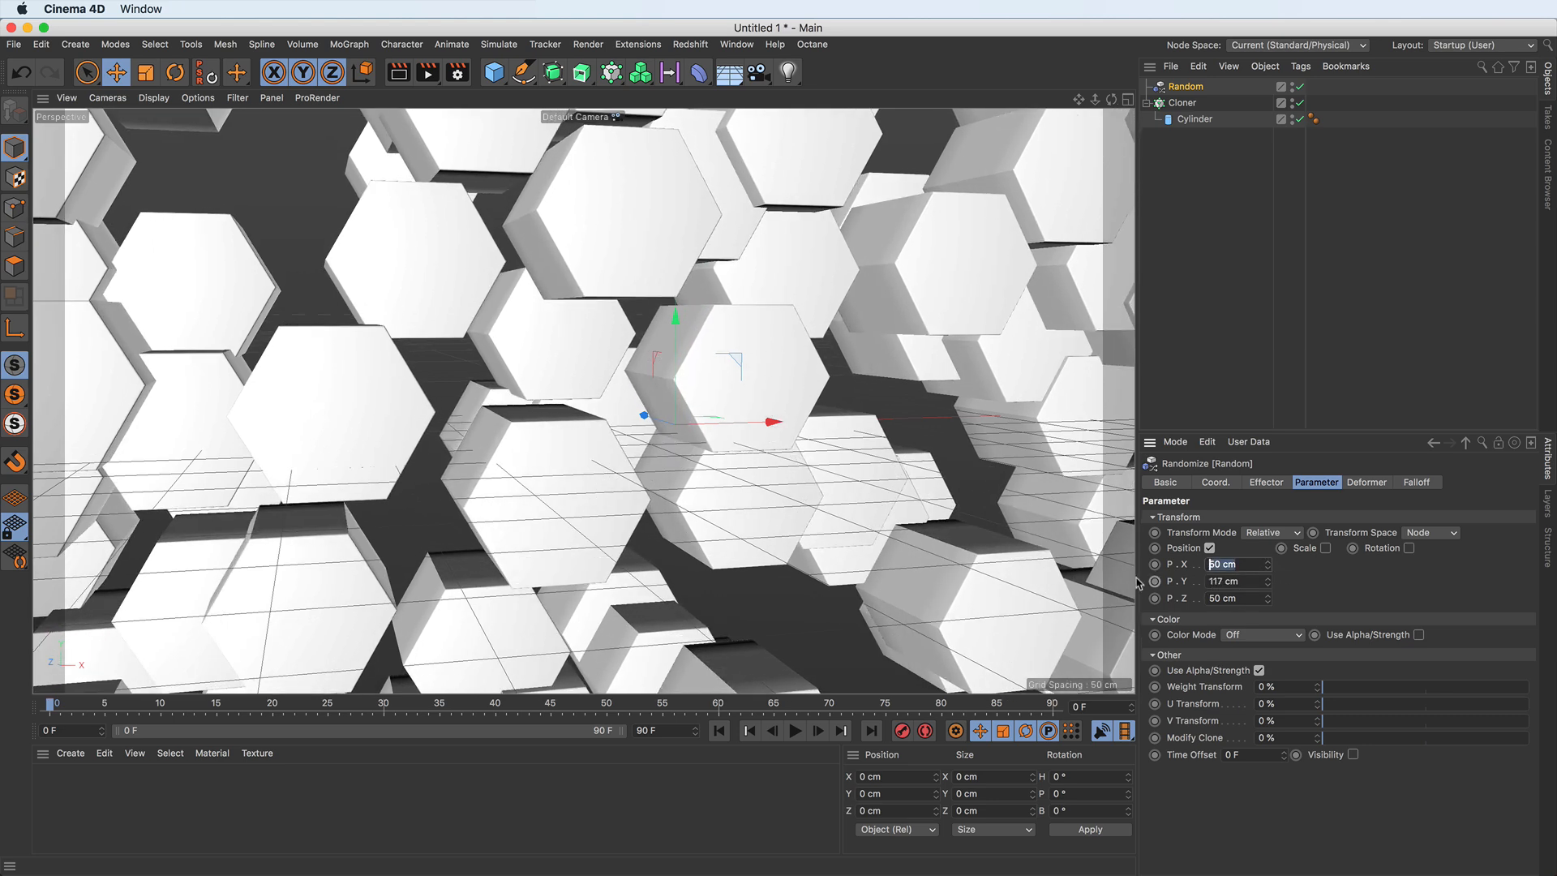
text(0)
click(1243, 600)
text(0)
key(Return)
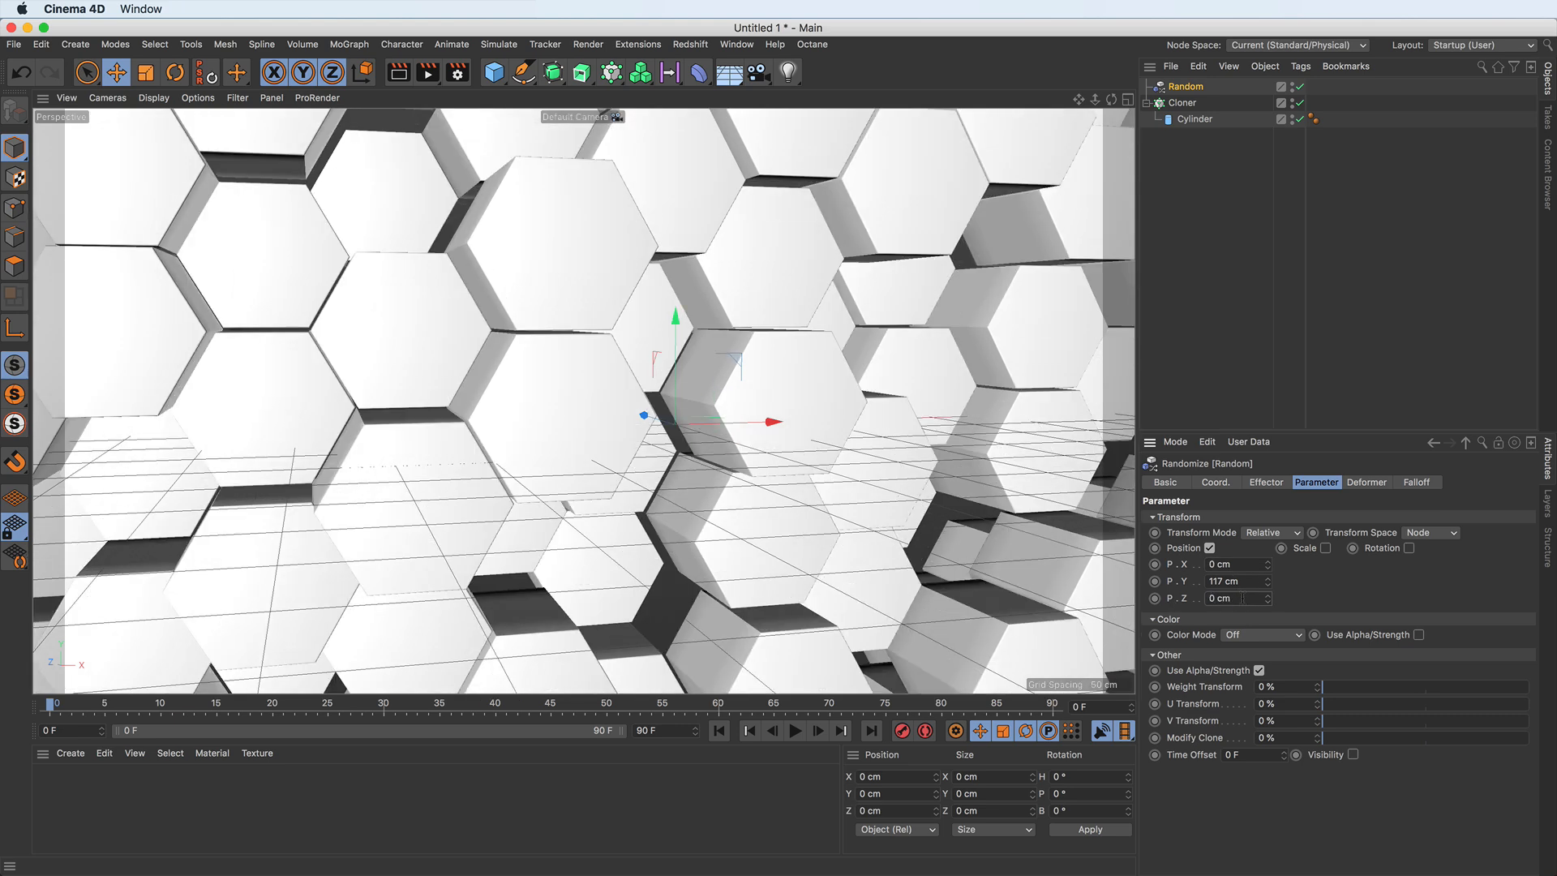
mouse_move(1268, 583)
mouse_down()
mouse_move(1253, 642)
mouse_move(1273, 561)
mouse_up()
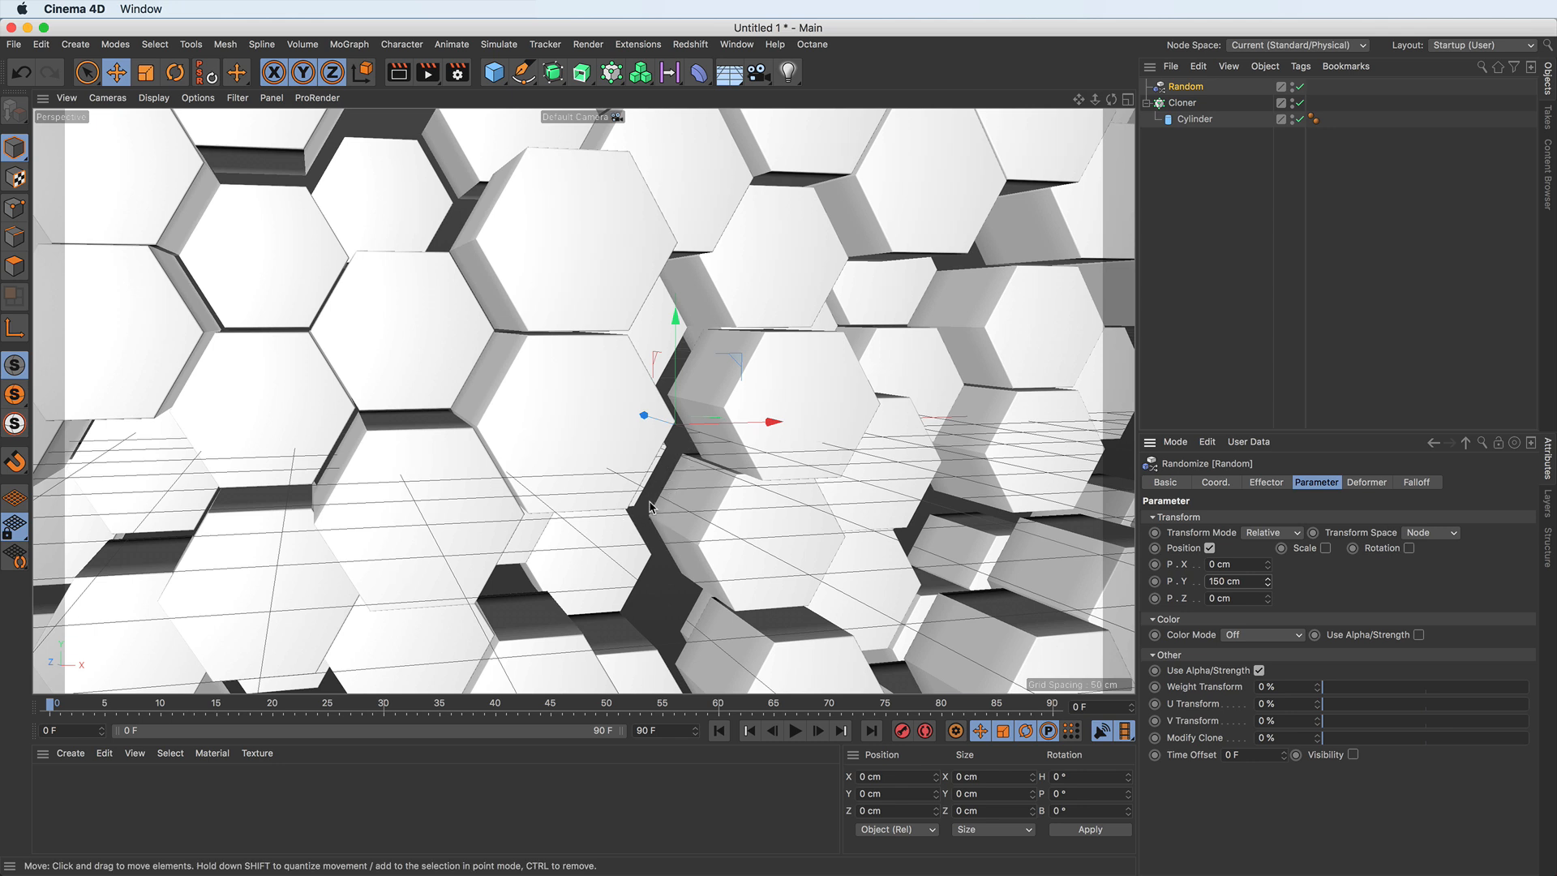
Step: Increase the height of the cylinder inside the Cloner to make the clones longer
click(1197, 120)
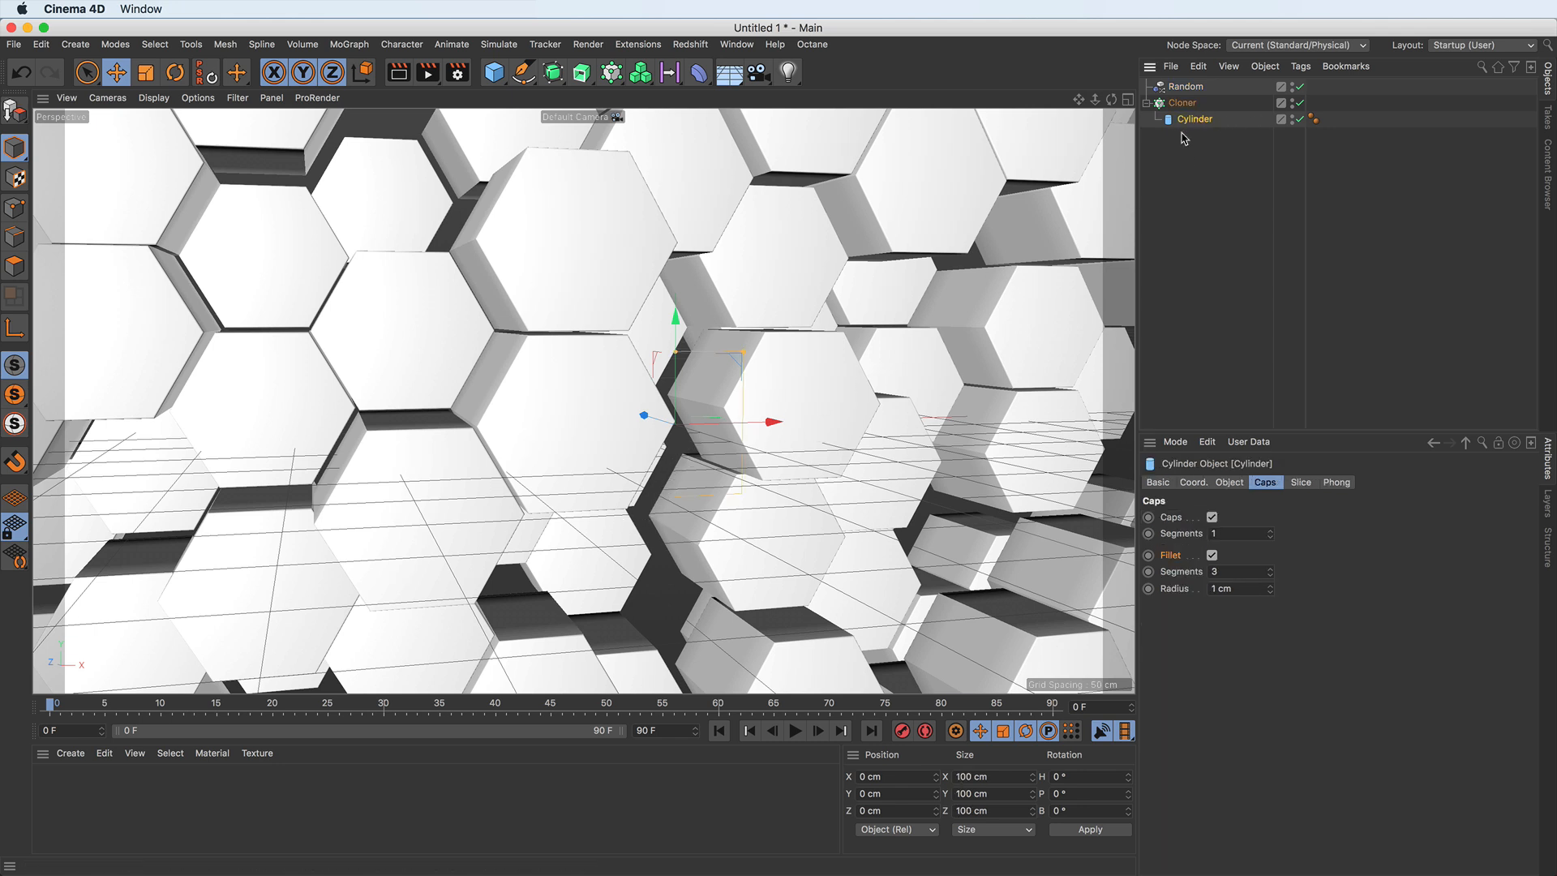
click(1229, 487)
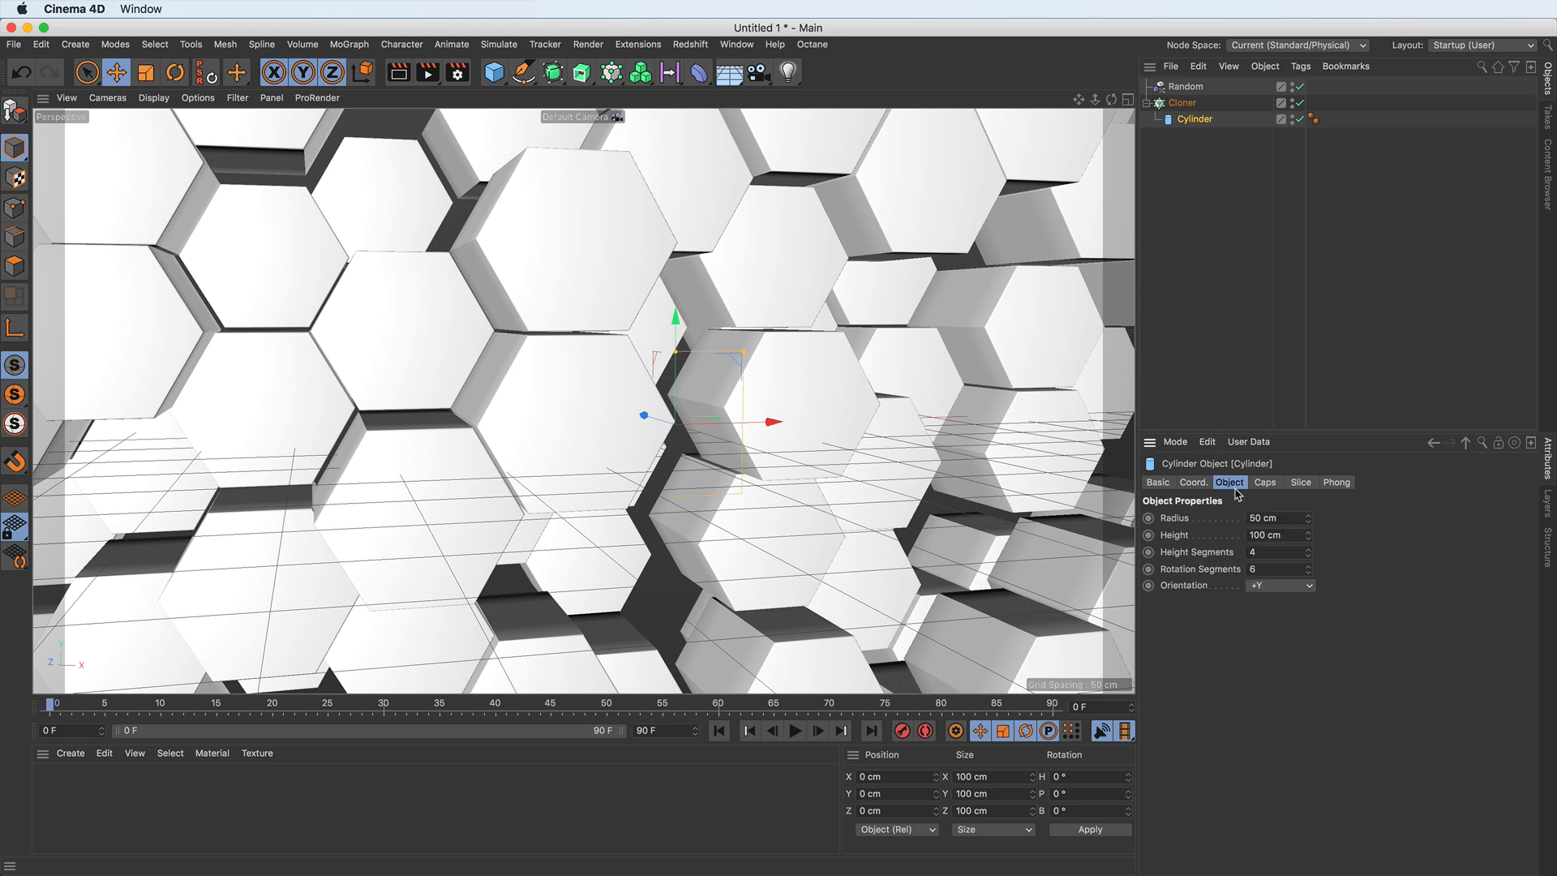
mouse_move(1308, 536)
mouse_down()
mouse_move(1325, 458)
mouse_move(1395, 367)
mouse_up()
Step: Lower the Random effector's P.Y to 40 cm and play the animation briefly to check the clones for movement
click(1185, 86)
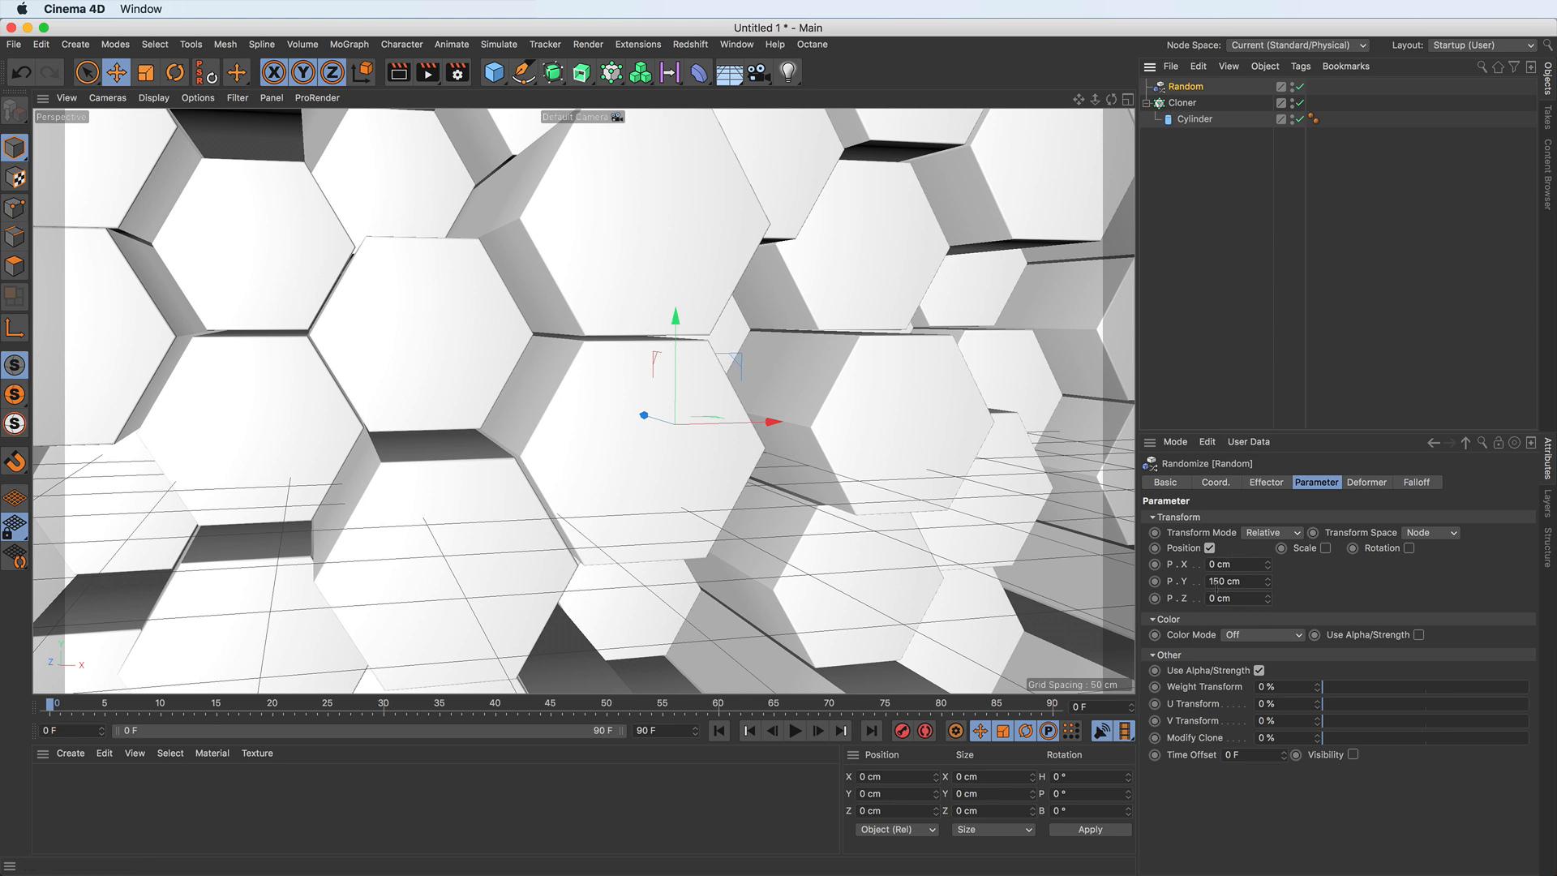
drag(1270, 589, 1230, 680)
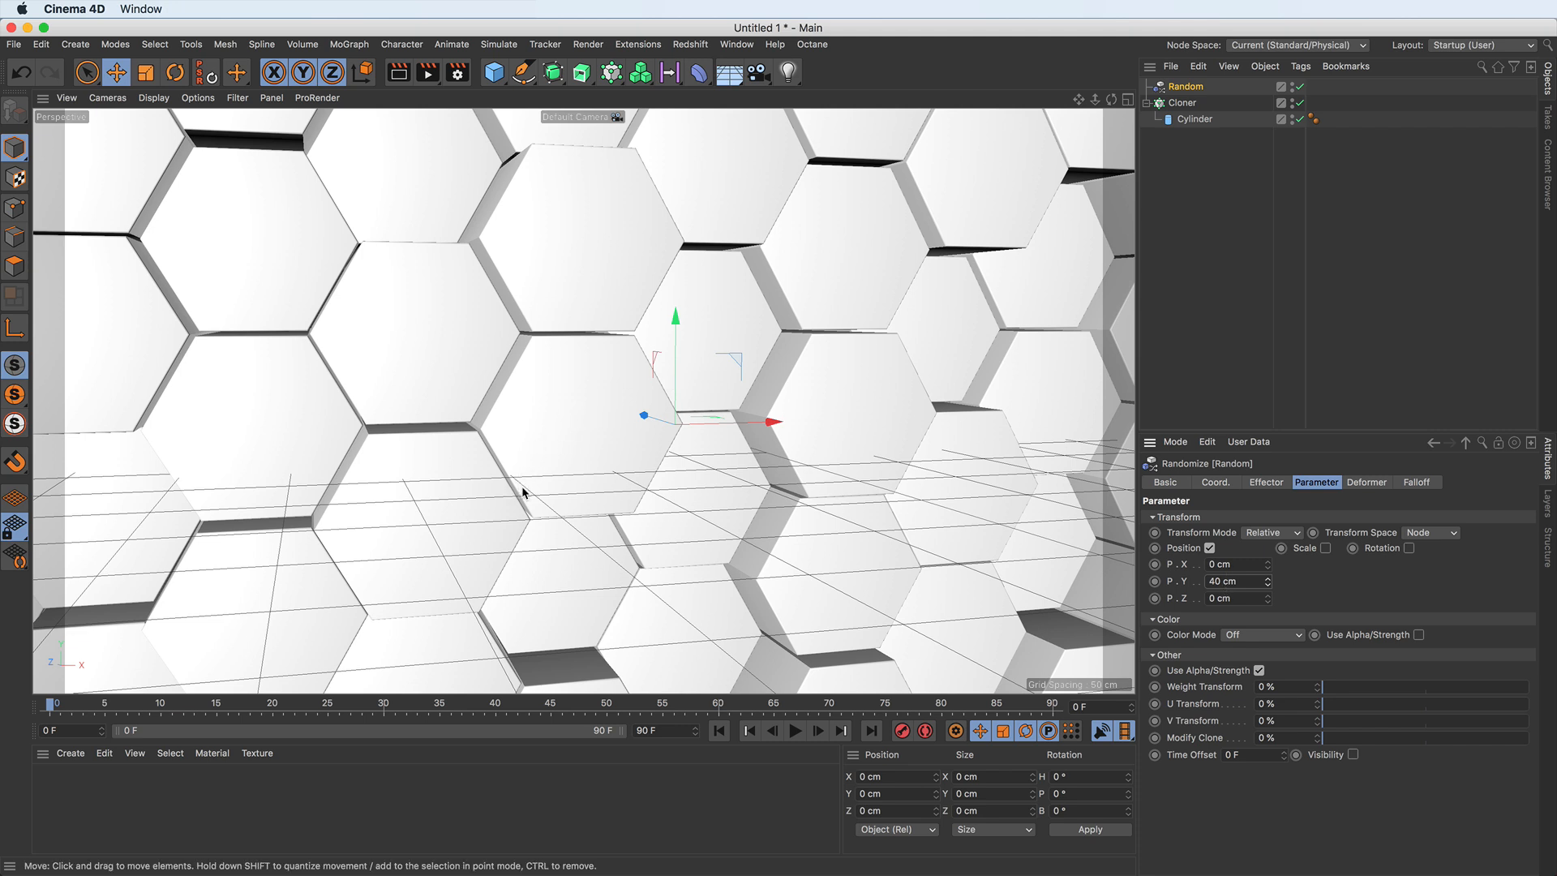
click(793, 731)
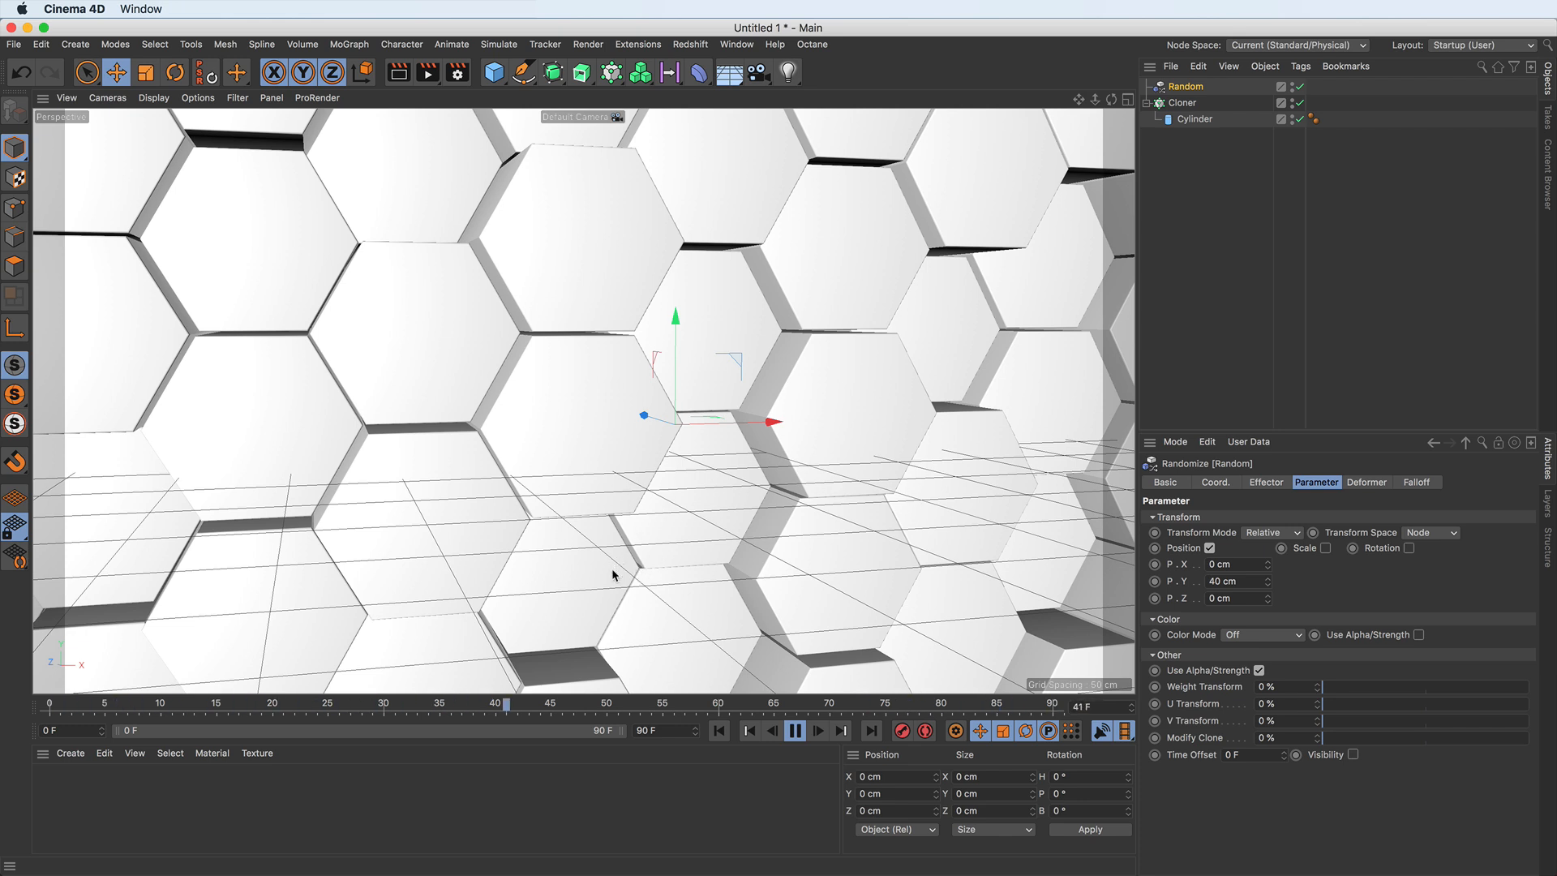
key(F8)
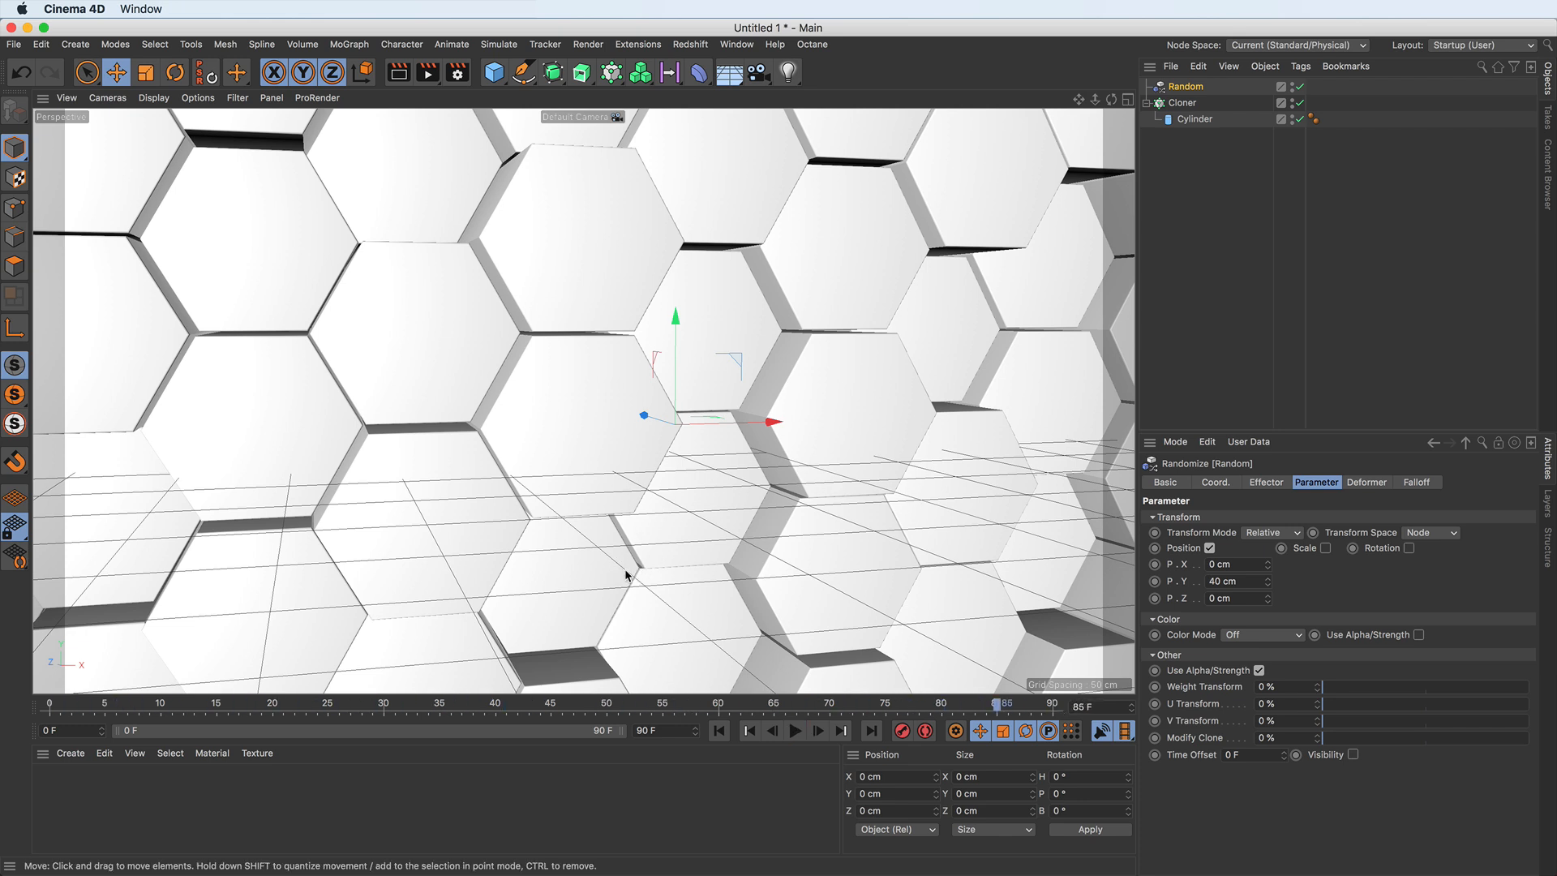
Step: Switch the Random effector's random mode to Turbulence and play the animation
click(1271, 485)
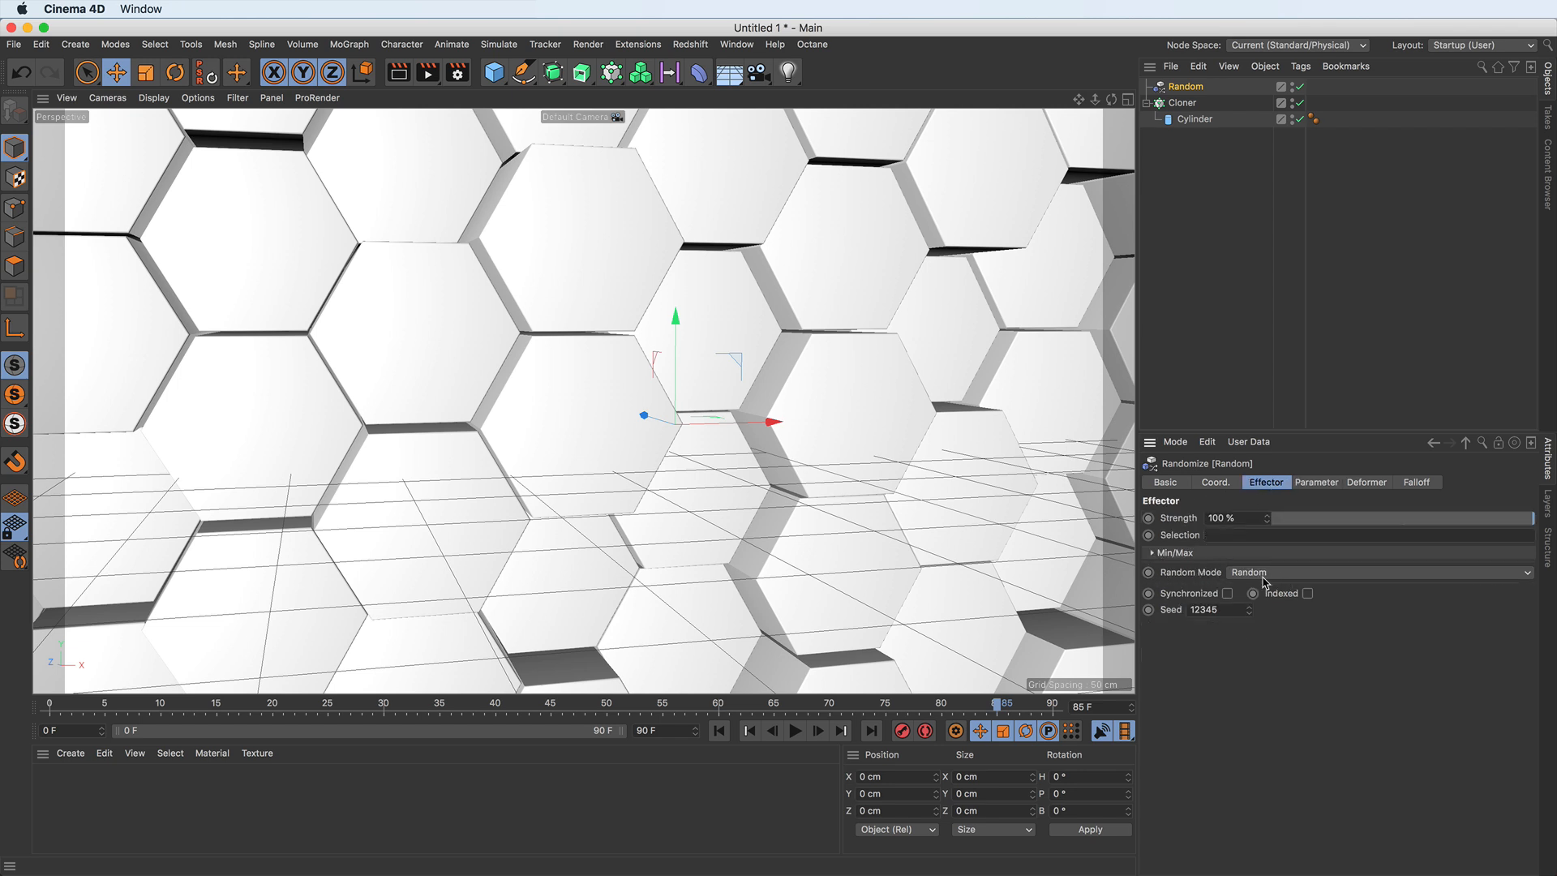
click(1323, 573)
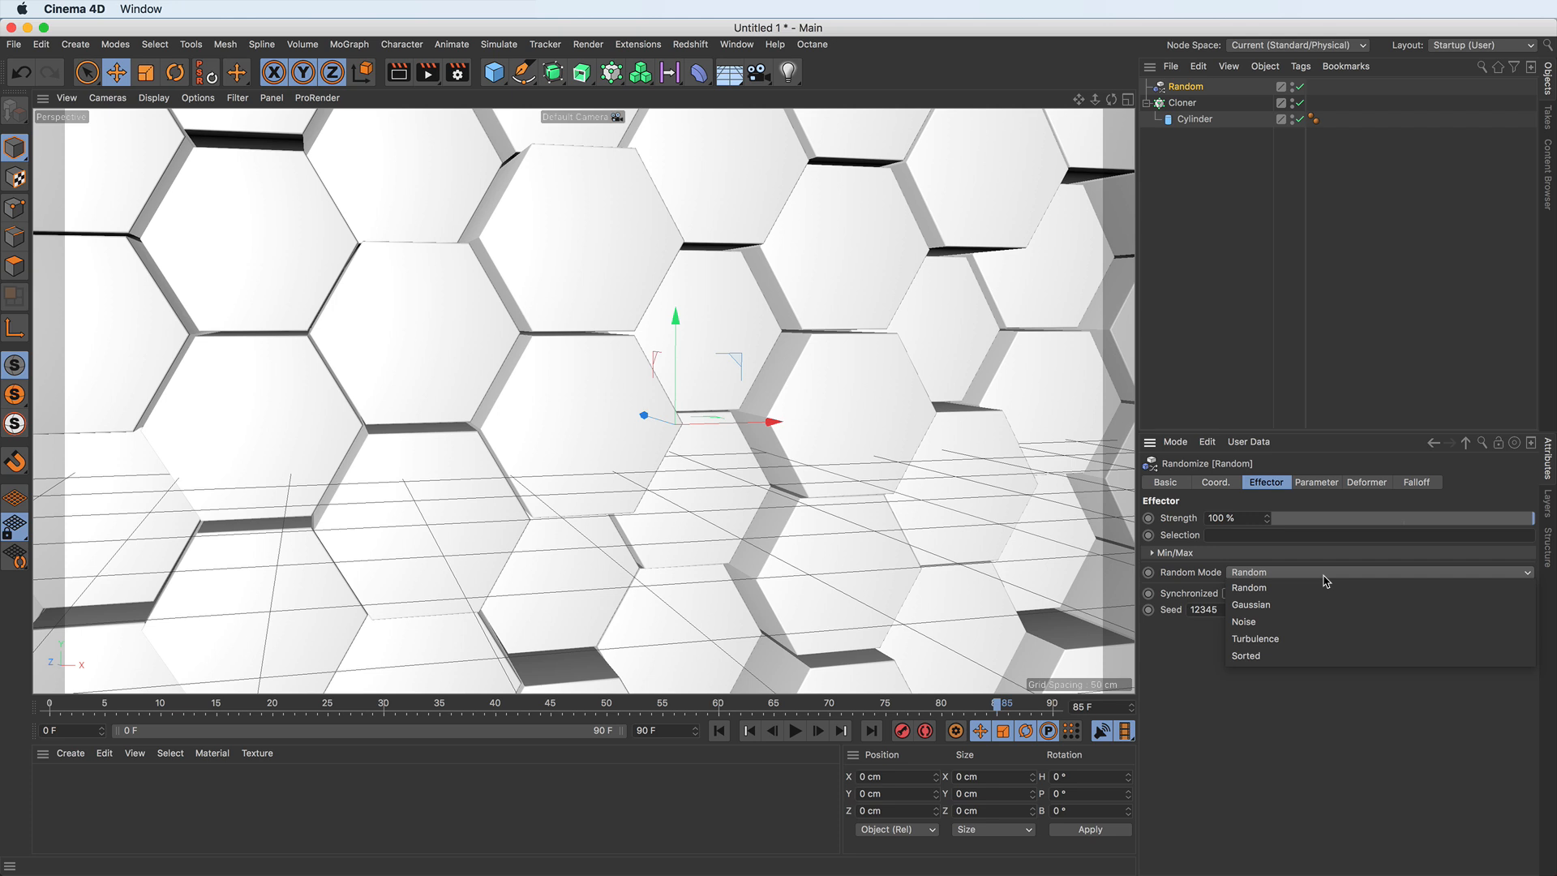
click(1323, 642)
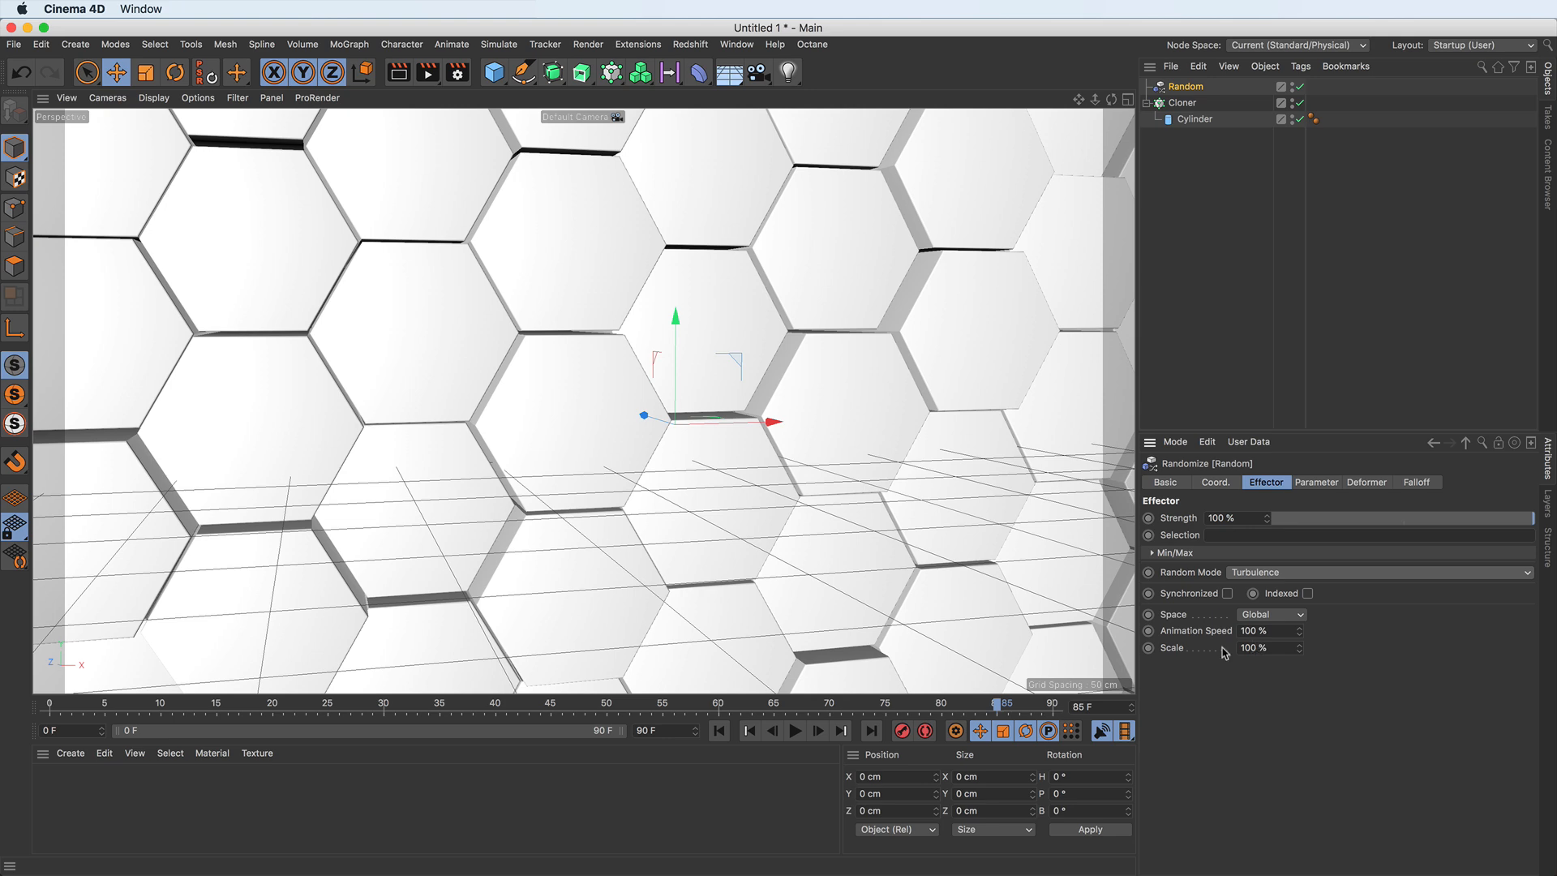
click(795, 730)
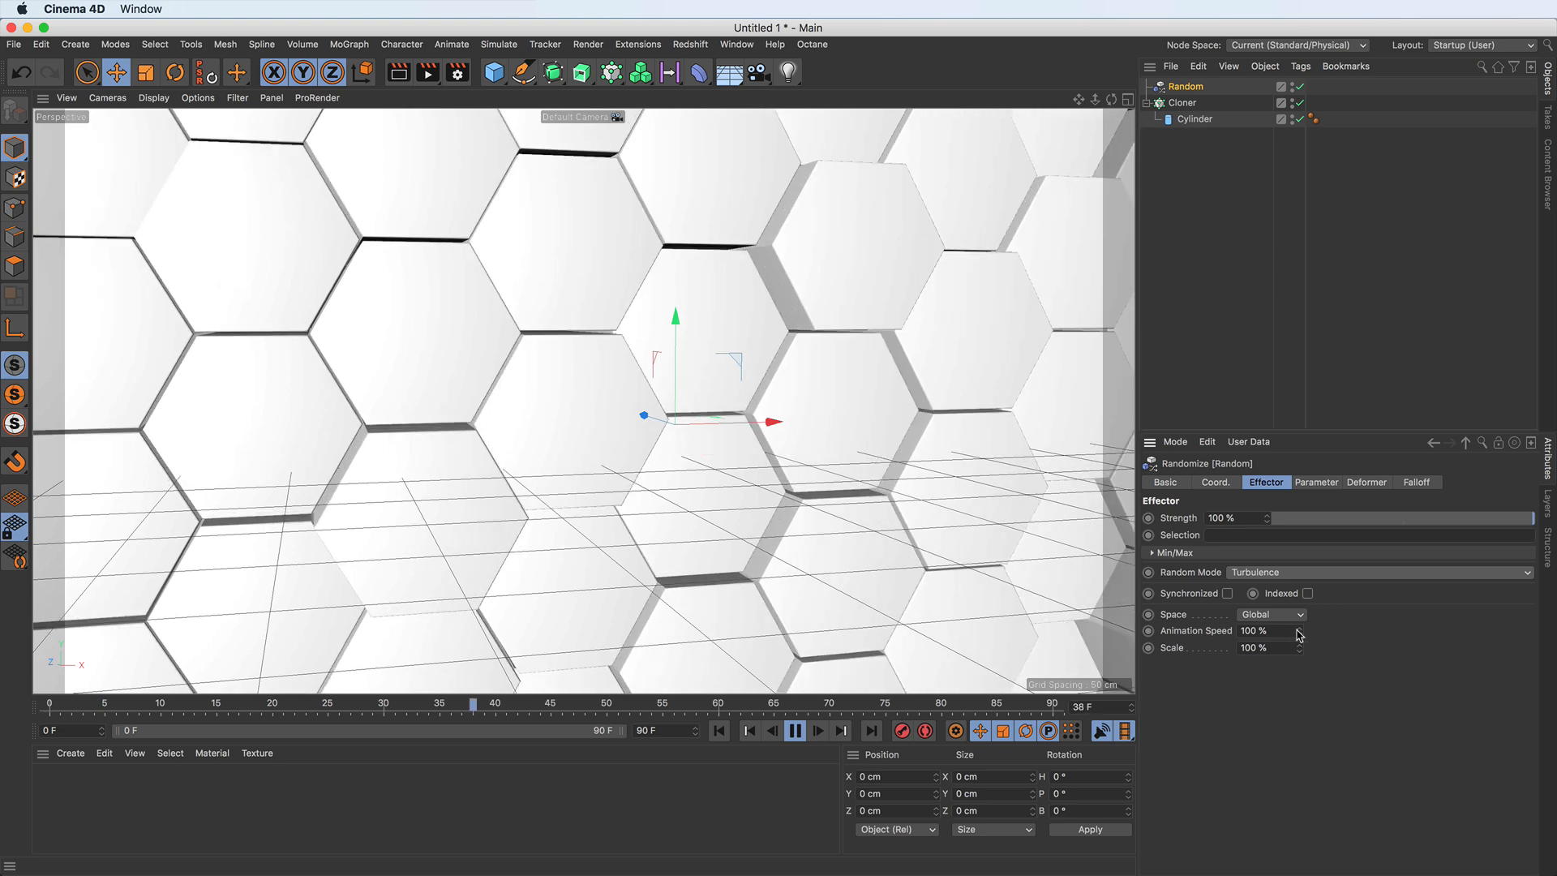
Step: Try a turbulence animation speed of 15% with the scale raised to 608% and 1890%
drag(1299, 631, 1287, 687)
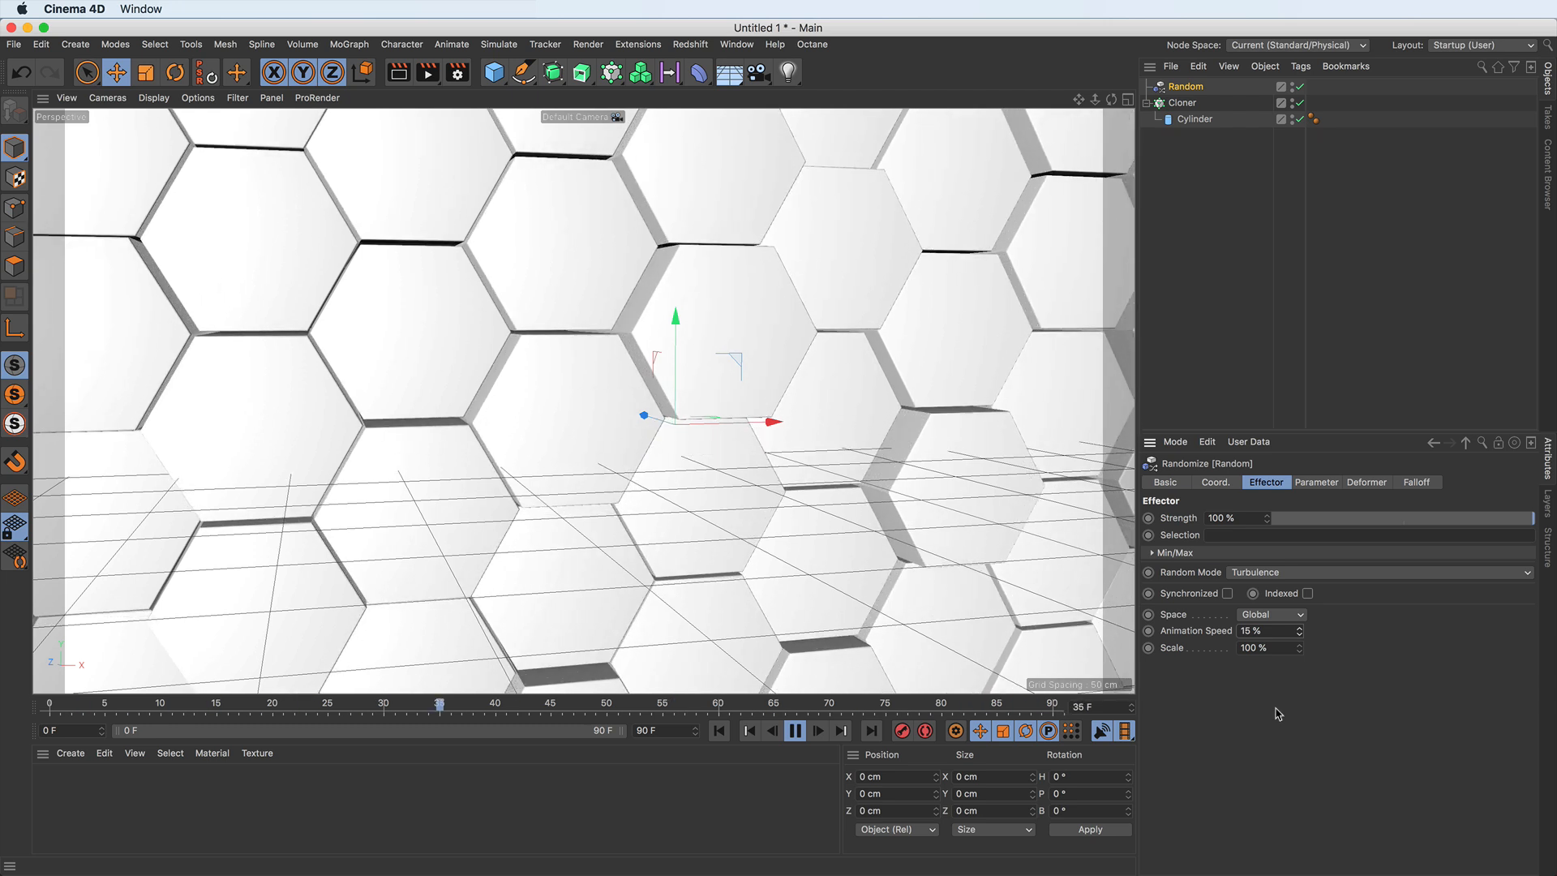
drag(1301, 653, 1285, 266)
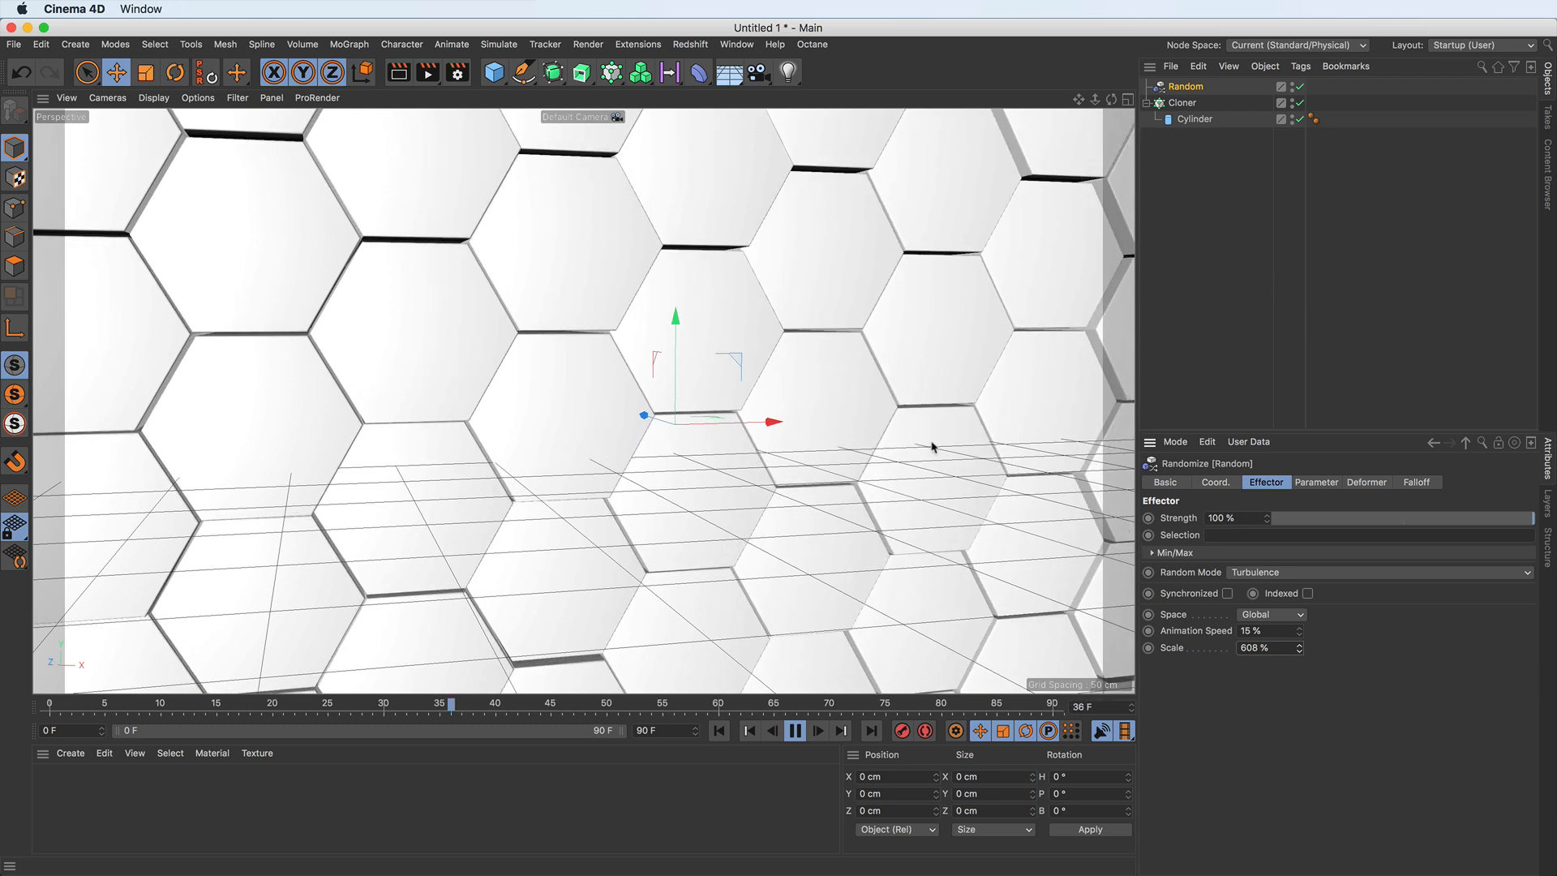
drag(1300, 655, 1386, 181)
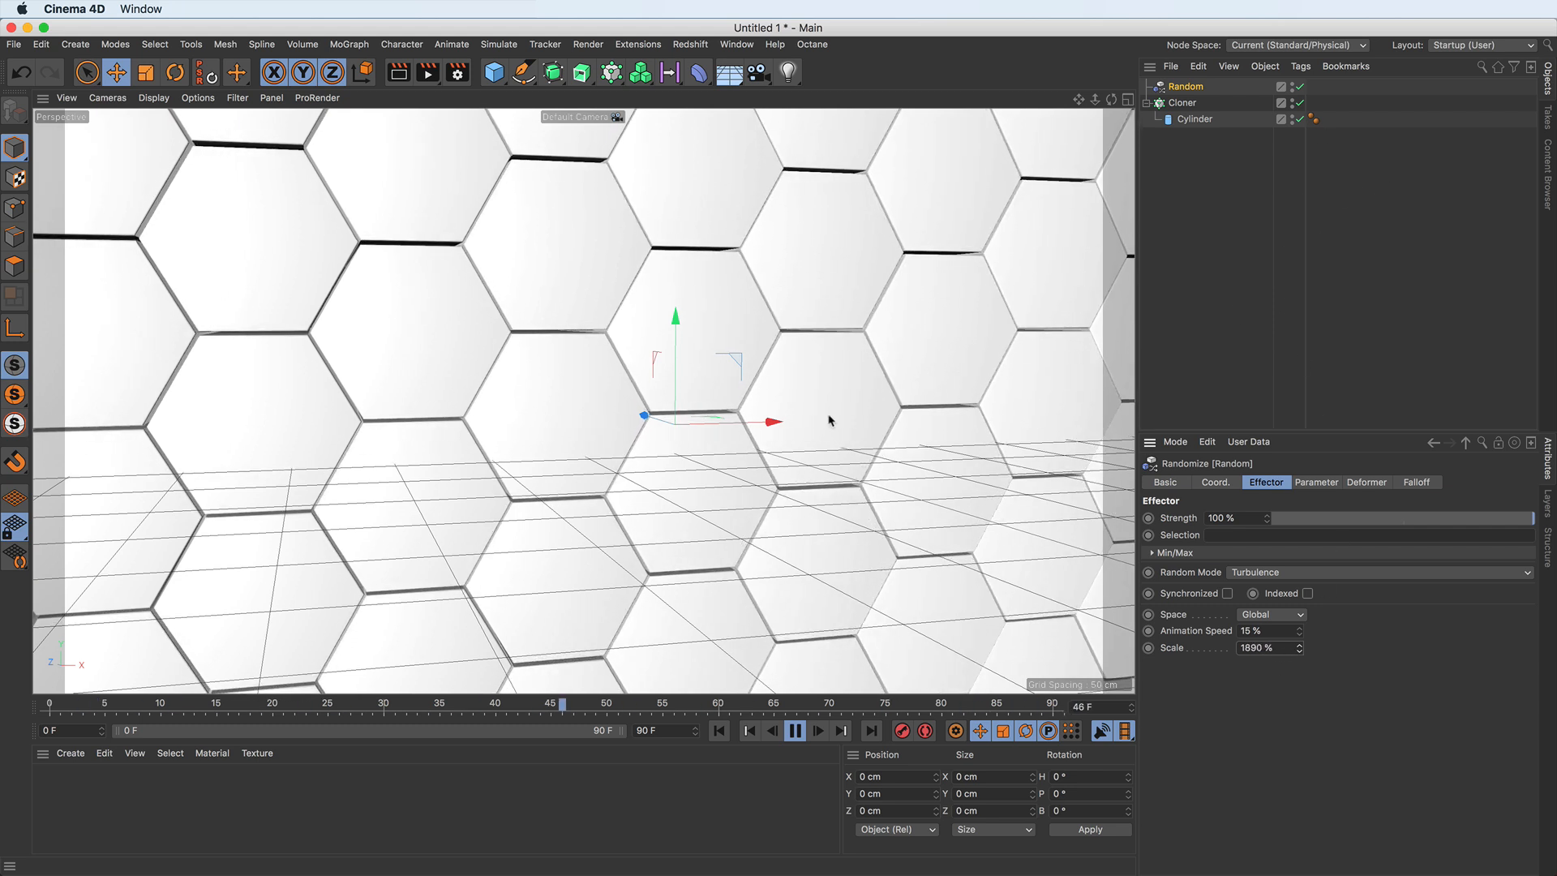
Step: Set the turbulence scale to 5% and the animation speed to 10%, stopping playback and returning to frame 0
double_click(1281, 647)
text(5)
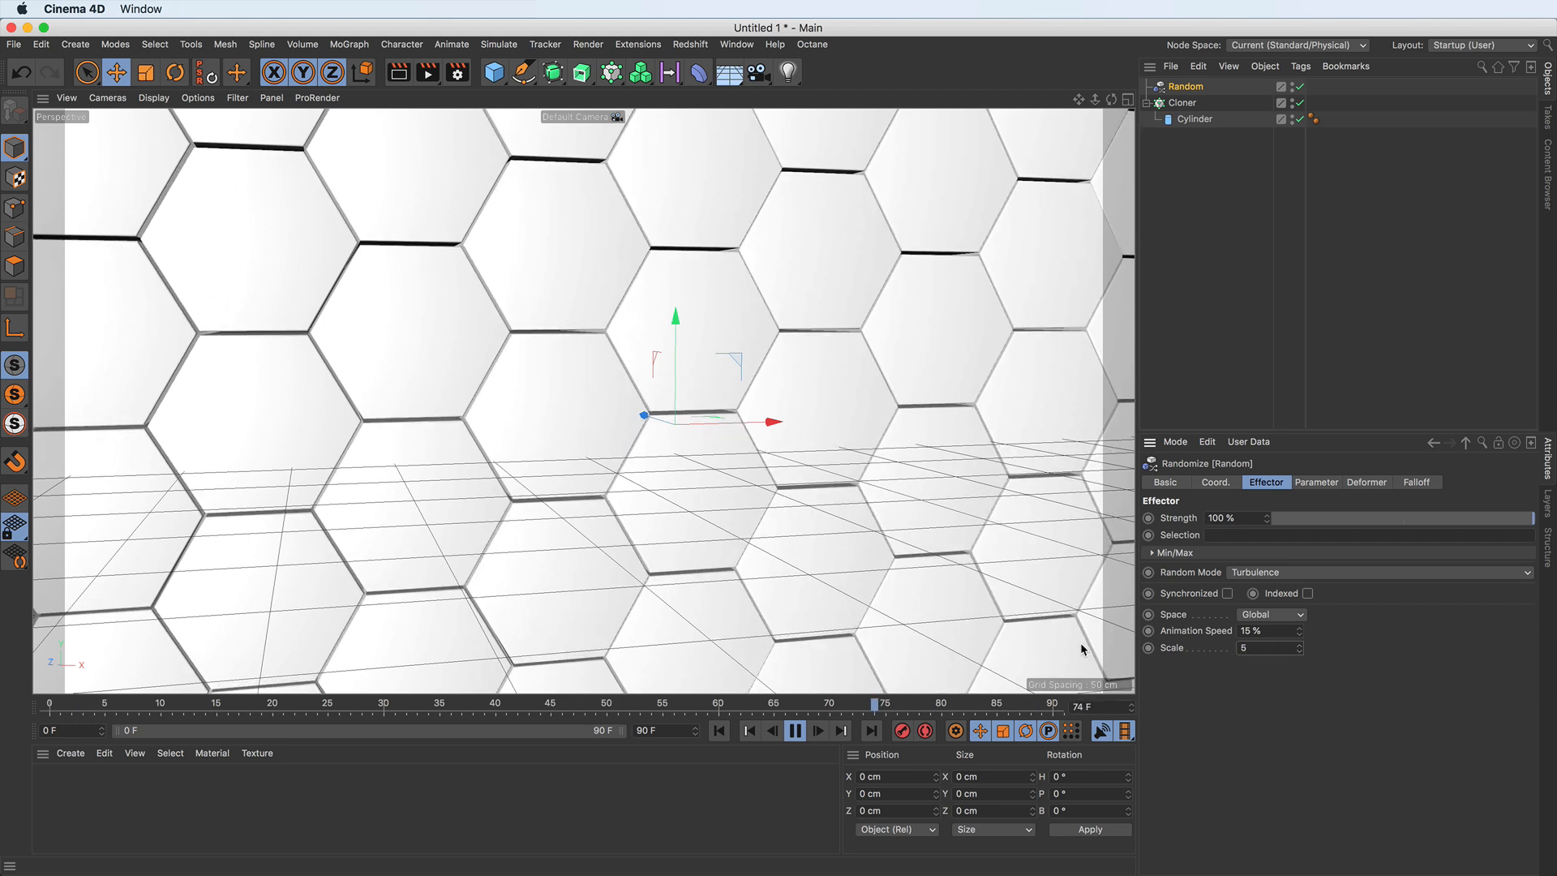
key(Return)
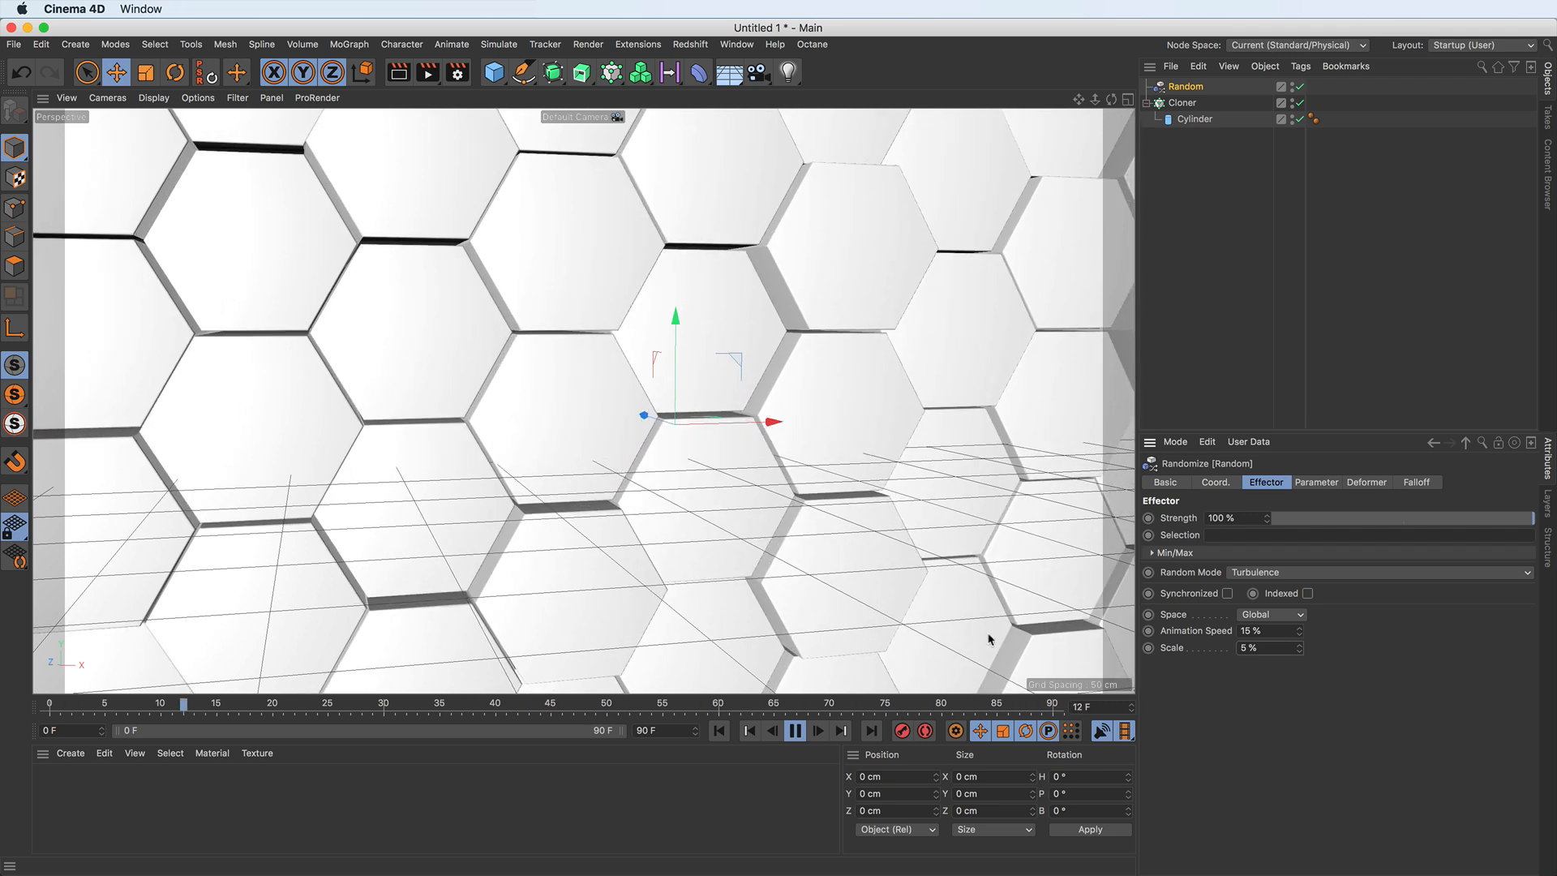
double_click(1253, 630)
text(10)
key(Return)
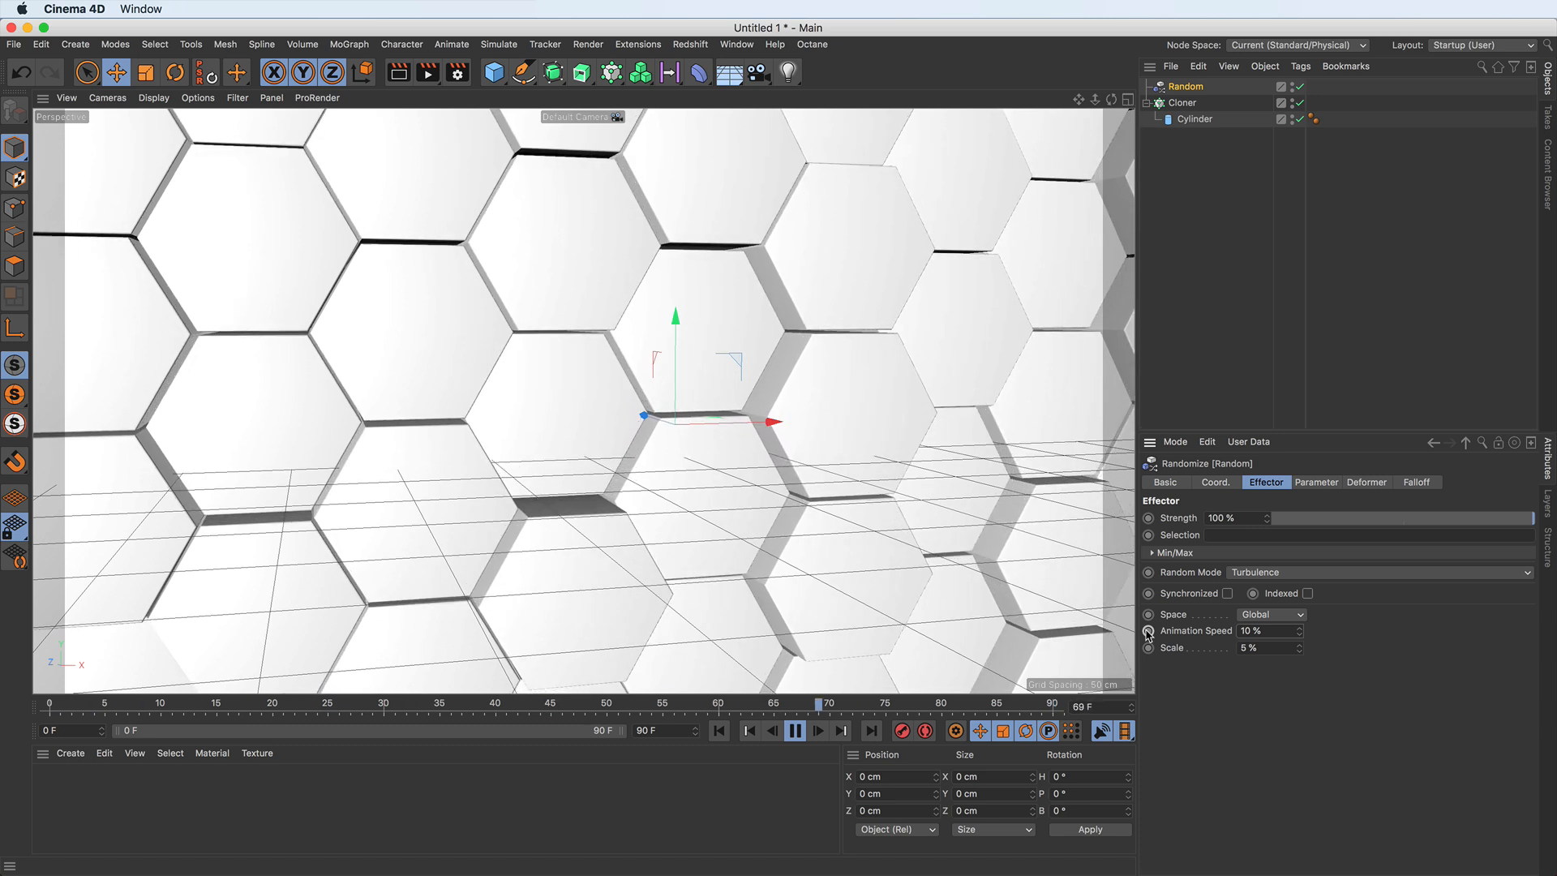
key(F8)
click(719, 731)
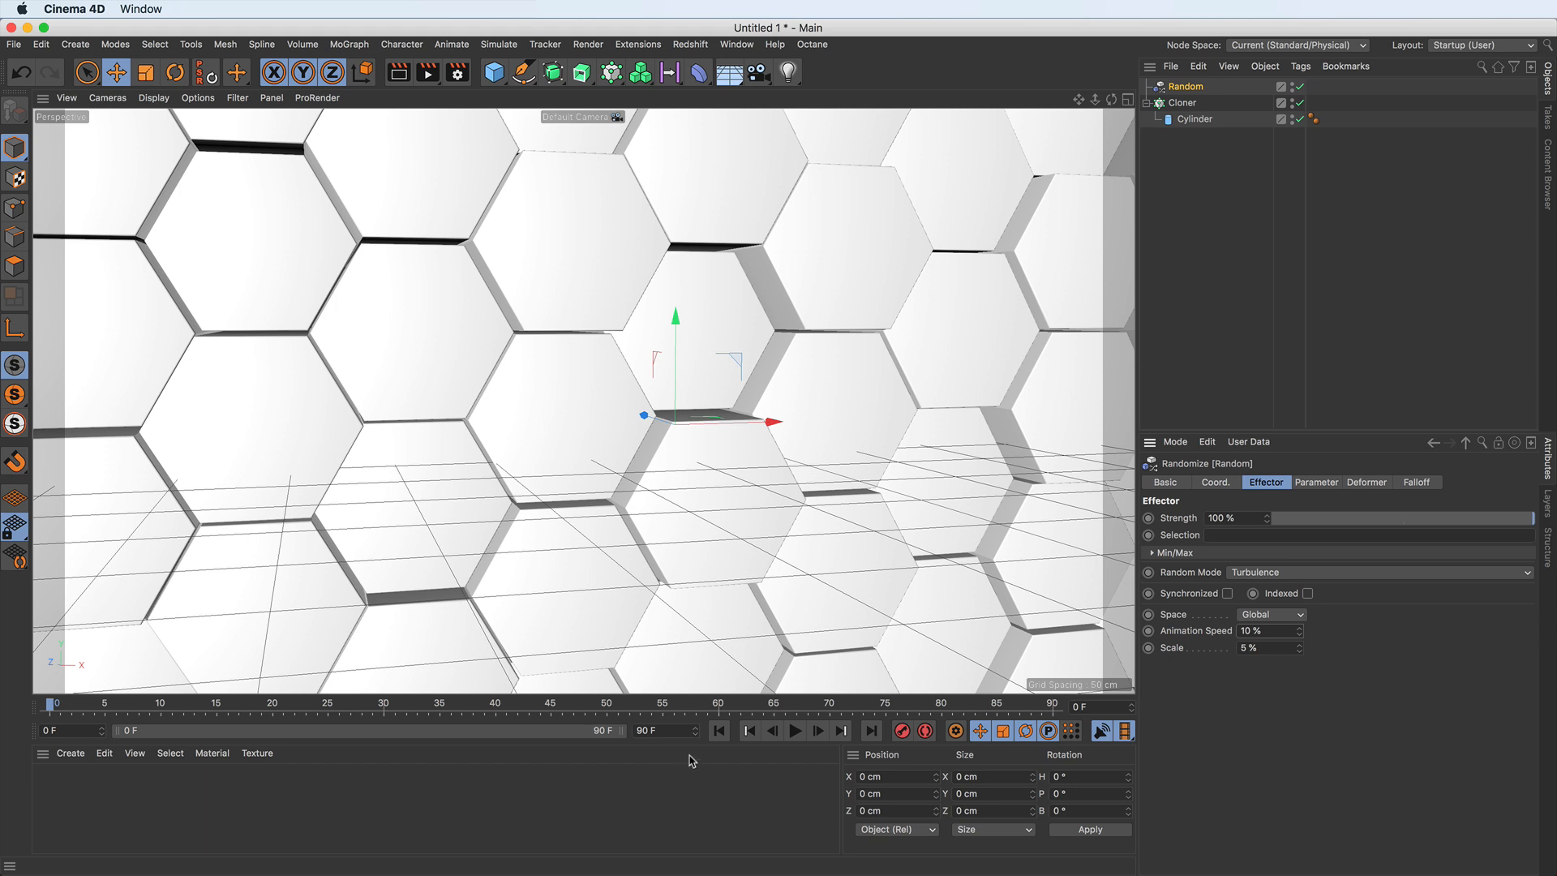
Step: Create a new material and rename it Yellow
double_click(81, 793)
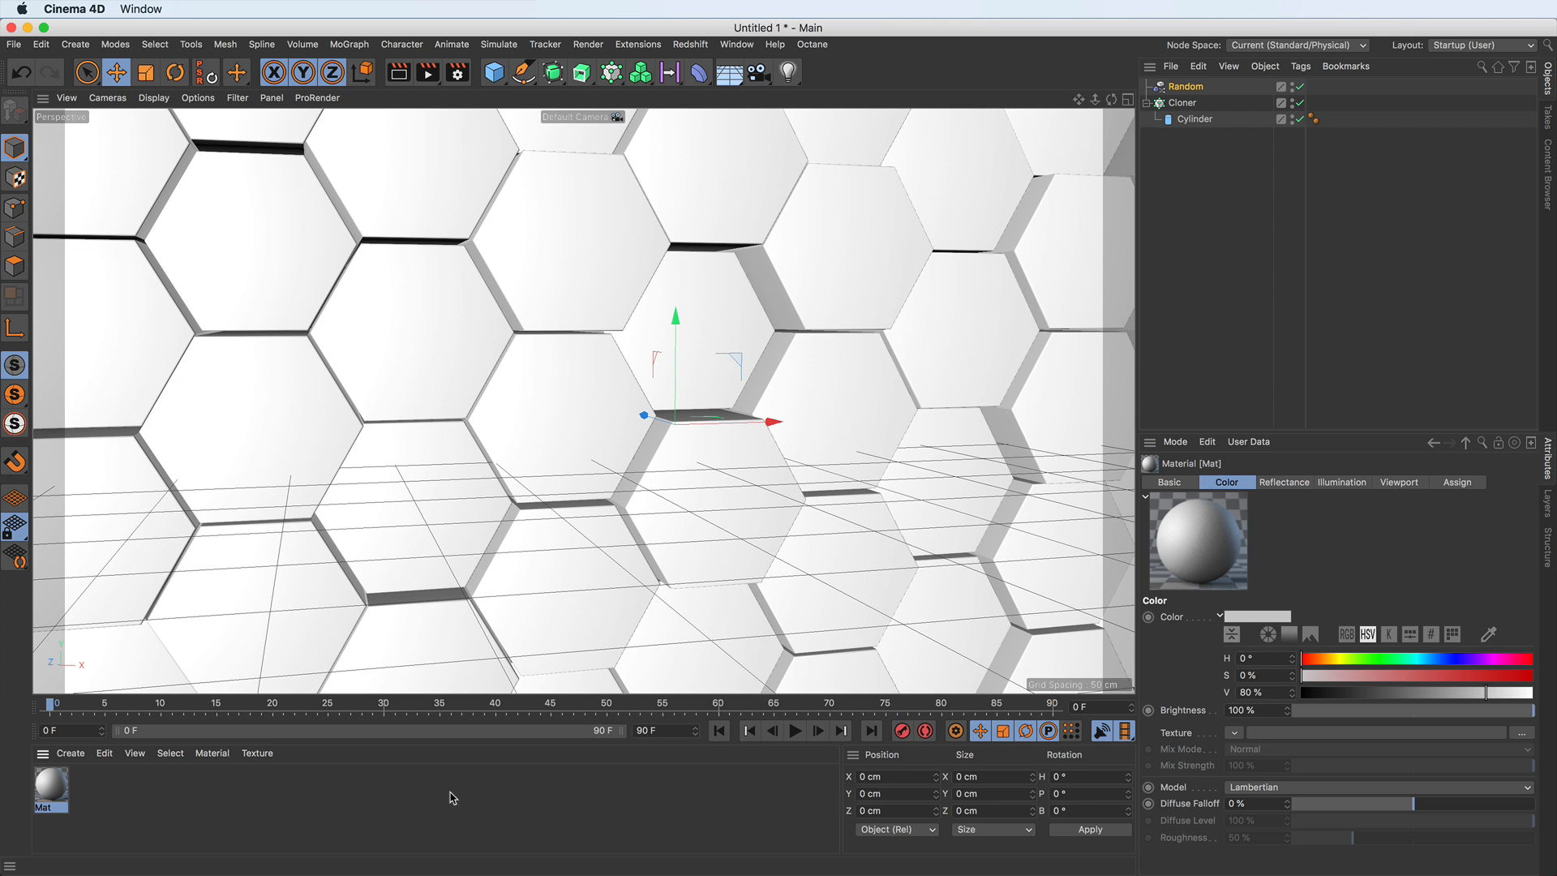
double_click(47, 792)
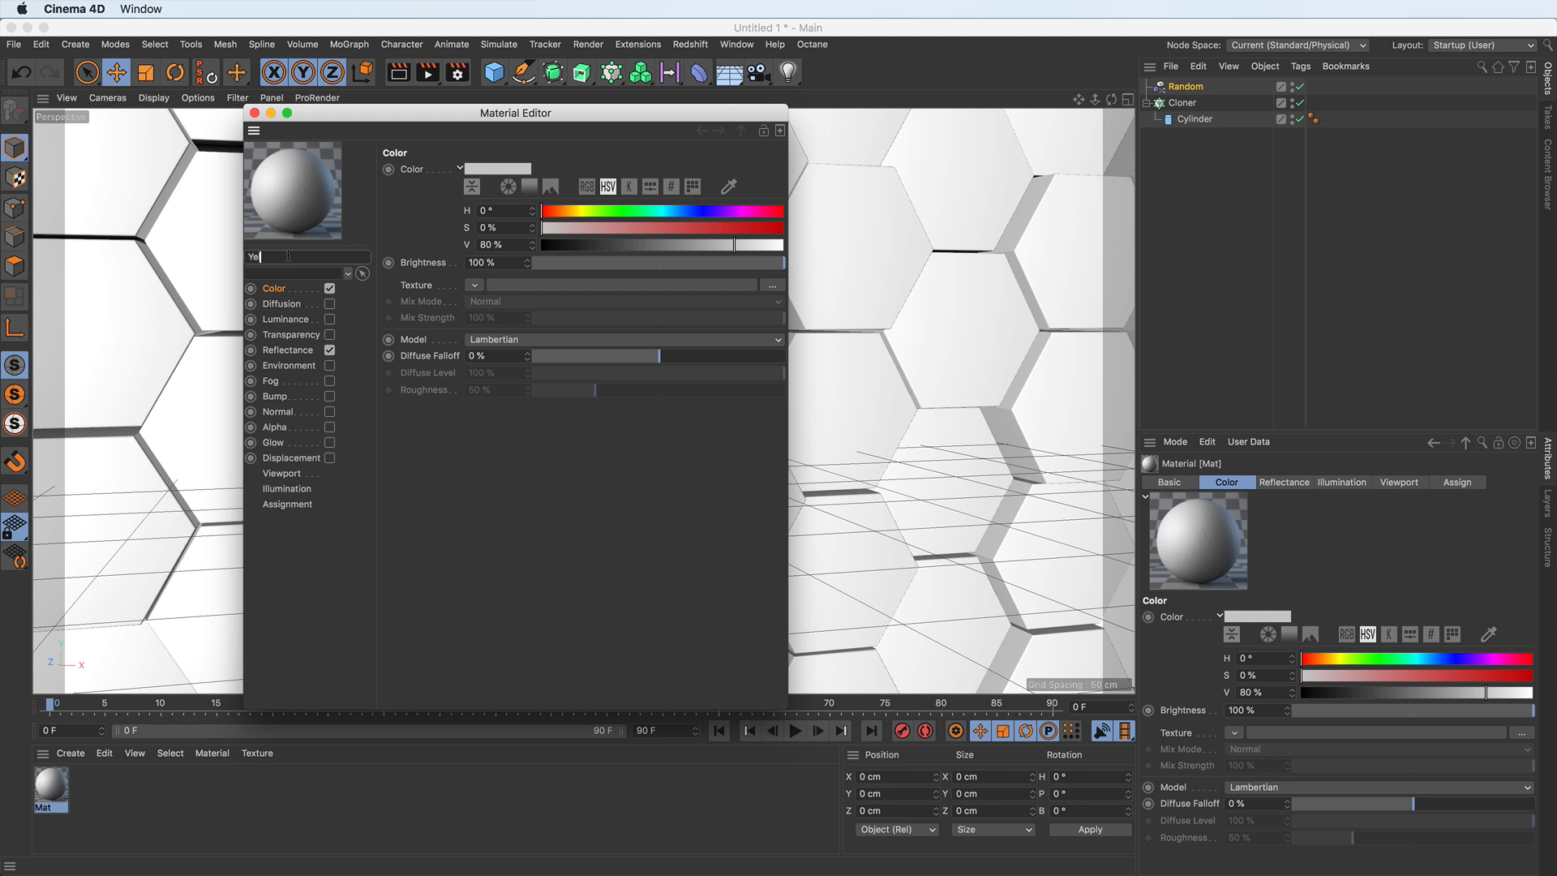
text(ow)
key(Return)
Step: Set the Yellow material's color to H 52°, S 72%, V 96% and apply the material to the cylinder
click(497, 168)
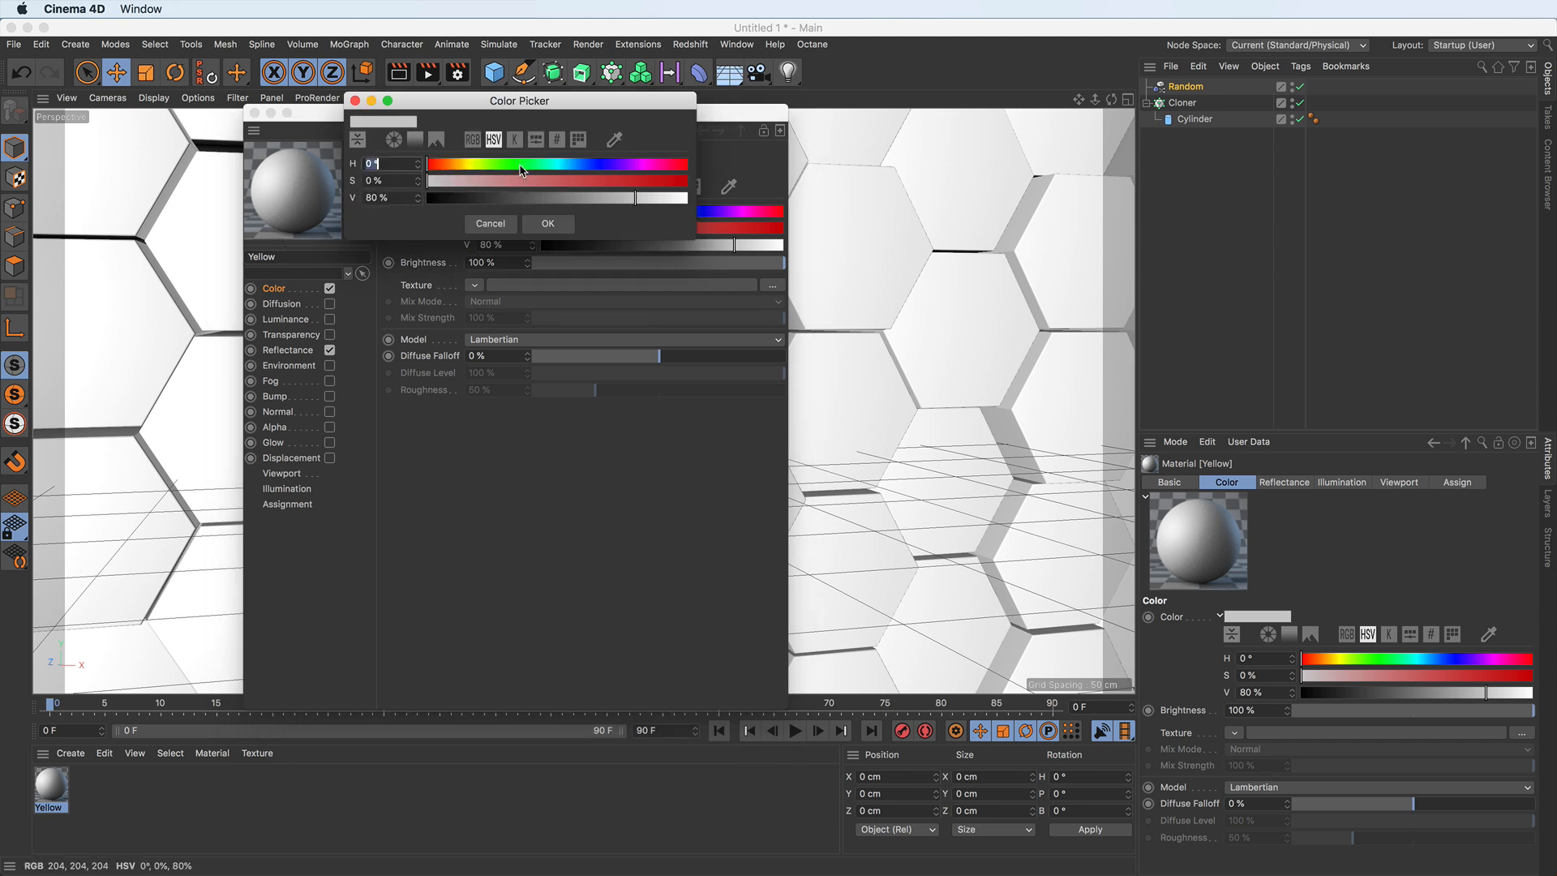
drag(459, 165, 465, 166)
drag(472, 182, 614, 182)
drag(640, 199, 678, 199)
click(466, 167)
click(551, 230)
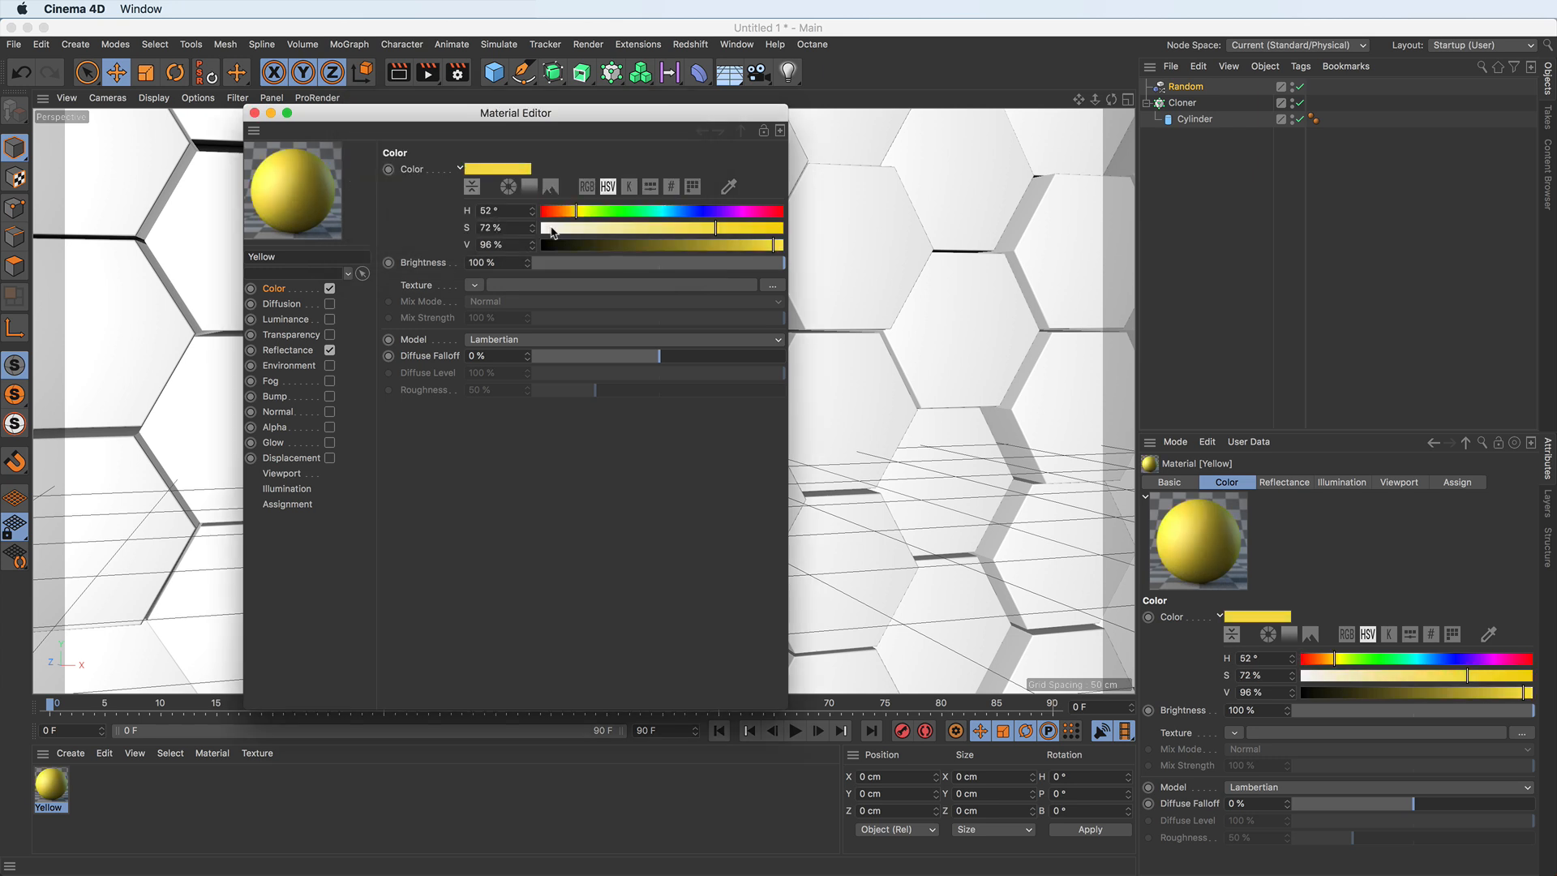
click(254, 113)
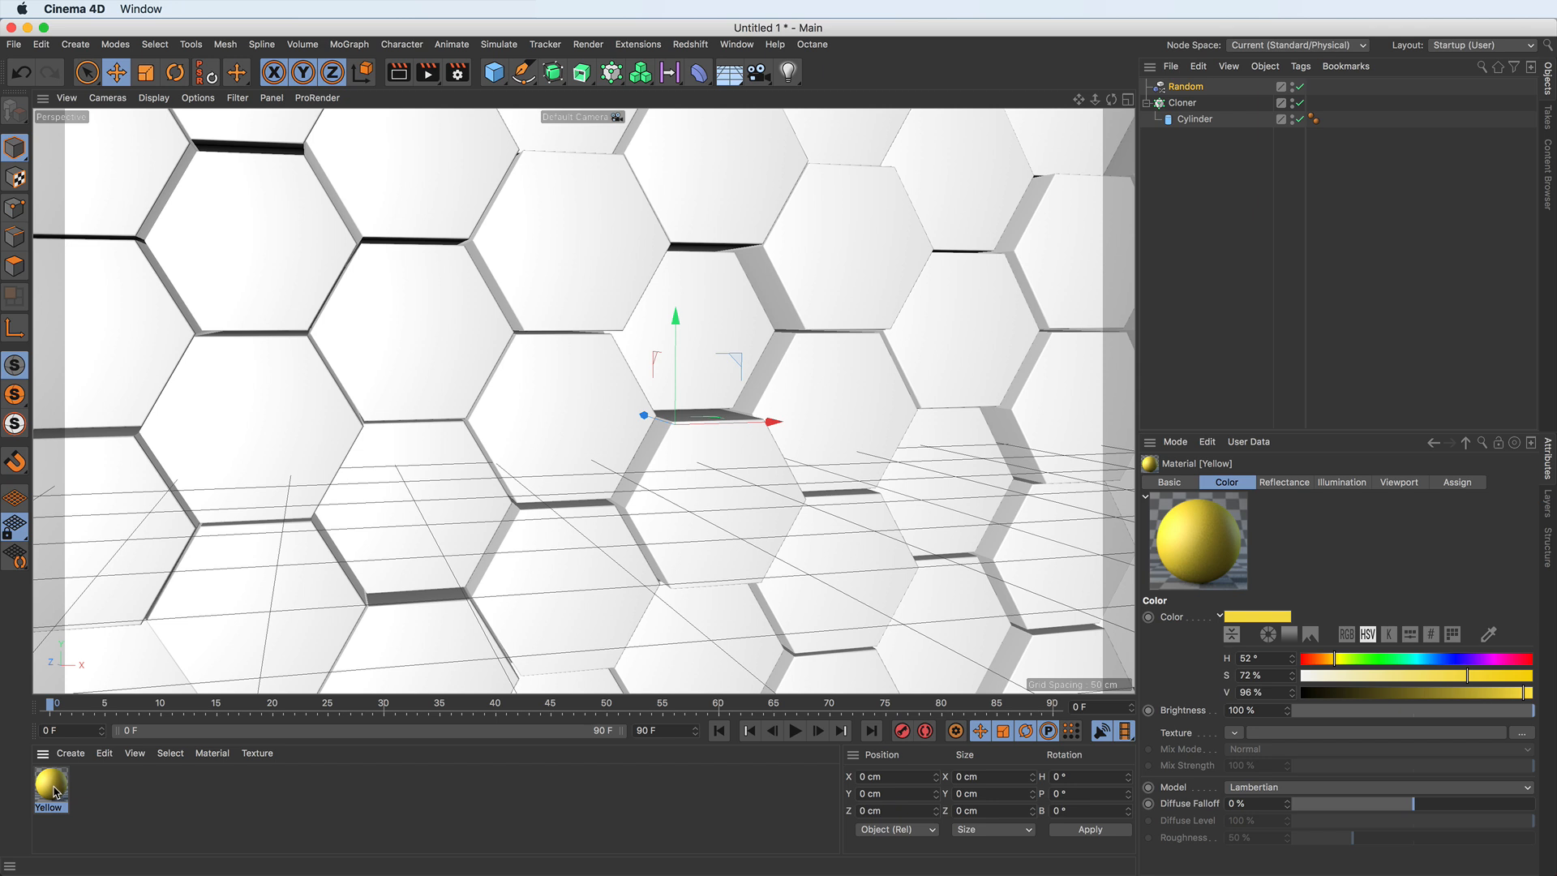
drag(53, 793, 1200, 122)
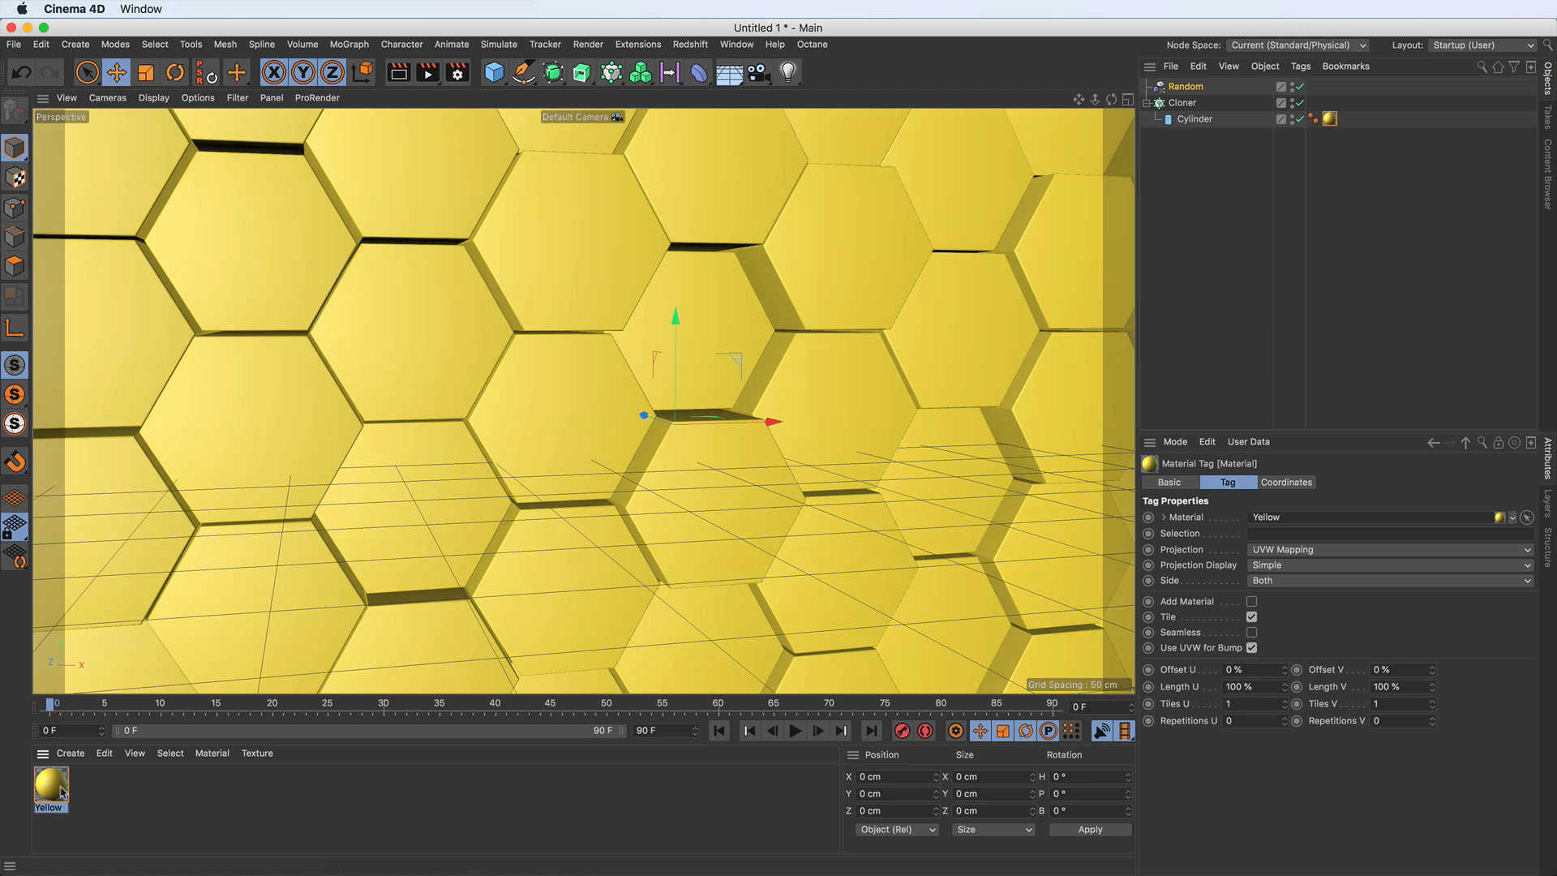
Step: Create a second material and rename it Blue
double_click(125, 792)
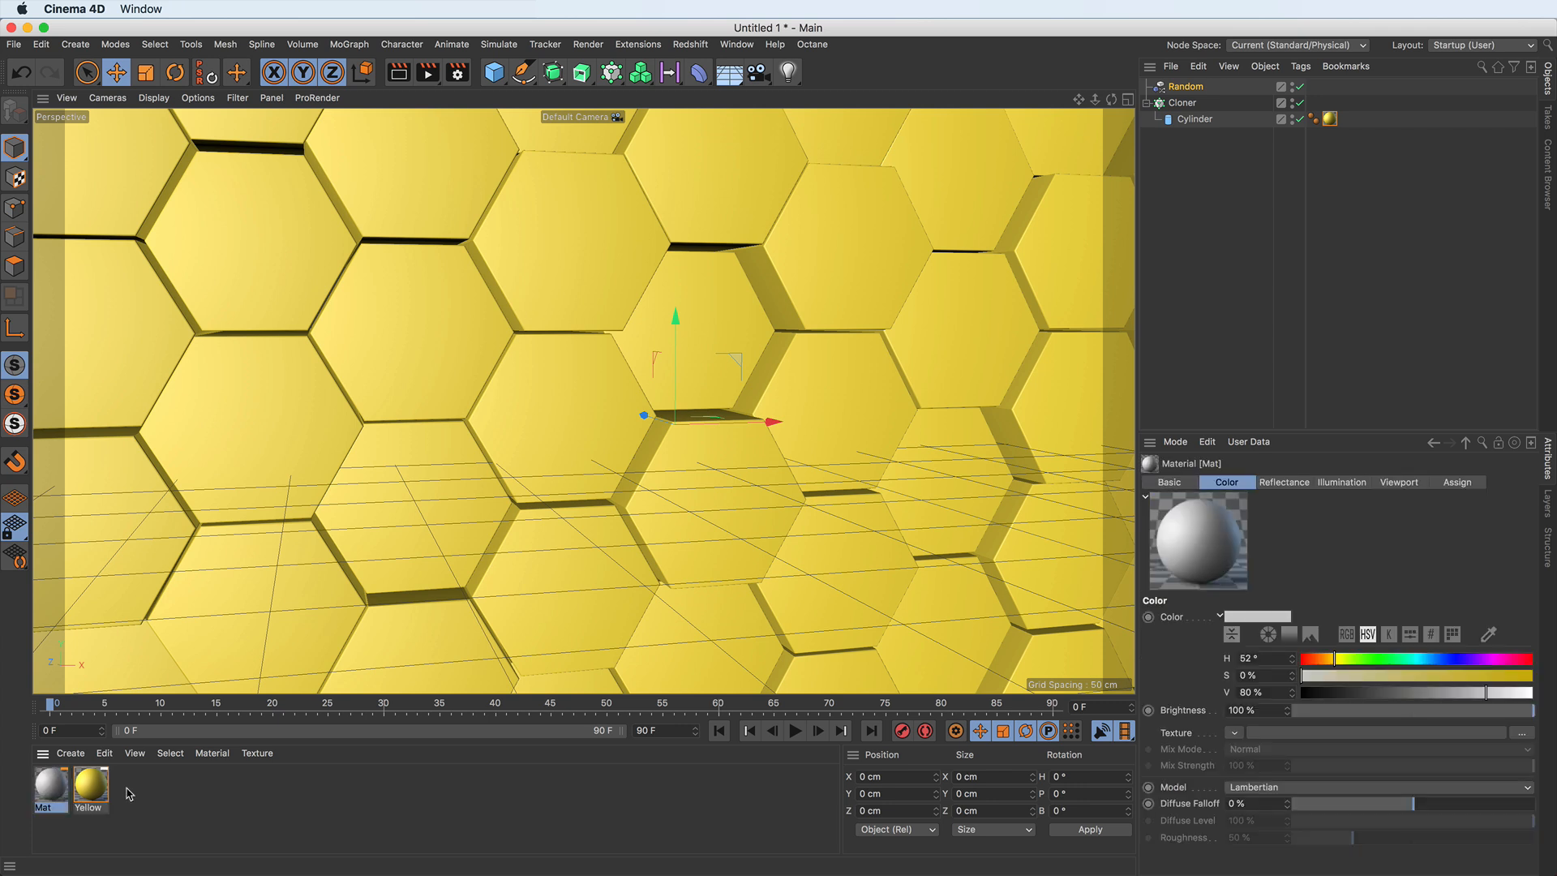
double_click(55, 790)
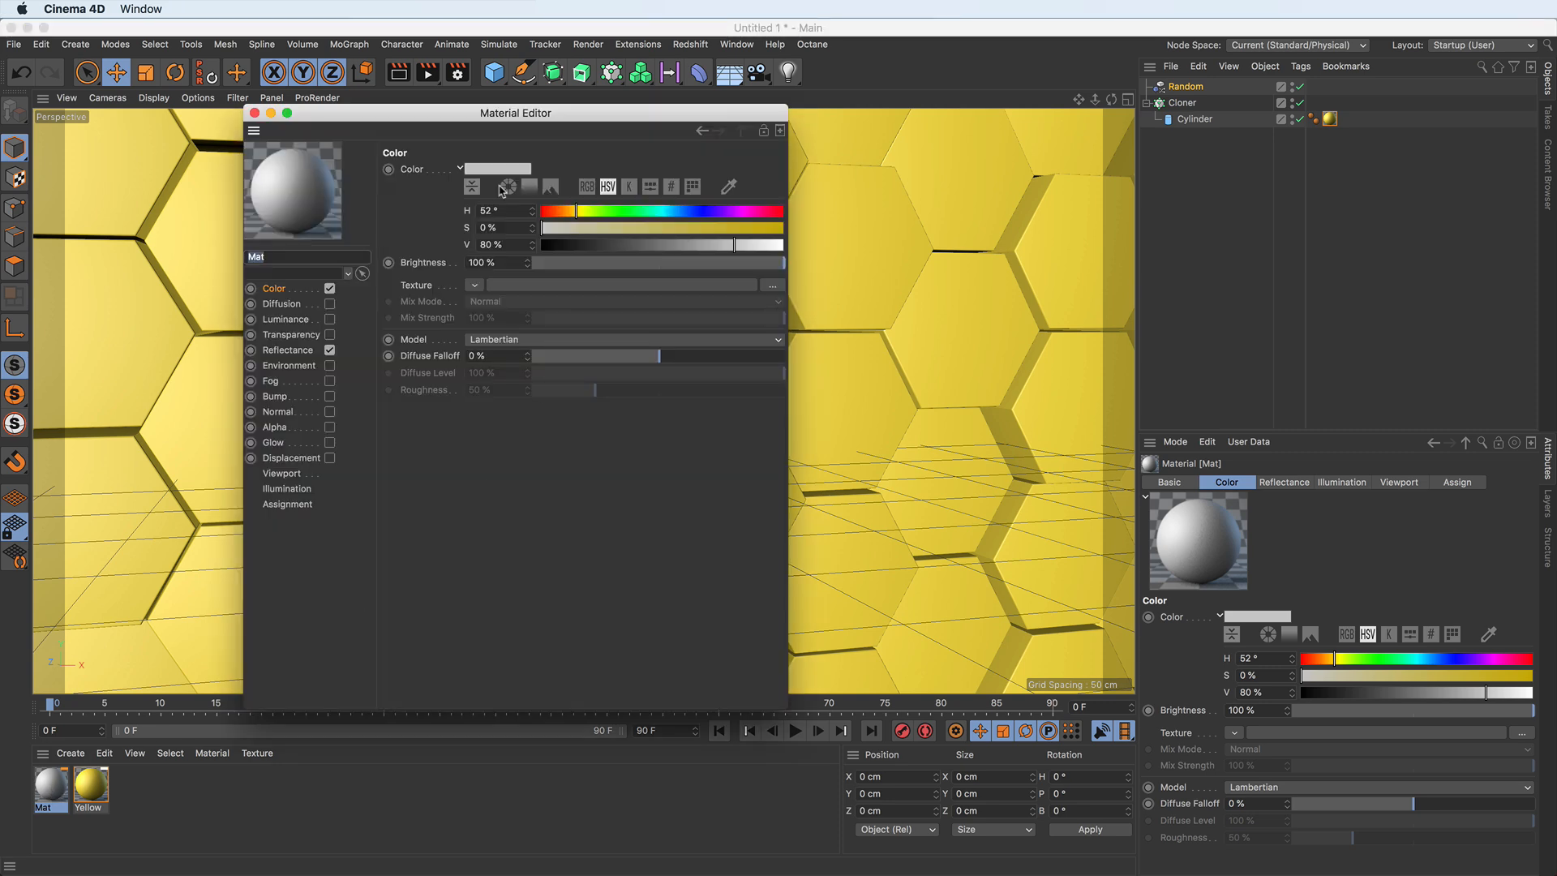
drag(559, 114, 770, 118)
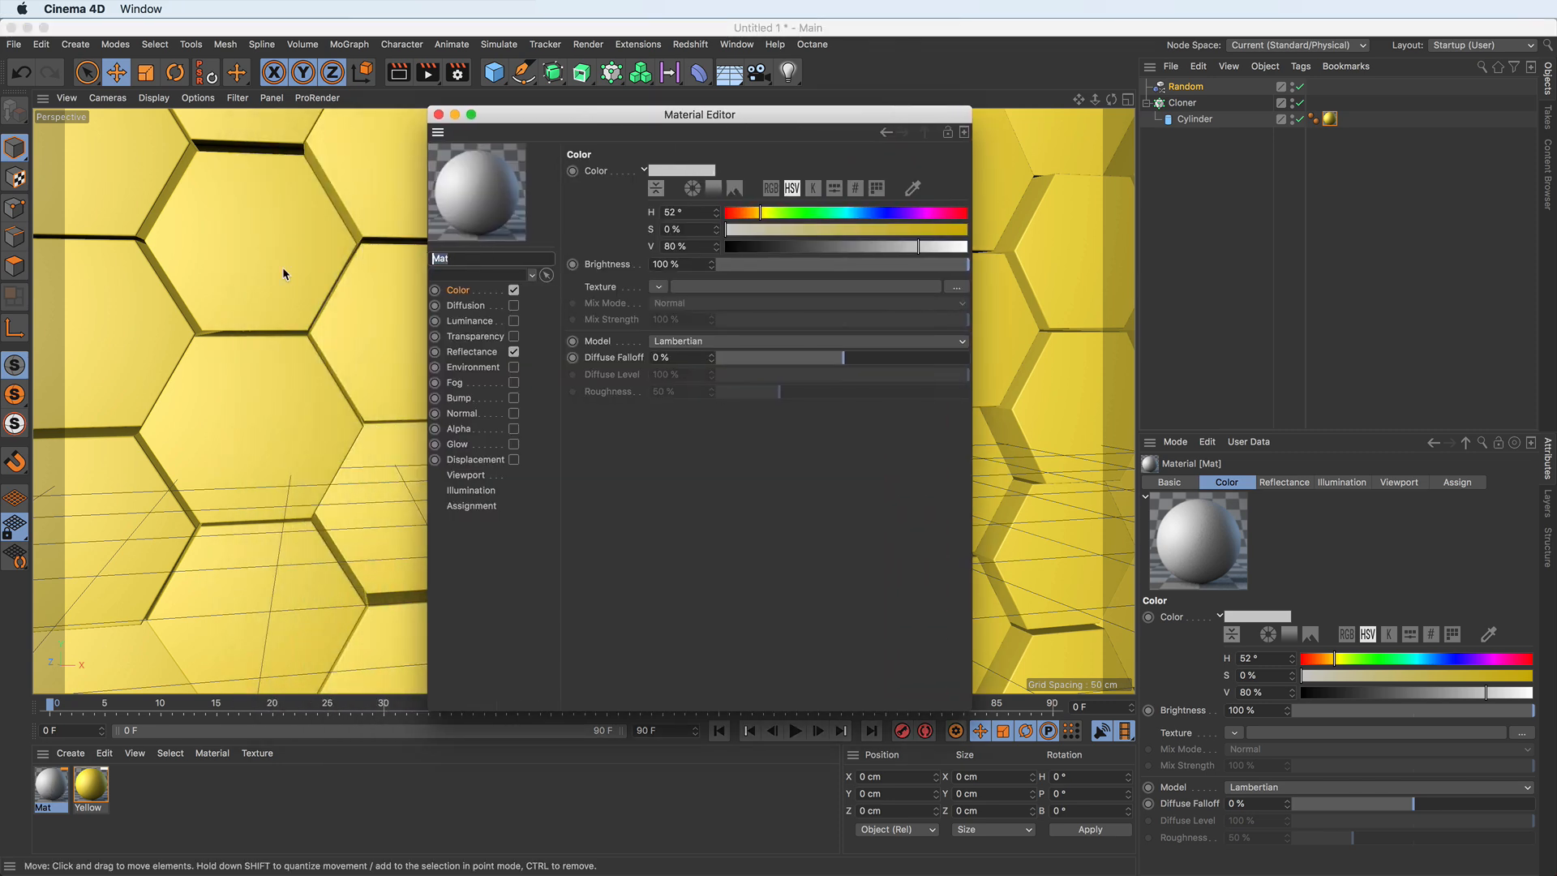
text(Blue)
key(Return)
Step: Set the Blue material's color to H 205°, S 67%, V 94% and close its editor
click(694, 170)
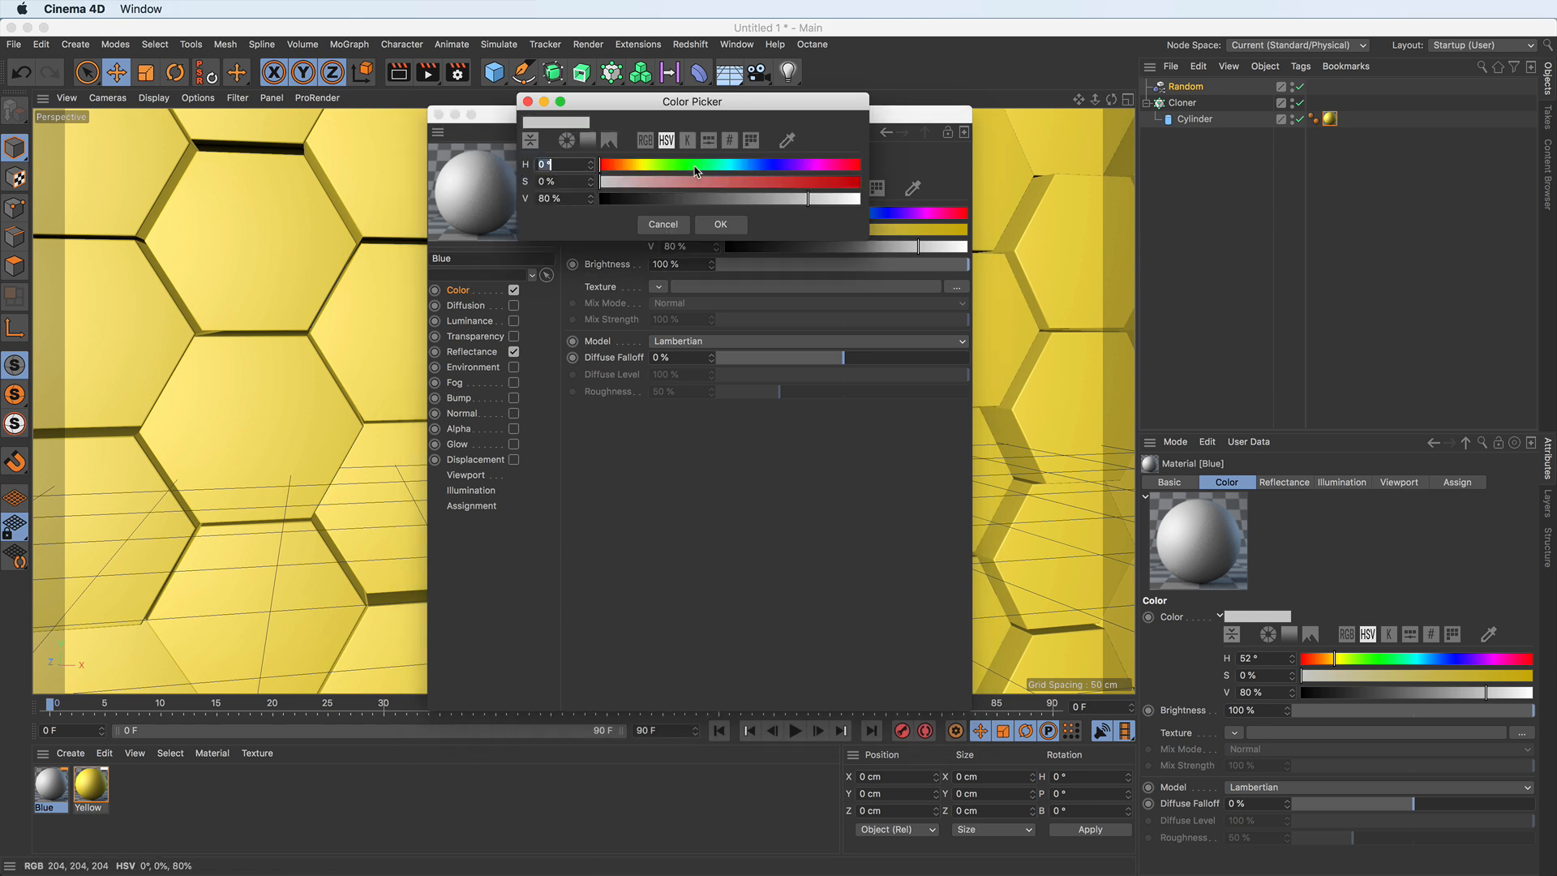
click(747, 165)
drag(747, 182, 844, 201)
click(734, 228)
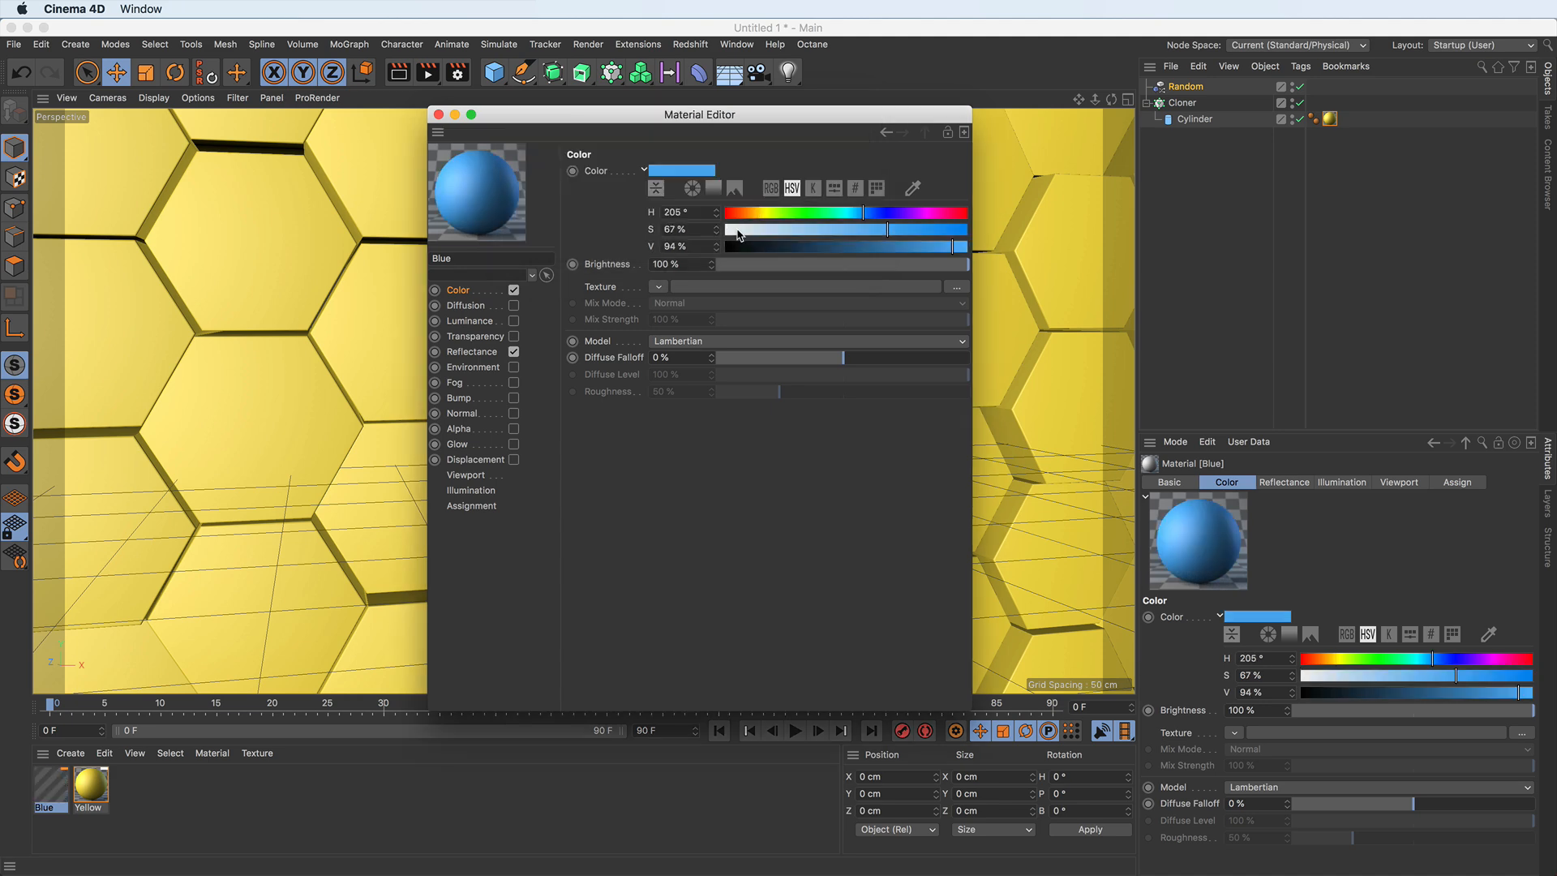
click(438, 115)
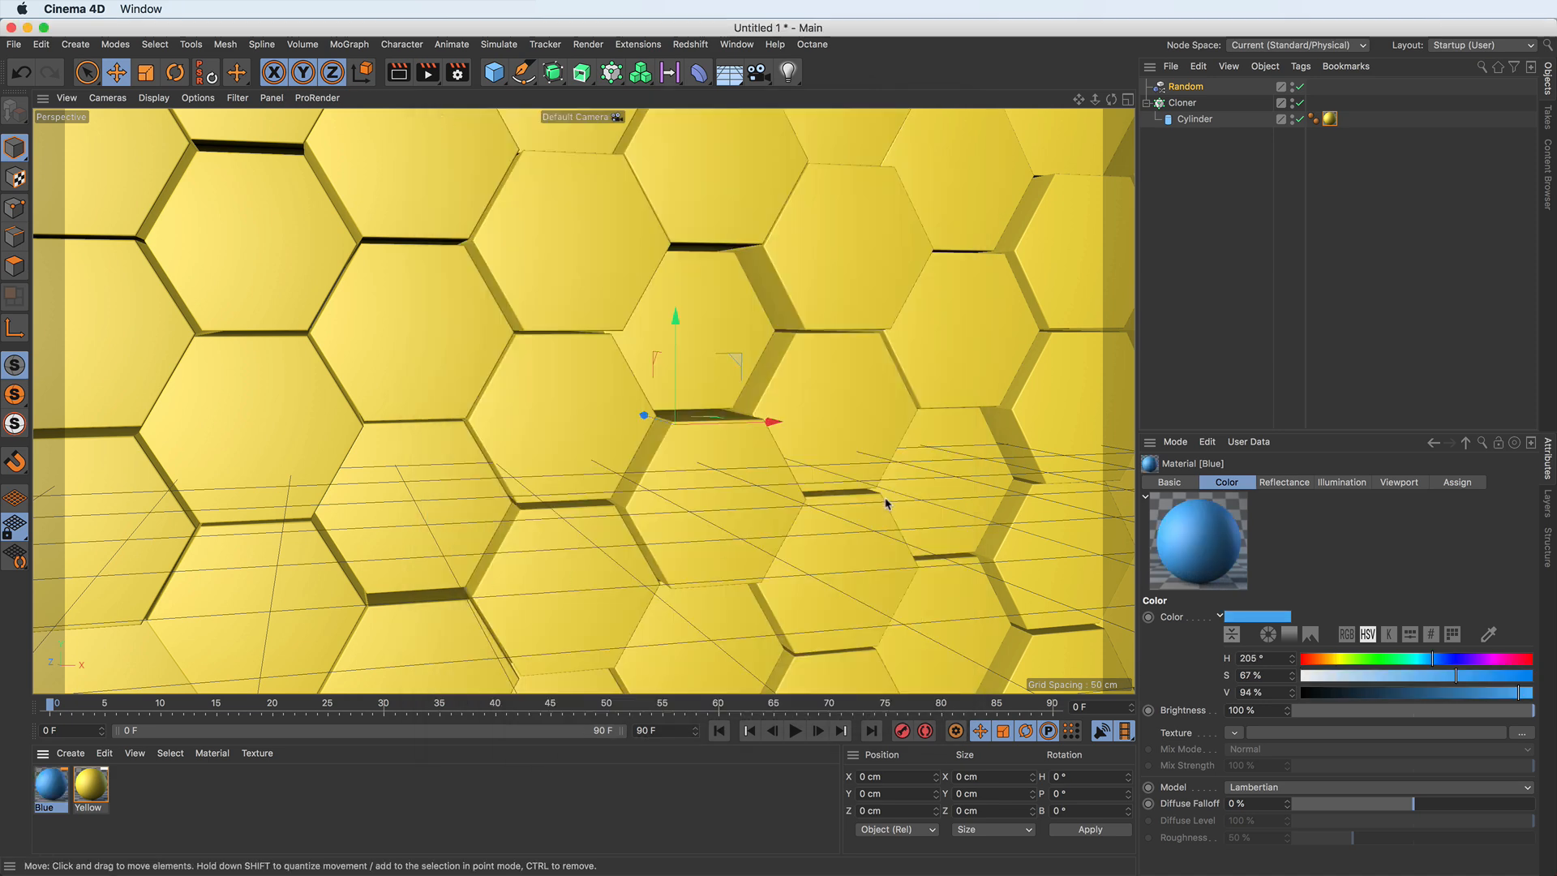
Step: Duplicate the cylinder and place the copy inside the Cloner above the original cylinder
click(1195, 120)
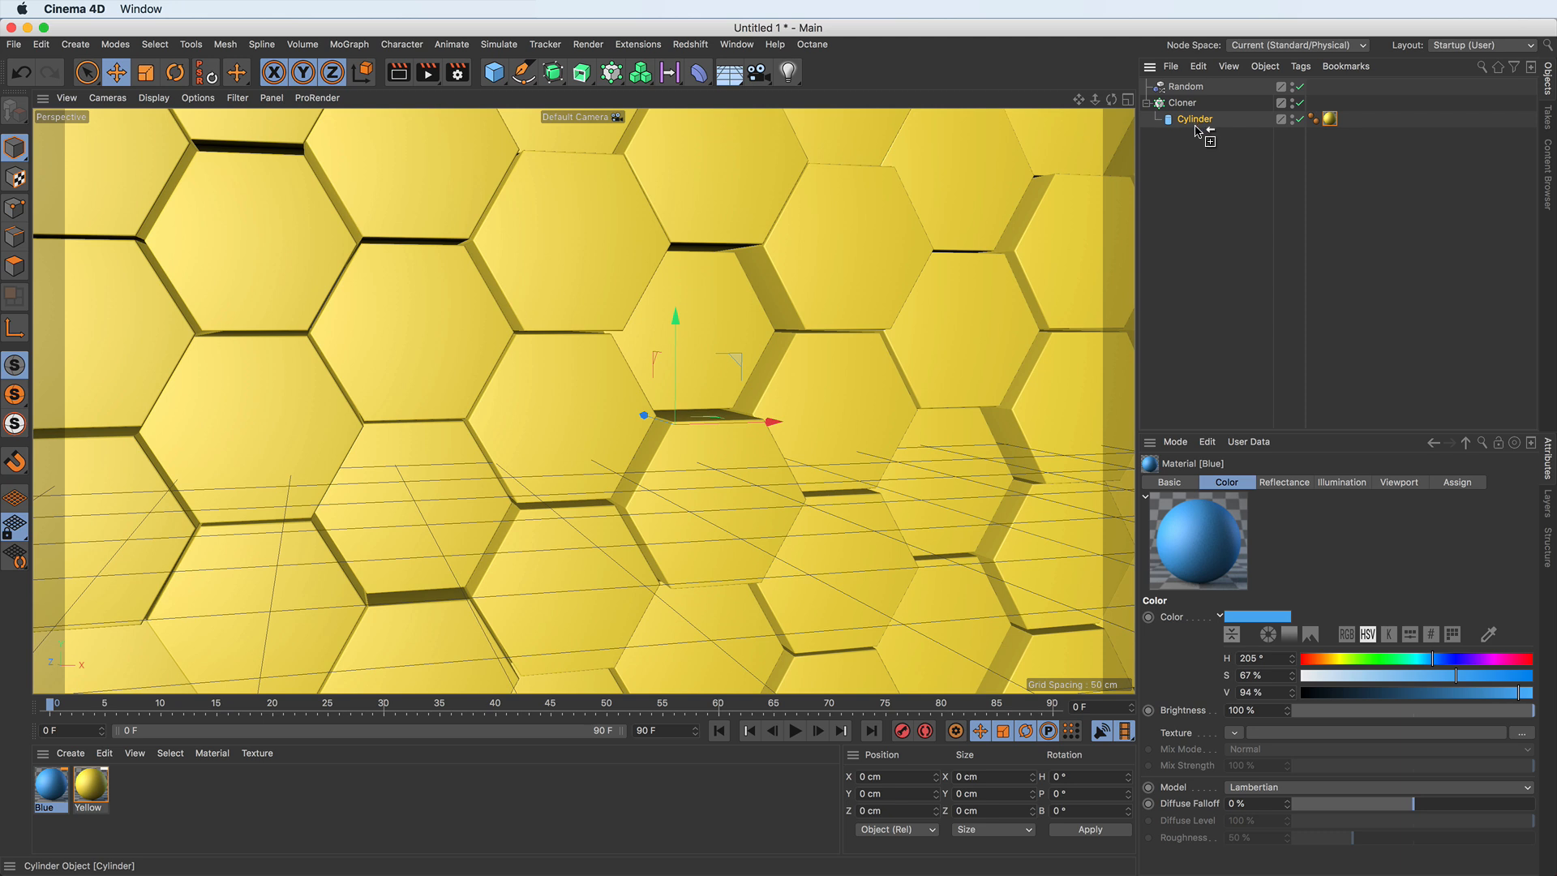
drag(1195, 133, 1203, 136)
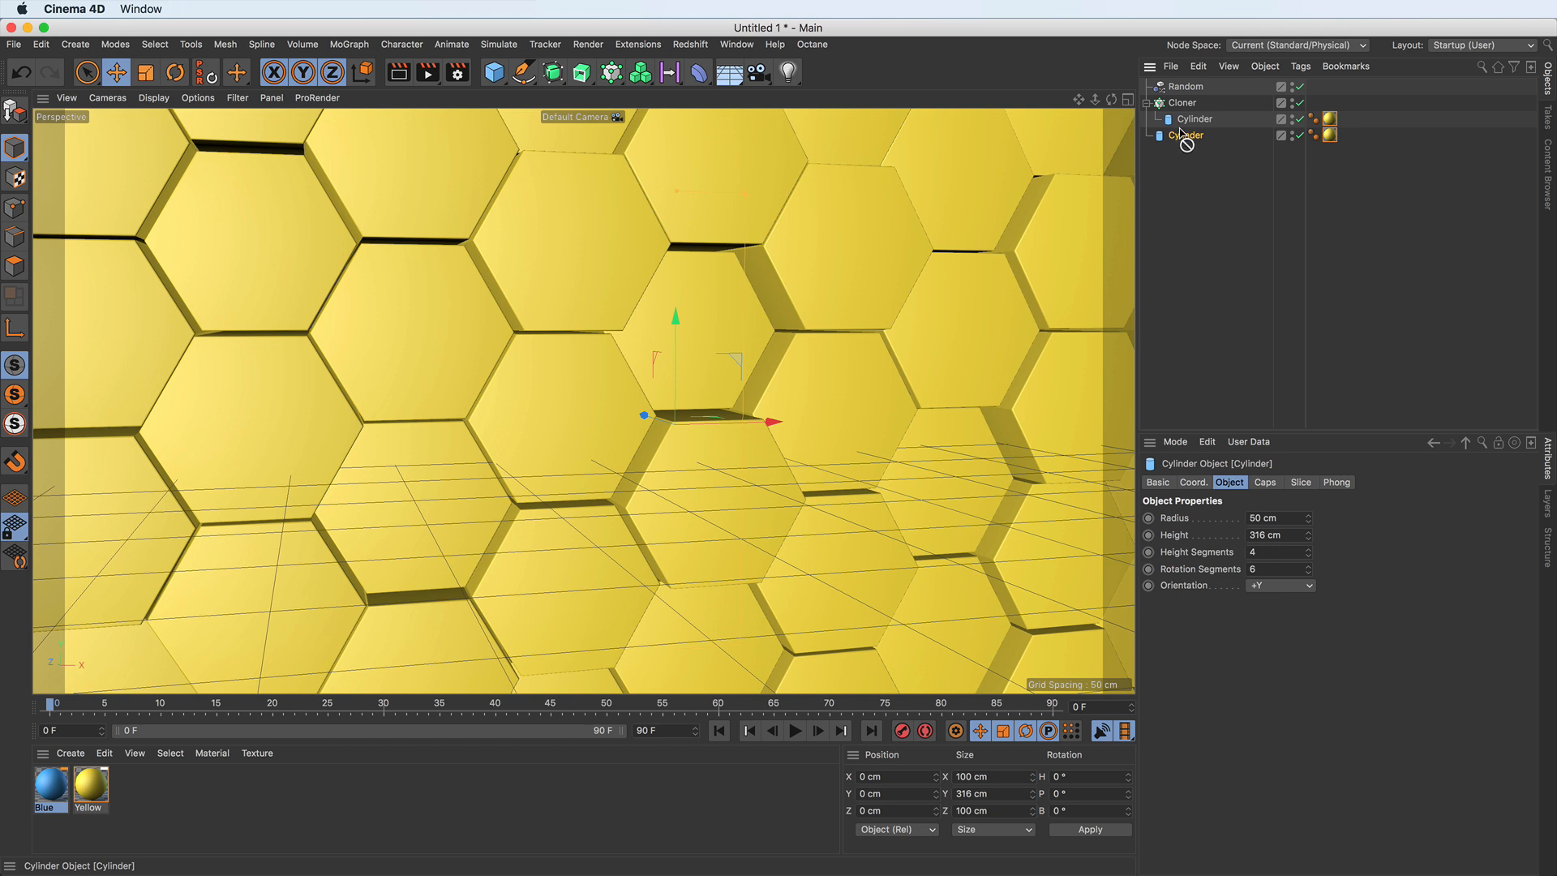
drag(1186, 128, 1193, 105)
drag(1195, 105, 1196, 107)
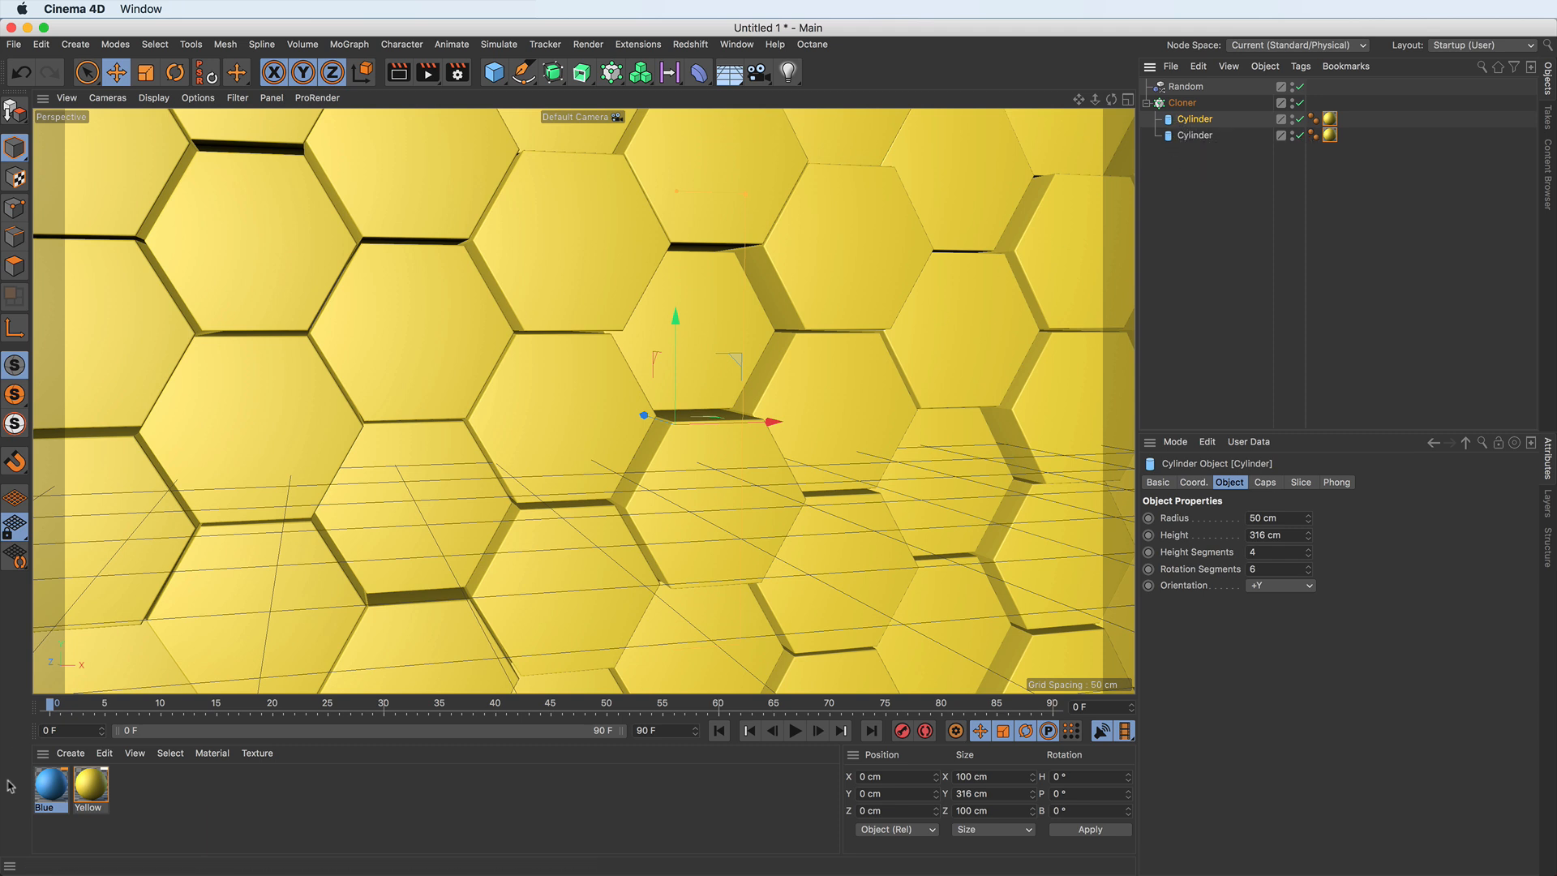
Step: Apply the Blue material to the upper cylinder in the Cloner and delete that cylinder's Yellow material tag
click(62, 822)
drag(55, 788, 1195, 122)
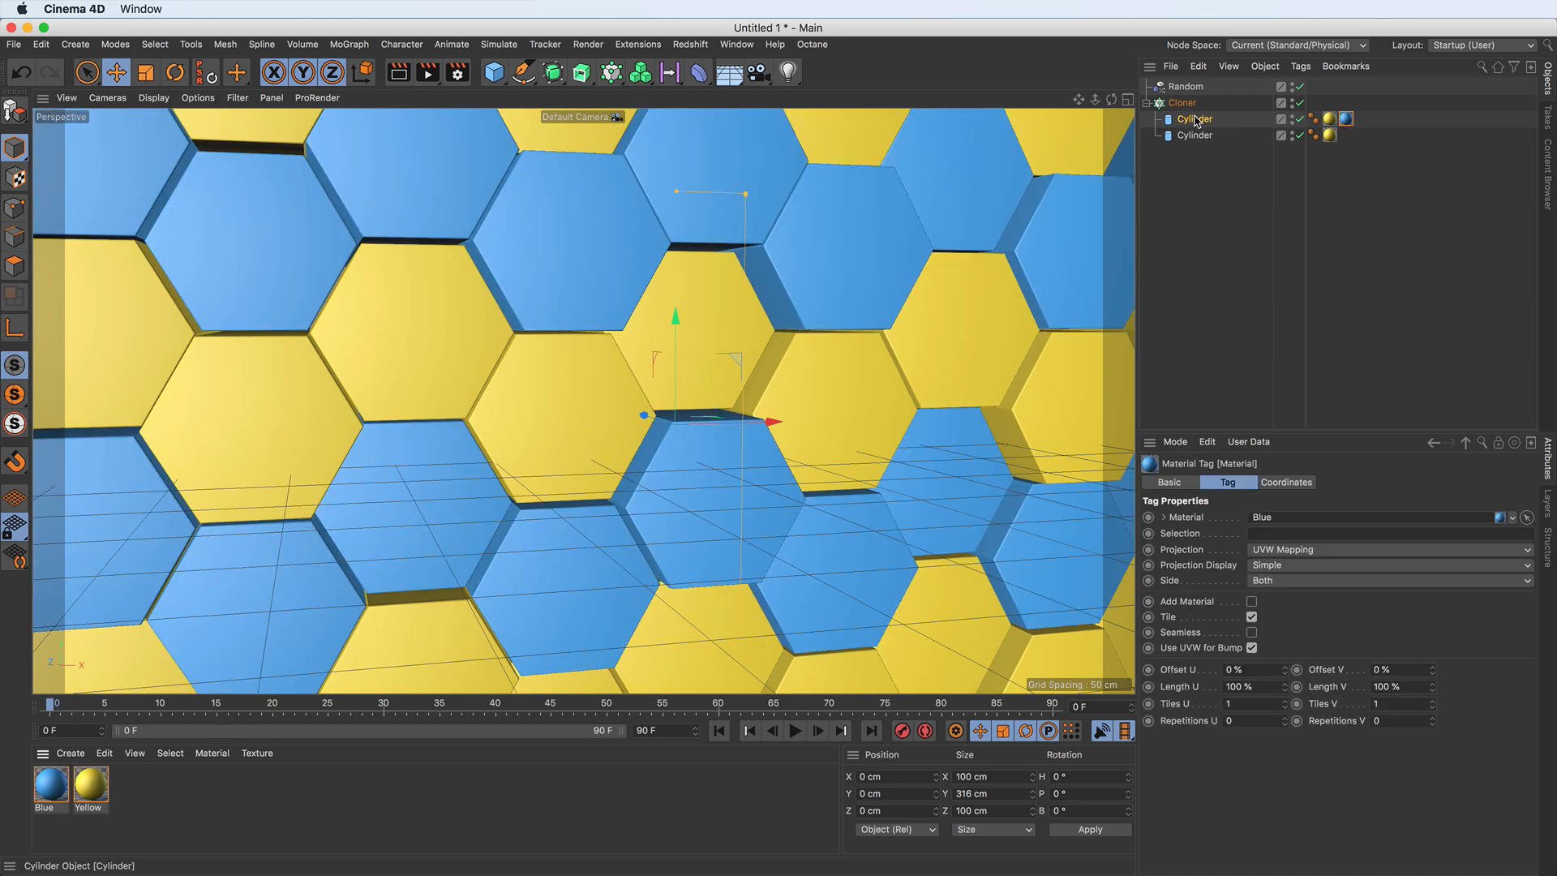
click(1330, 120)
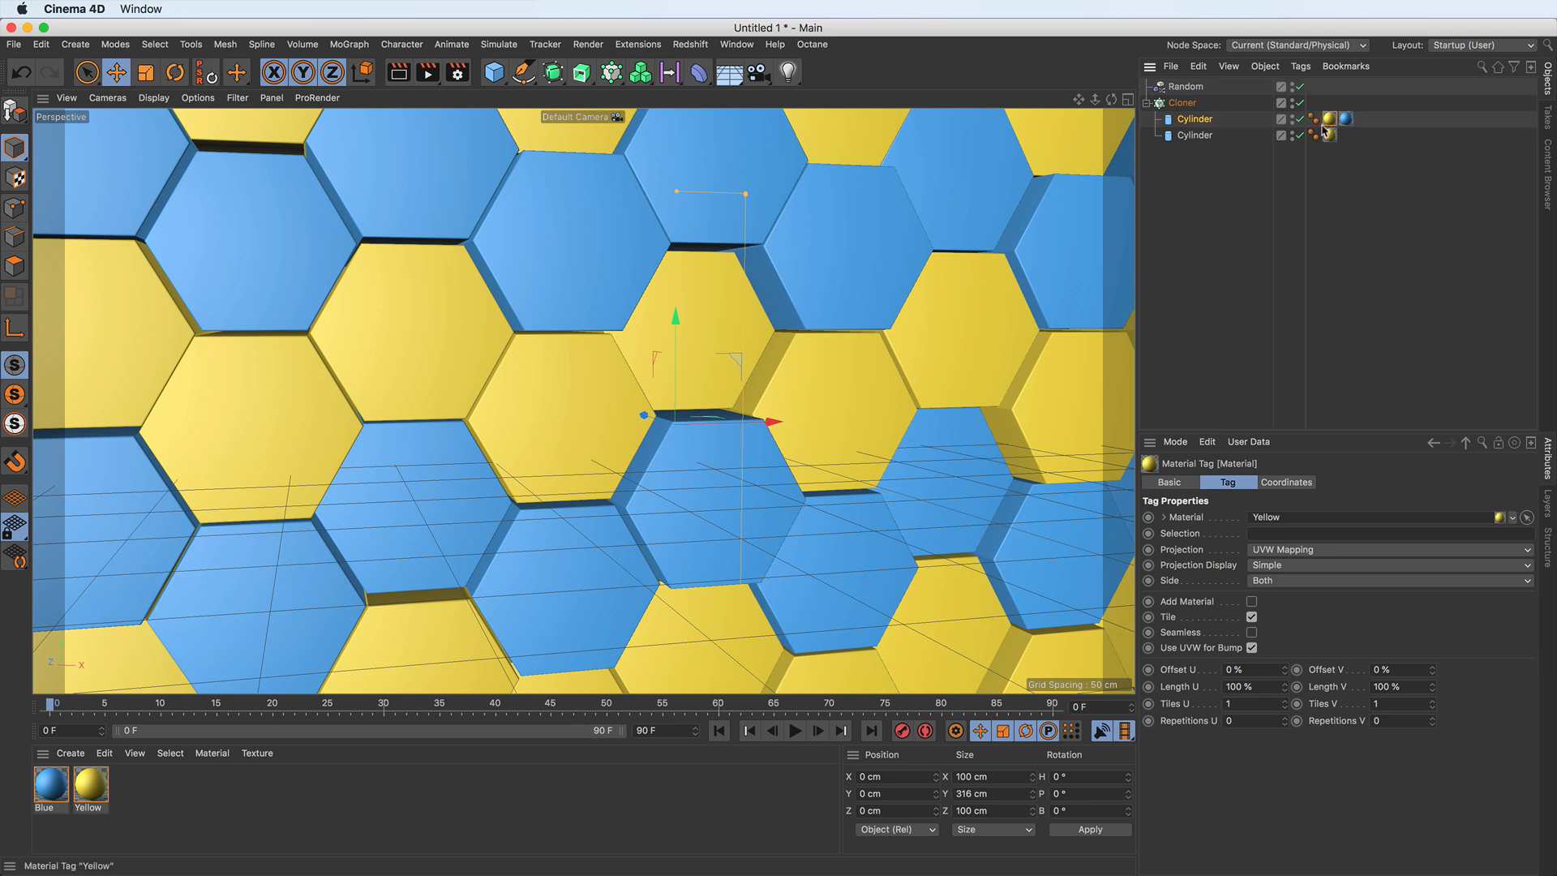
key(Delete)
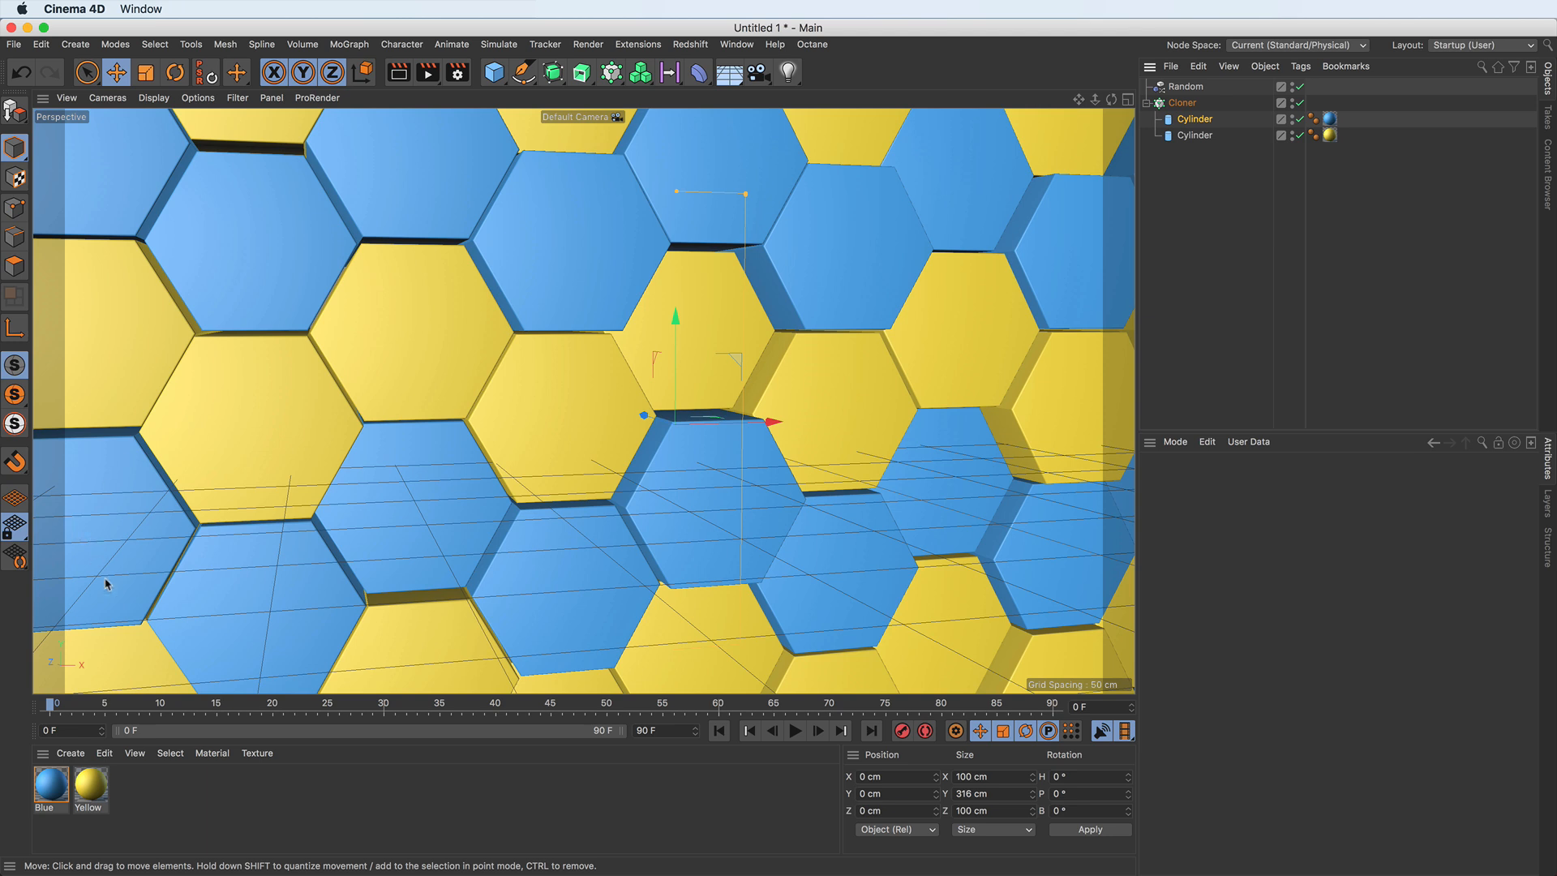
Step: Set the Cloner's clones distribution to Random and change its seed to 123476
click(1188, 106)
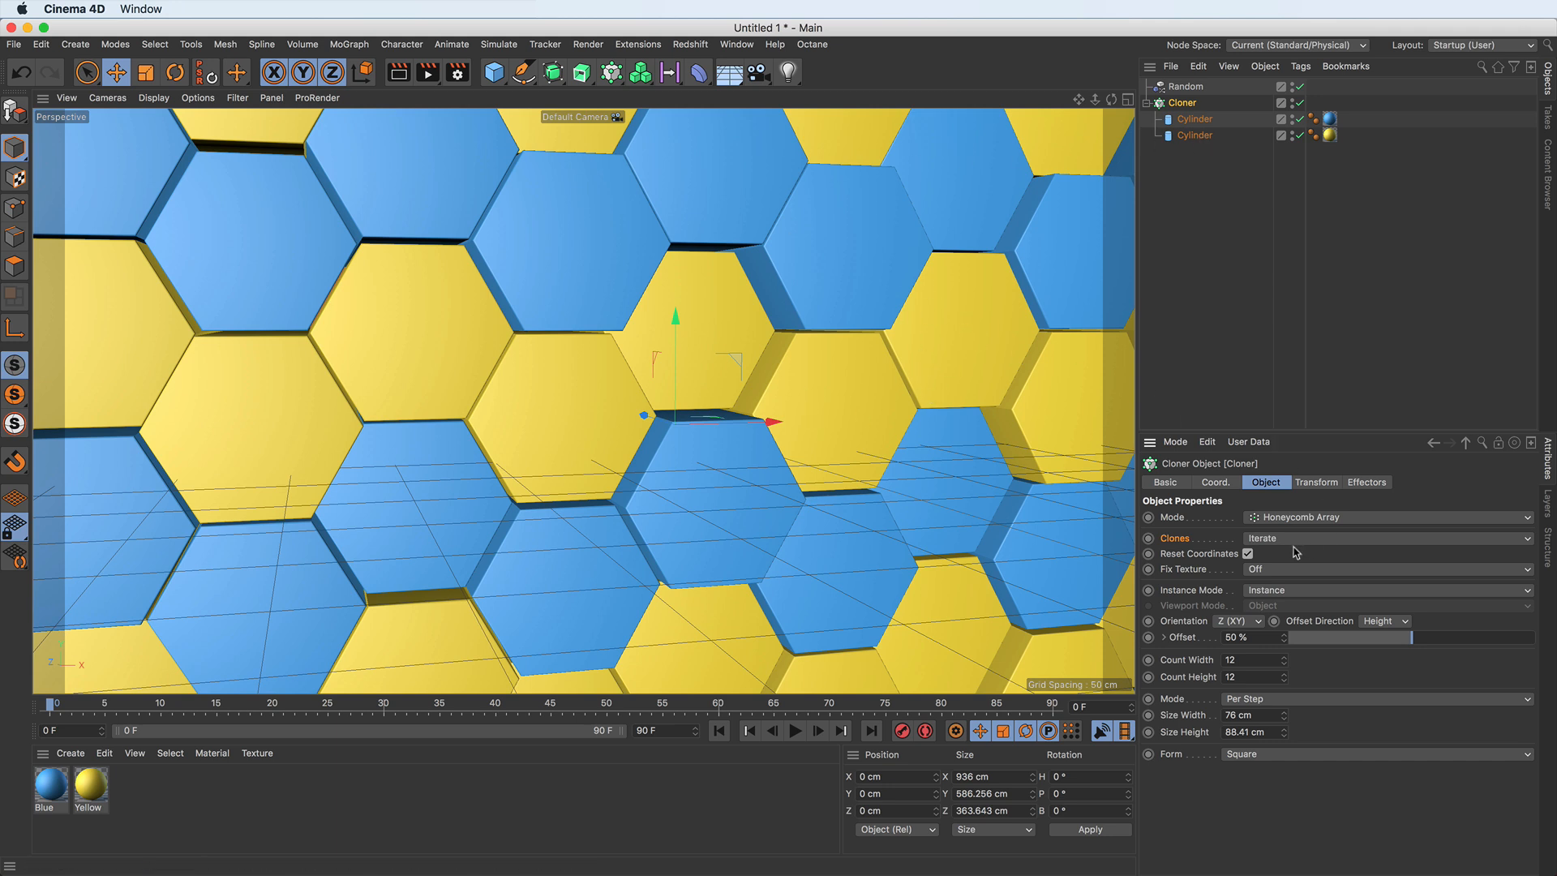
click(1319, 539)
click(1317, 571)
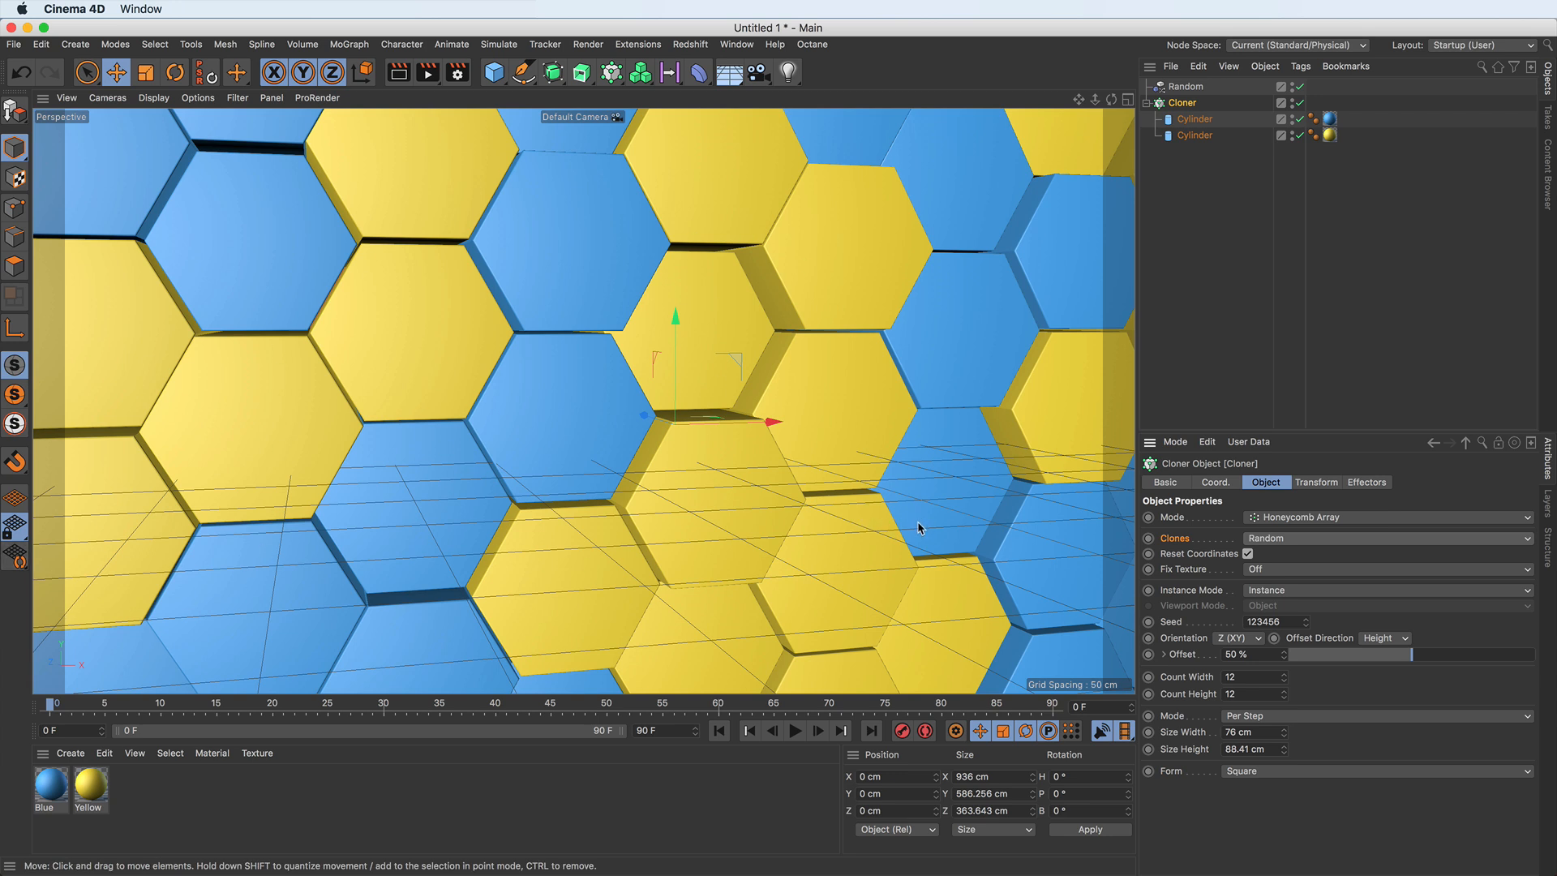
click(1306, 619)
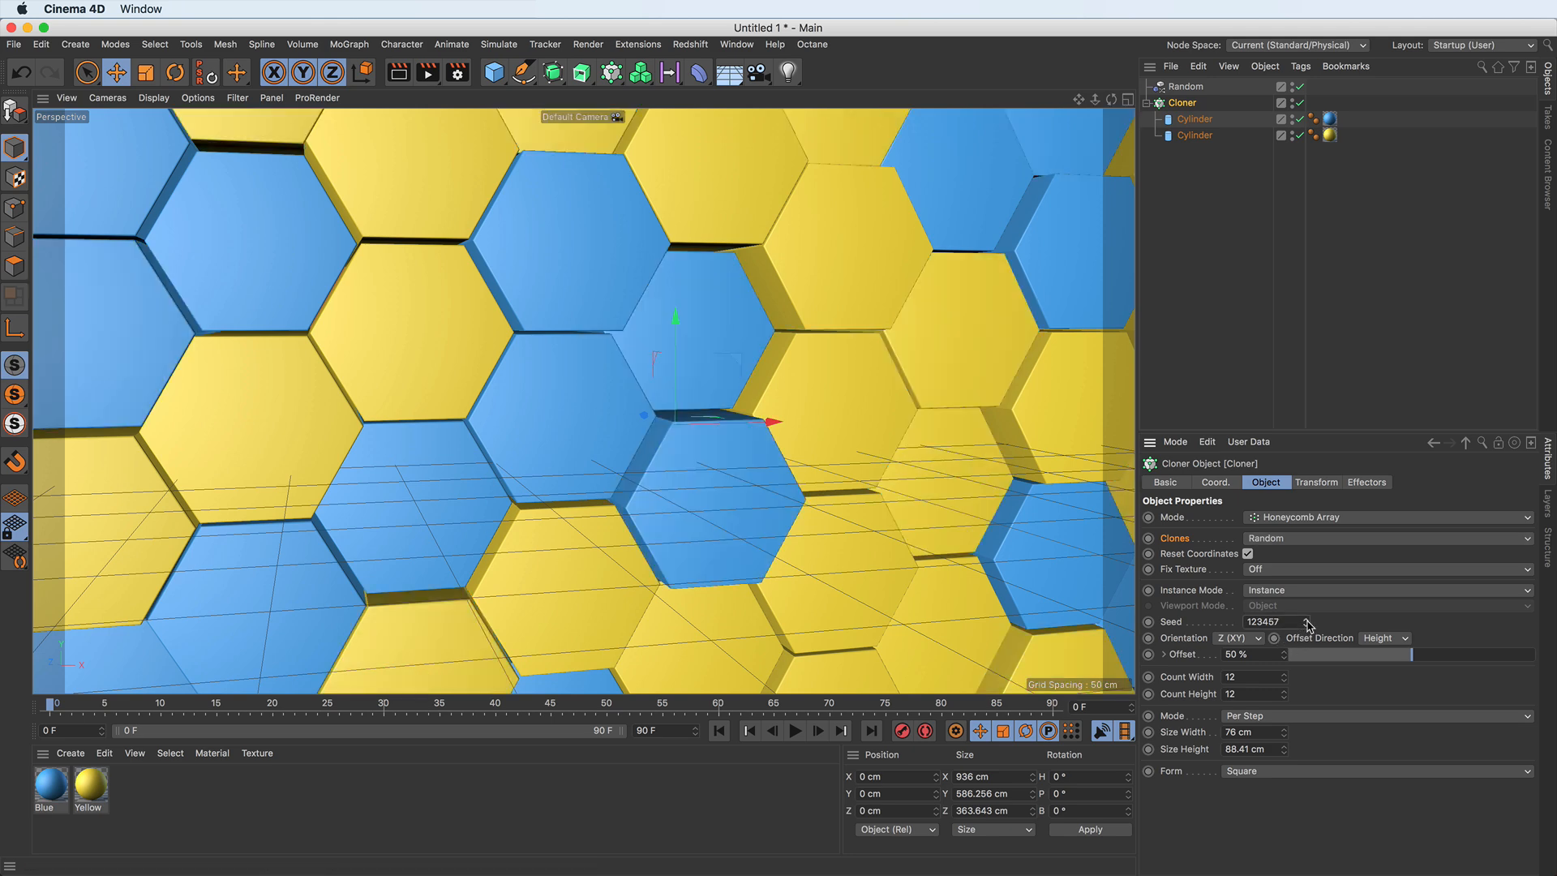
drag(1305, 621, 1310, 612)
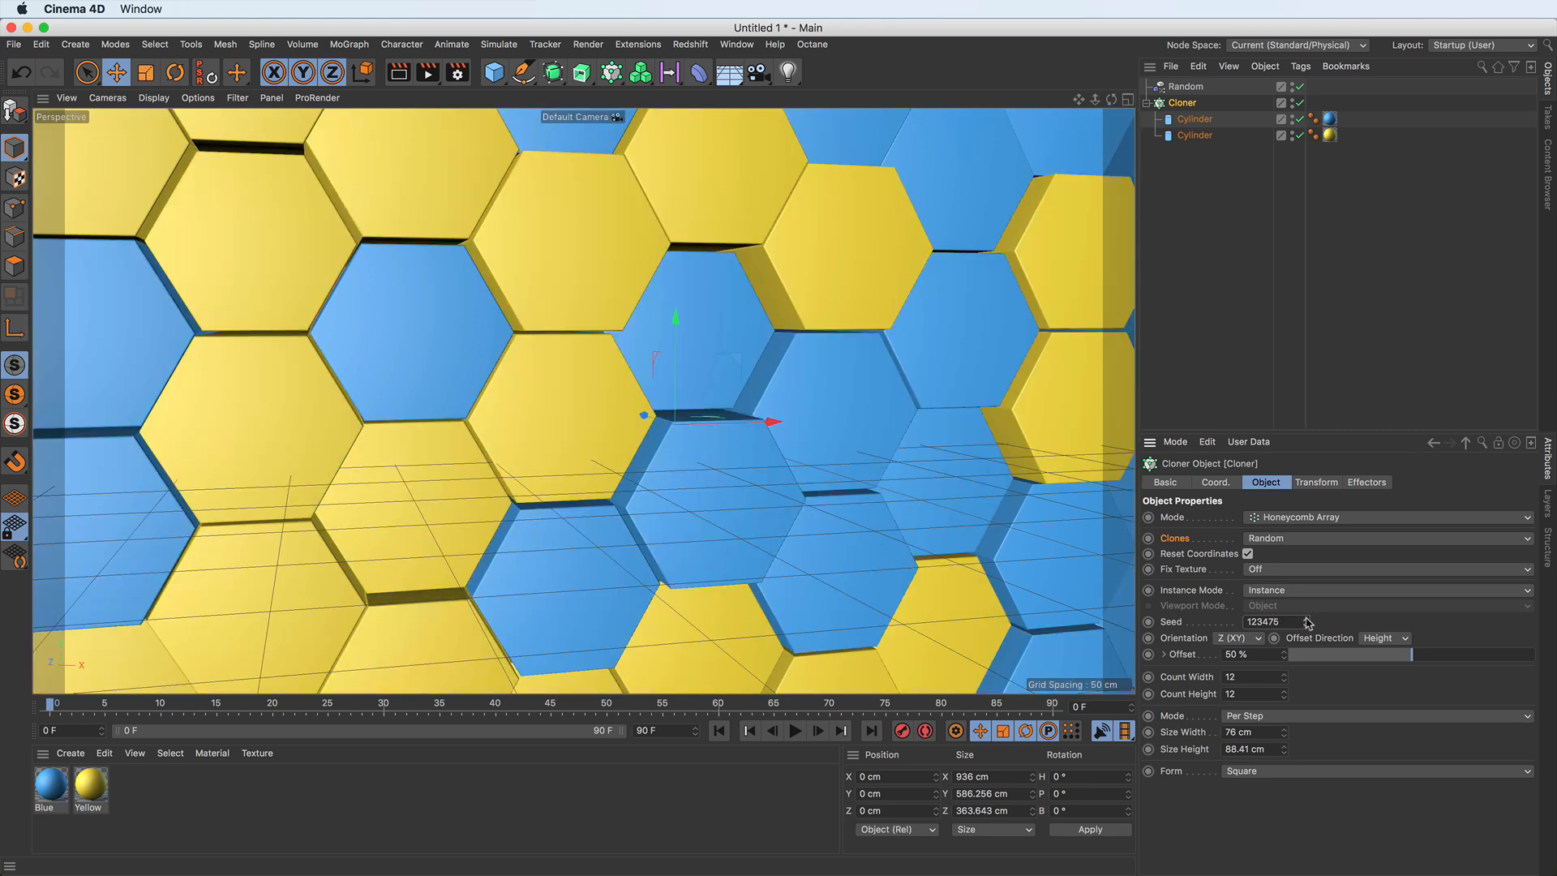
click(1306, 619)
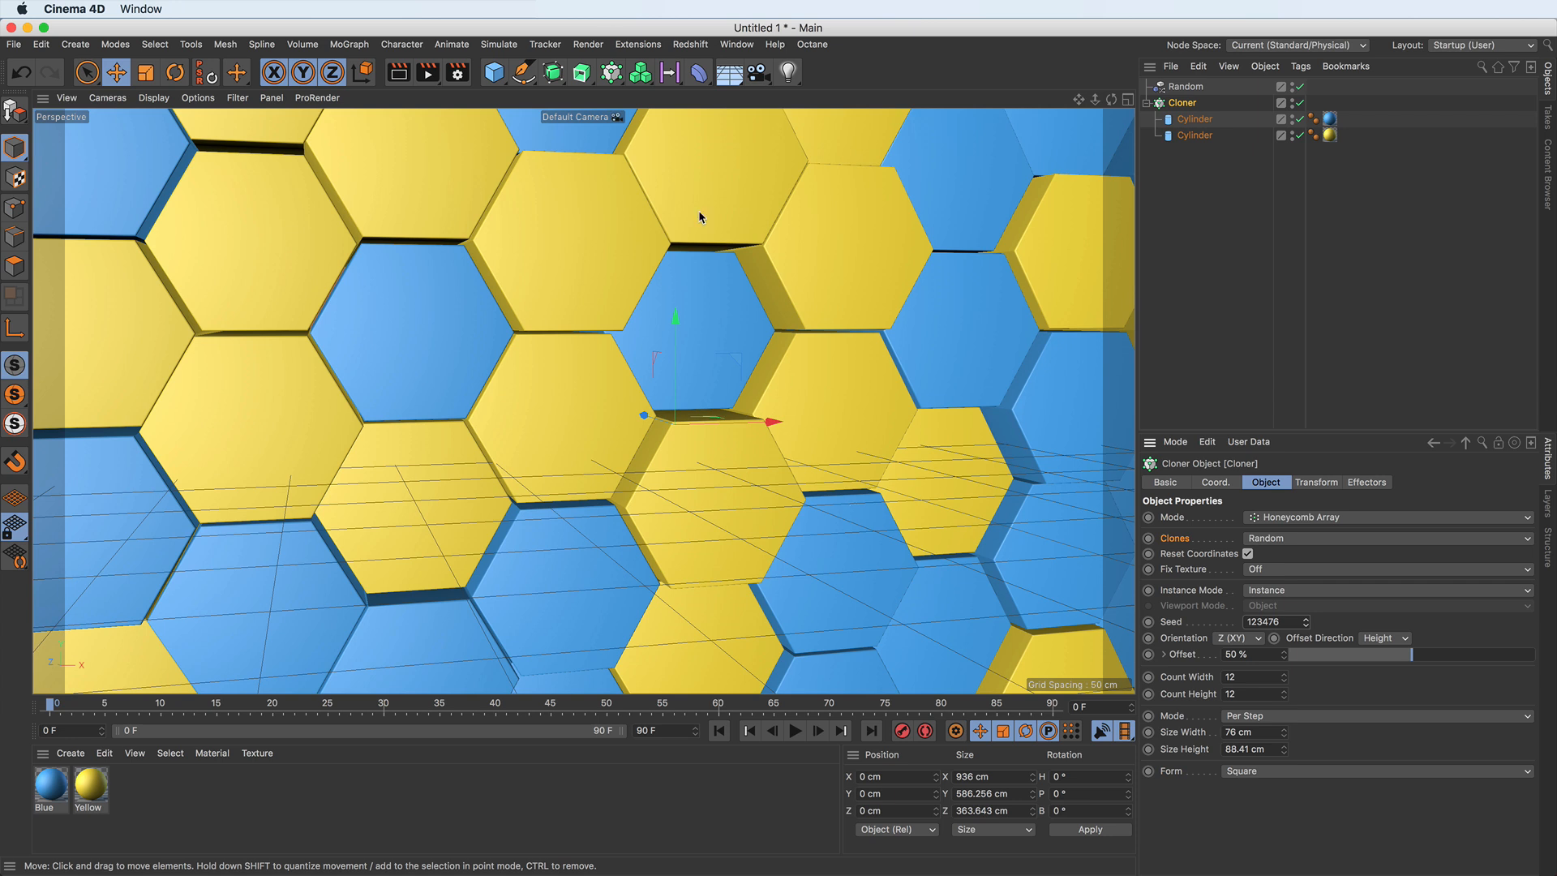
Step: Add a MoText object and move it in front of the honeycomb wall to about X -266, Y -38, Z -200 cm
click(608, 75)
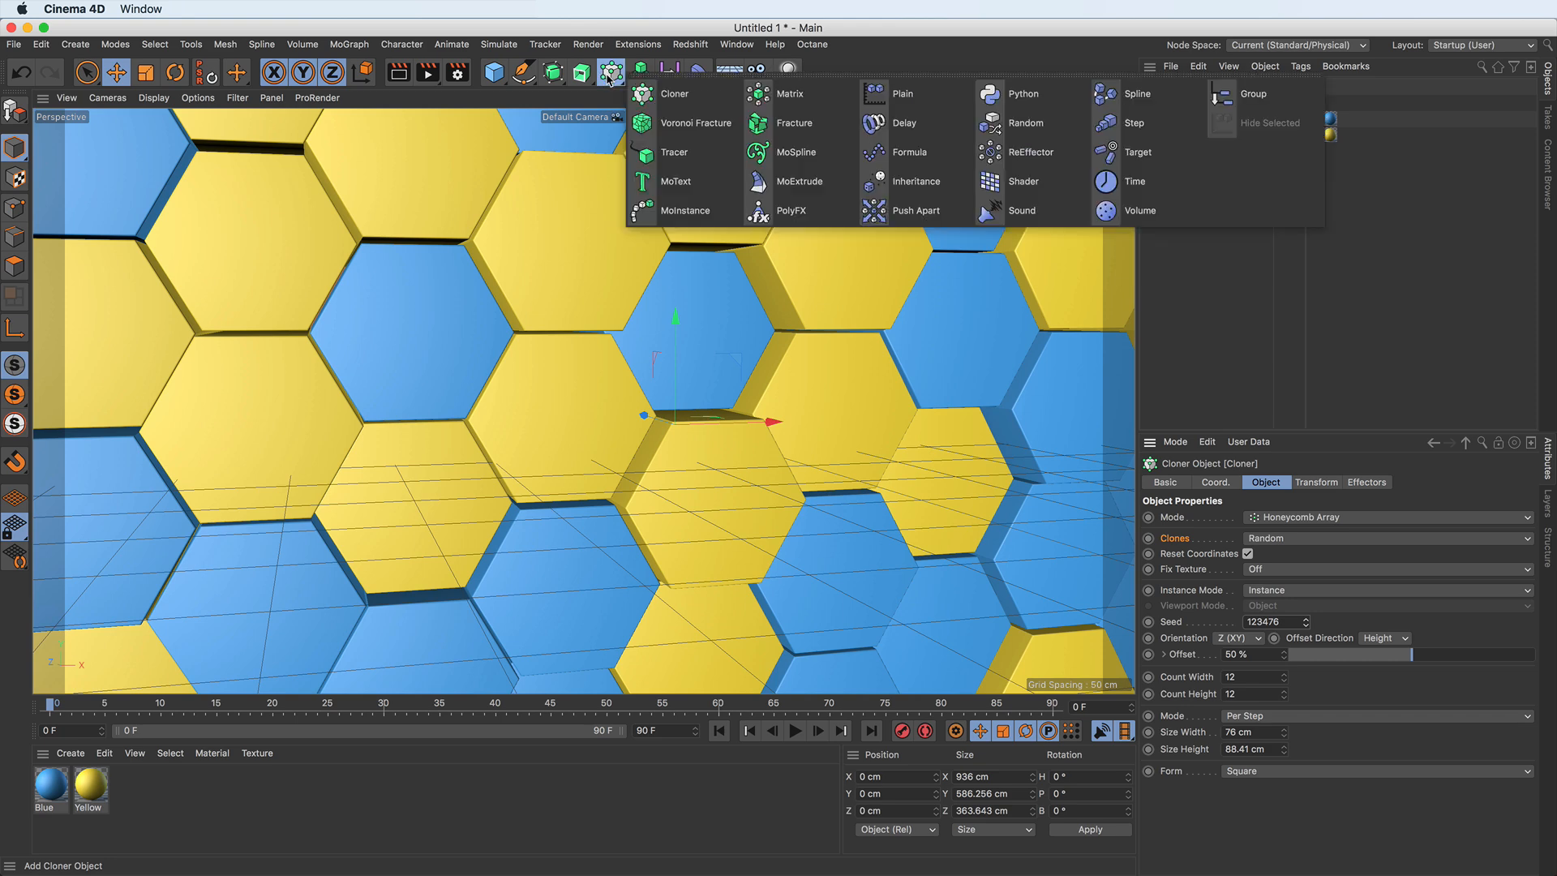
click(677, 181)
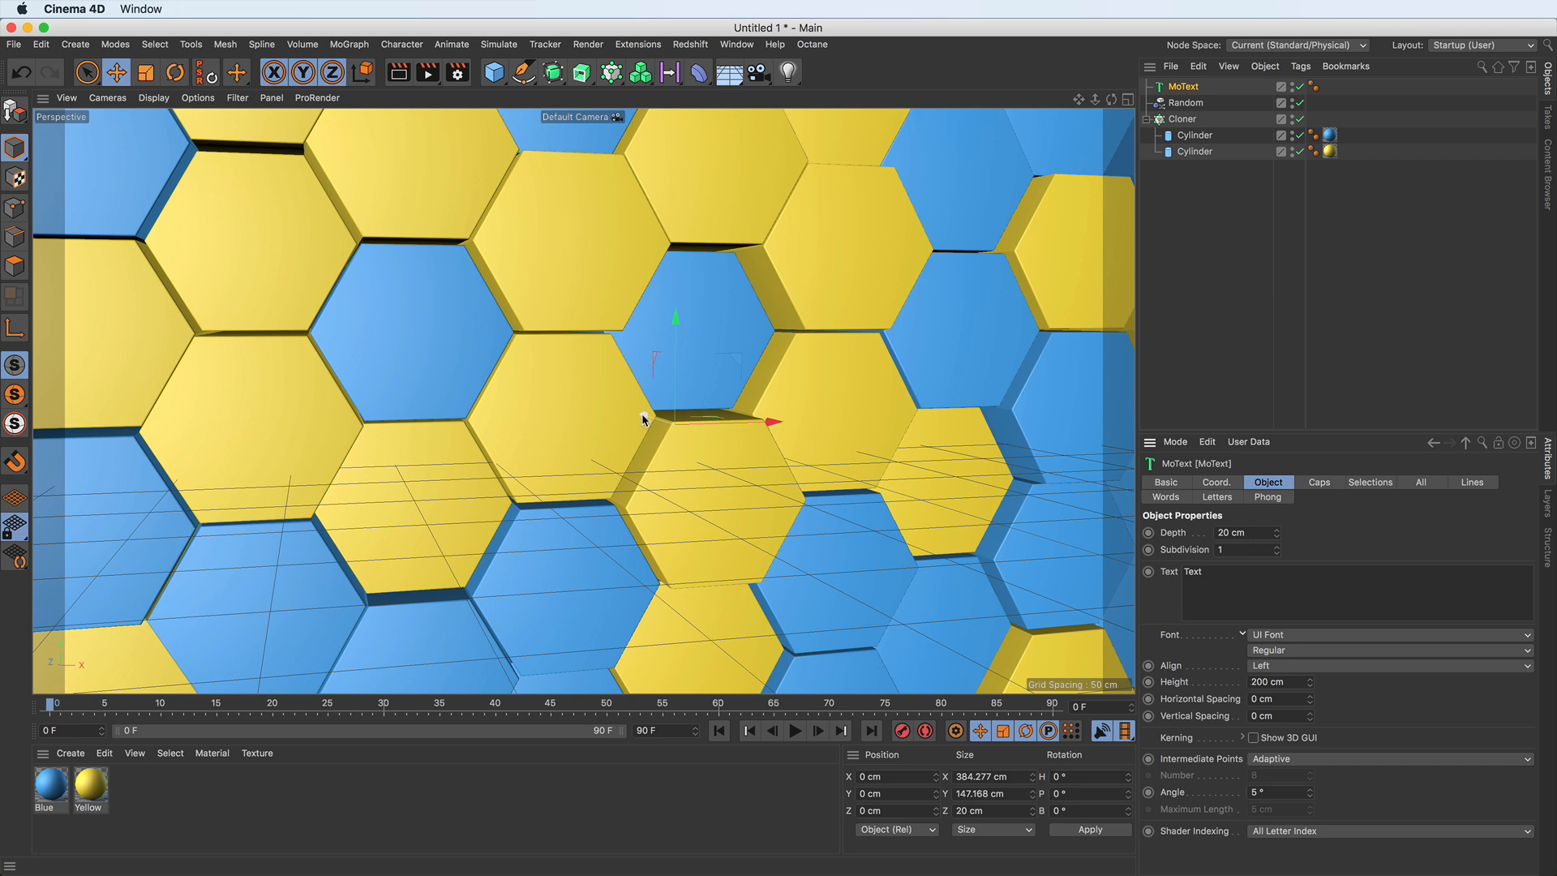
key(x)
key(y)
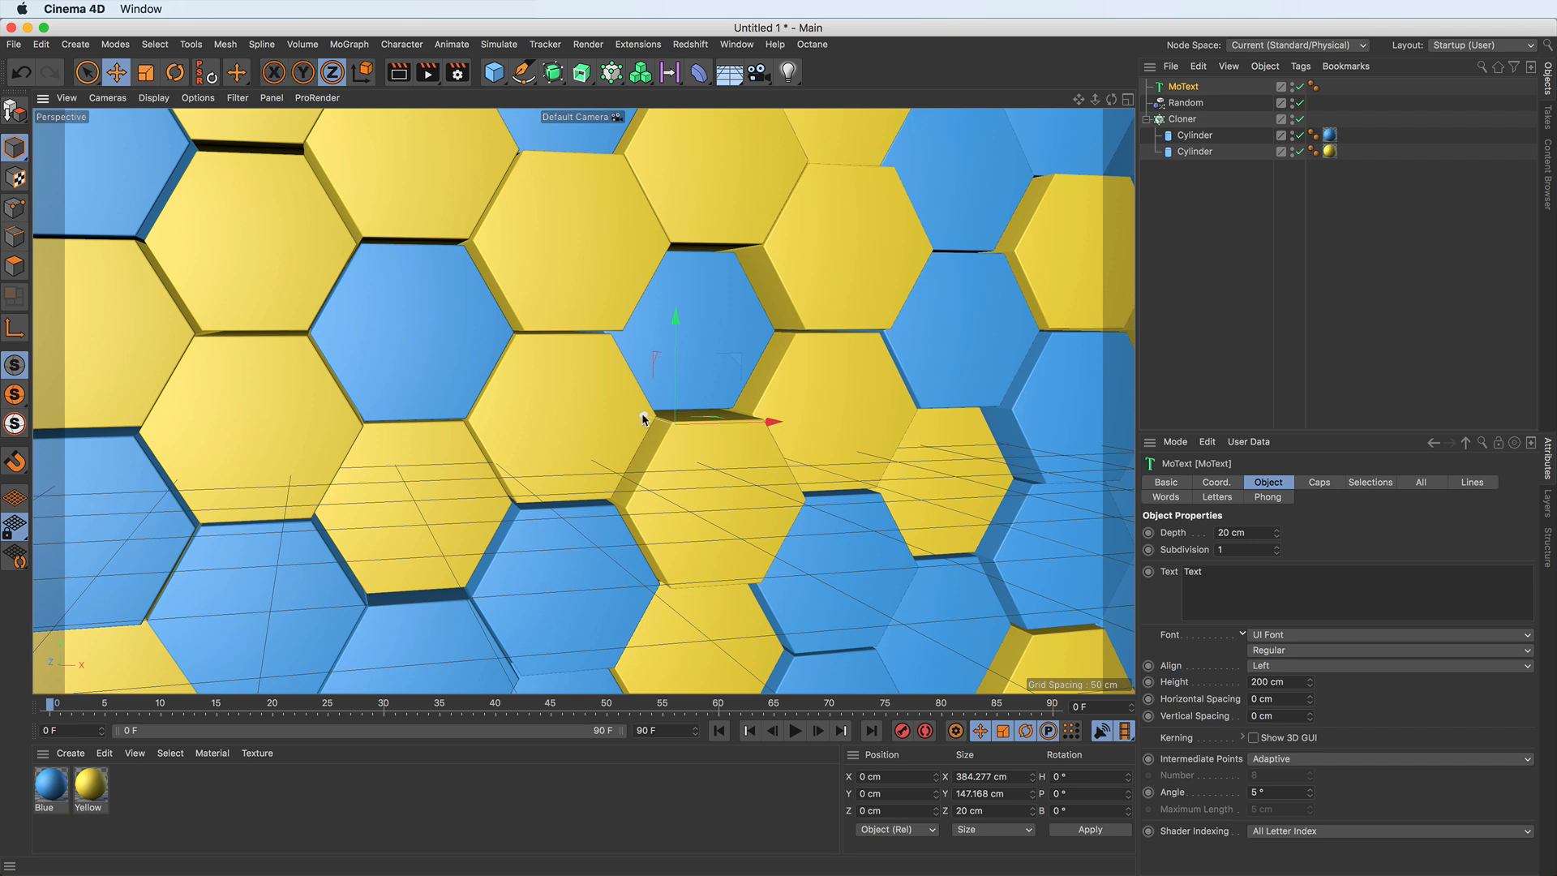
drag(643, 418, 764, 453)
key(x)
key(y)
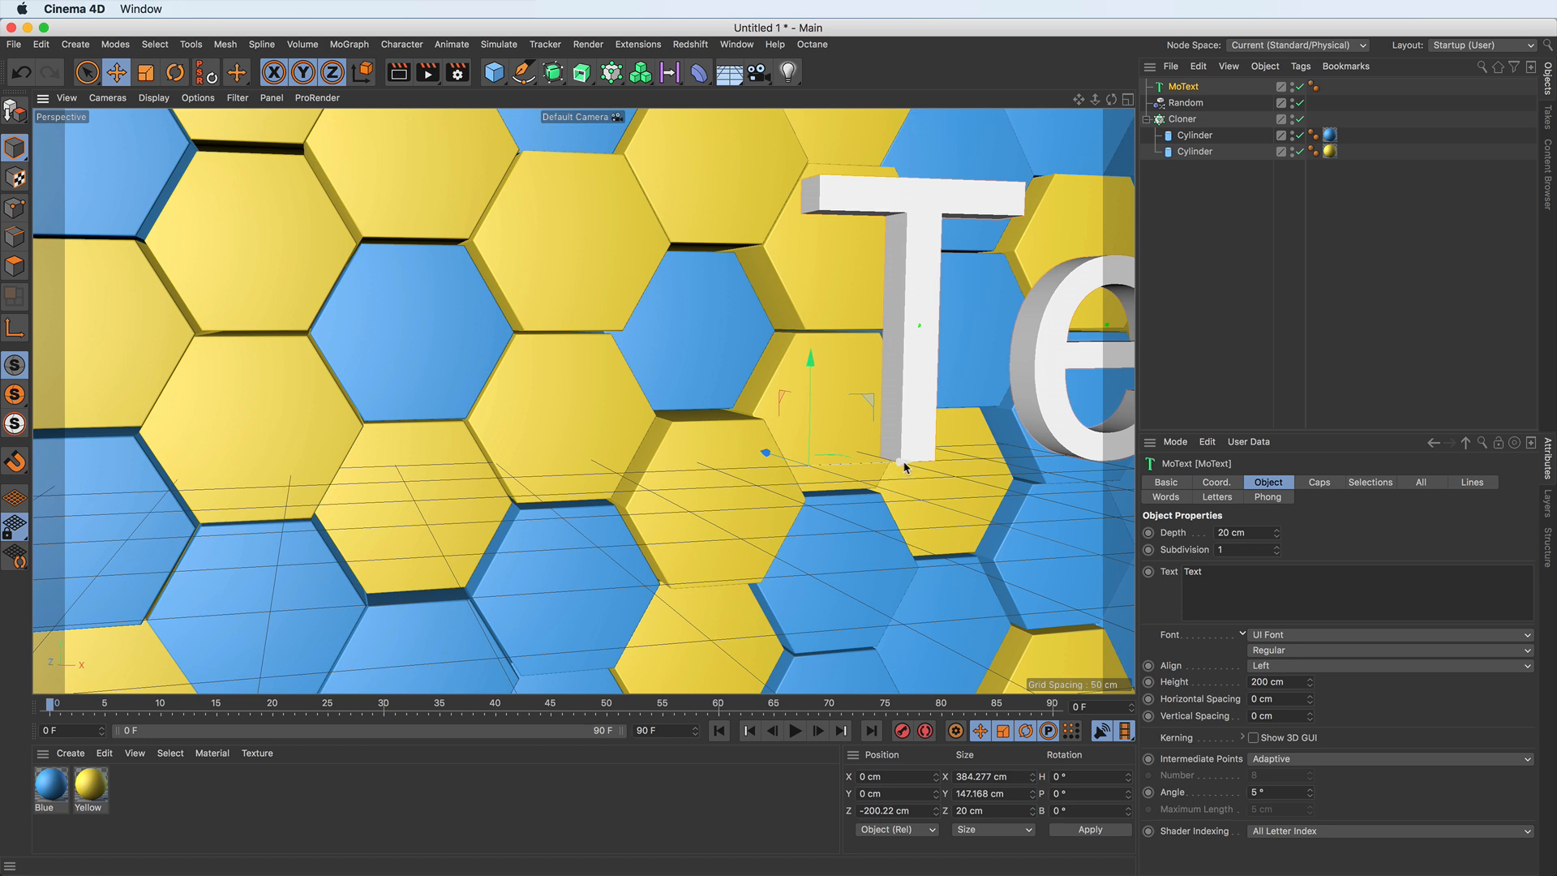
drag(904, 465, 309, 445)
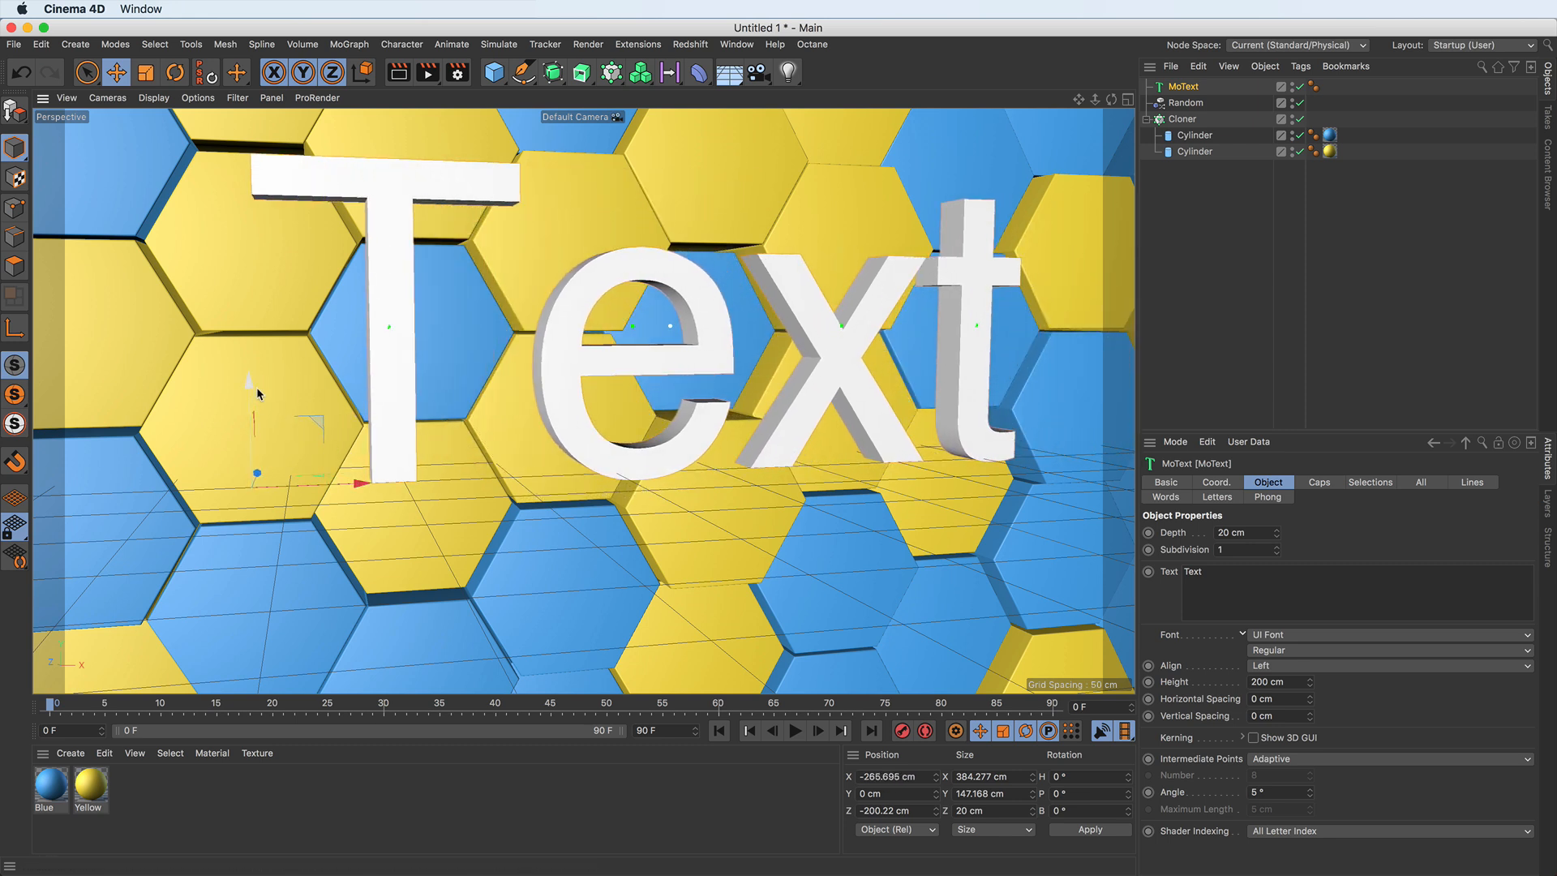
drag(250, 378, 244, 467)
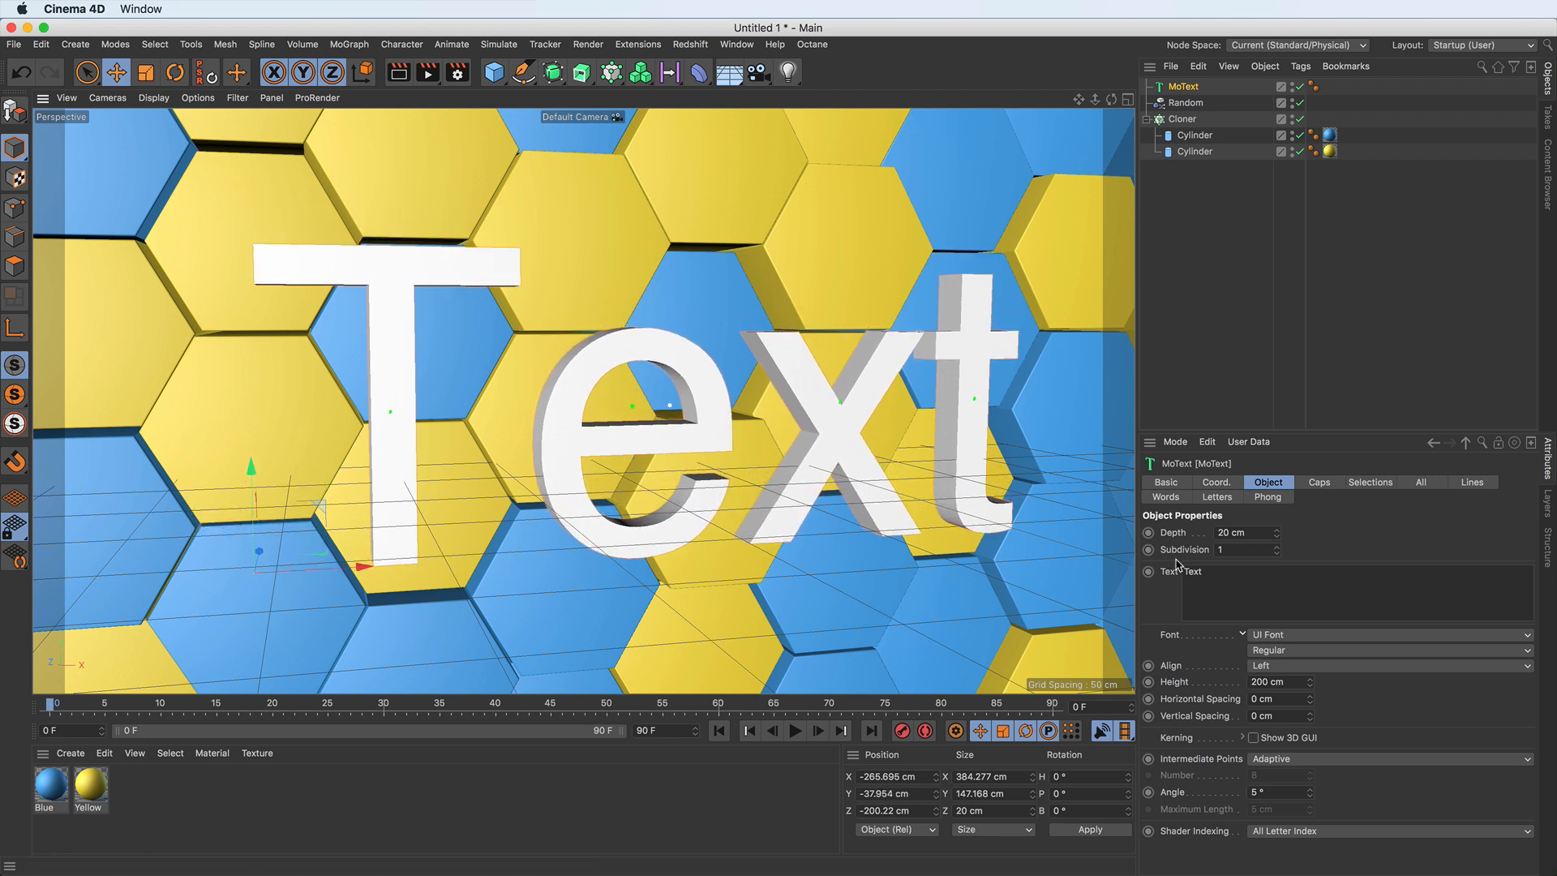
Step: Change the MoText's text to HONEY, with a depth of 24 cm and a height of 103 cm
click(1276, 536)
drag(1276, 534, 1122, 602)
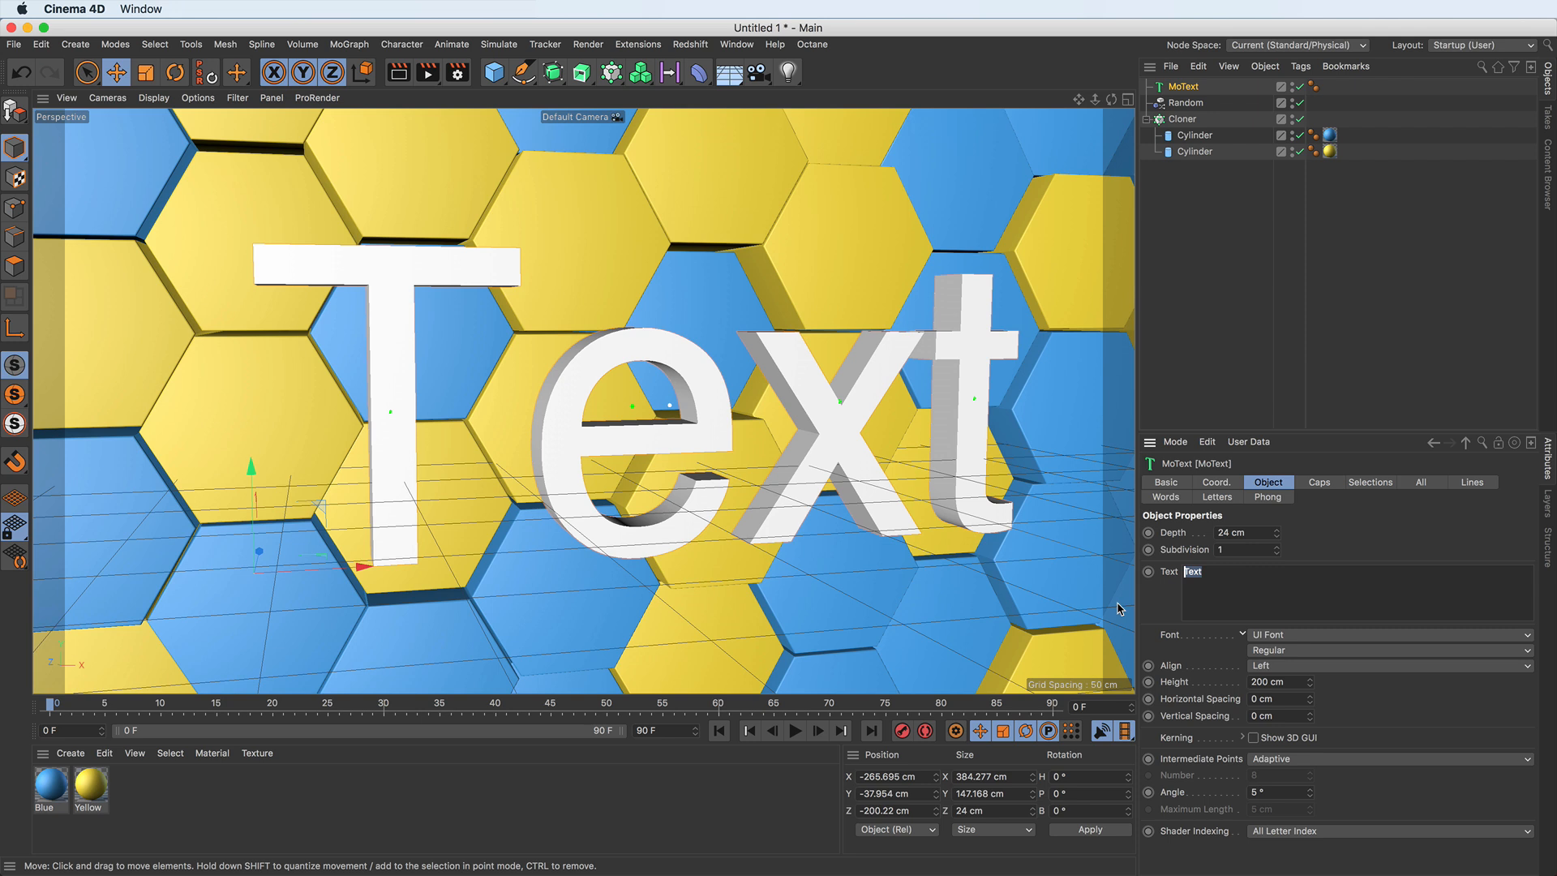
text(HONEY)
click(1354, 543)
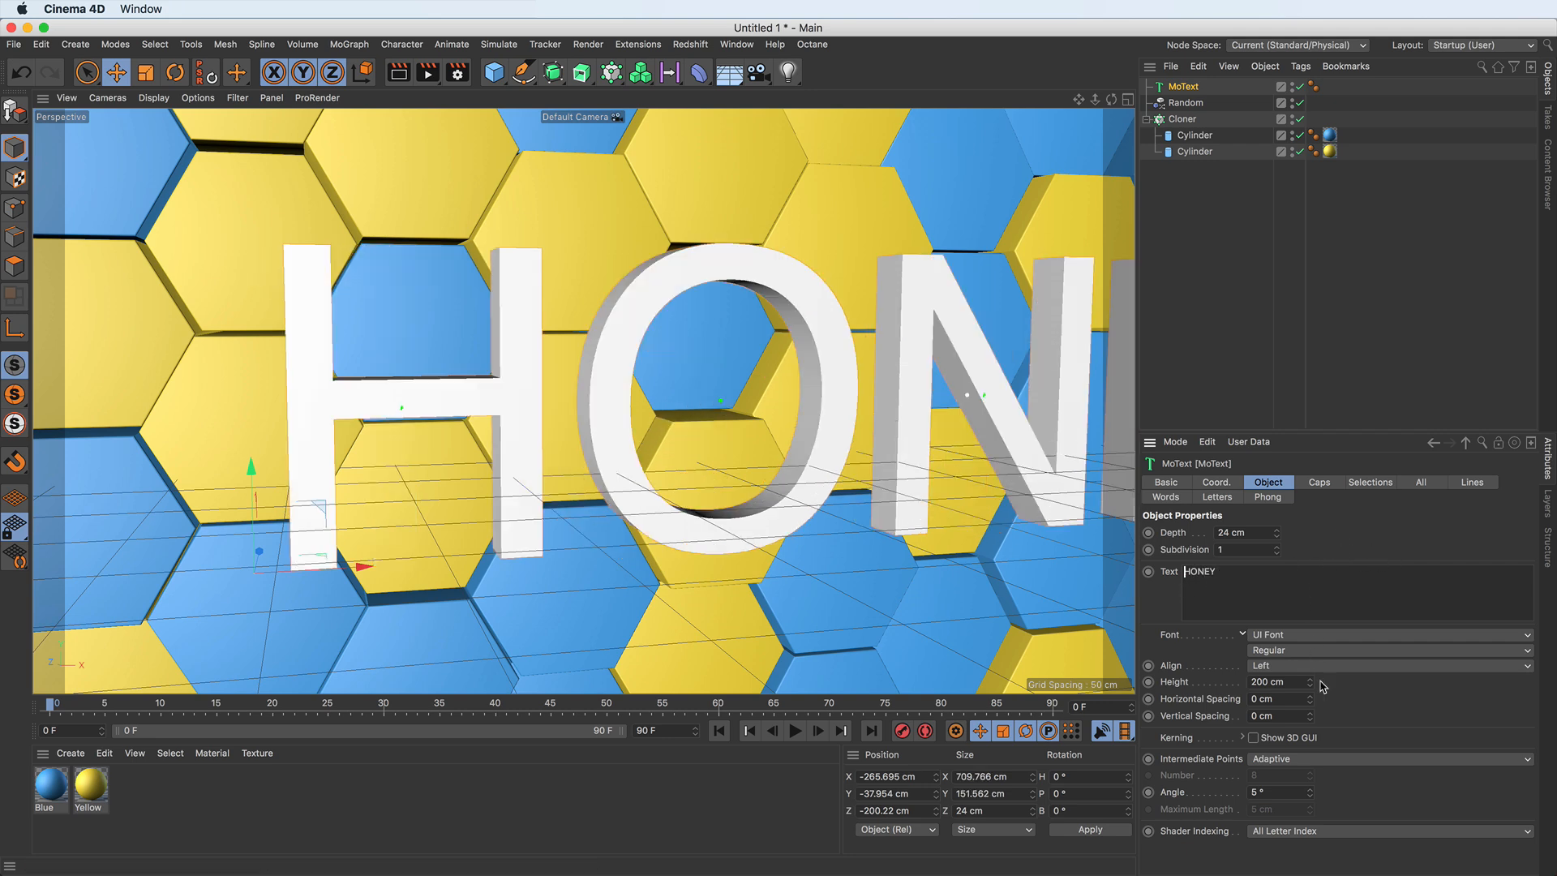
drag(1308, 683, 1288, 770)
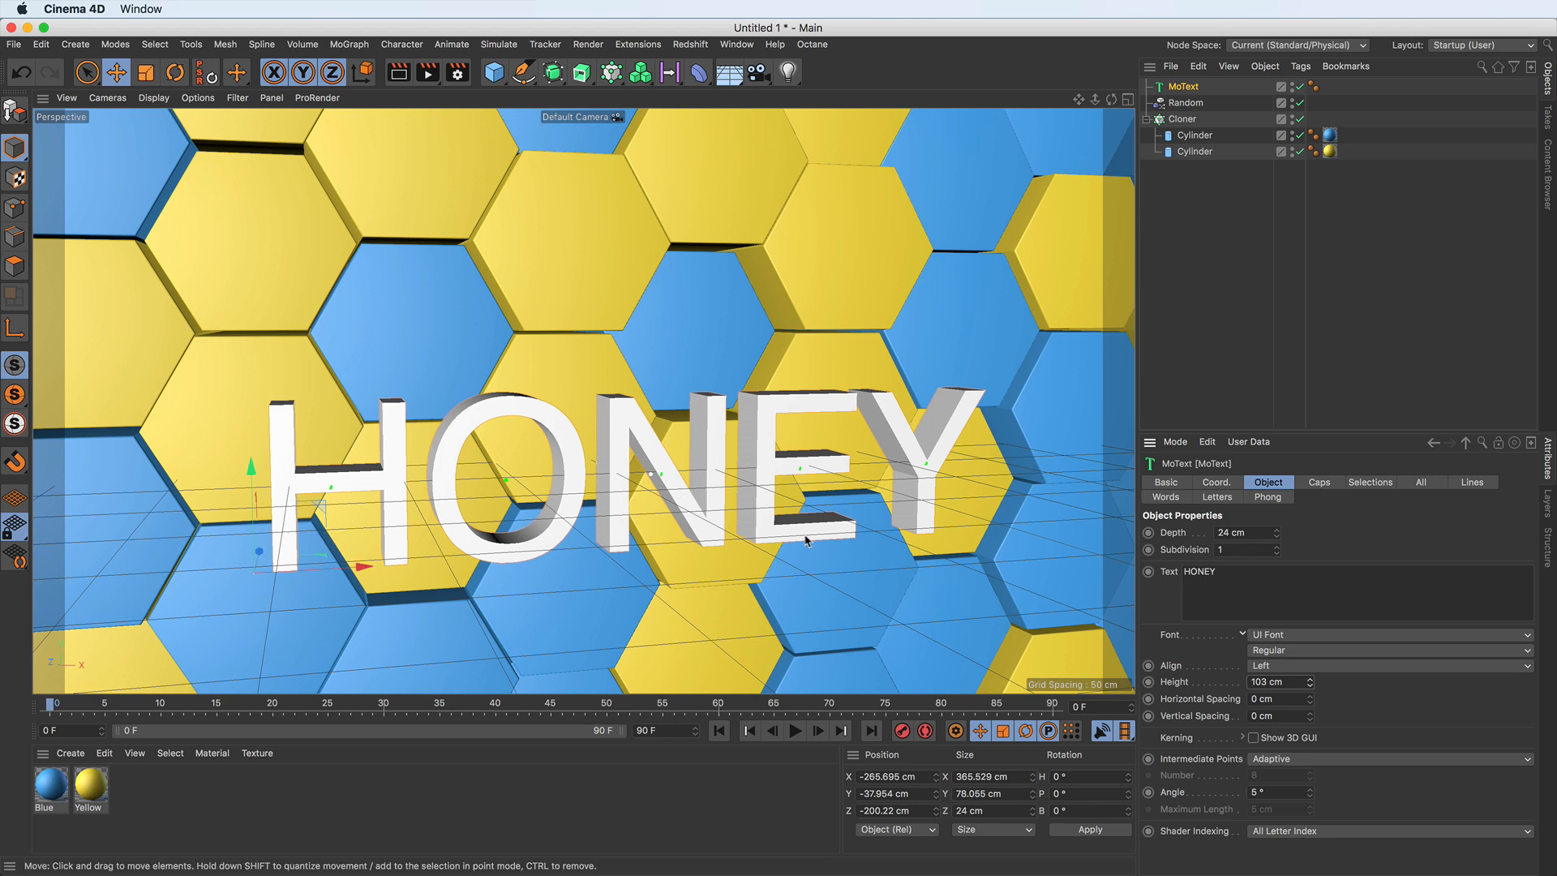
Step: Set the HONEY text's alignment to Middle and reposition it to about X -81, Y -10 cm
click(1297, 664)
click(1301, 682)
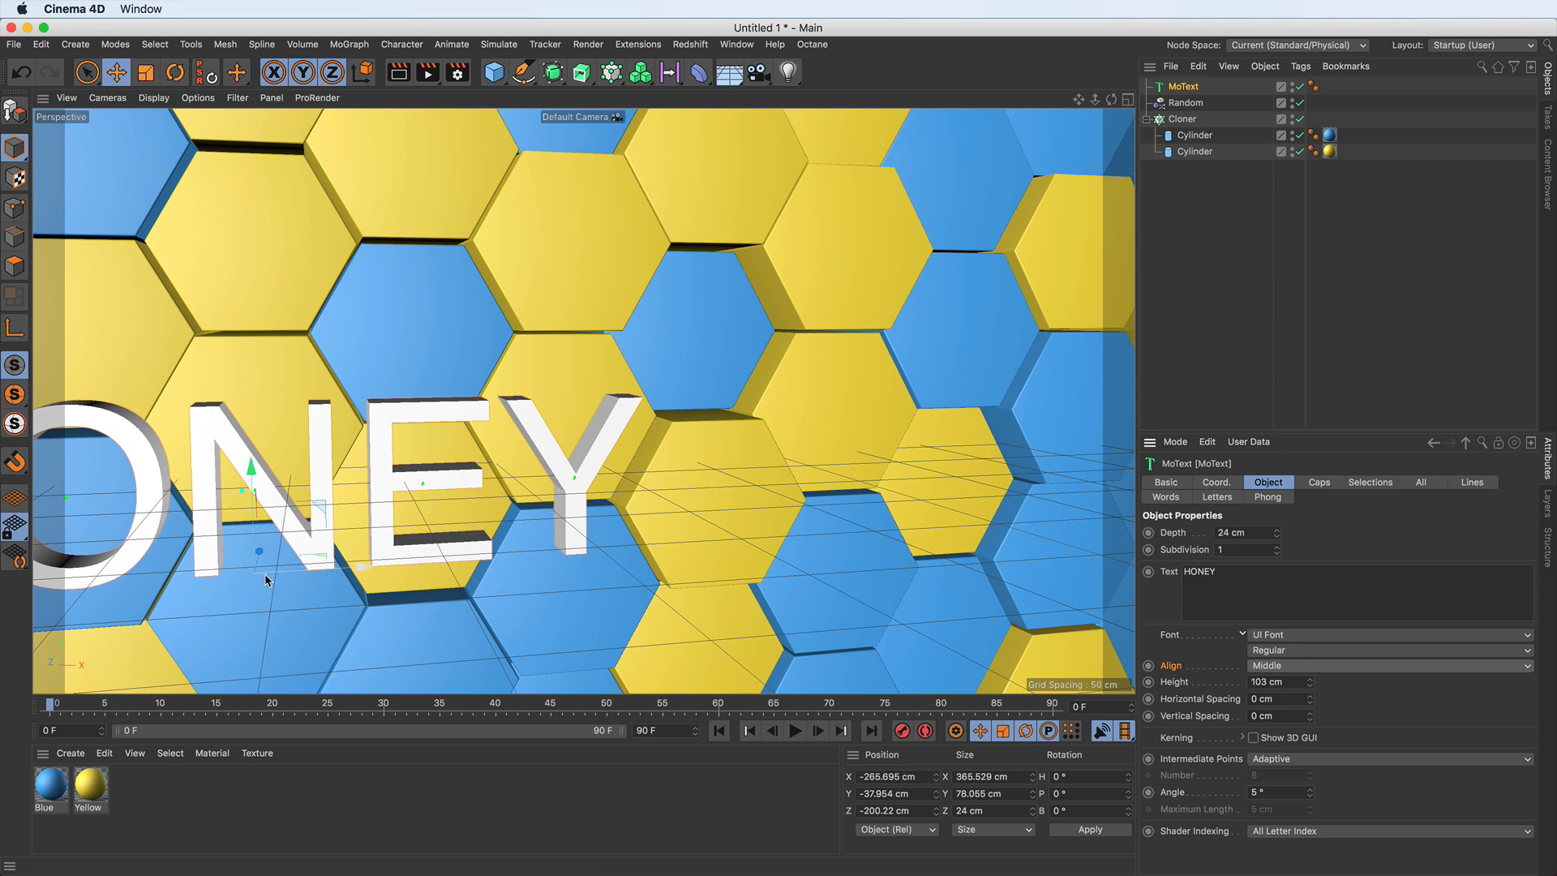
drag(360, 579, 806, 522)
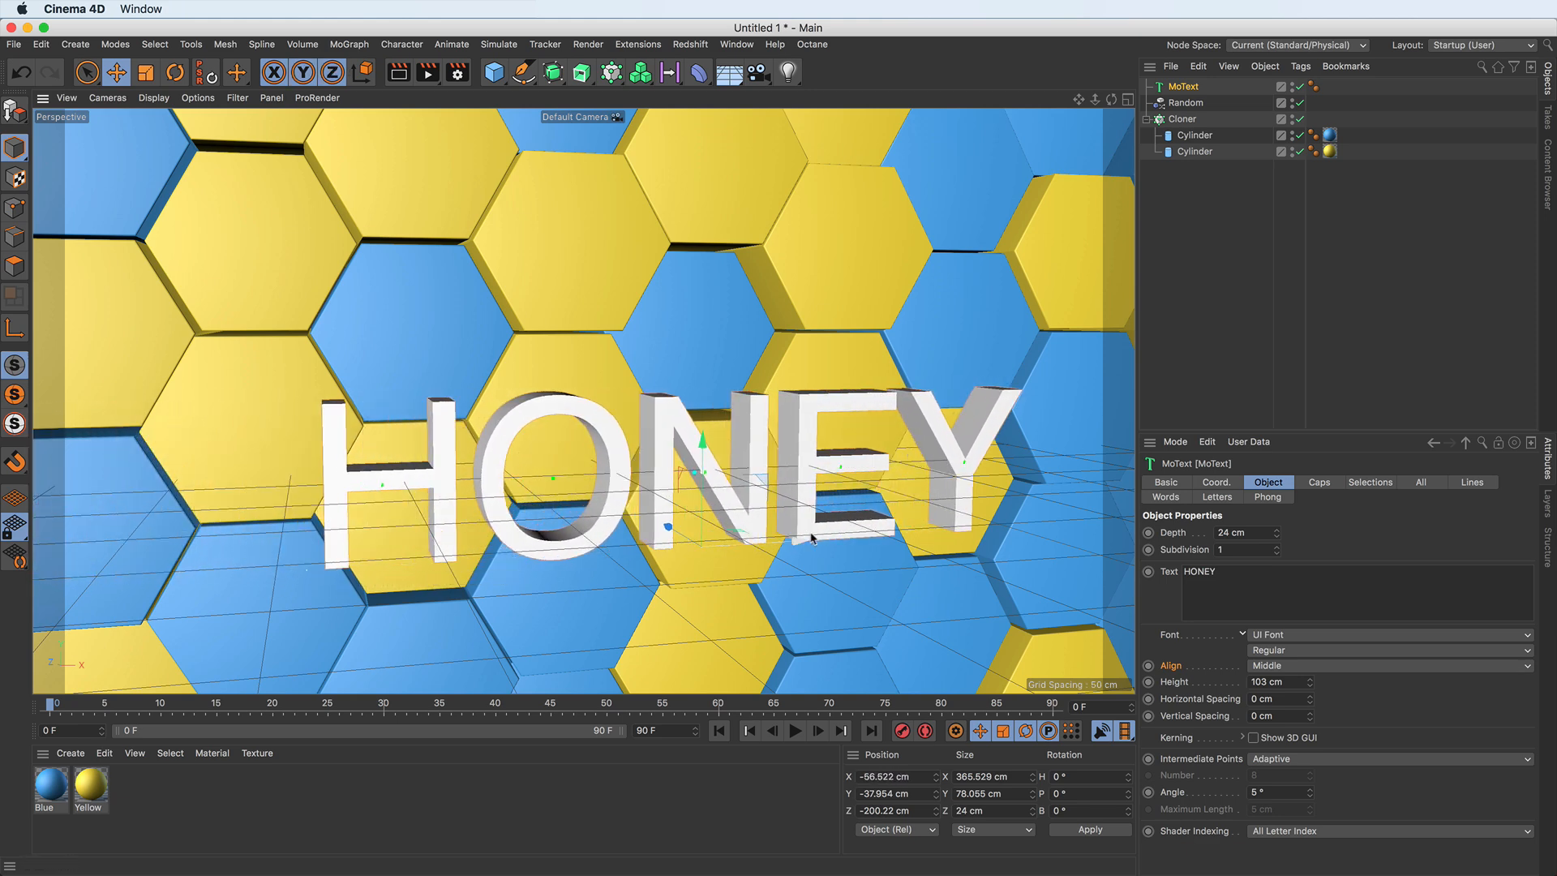
drag(706, 447, 765, 338)
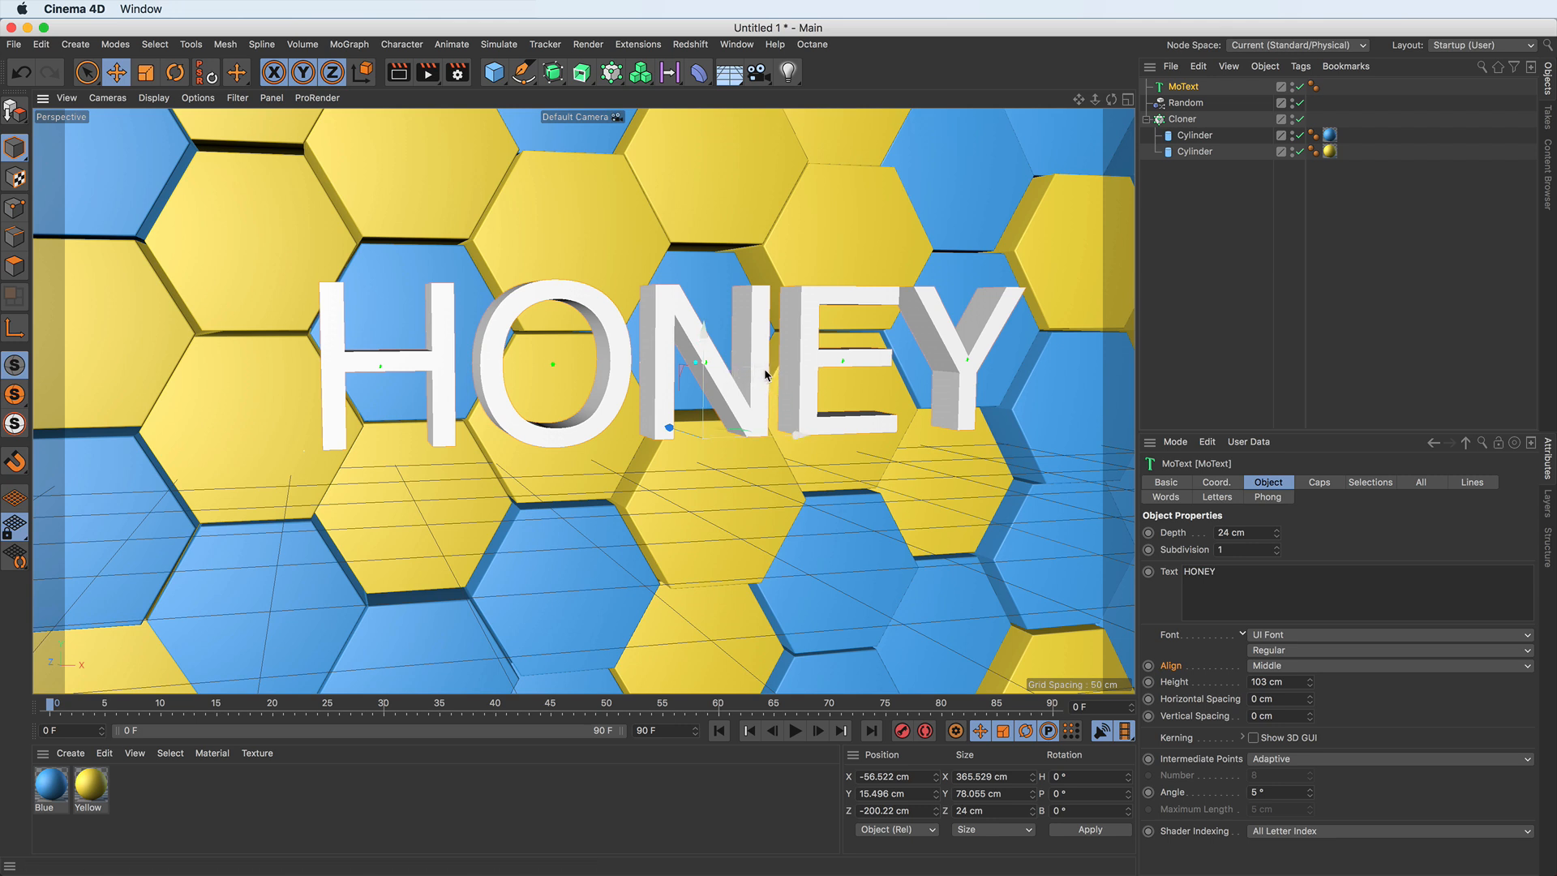
drag(765, 374, 718, 431)
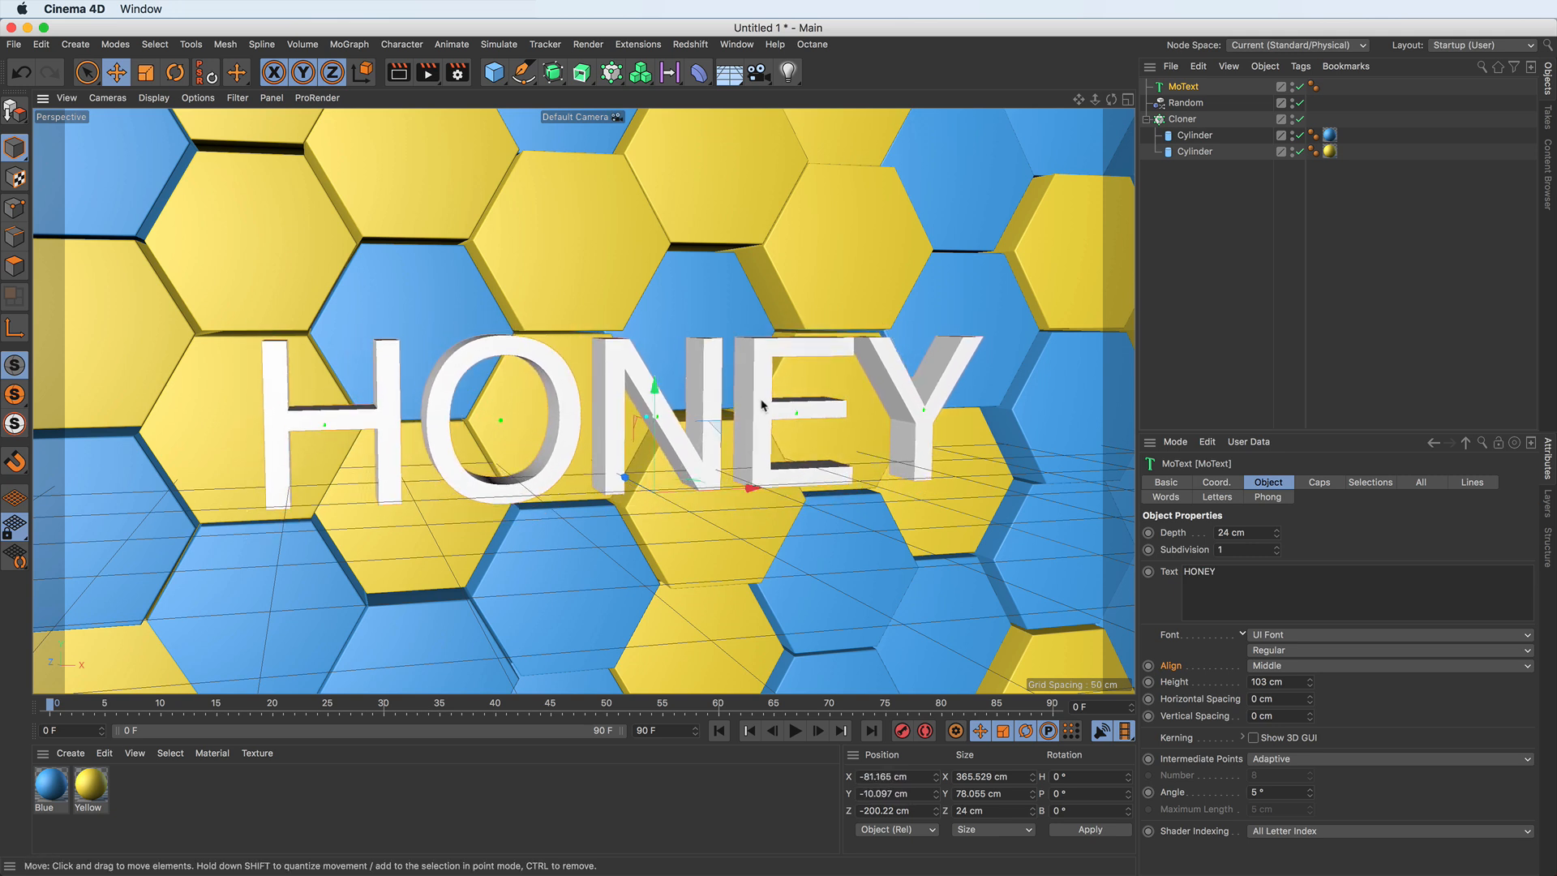
Step: Reduce the HONEY text's height to 56 cm and raise it to about Y 15 cm
drag(1309, 682, 1307, 728)
drag(653, 392, 655, 339)
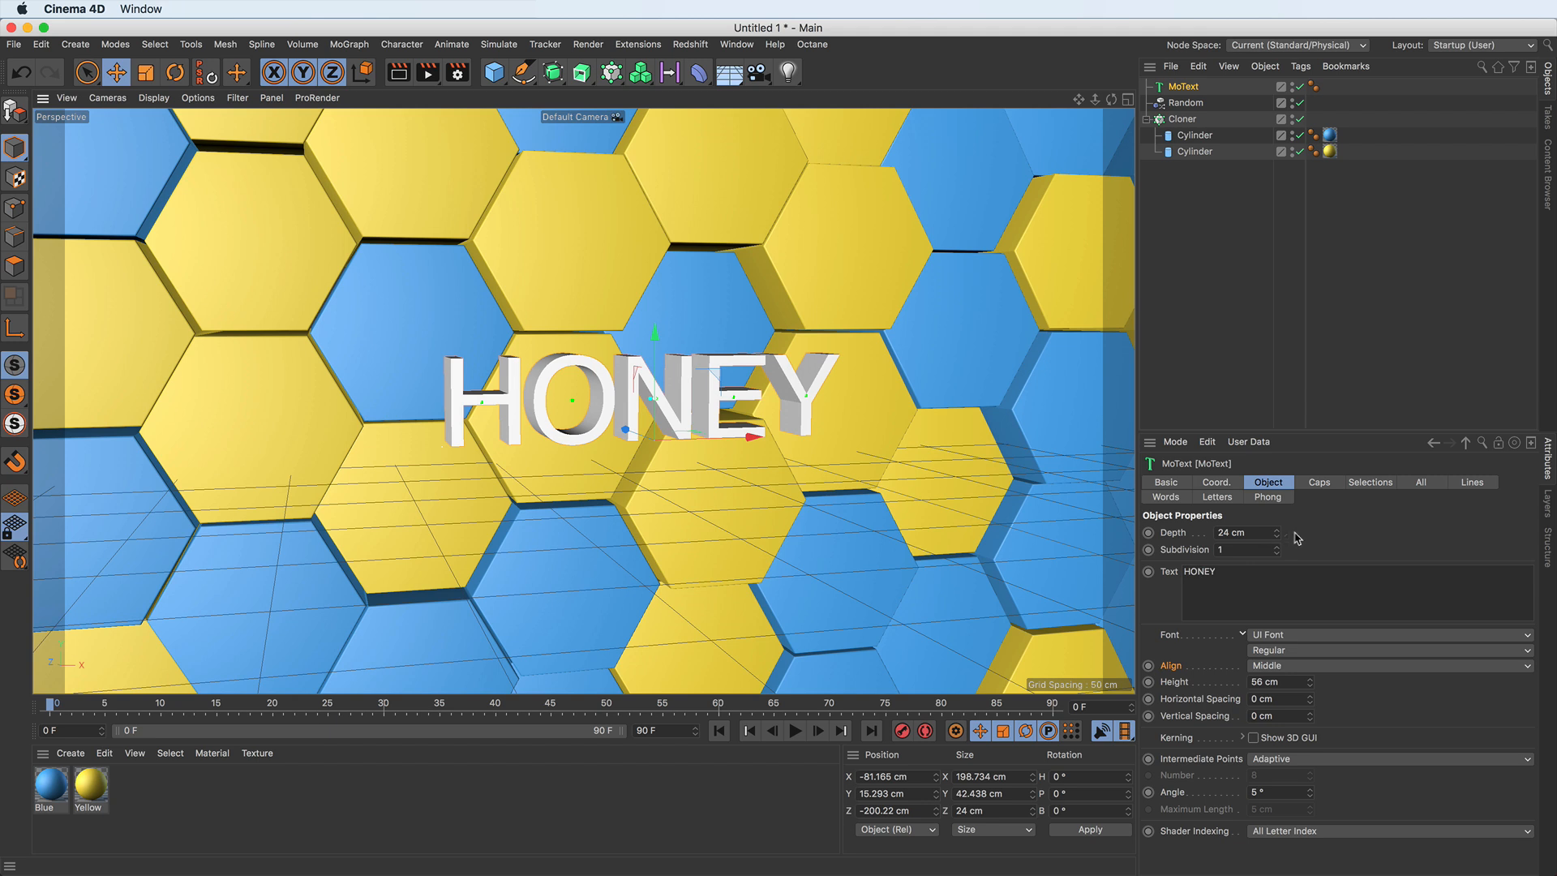
Step: Set the HONEY text's depth to 13 cm, font to Univers 65 Bold and horizontal spacing to -2 cm
drag(1276, 537, 1276, 543)
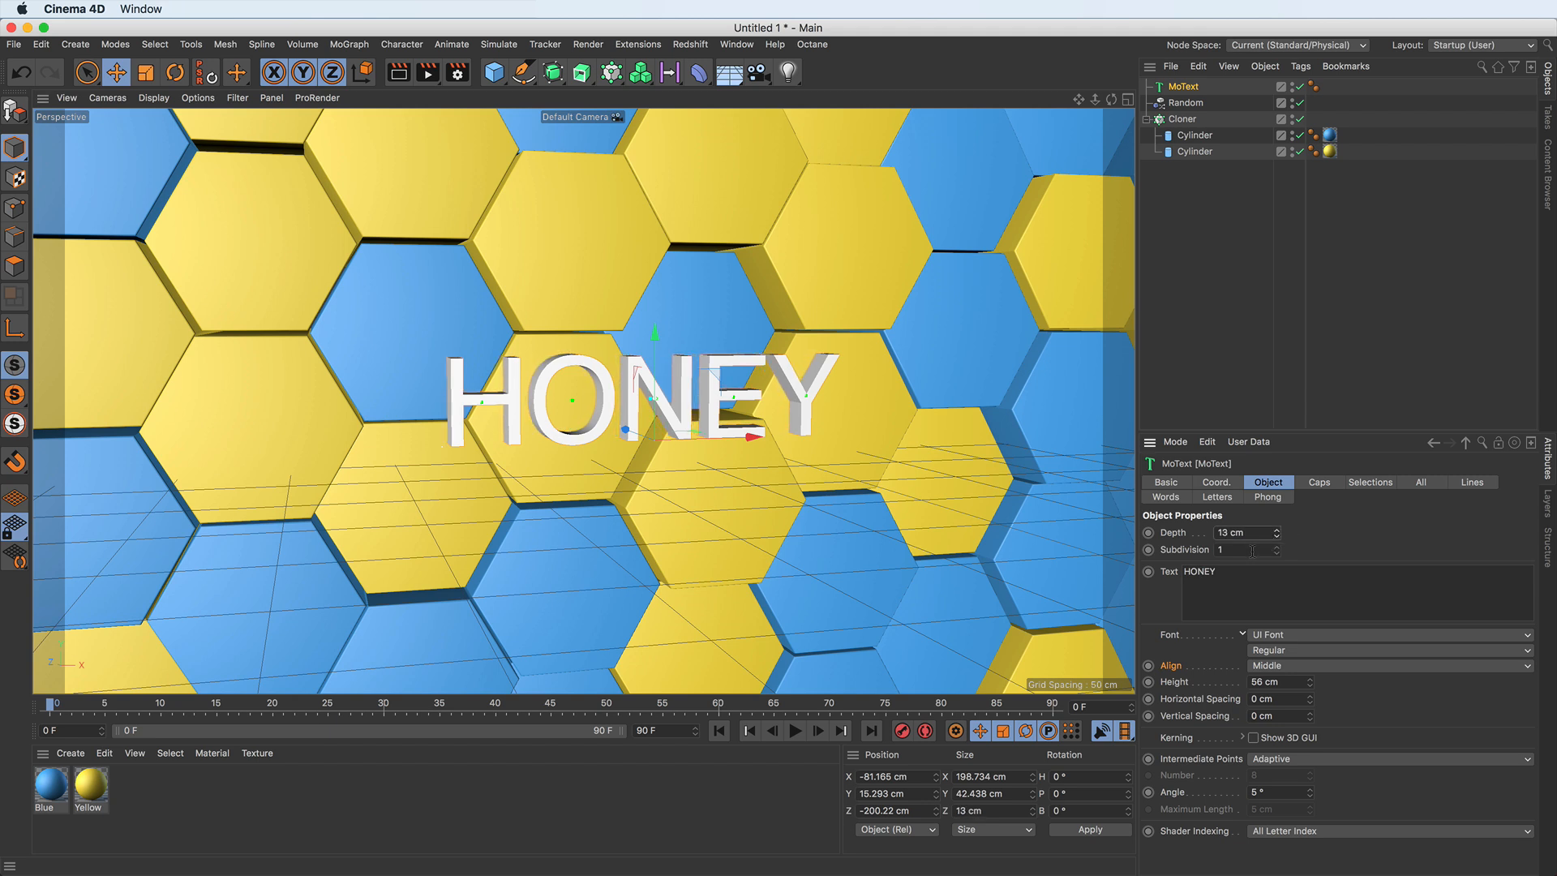
click(1299, 642)
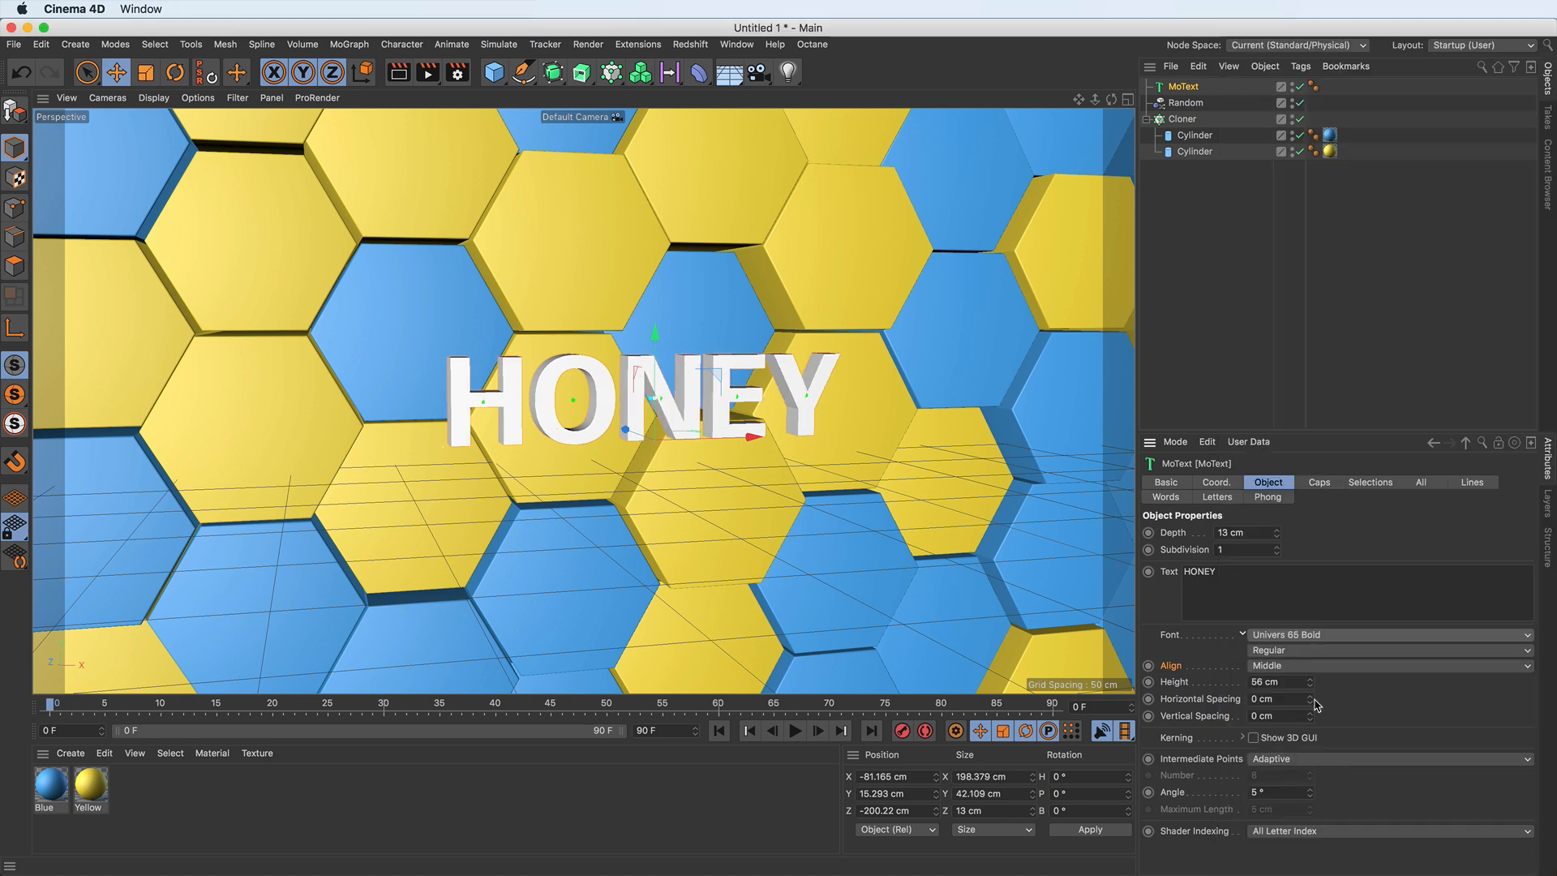
mouse_move(1311, 706)
mouse_down()
mouse_move(1311, 691)
mouse_move(1300, 703)
mouse_up()
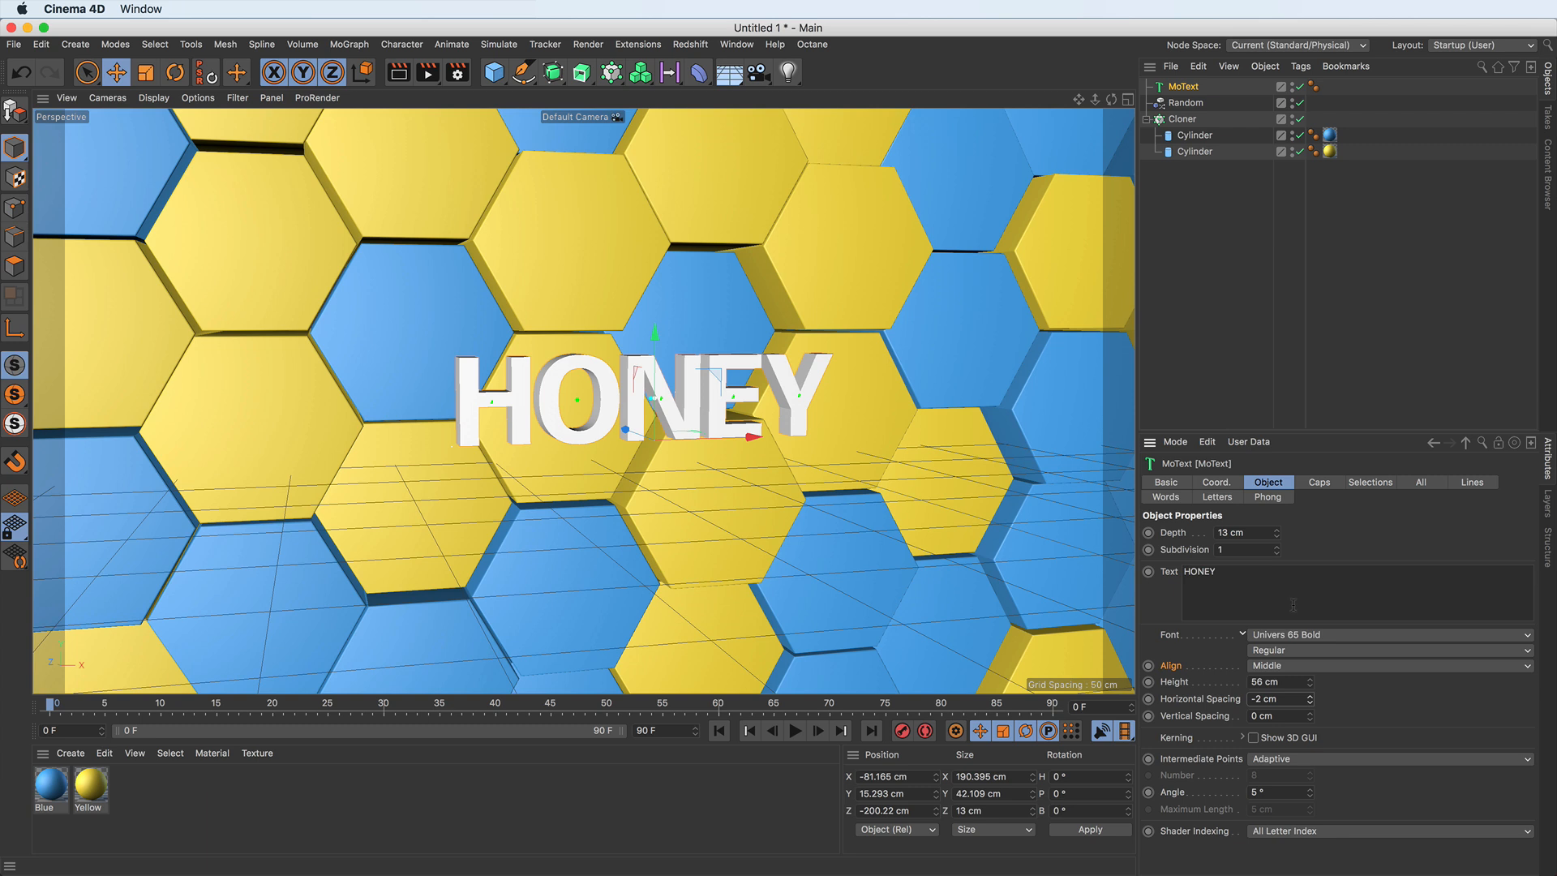
Step: Show the 3D kerning handles and tighten individual HONEY letters to a total text width of about 186 cm
click(1254, 737)
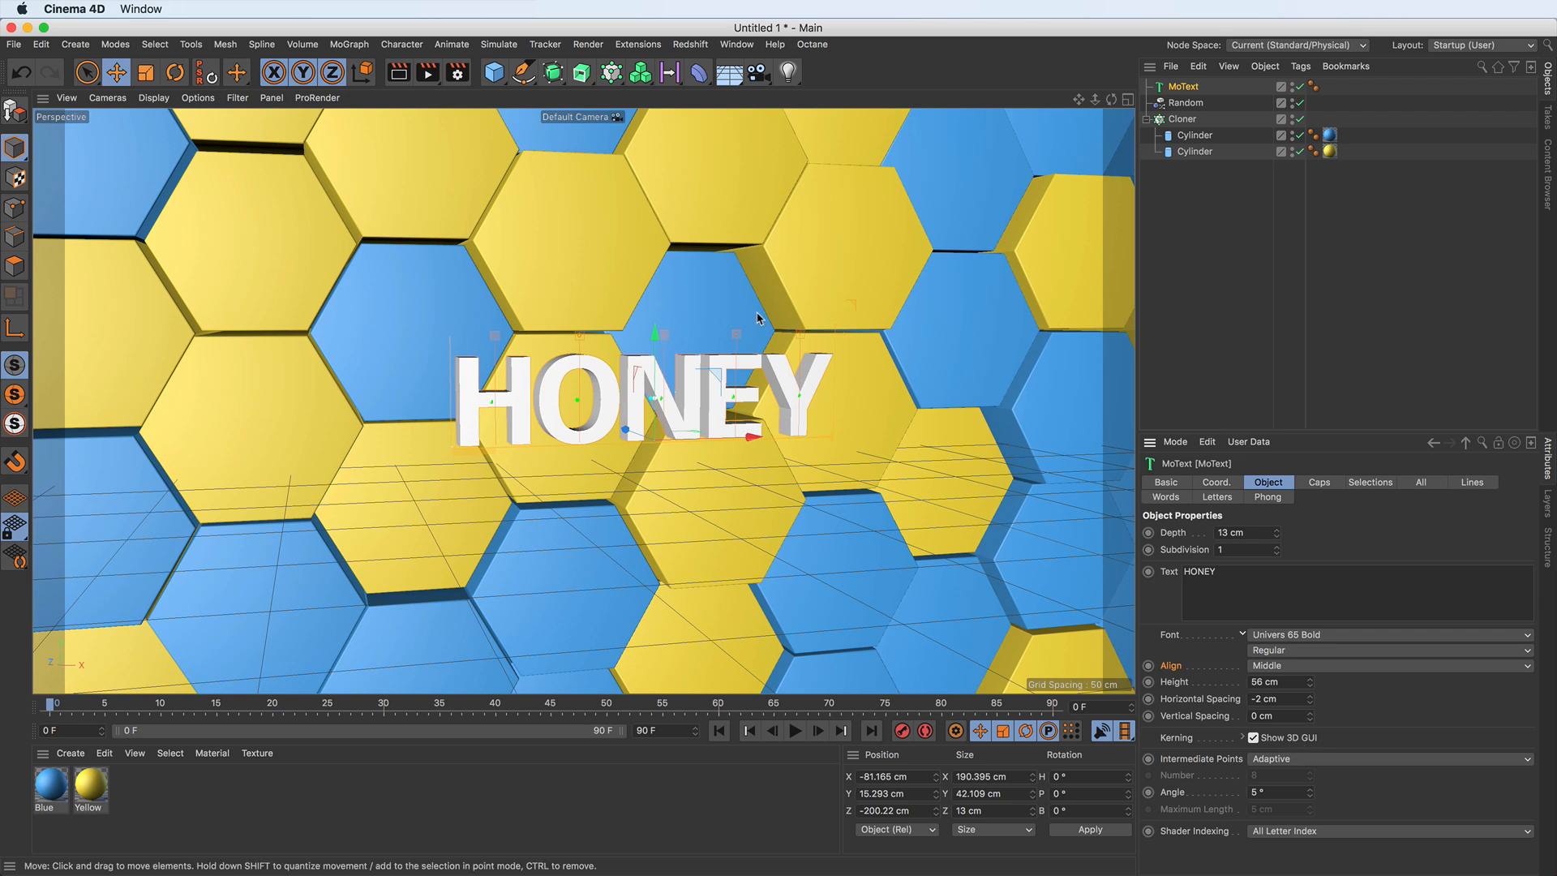
drag(798, 333, 580, 332)
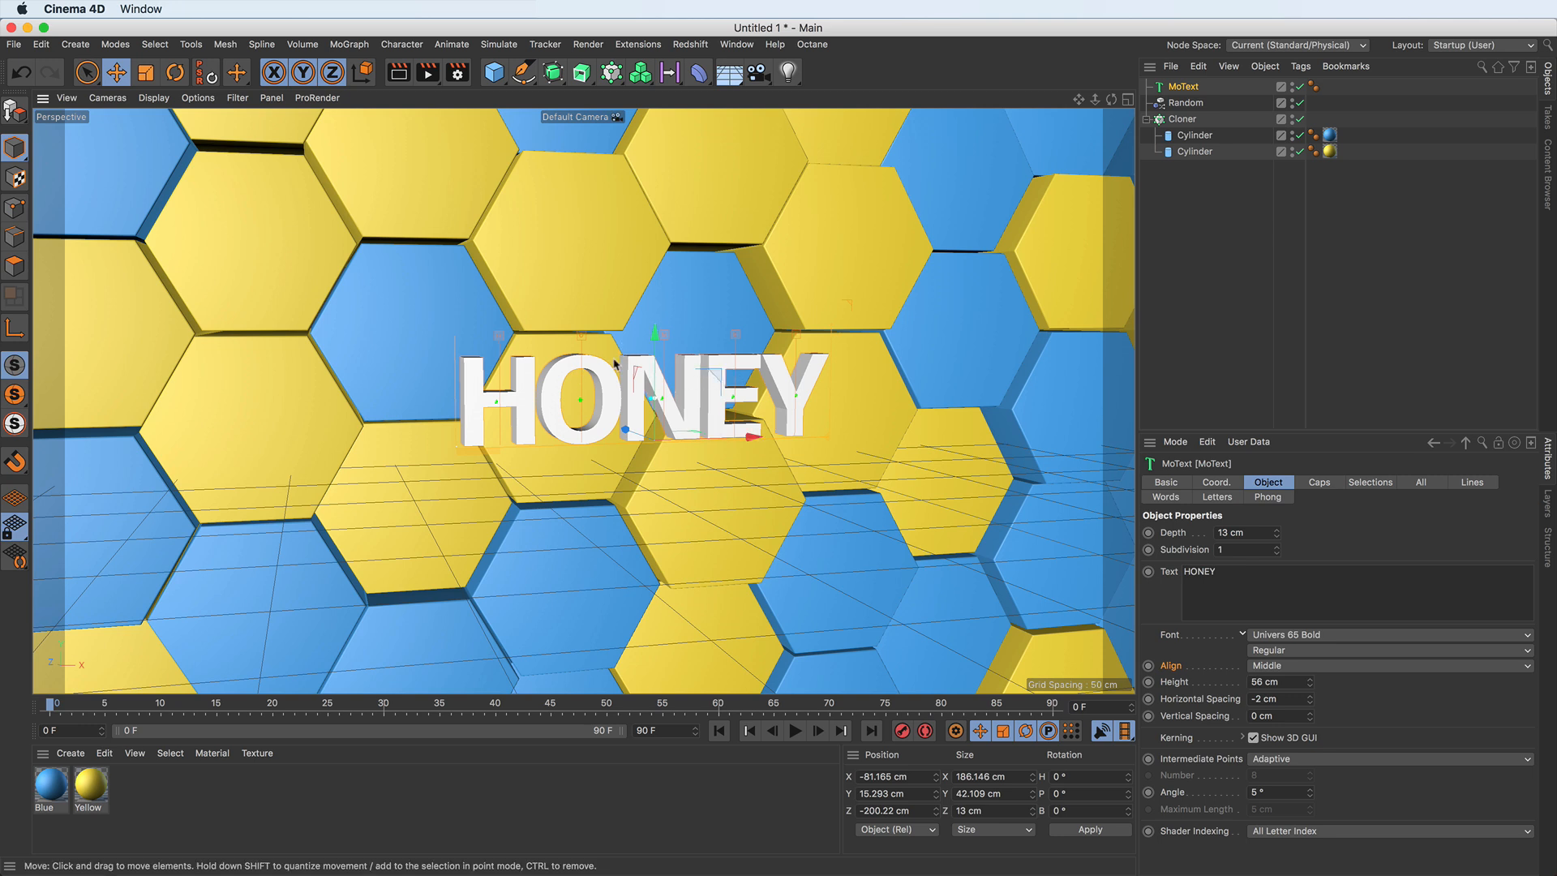
Step: Check the blue cylinder's cap fillet and give the HONEY text's caps a round bevel of 0.32 cm
click(1319, 483)
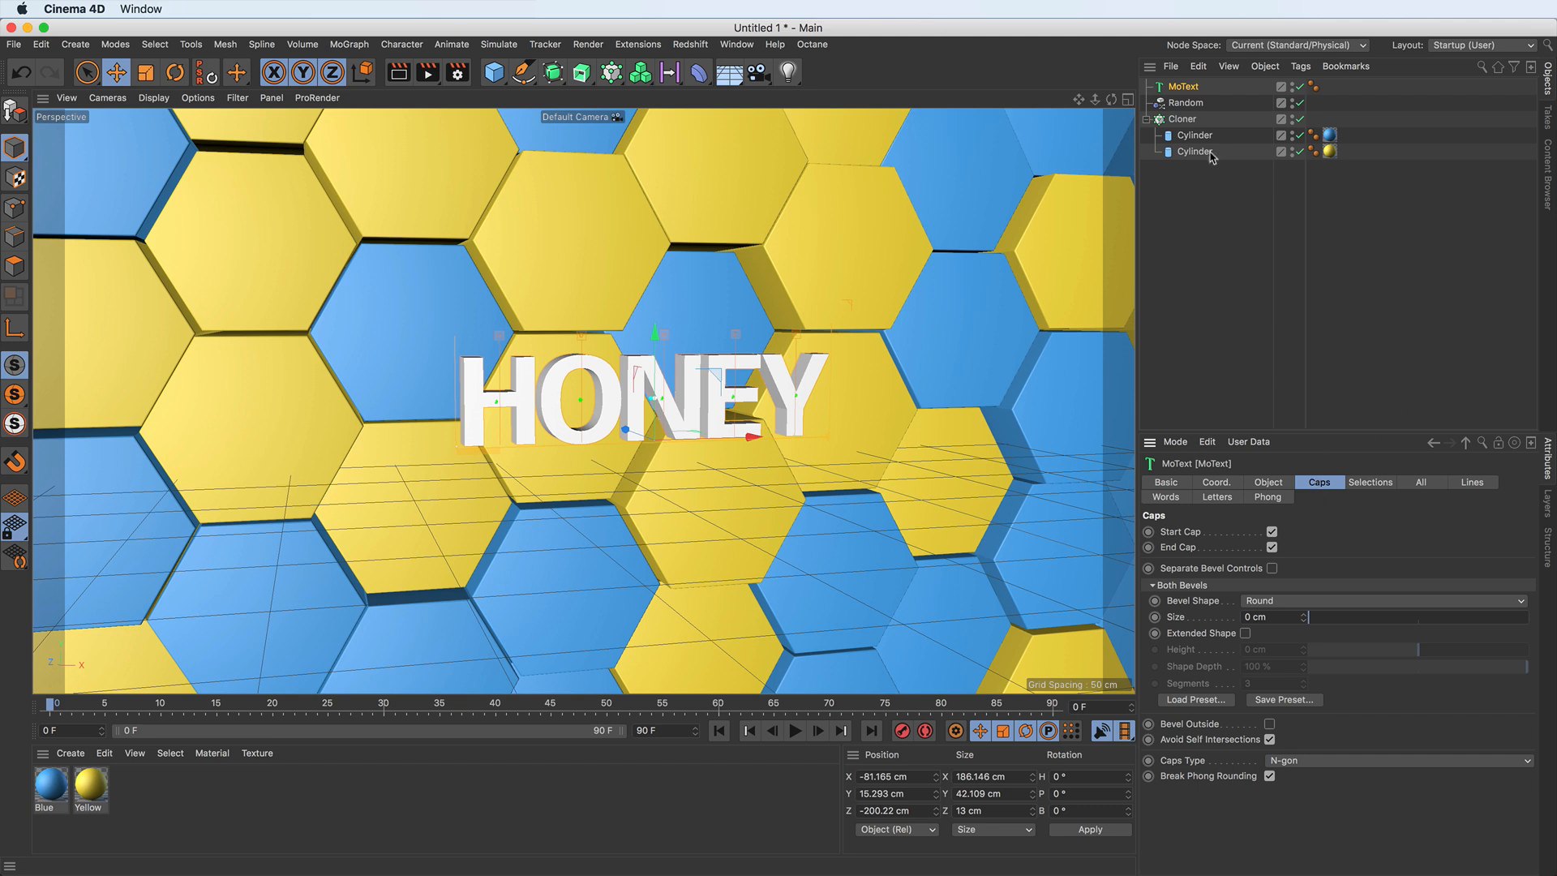
click(1175, 136)
click(1265, 482)
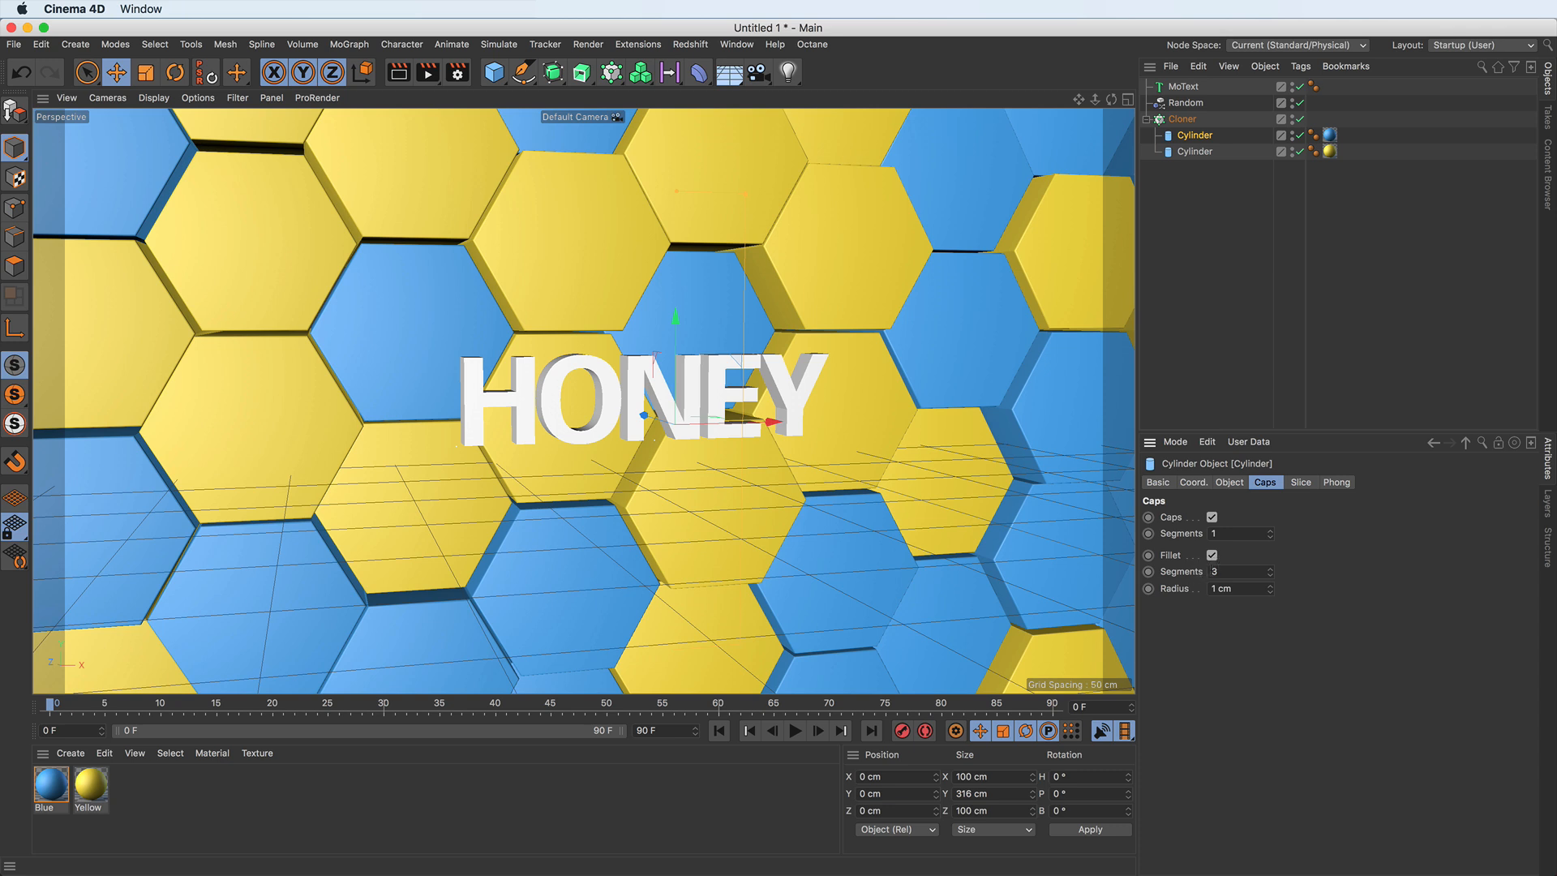
click(1181, 86)
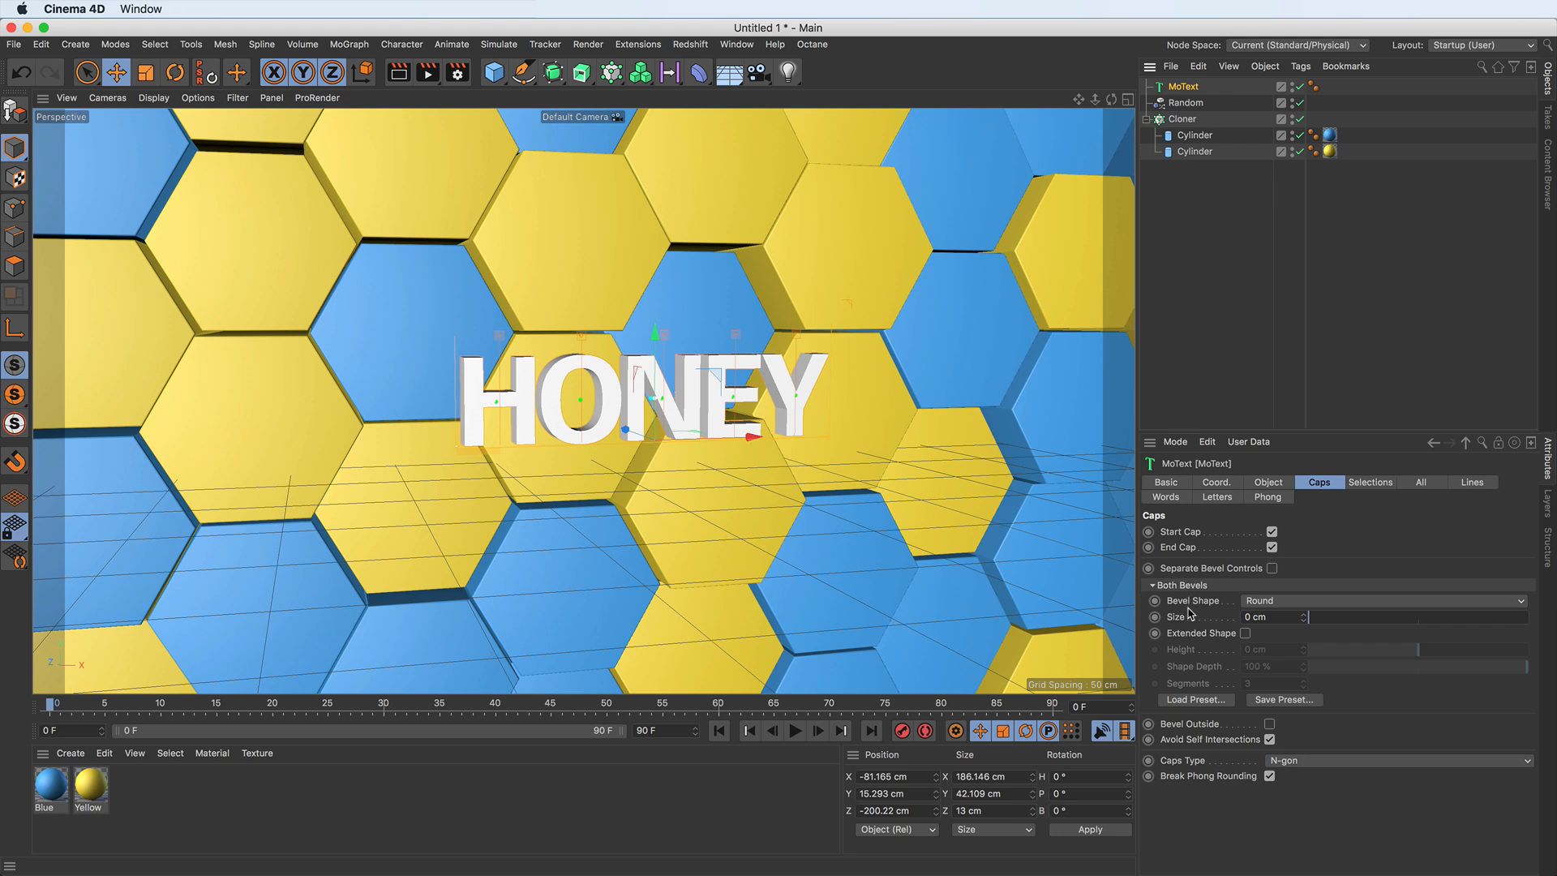
click(1235, 619)
click(1303, 618)
drag(1303, 616, 1319, 574)
drag(1456, 384, 1328, 539)
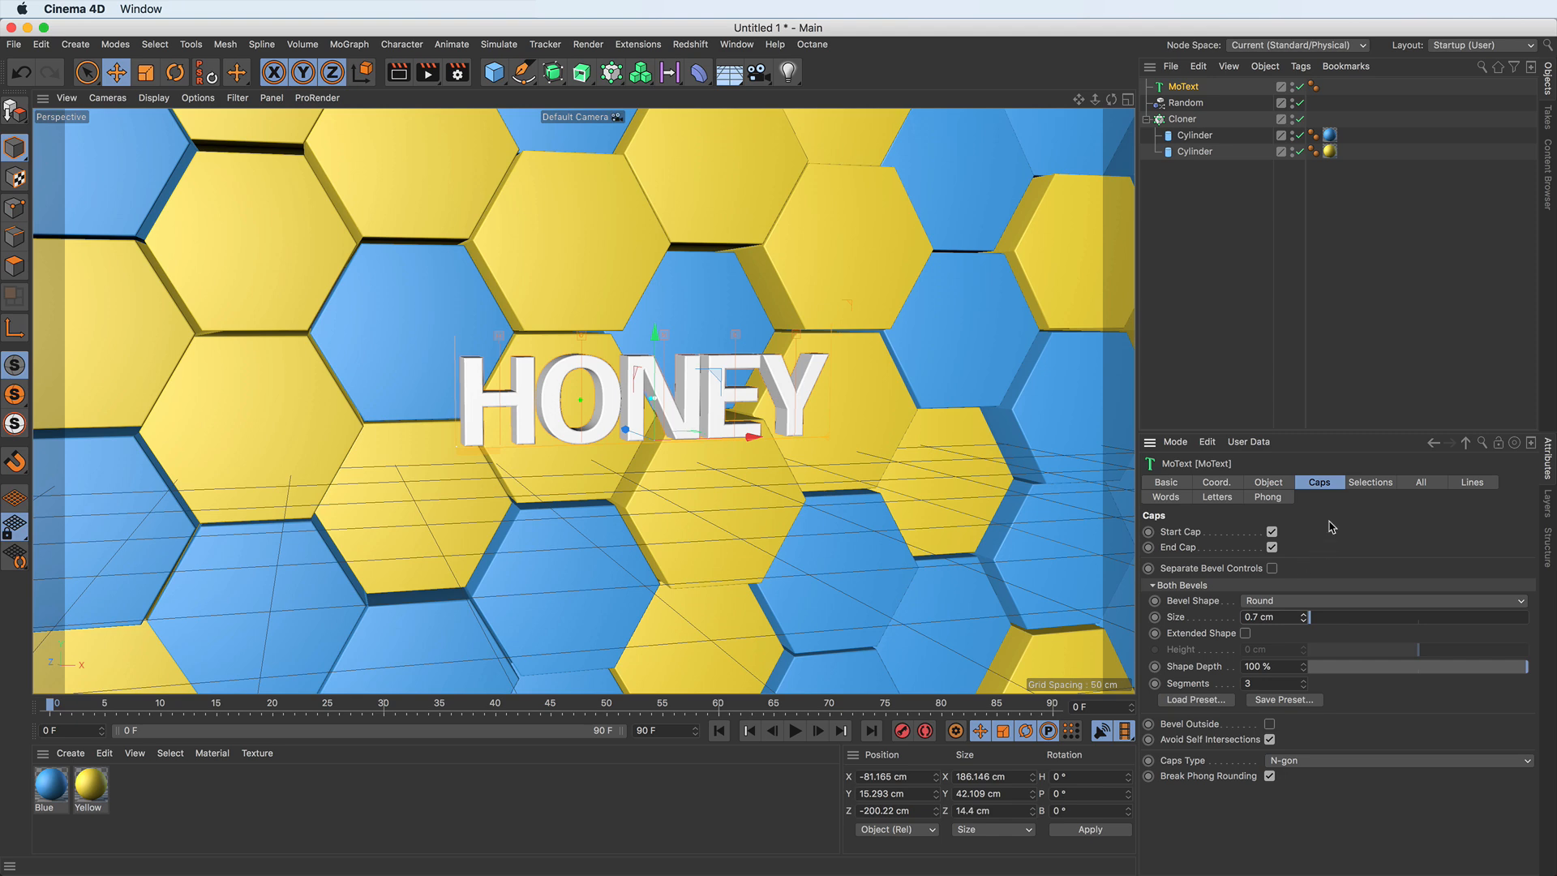
drag(1096, 100, 1213, 92)
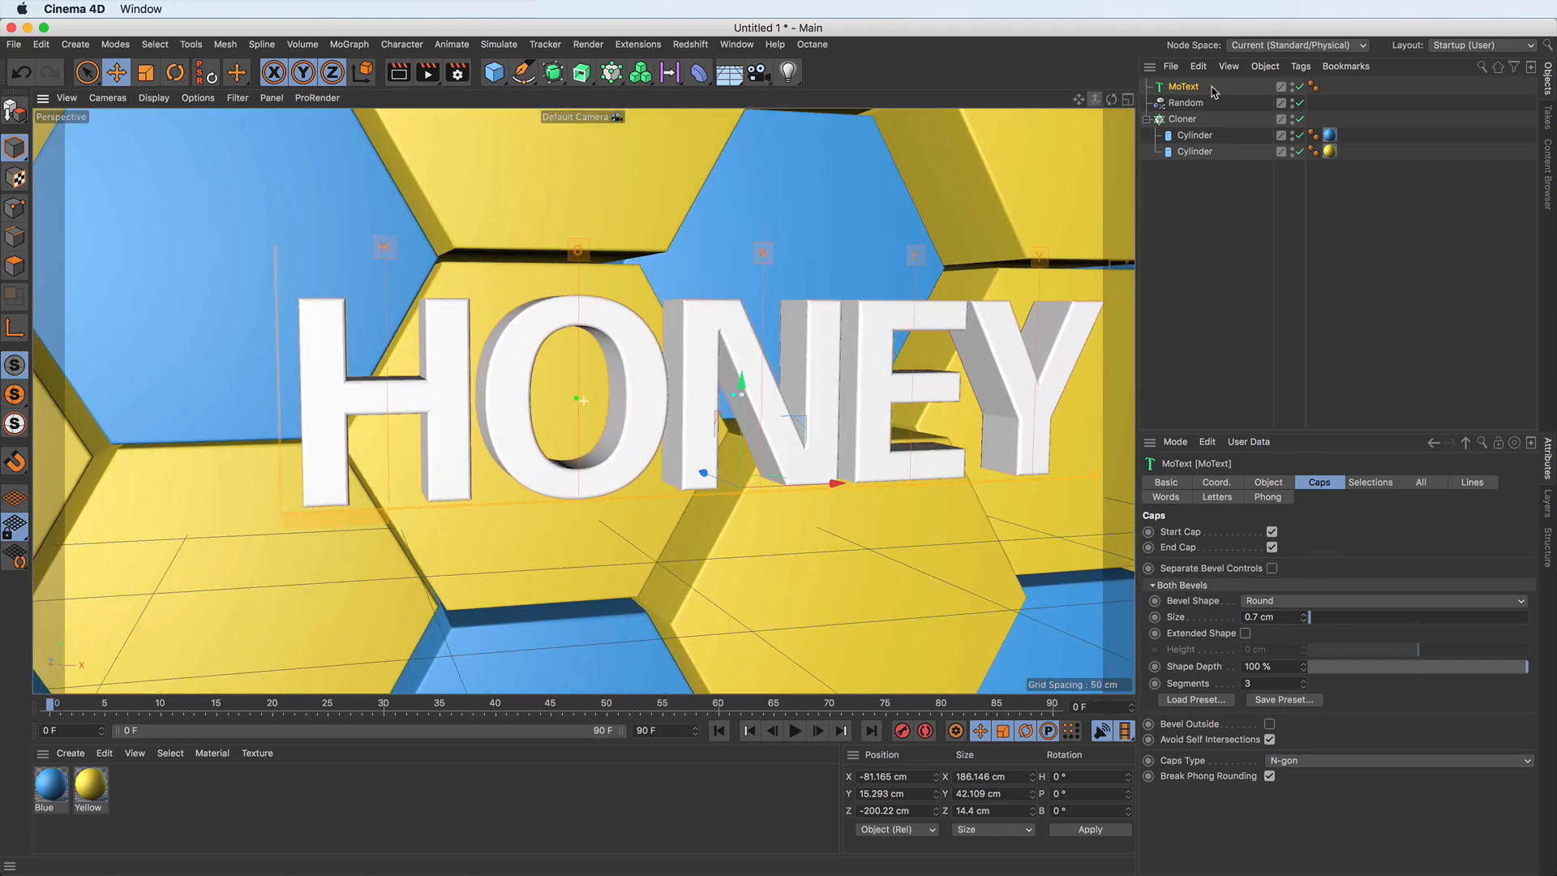
drag(1078, 99, 1015, 109)
drag(1303, 617, 1298, 219)
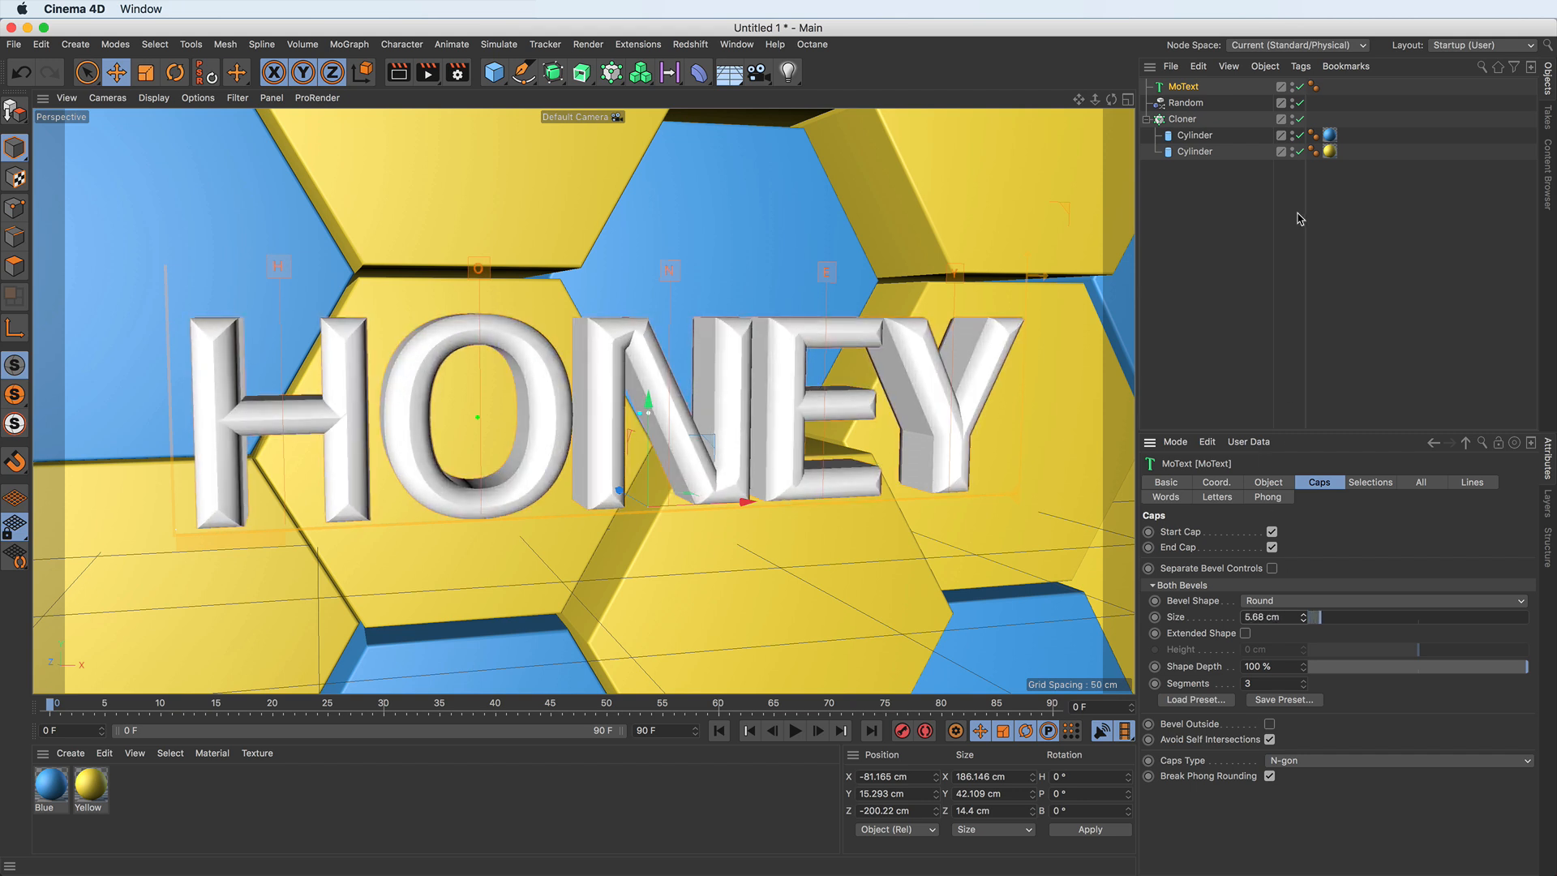
drag(1300, 219, 1228, 661)
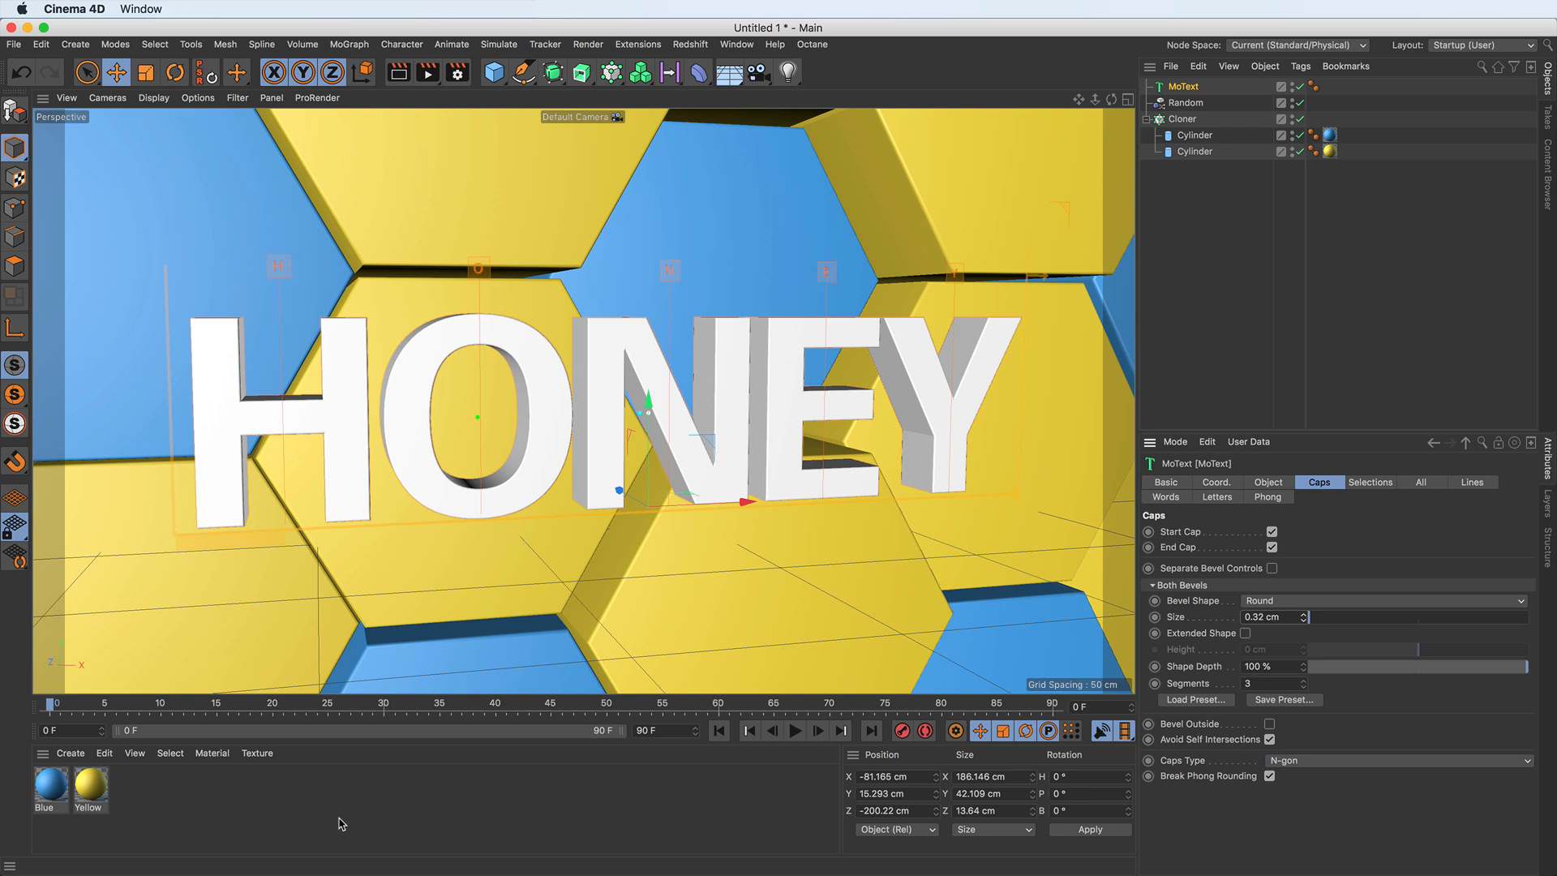
Step: Create a new material and name it Black
double_click(154, 802)
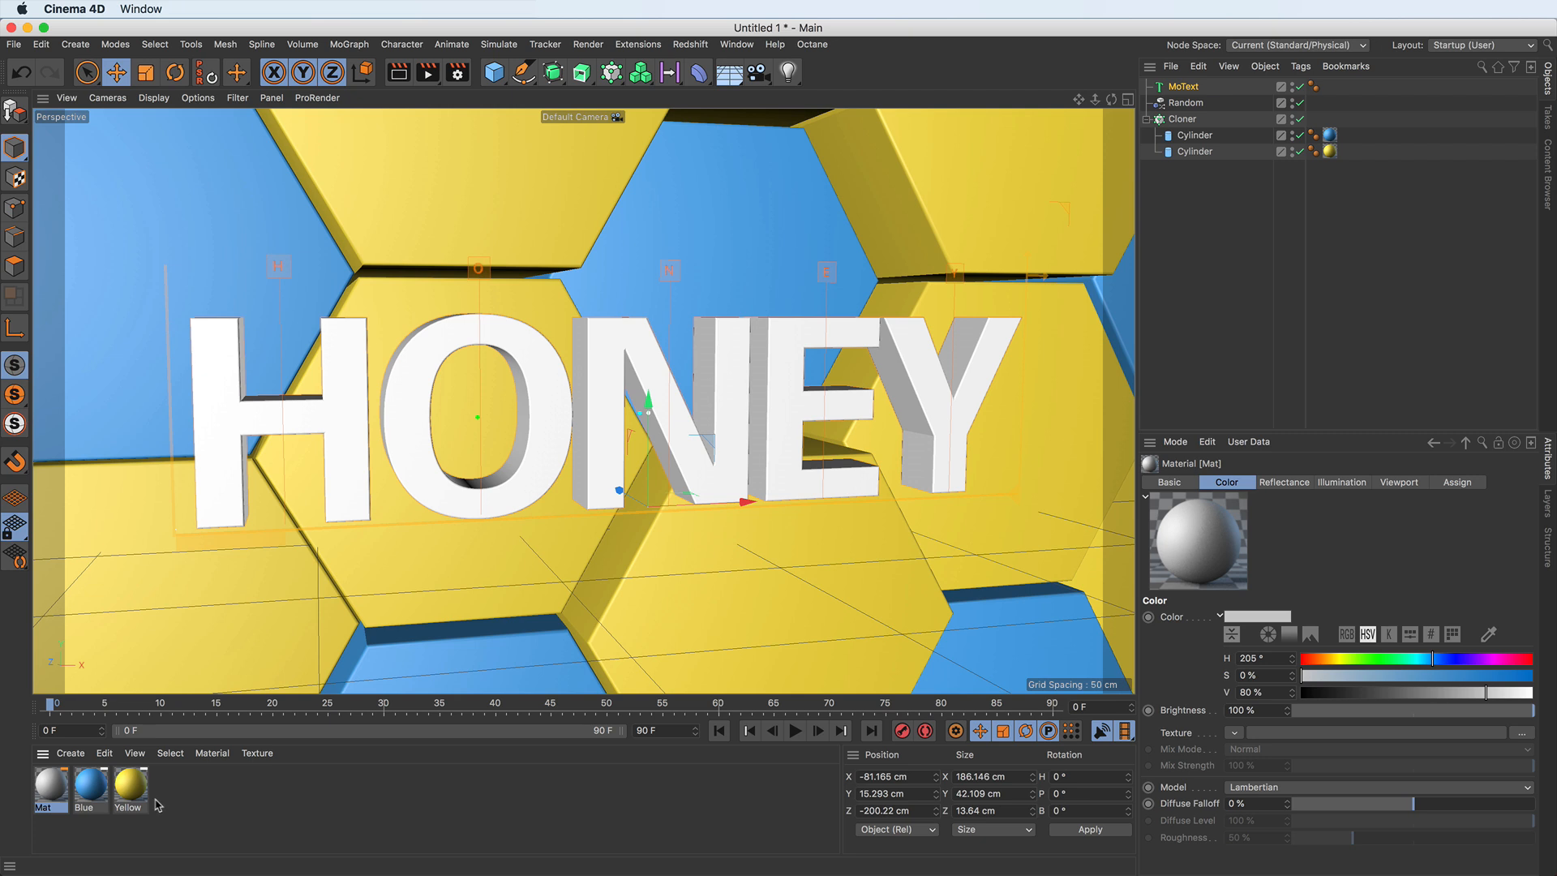
double_click(51, 787)
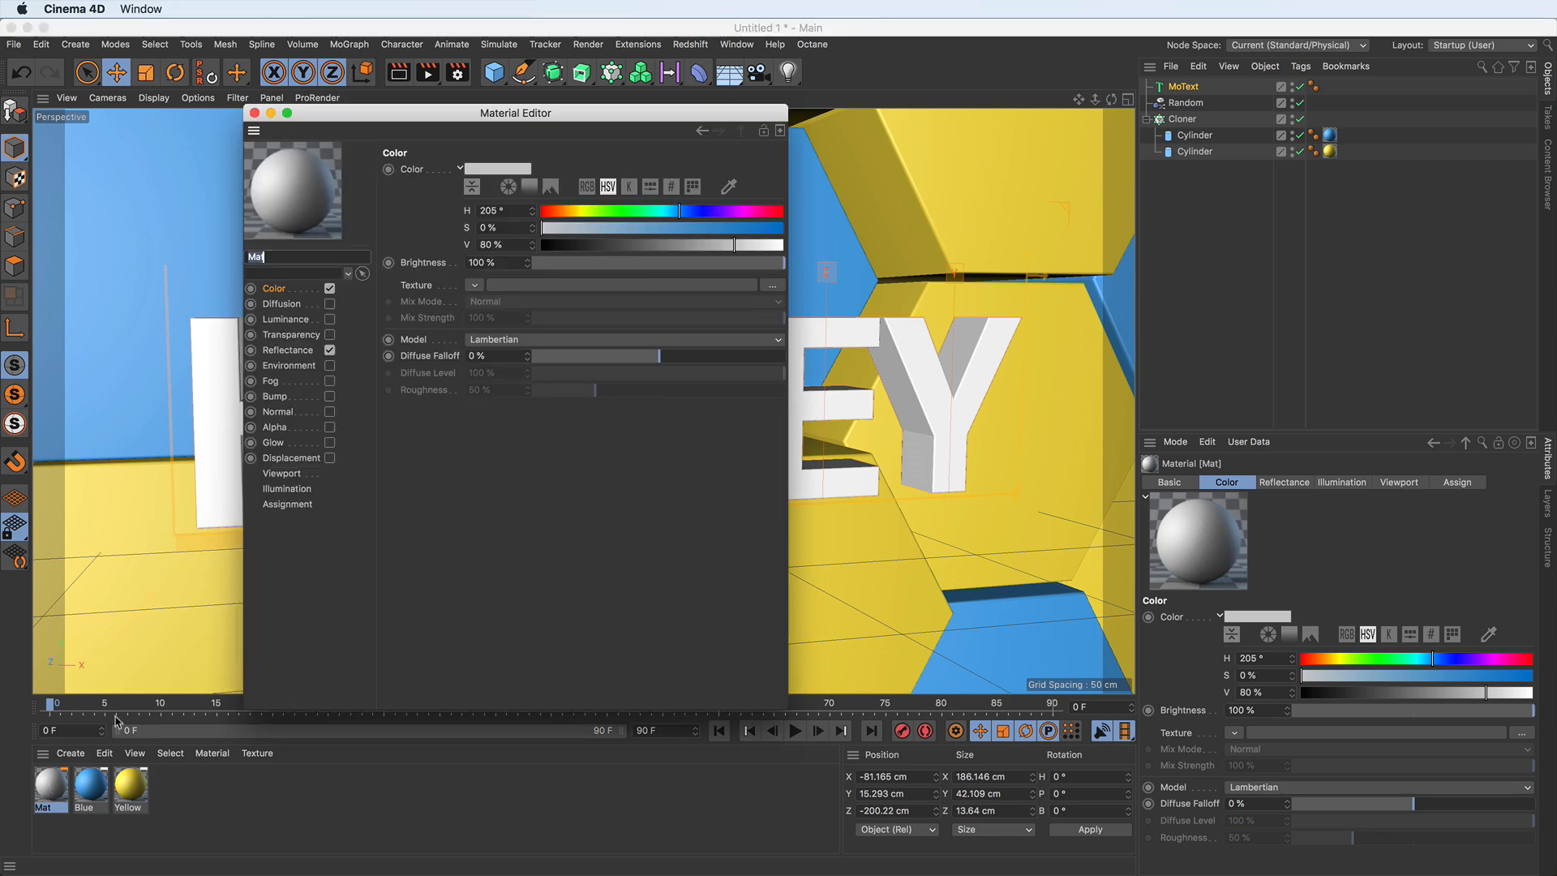
drag(525, 122, 744, 129)
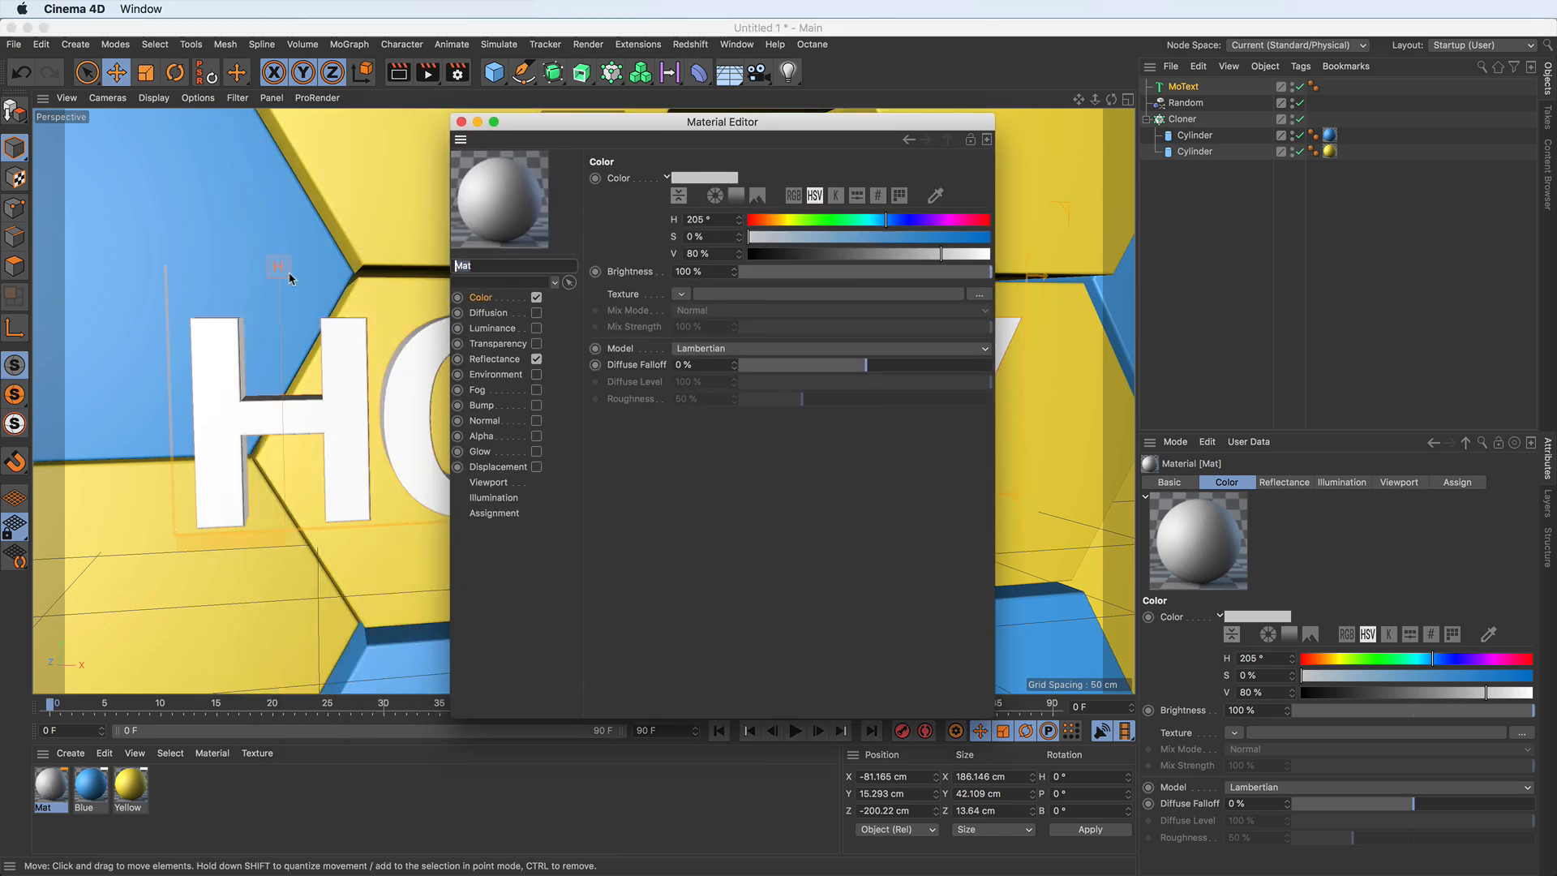
text(Black)
Step: Set the Black material's color value (V) to 10% and apply the material to the HONEY text
drag(837, 255, 762, 258)
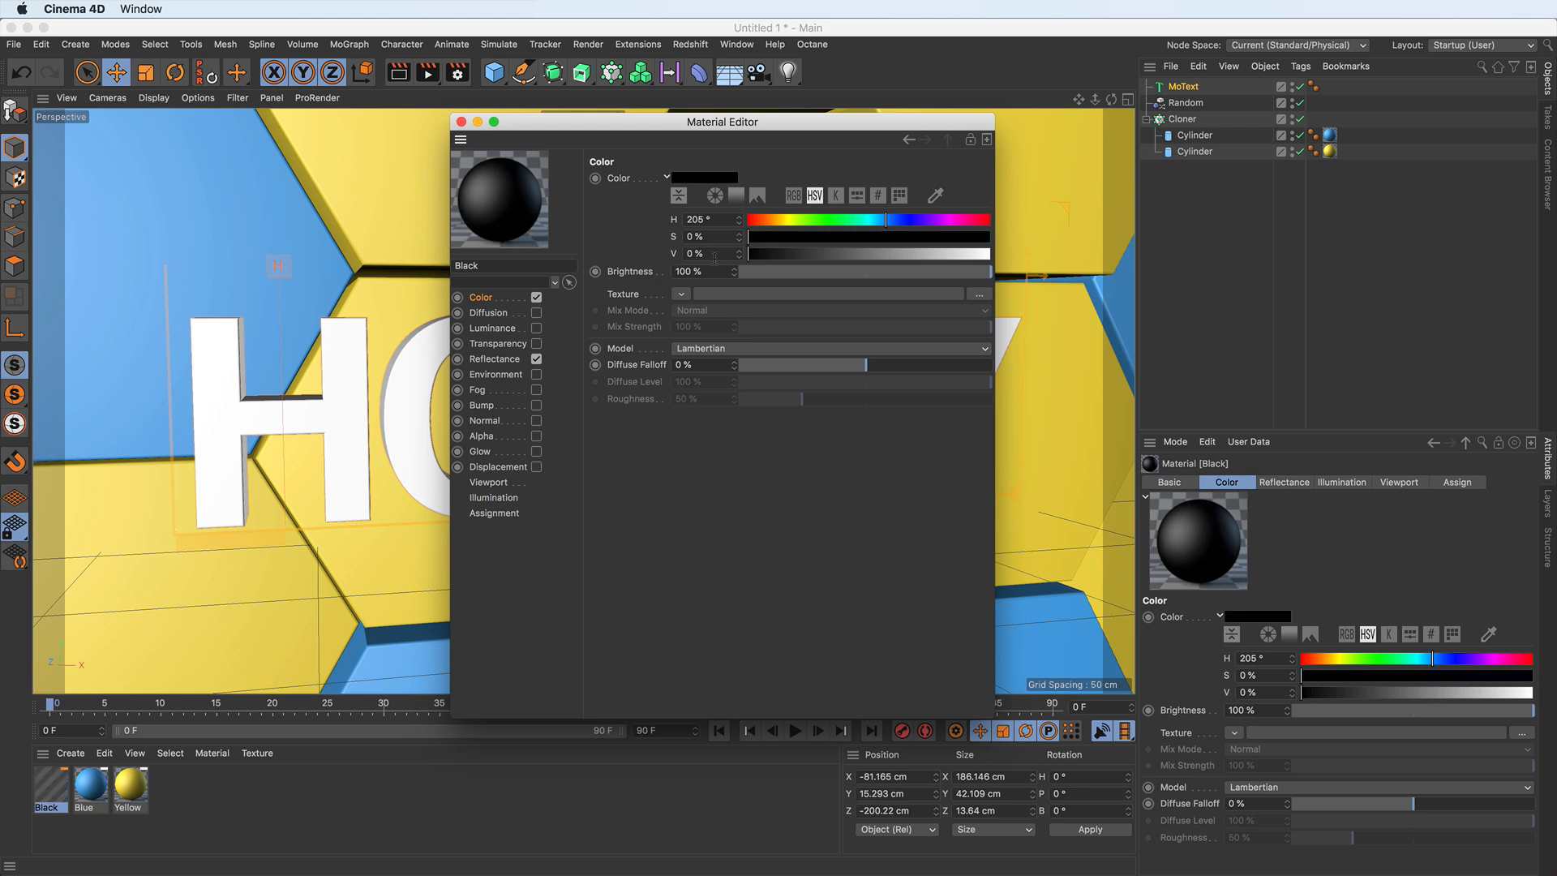
drag(786, 258, 1201, 272)
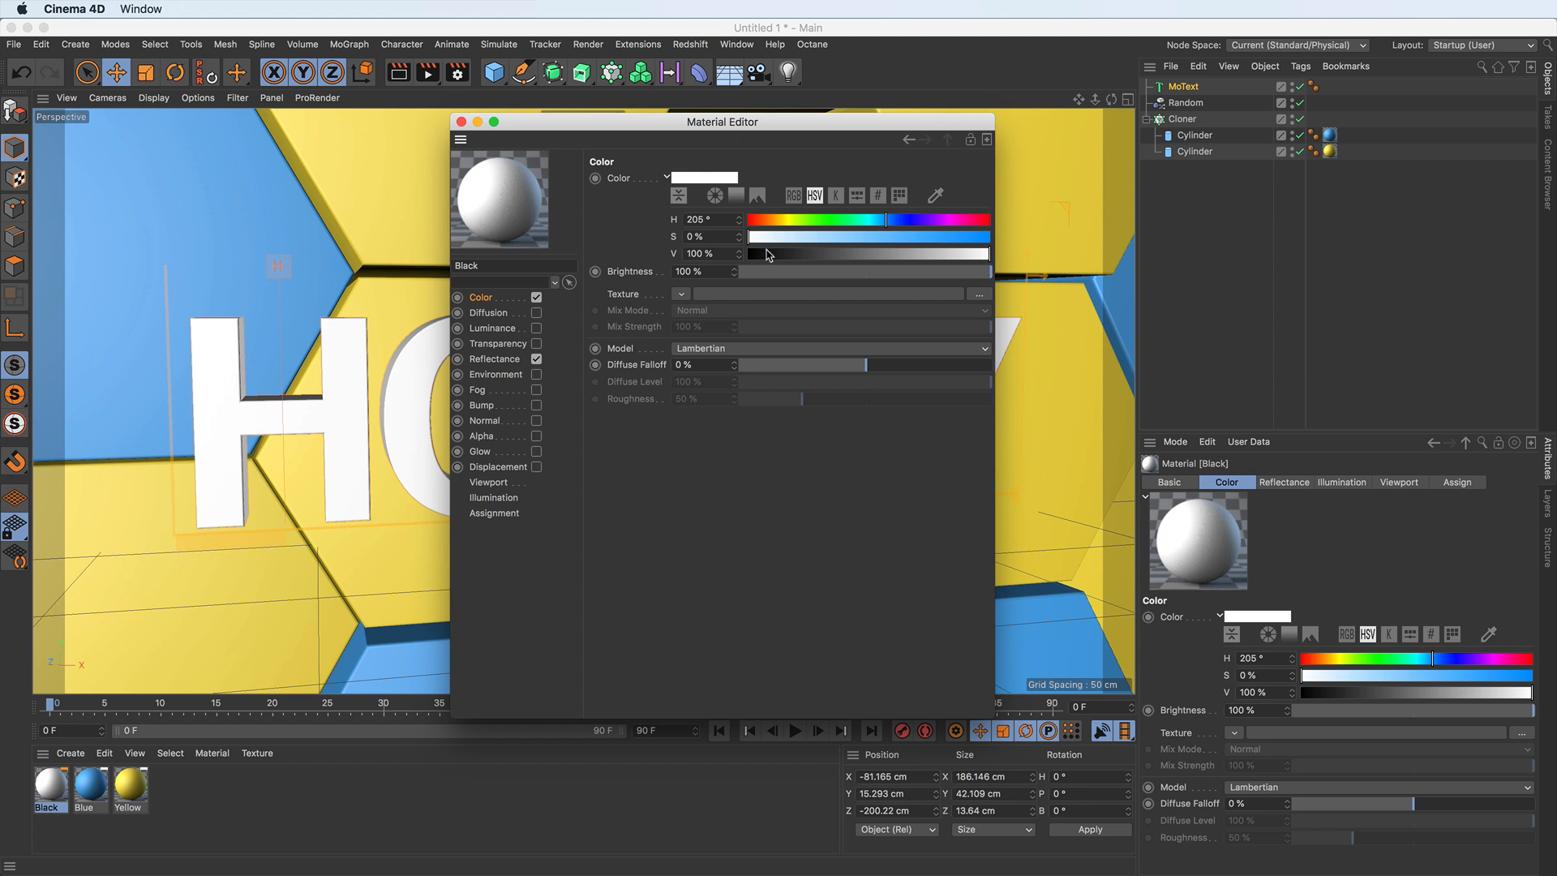
mouse_move(779, 257)
mouse_down()
mouse_move(966, 257)
mouse_move(771, 259)
mouse_up()
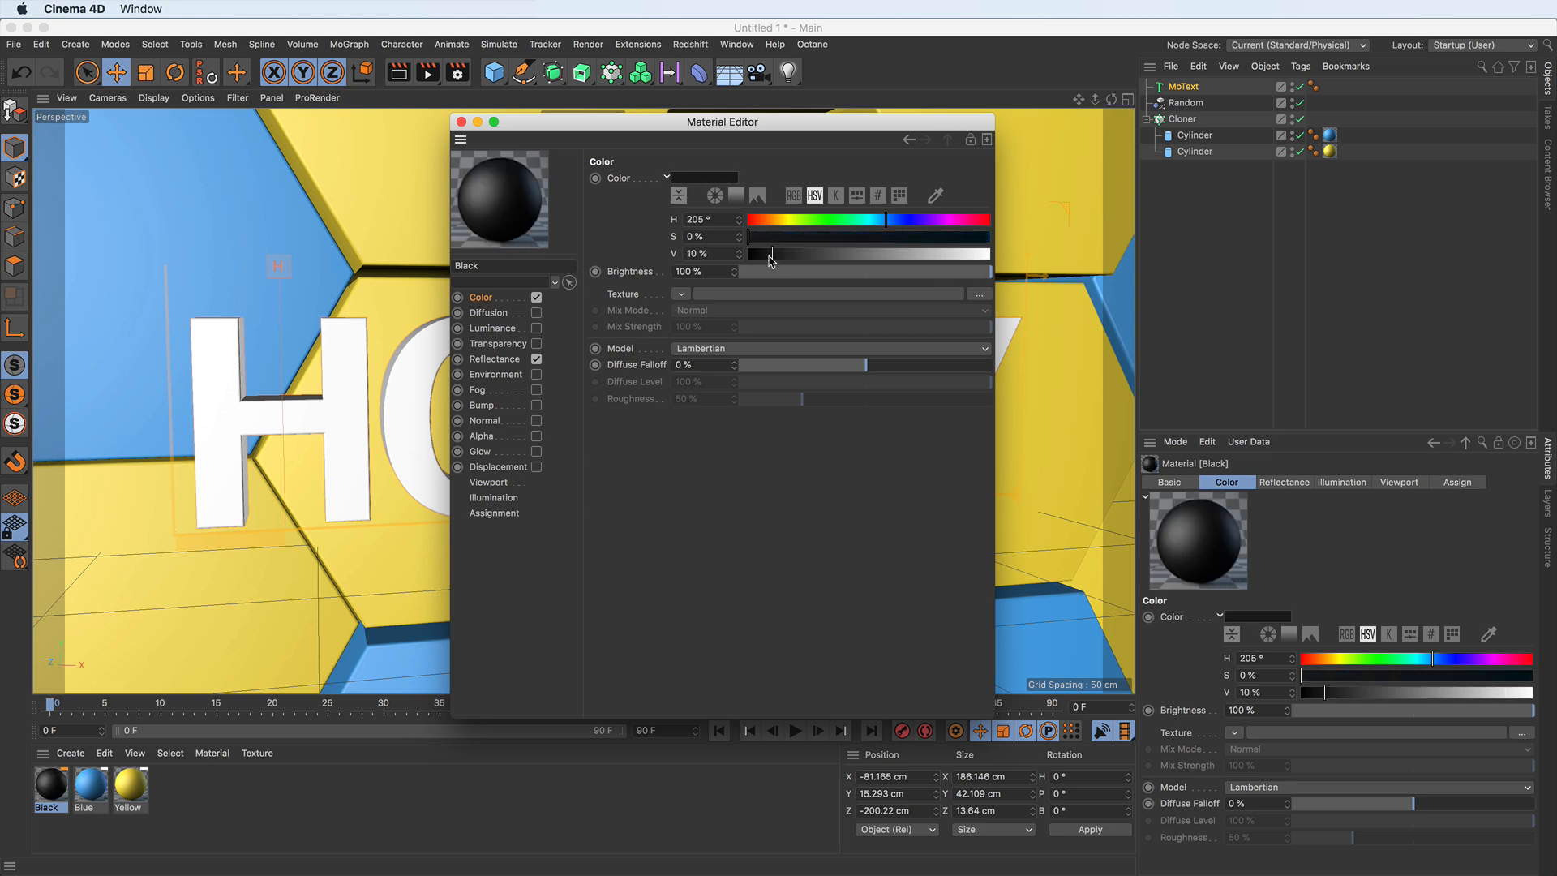
mouse_move(758, 254)
mouse_down()
mouse_move(738, 256)
mouse_move(771, 259)
mouse_up()
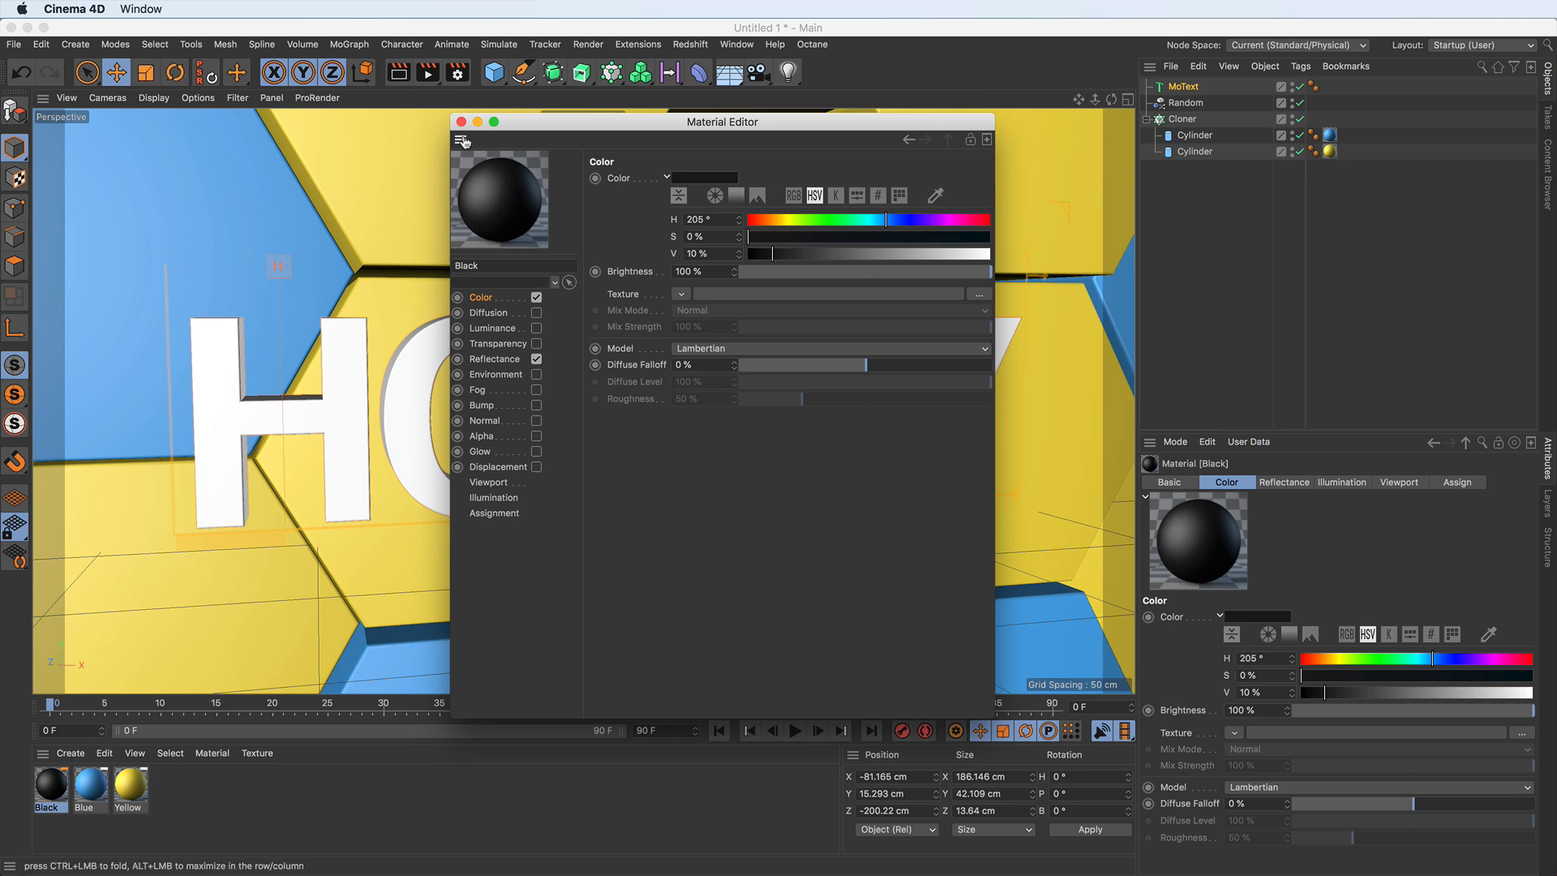
click(461, 121)
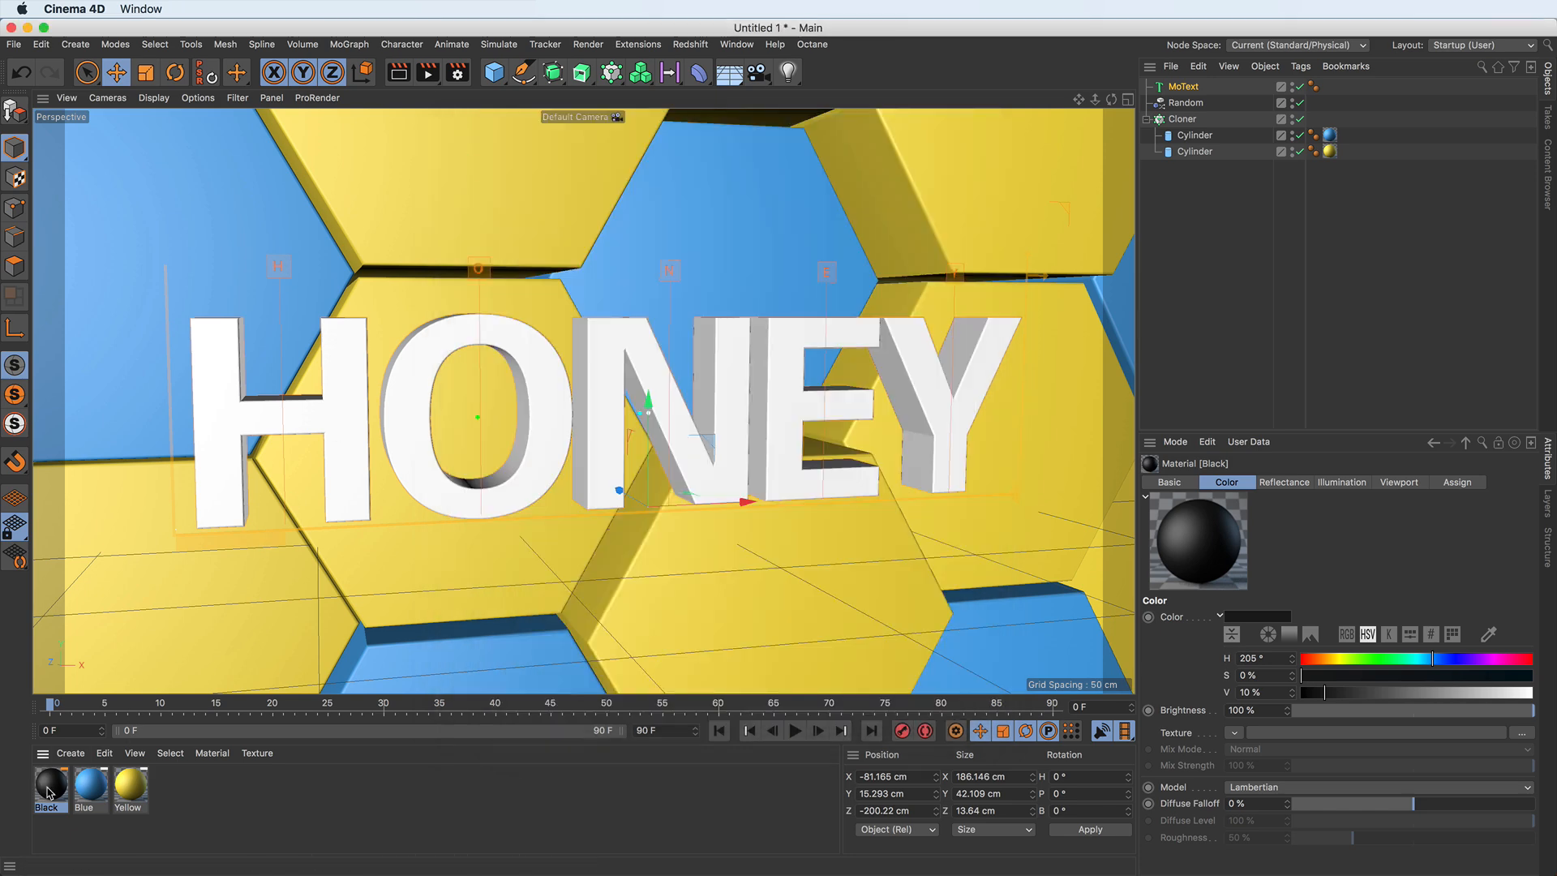
drag(54, 792, 605, 381)
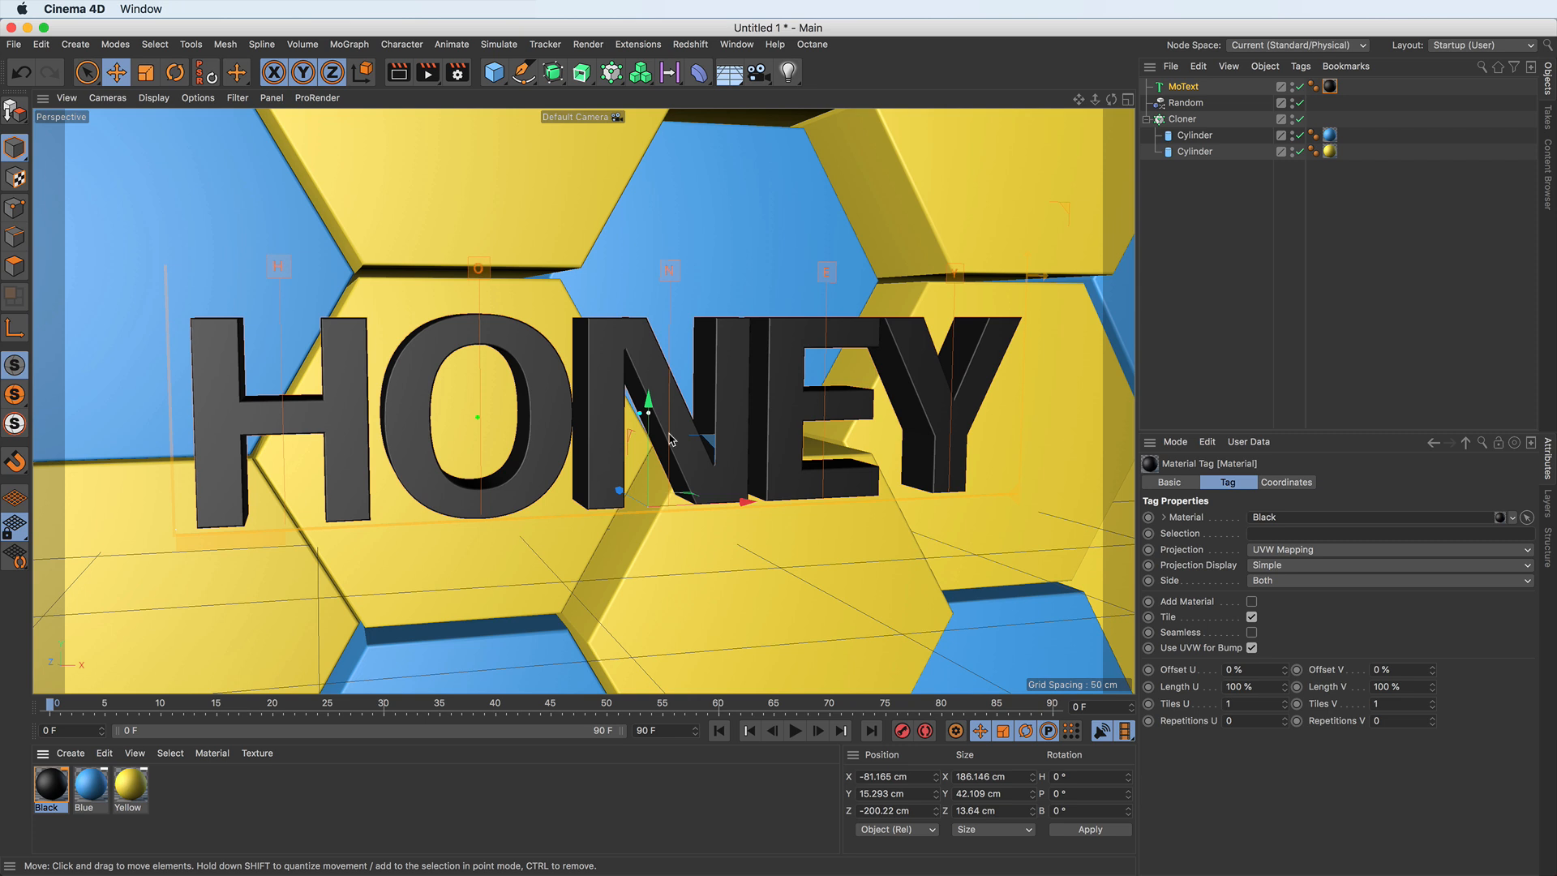
Step: Hide the text's 3D kerning handles and change the text from HONEY to MAXON
click(1183, 89)
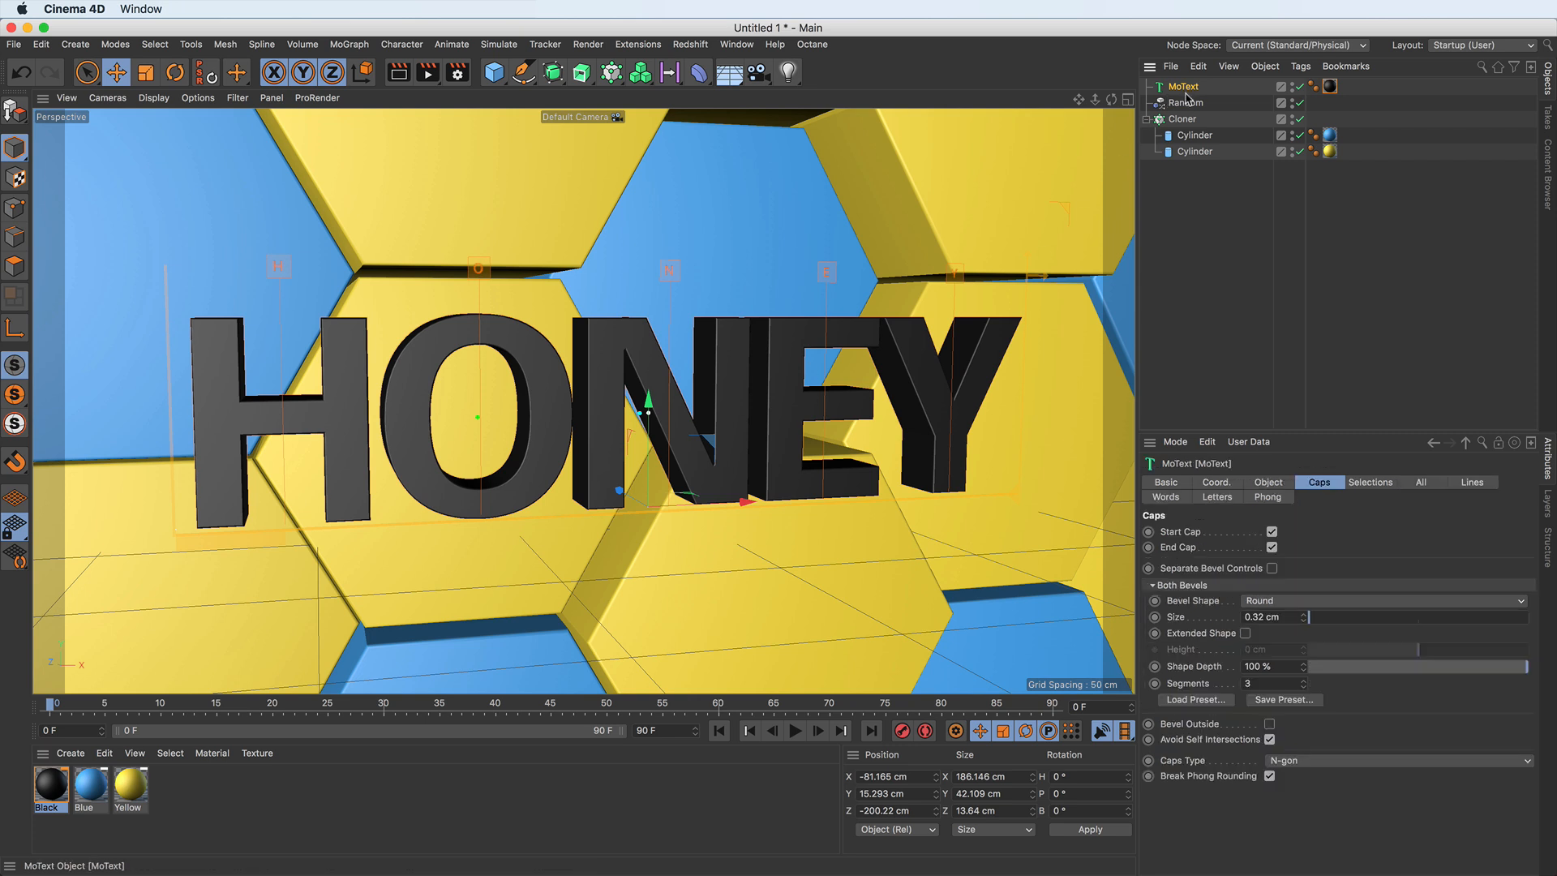
click(1268, 484)
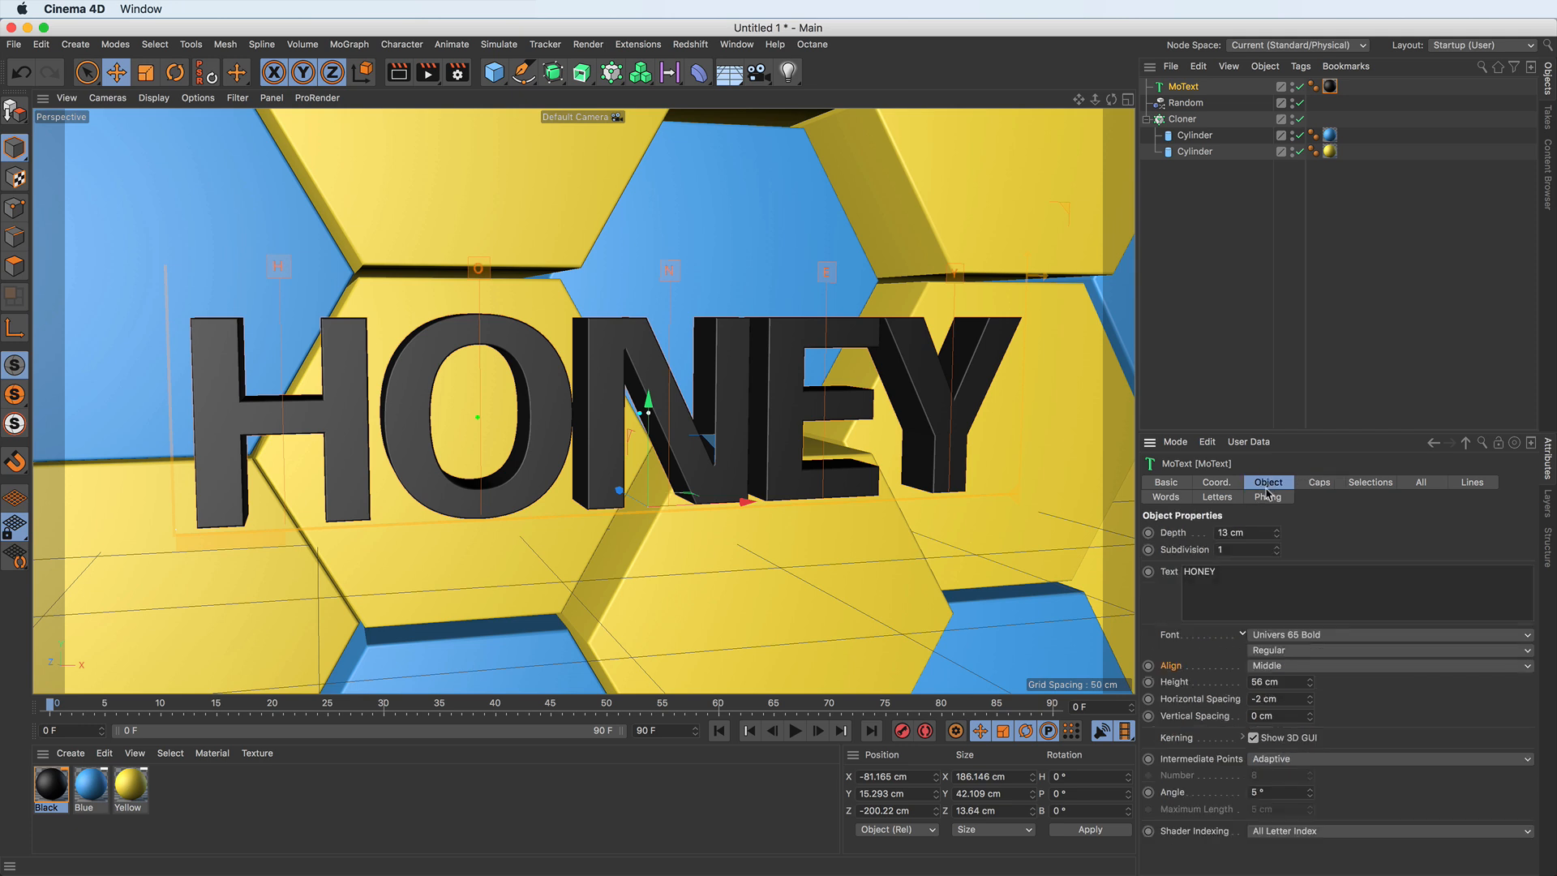
click(1253, 738)
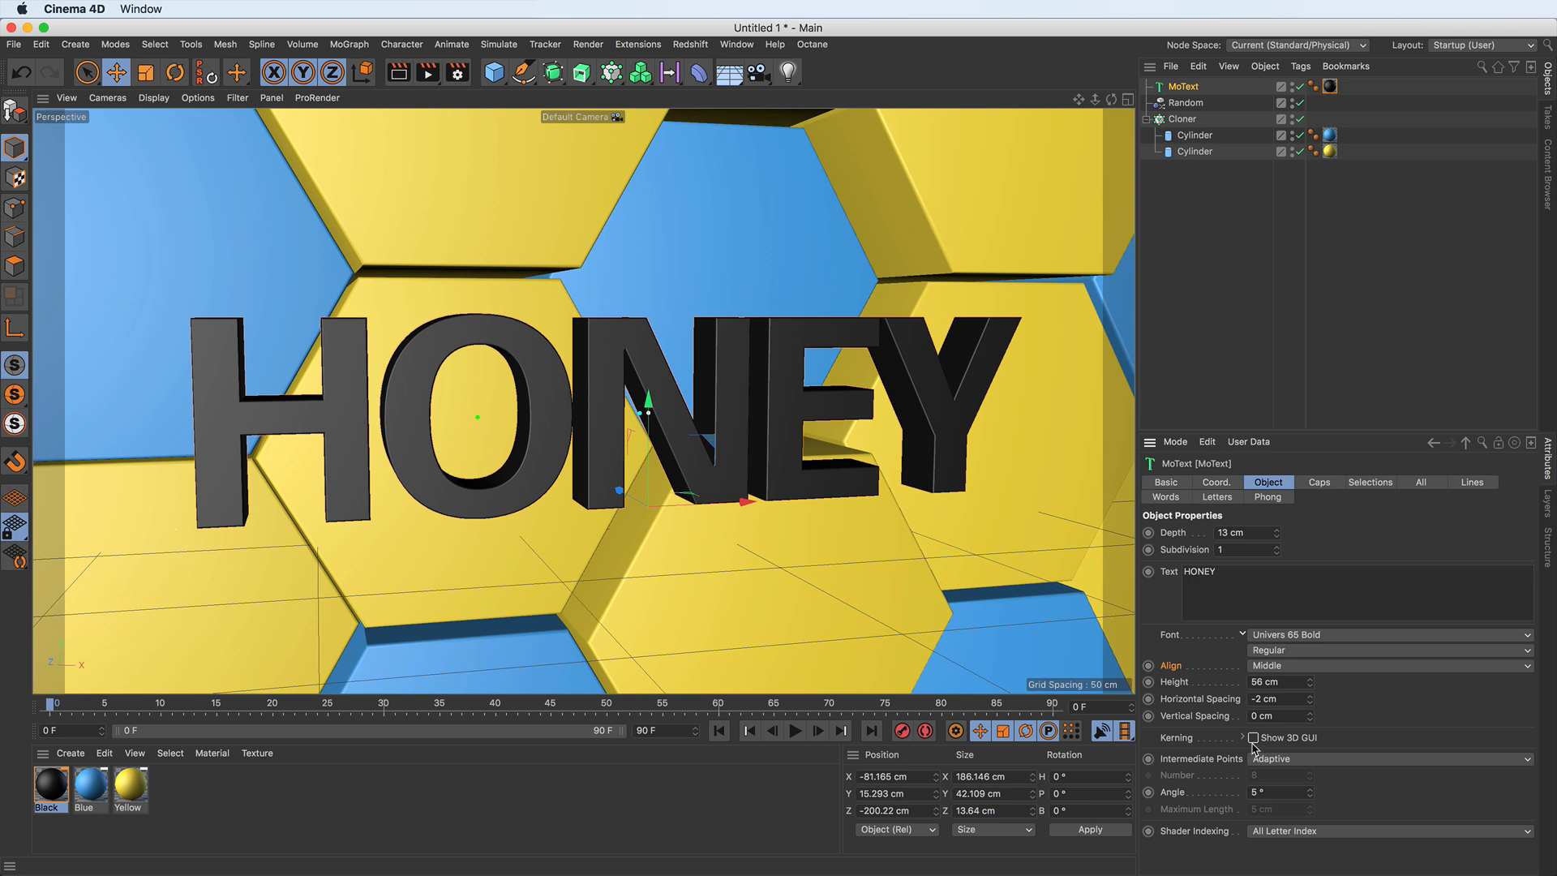
drag(1233, 574, 1112, 563)
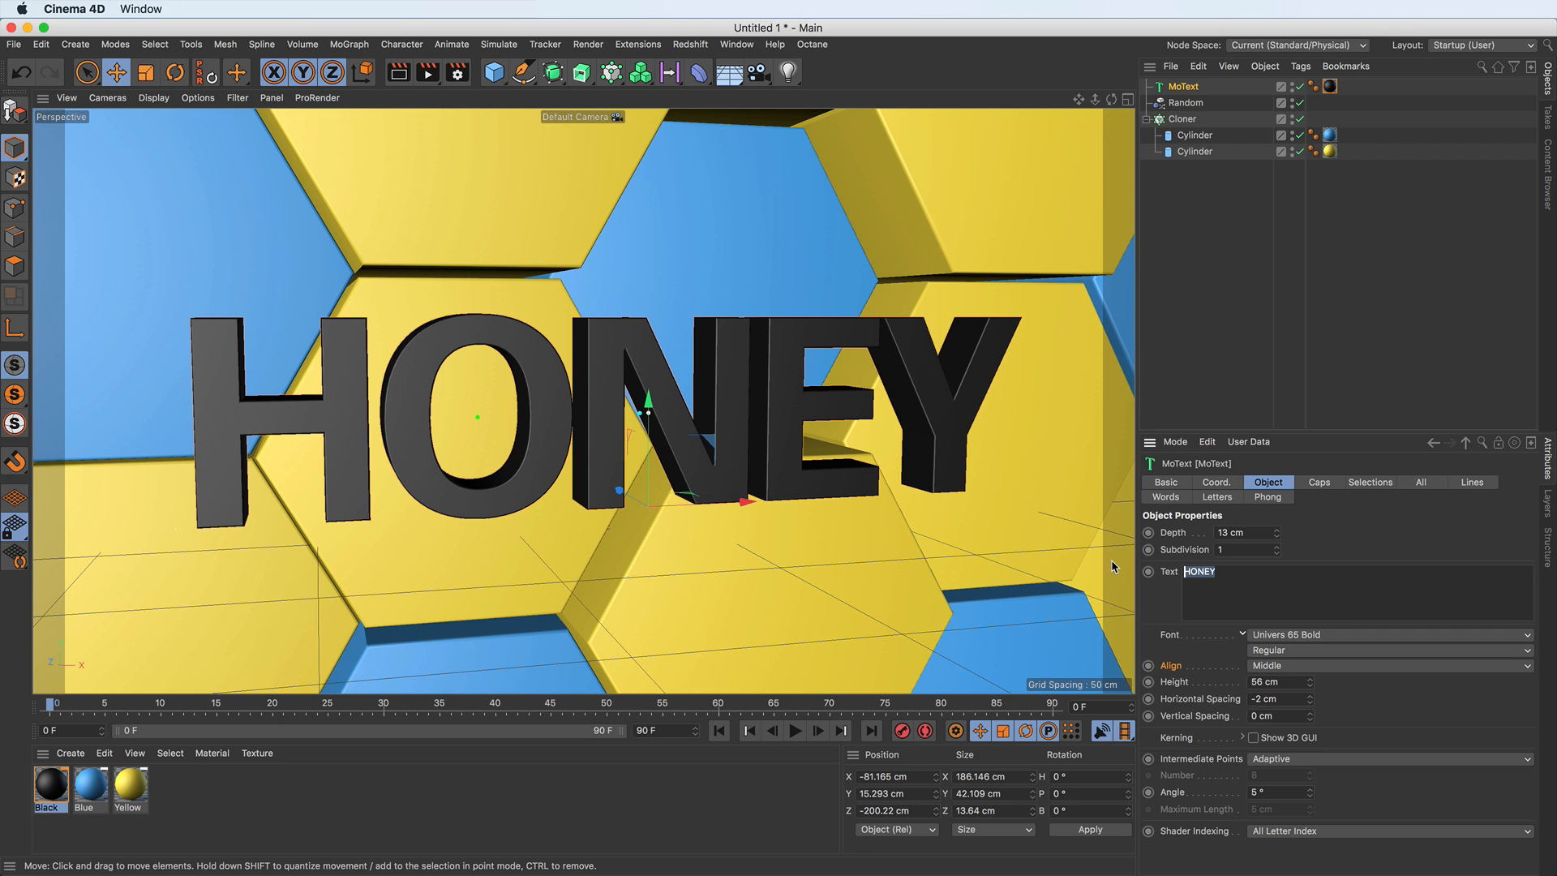
text(MAXON)
click(1261, 523)
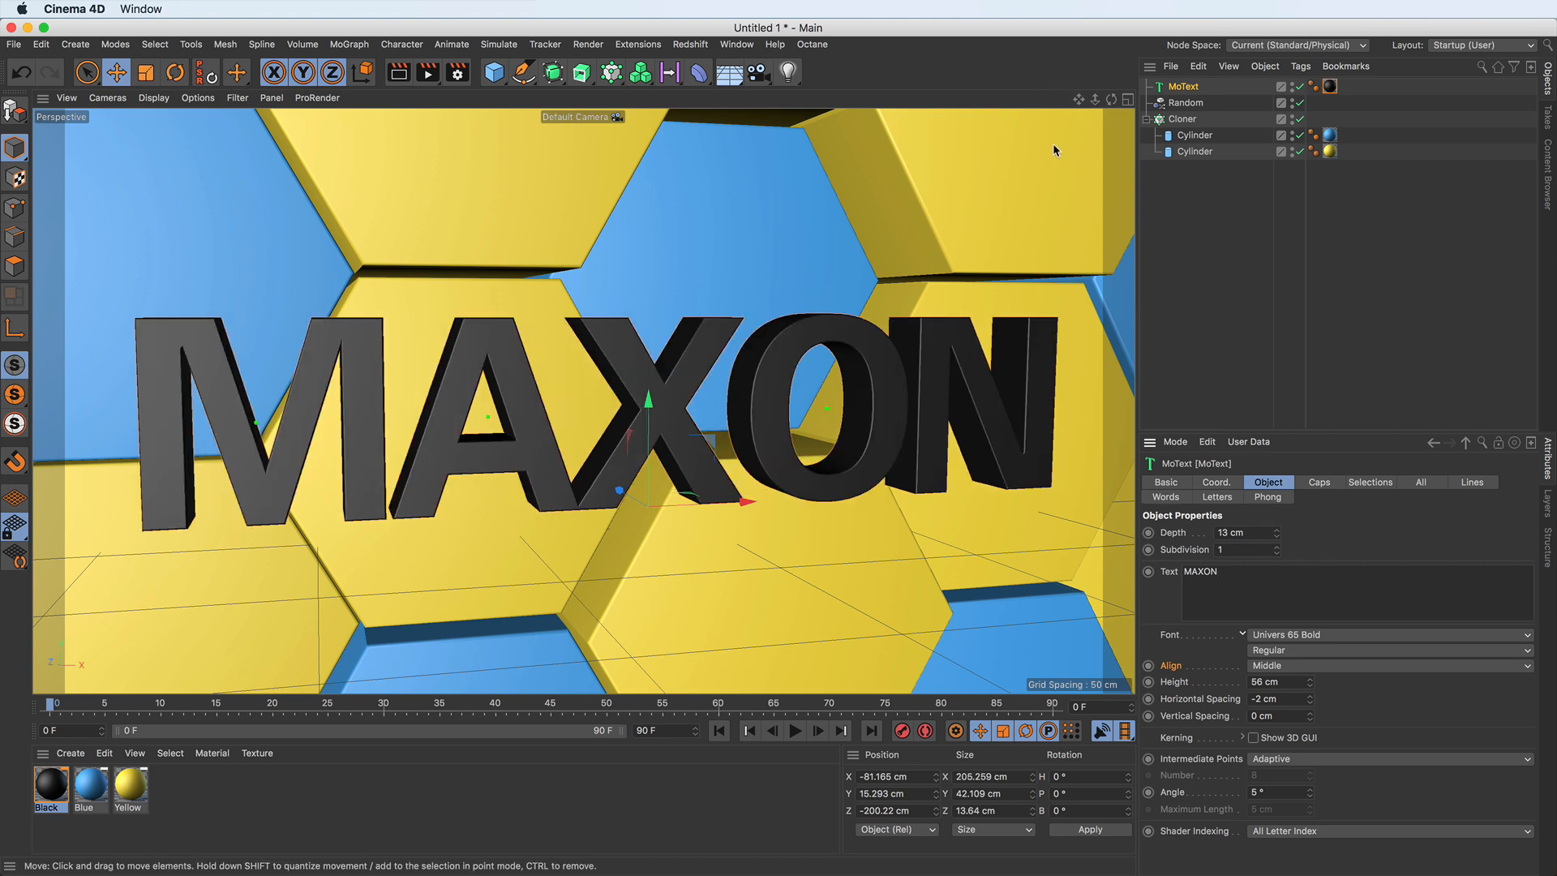
Step: Kern the X and O of MAXON with the 3D kerning handles, then hide the handles and deselect the text
drag(1094, 99, 564, 446)
click(1253, 738)
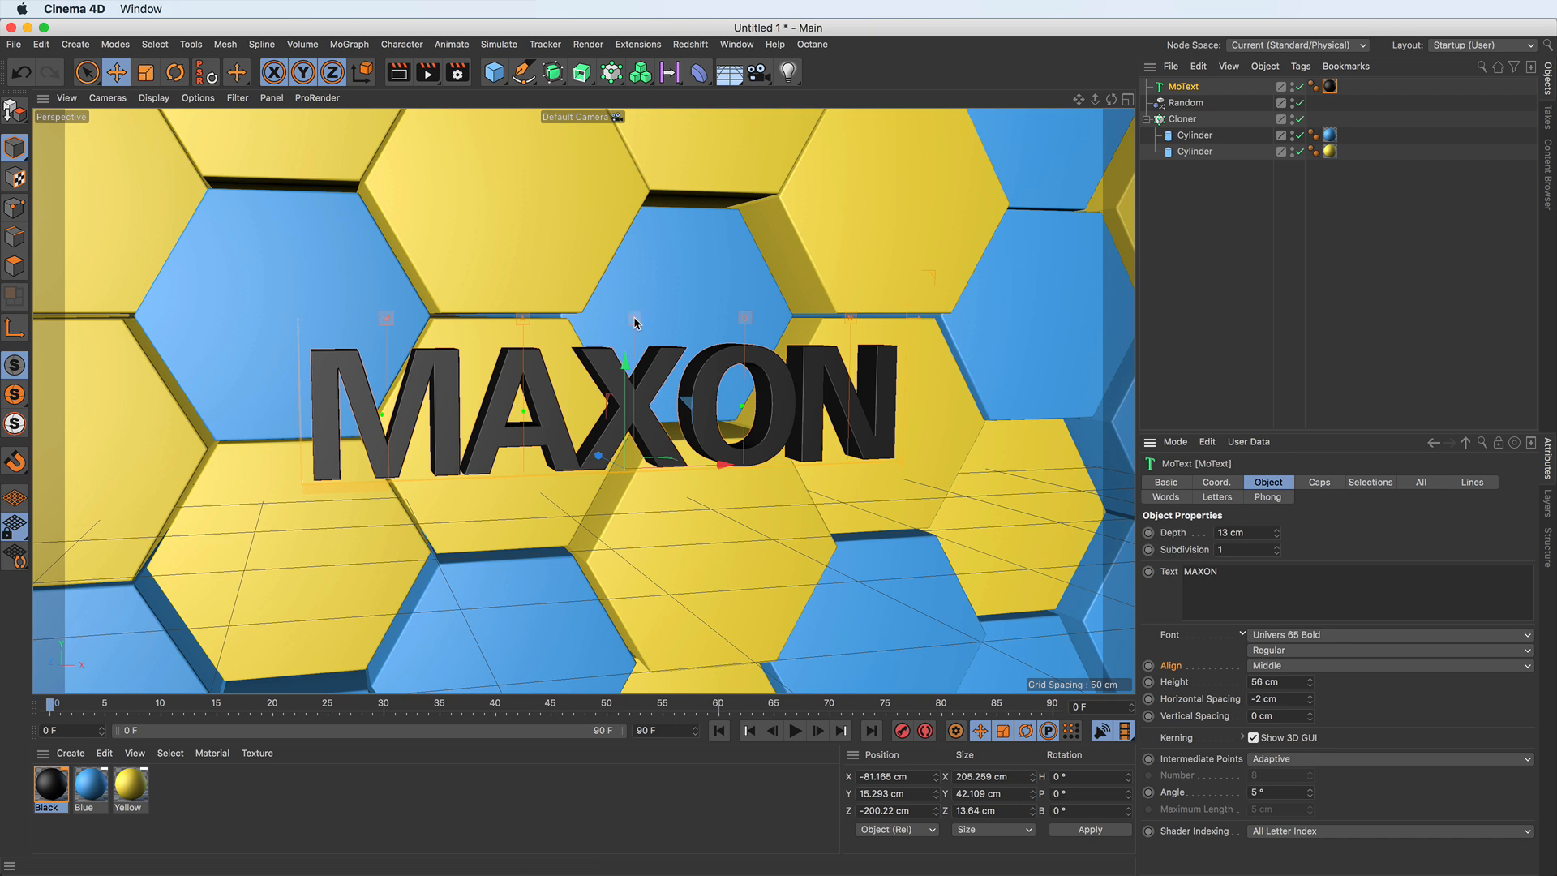
drag(633, 318, 646, 321)
drag(747, 321, 744, 320)
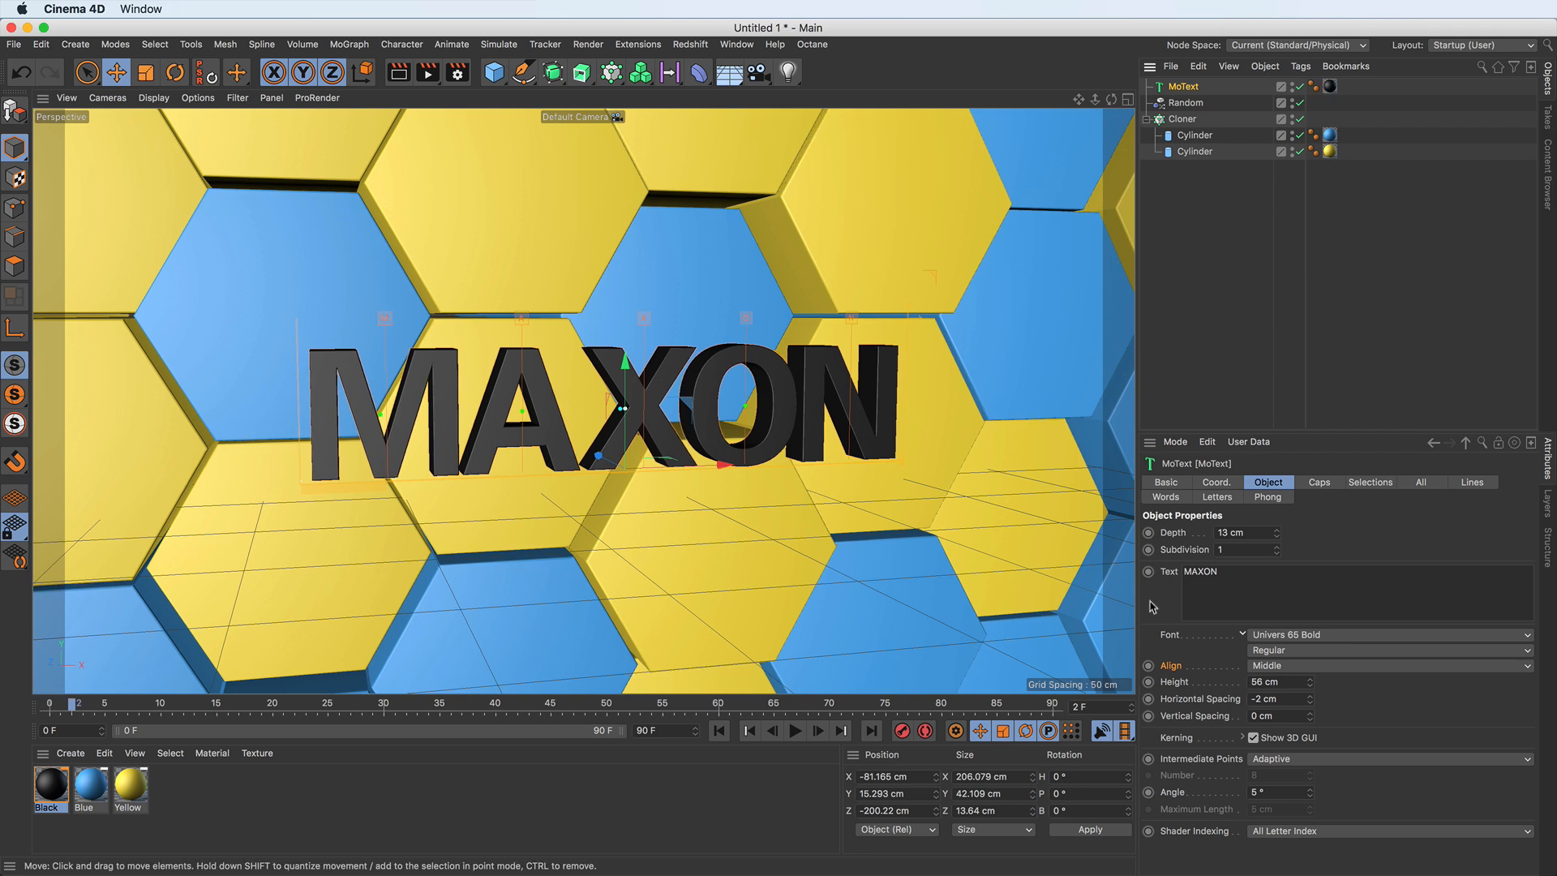
click(1254, 737)
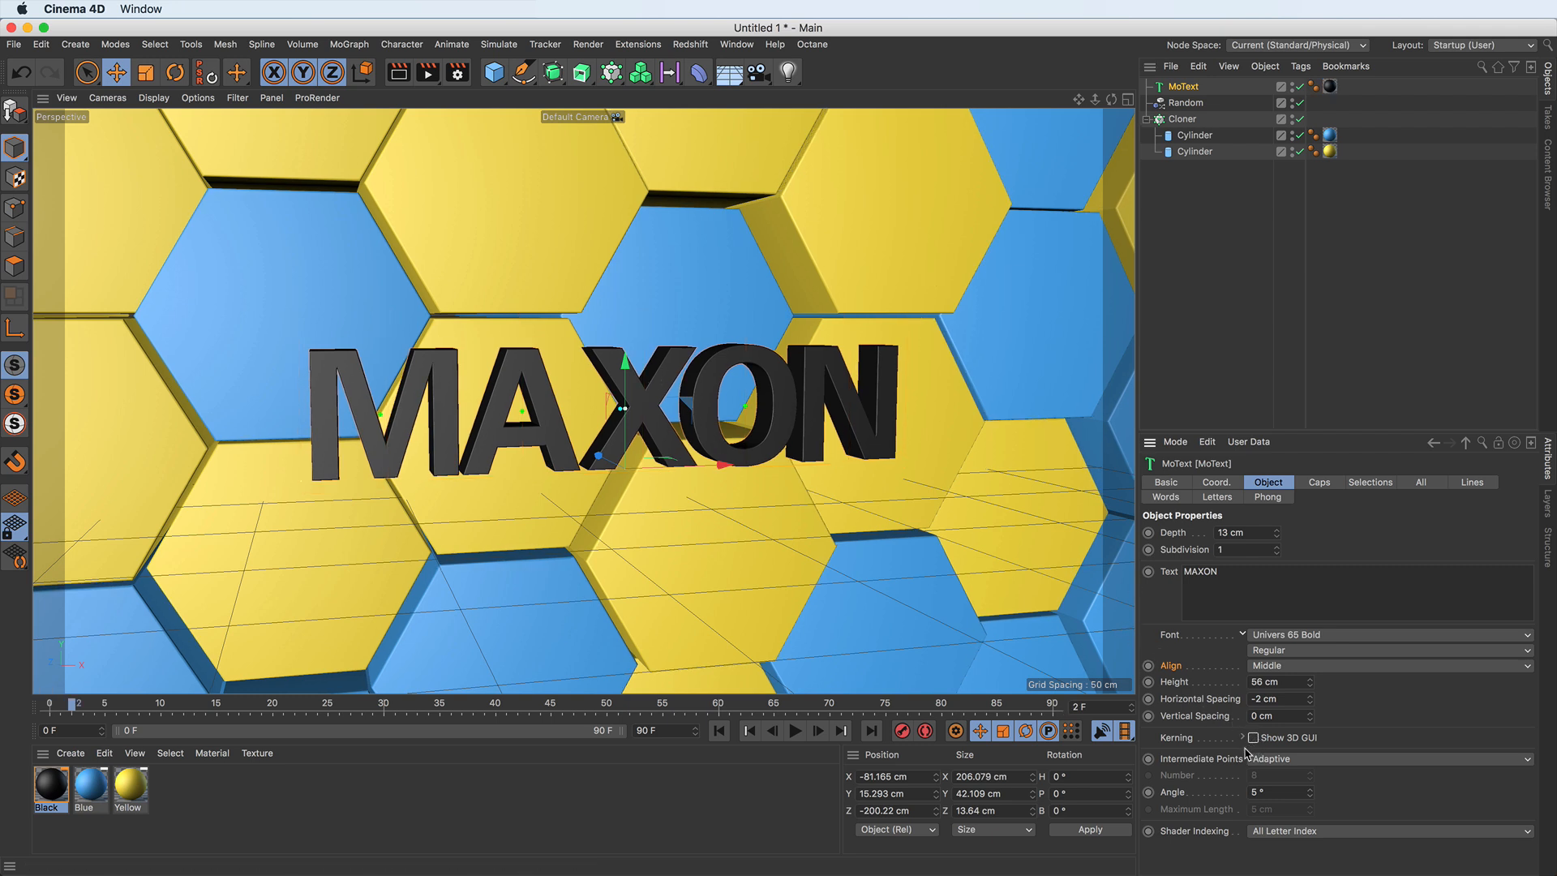
click(1356, 410)
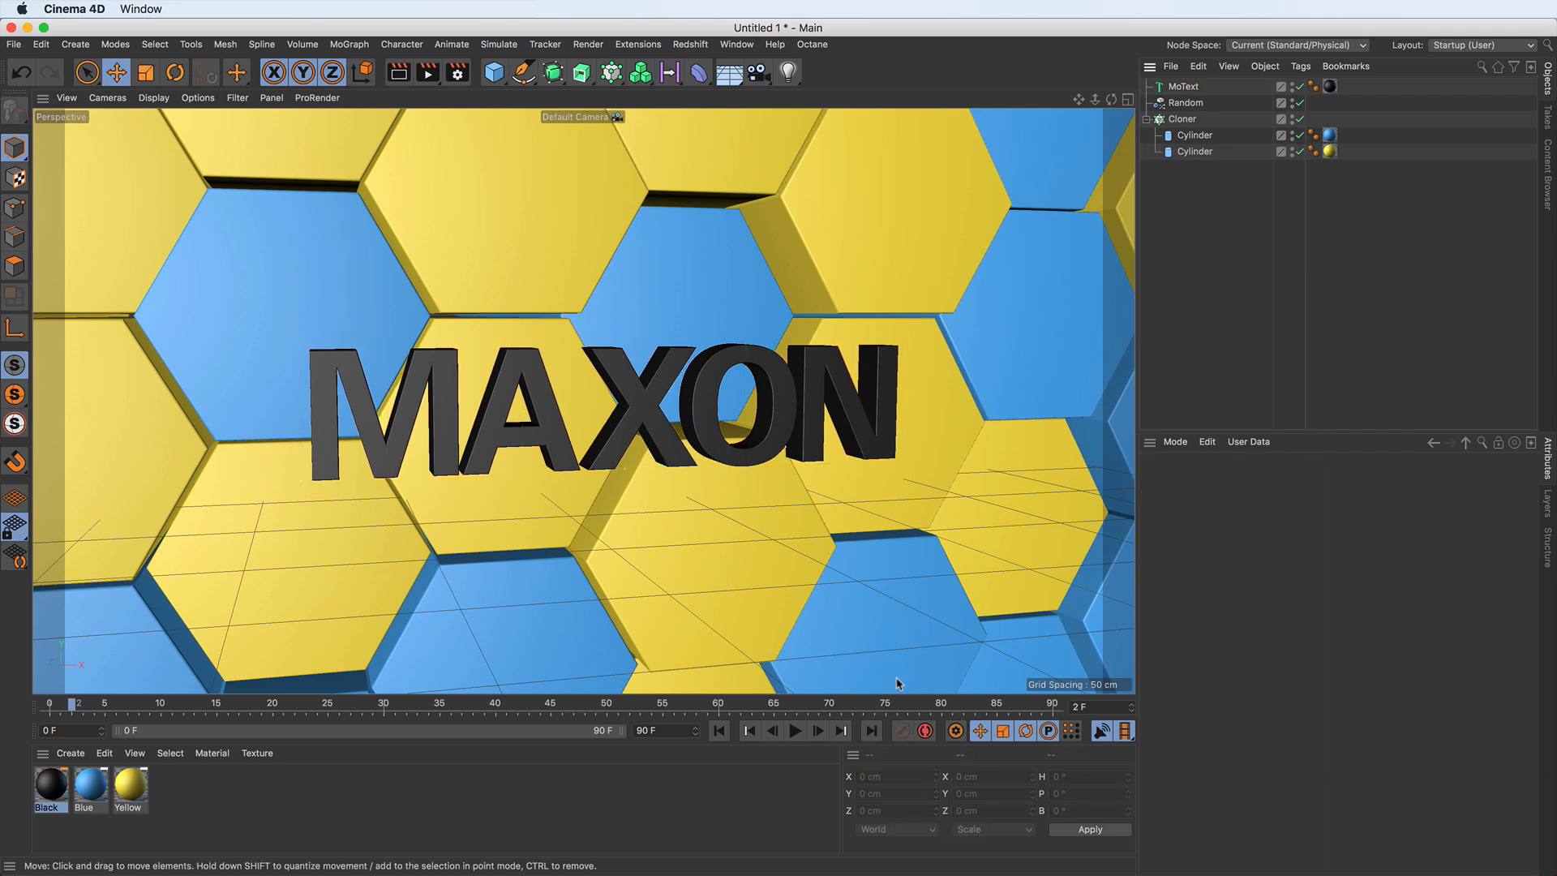
Step: Play the animation to preview the moving honeycomb wall behind the MAXON text, and stop playback
click(794, 731)
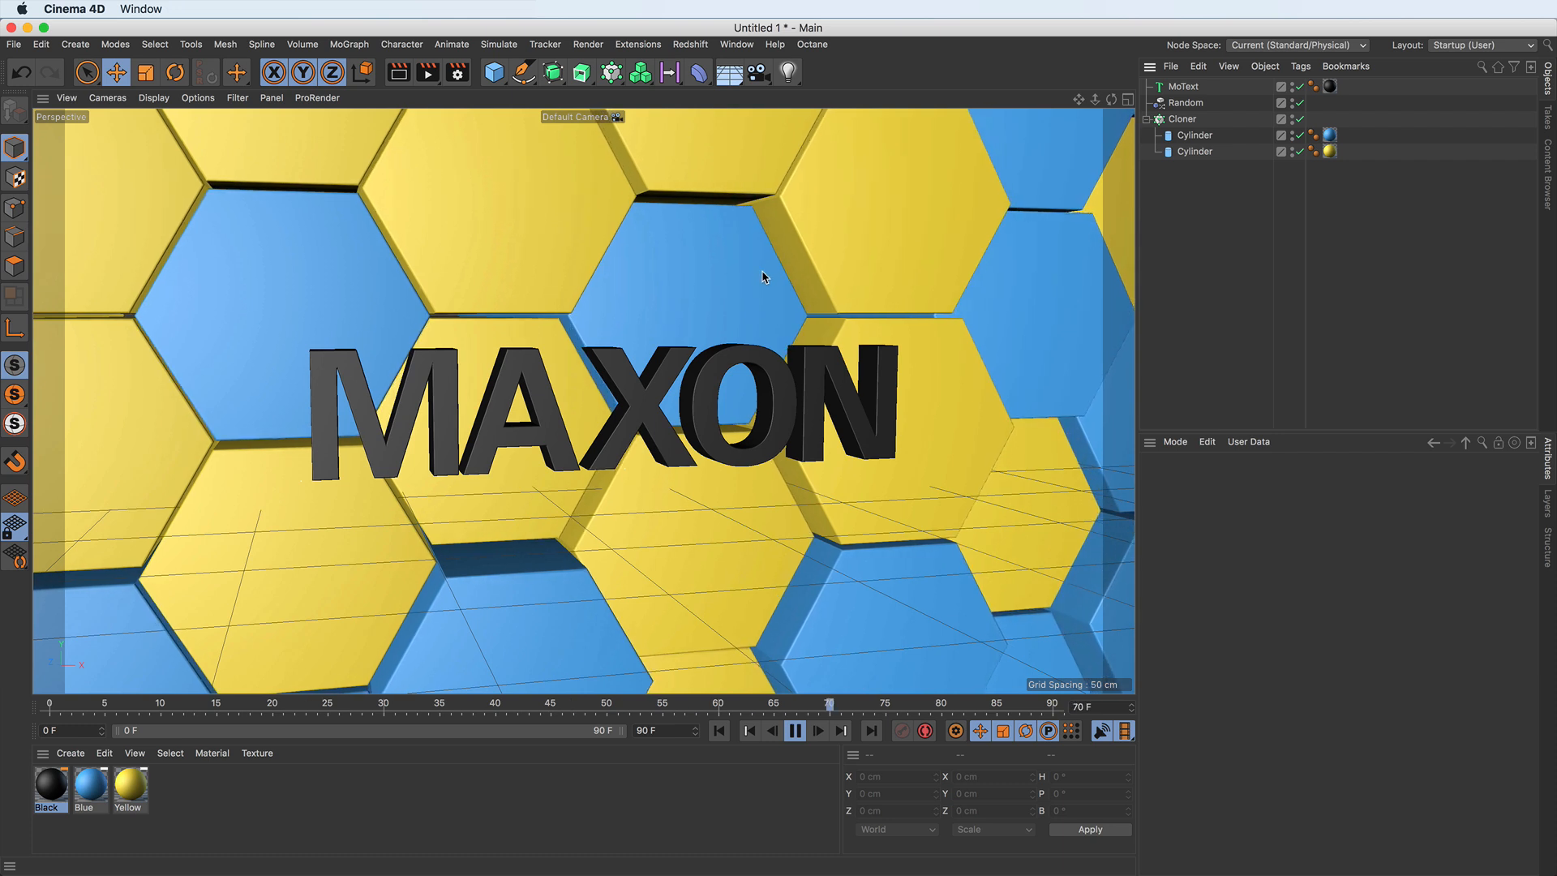
key(F8)
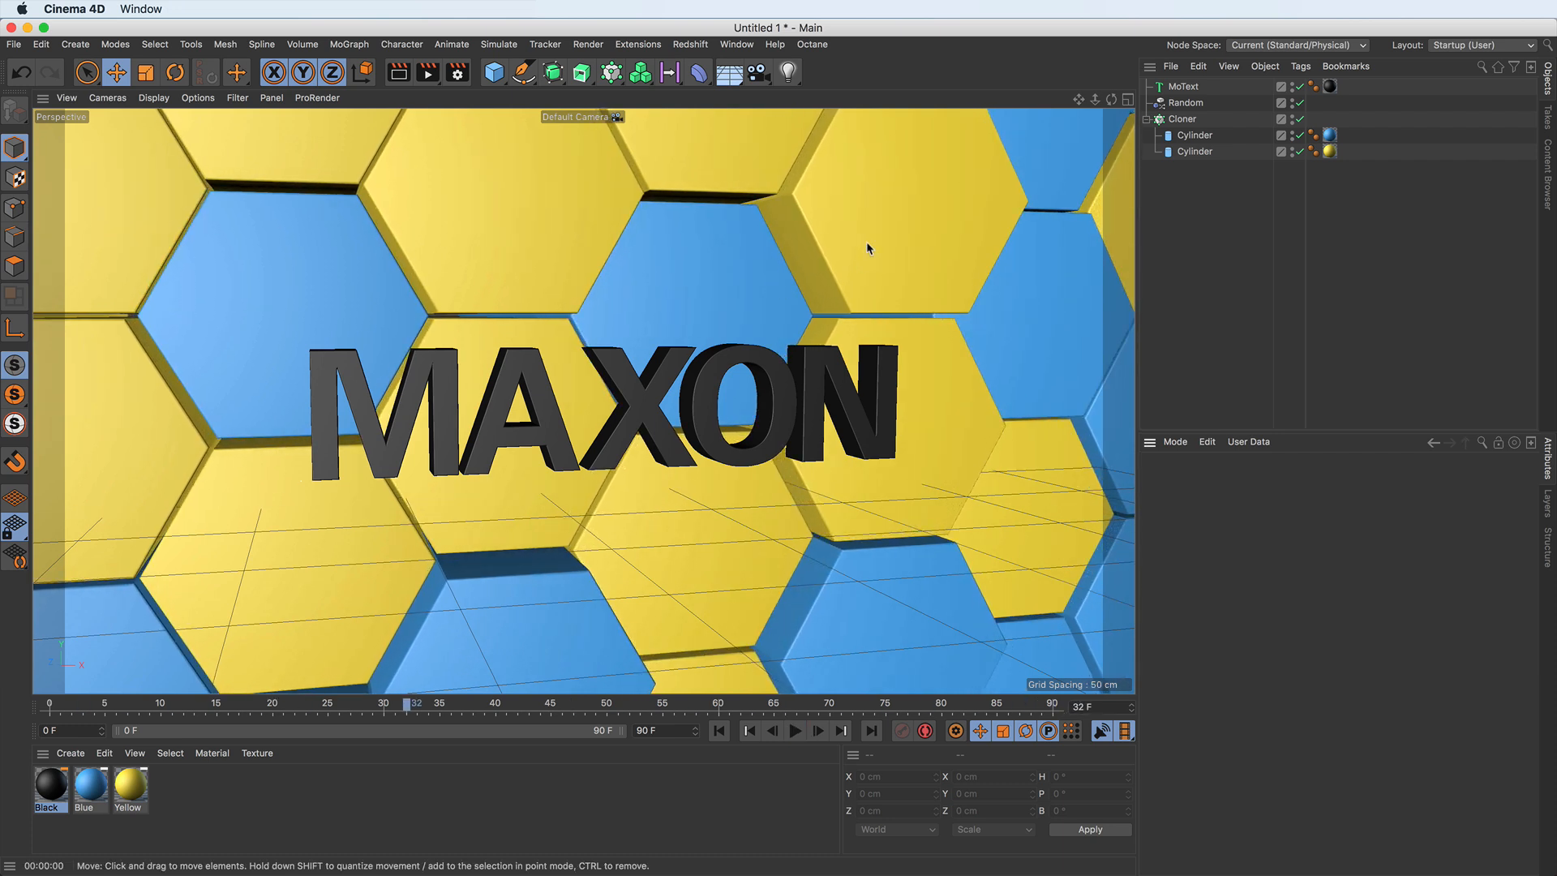
Step: Show the Lights & Camera layer's hidden light objects in the object list
click(787, 76)
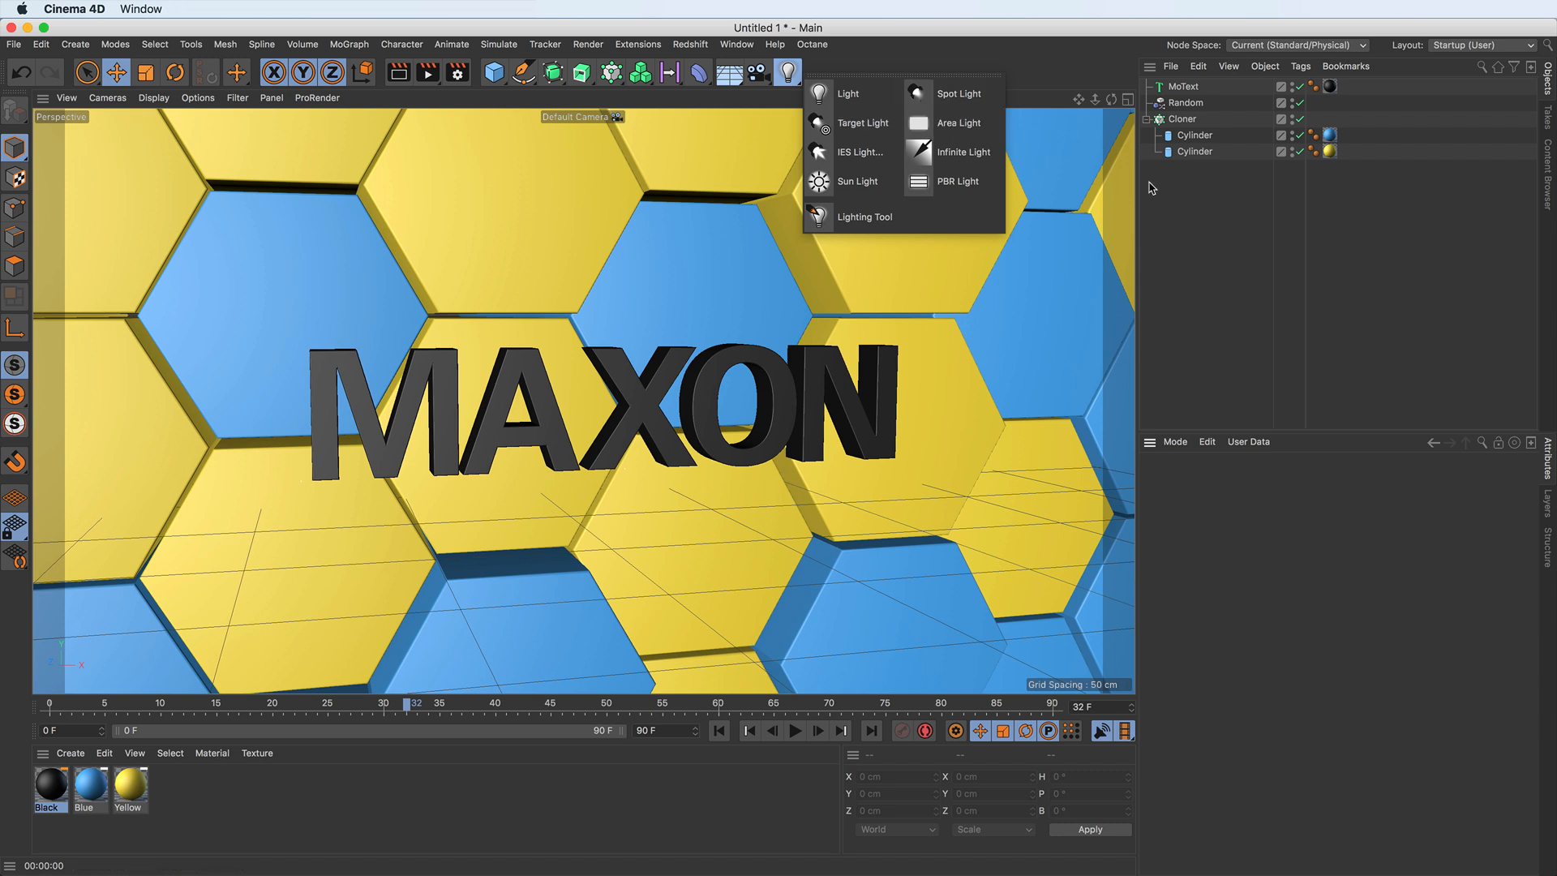
click(1547, 507)
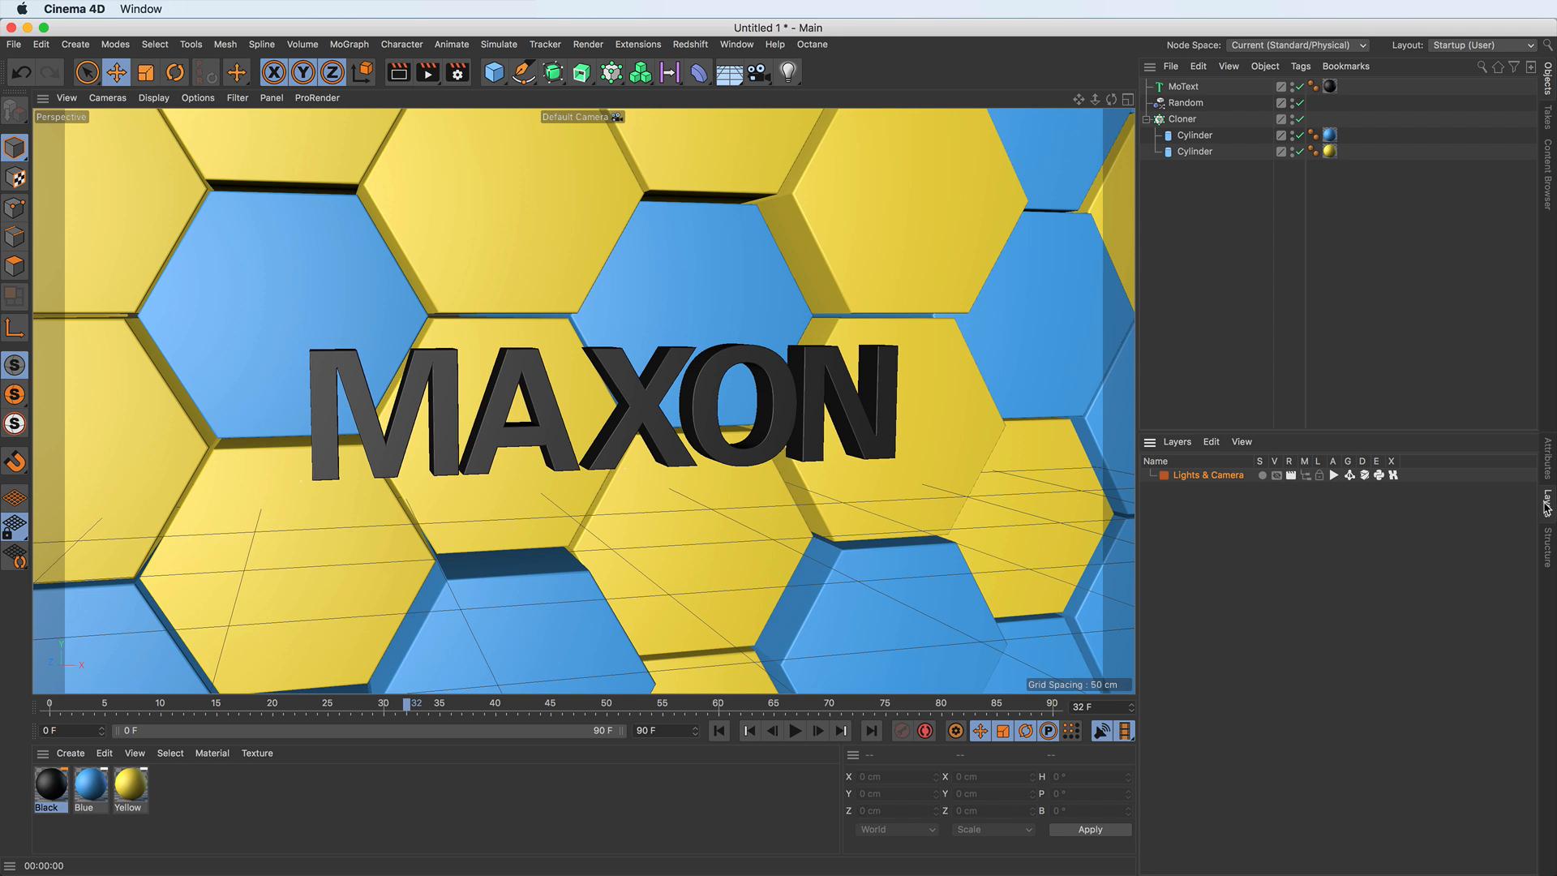
click(1305, 476)
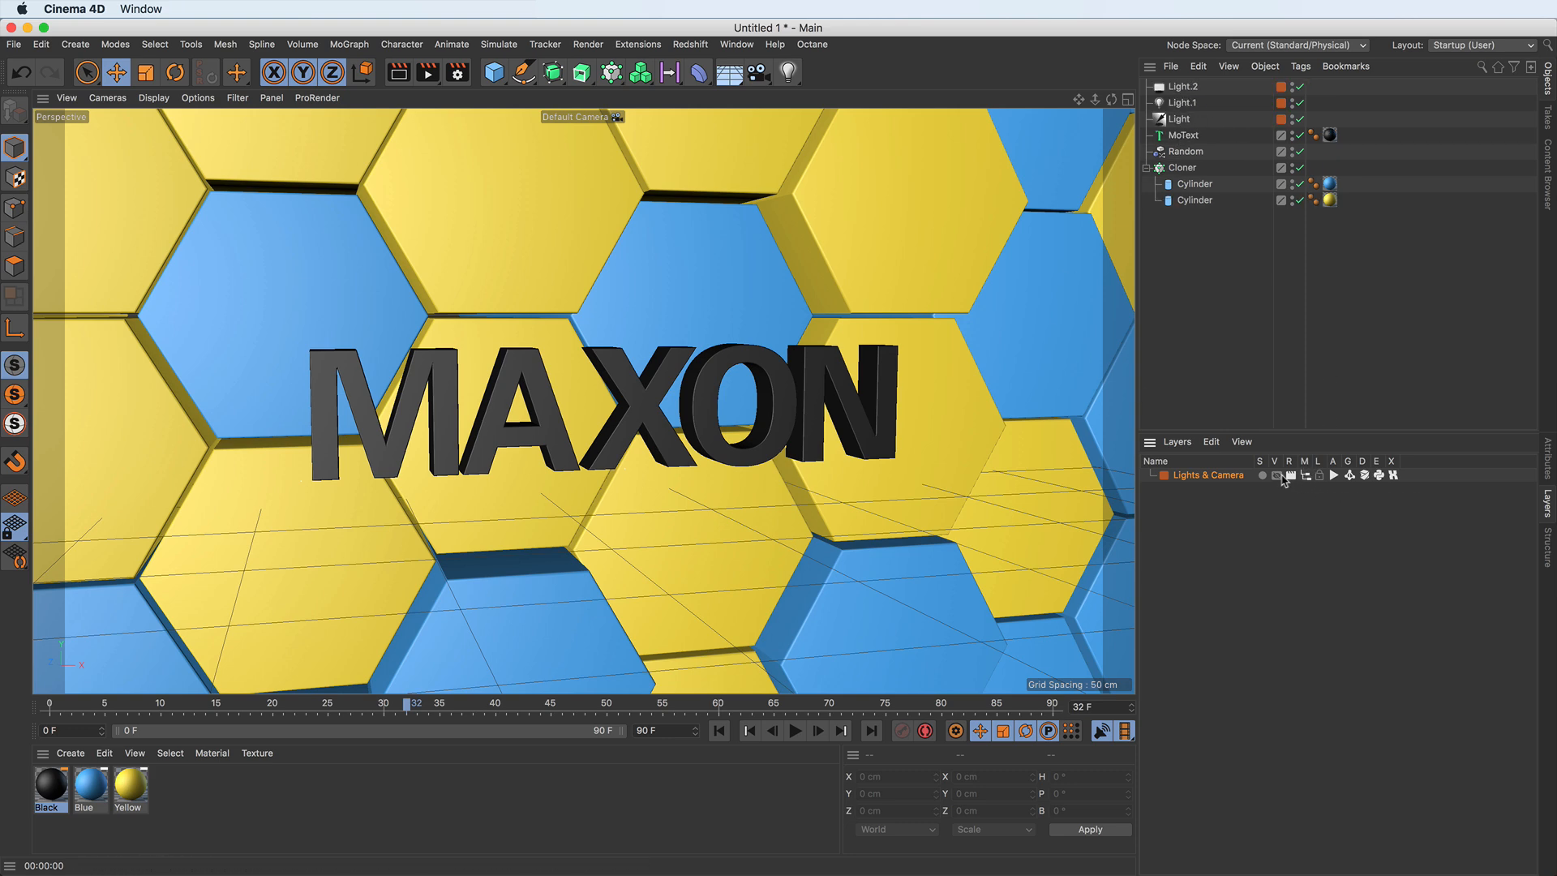
Step: Turn on viewport visibility for the Lights & Camera layer and render the current view to check the lighting
click(1277, 476)
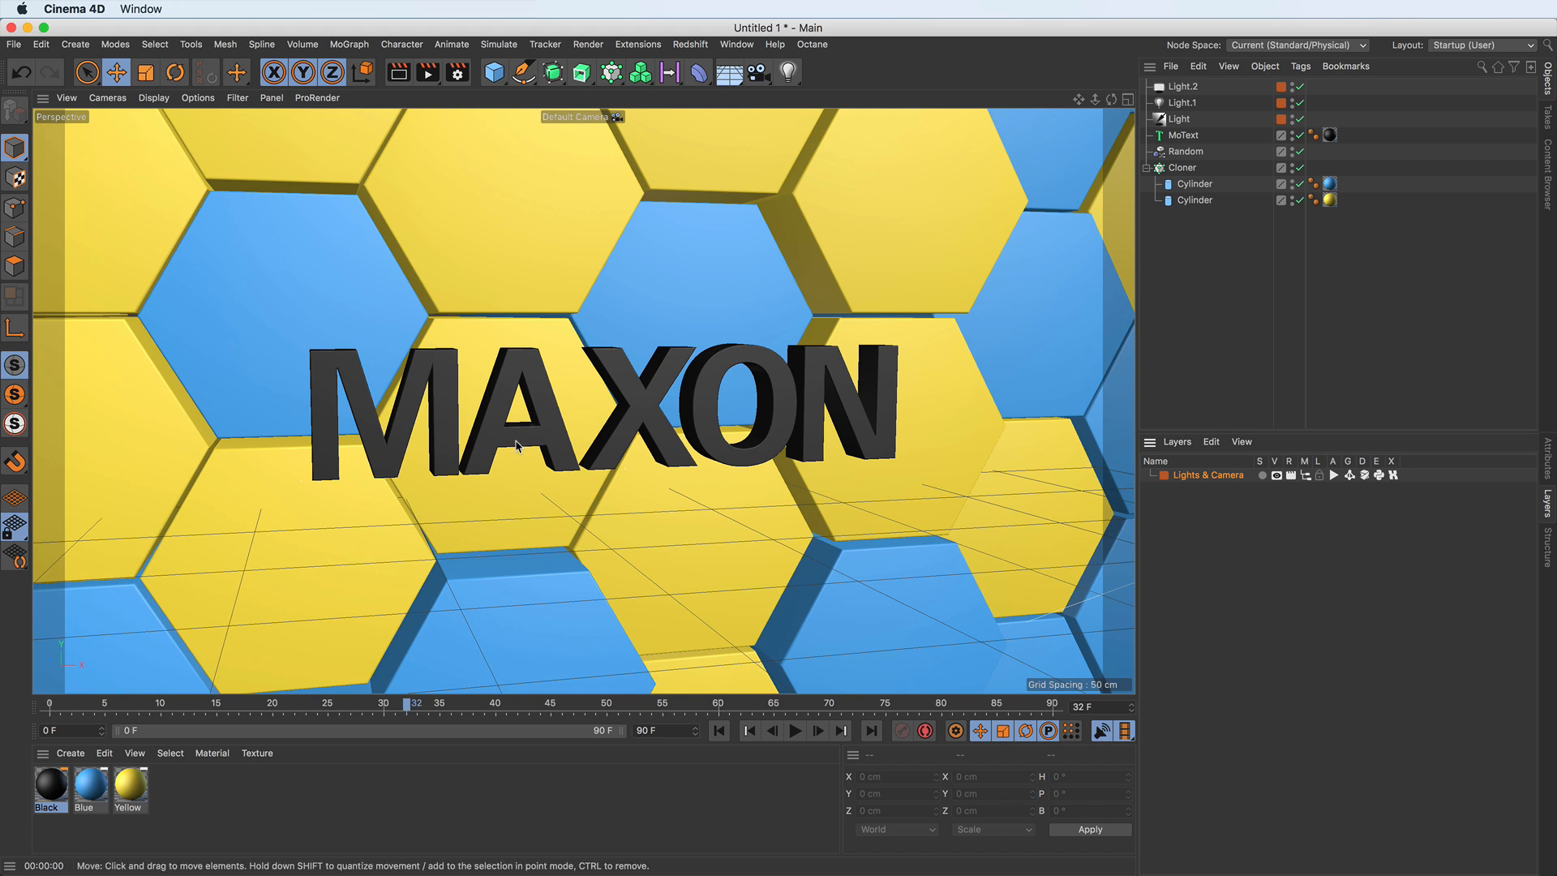
click(1547, 459)
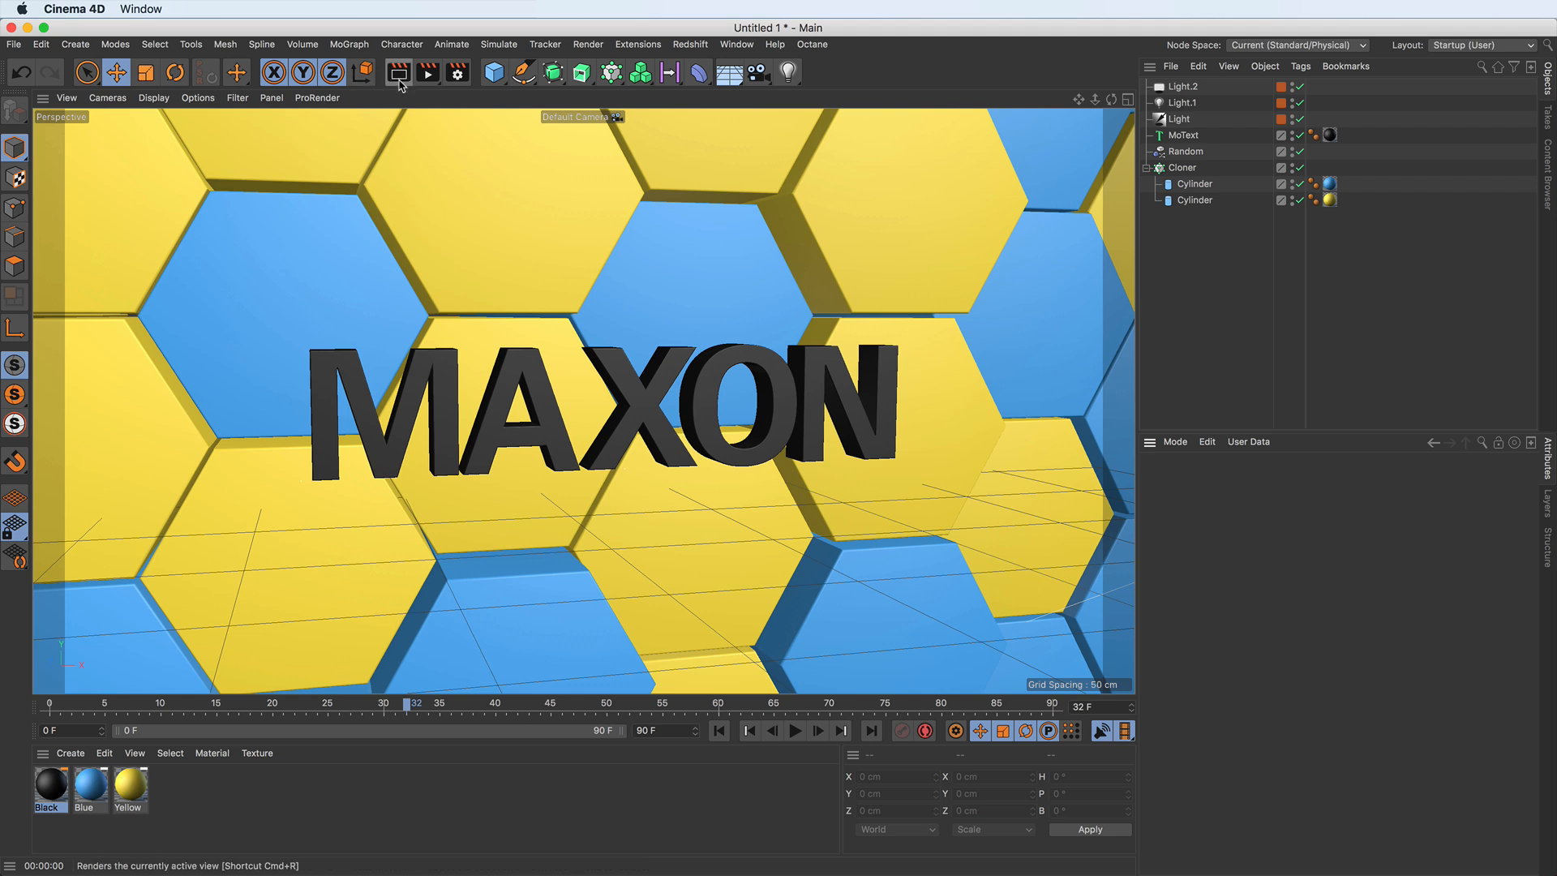
click(399, 74)
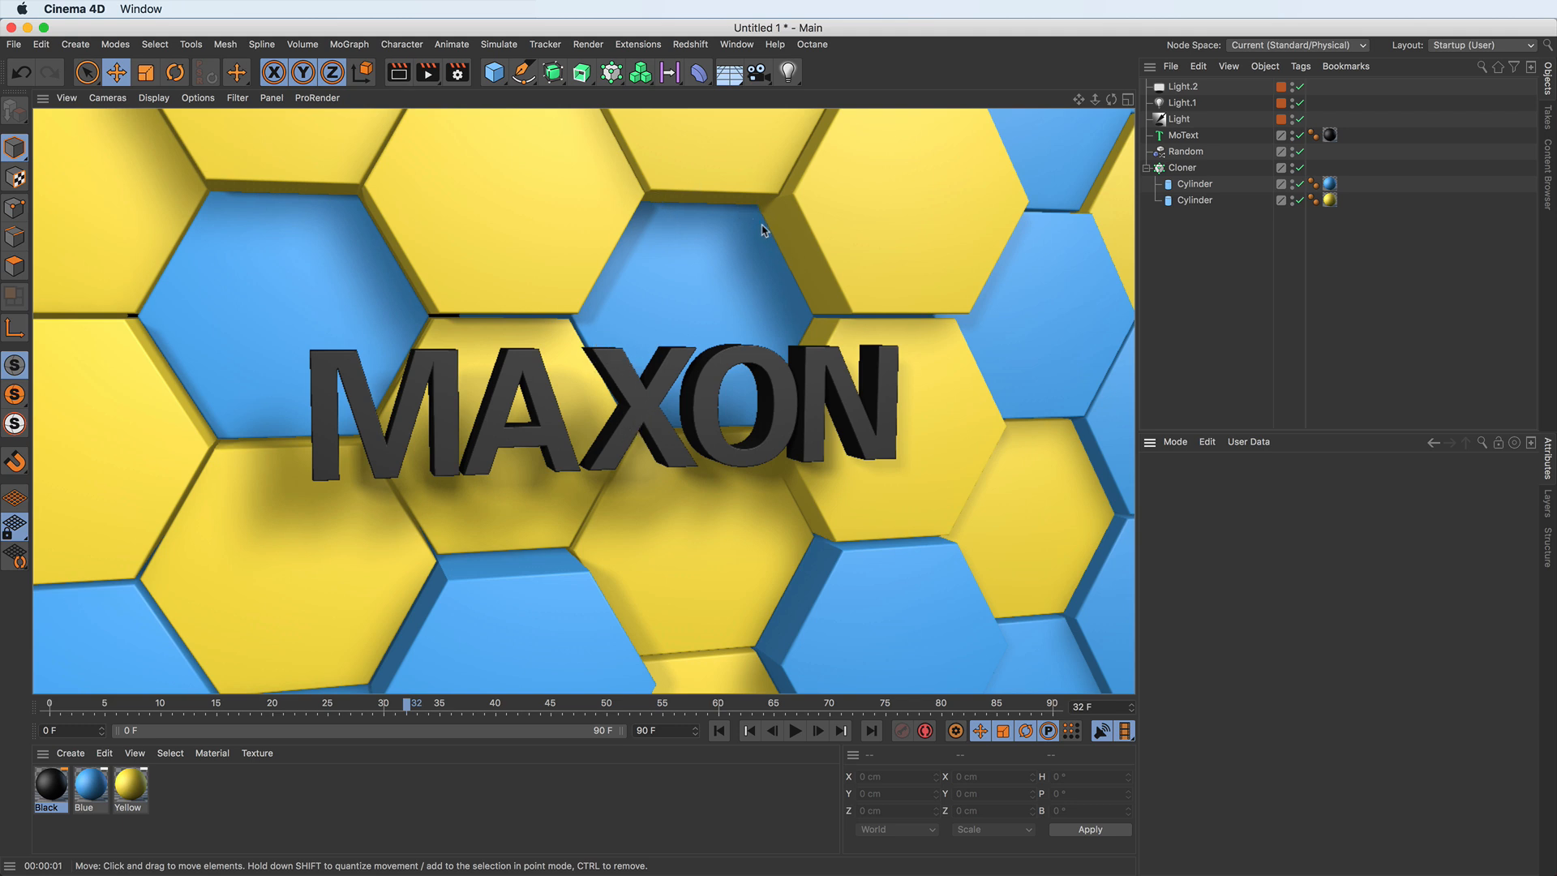
Step: Set the render output to save as MP4 with the file name Untitled in the MAXON folder
click(461, 77)
drag(564, 64, 740, 167)
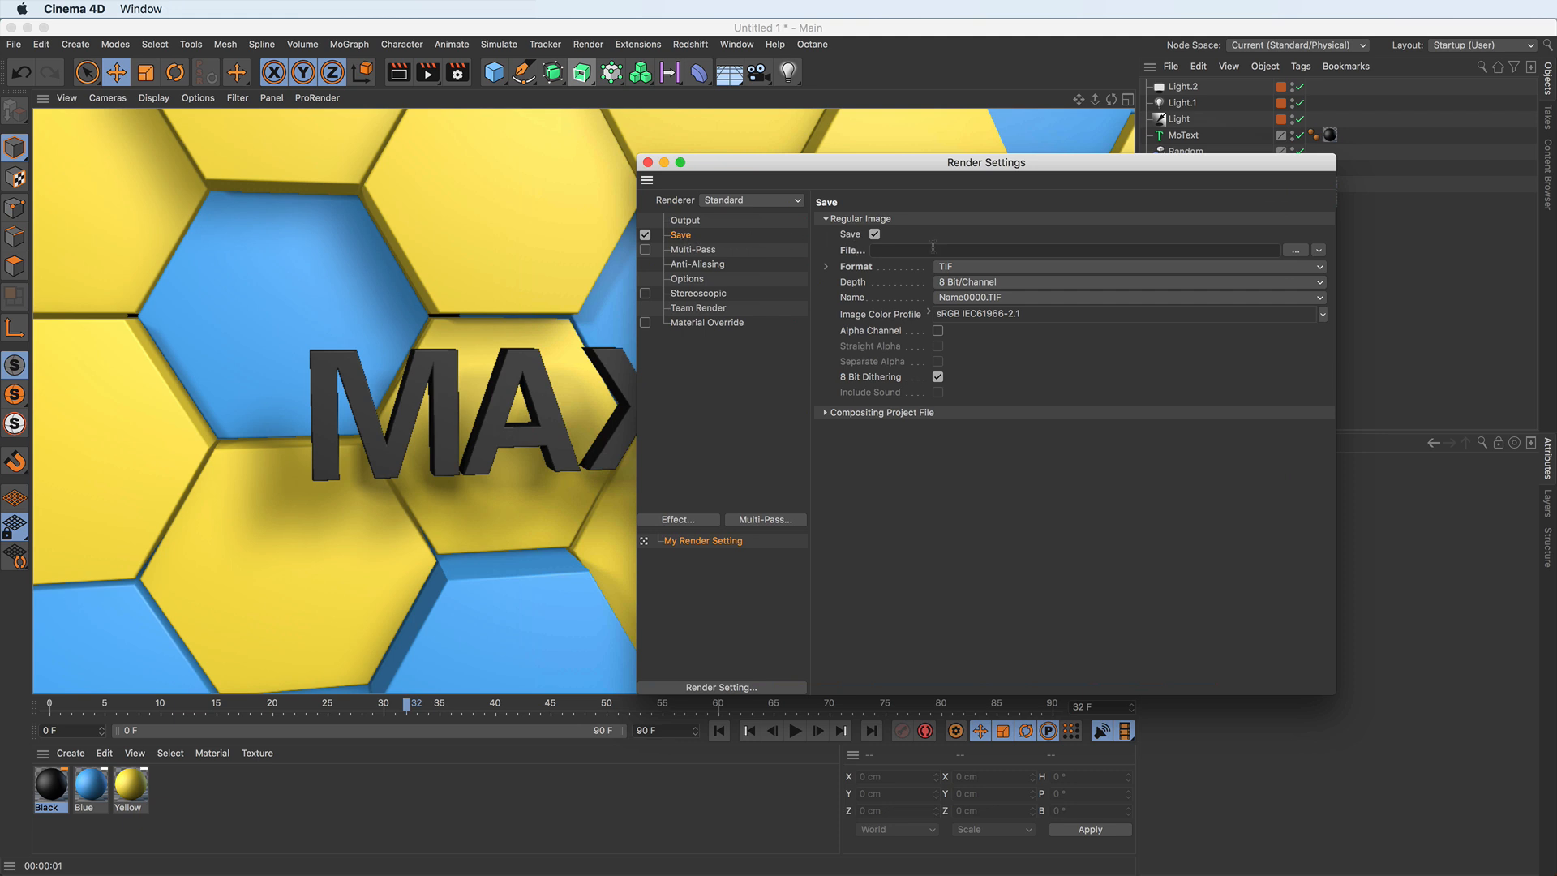
click(1028, 269)
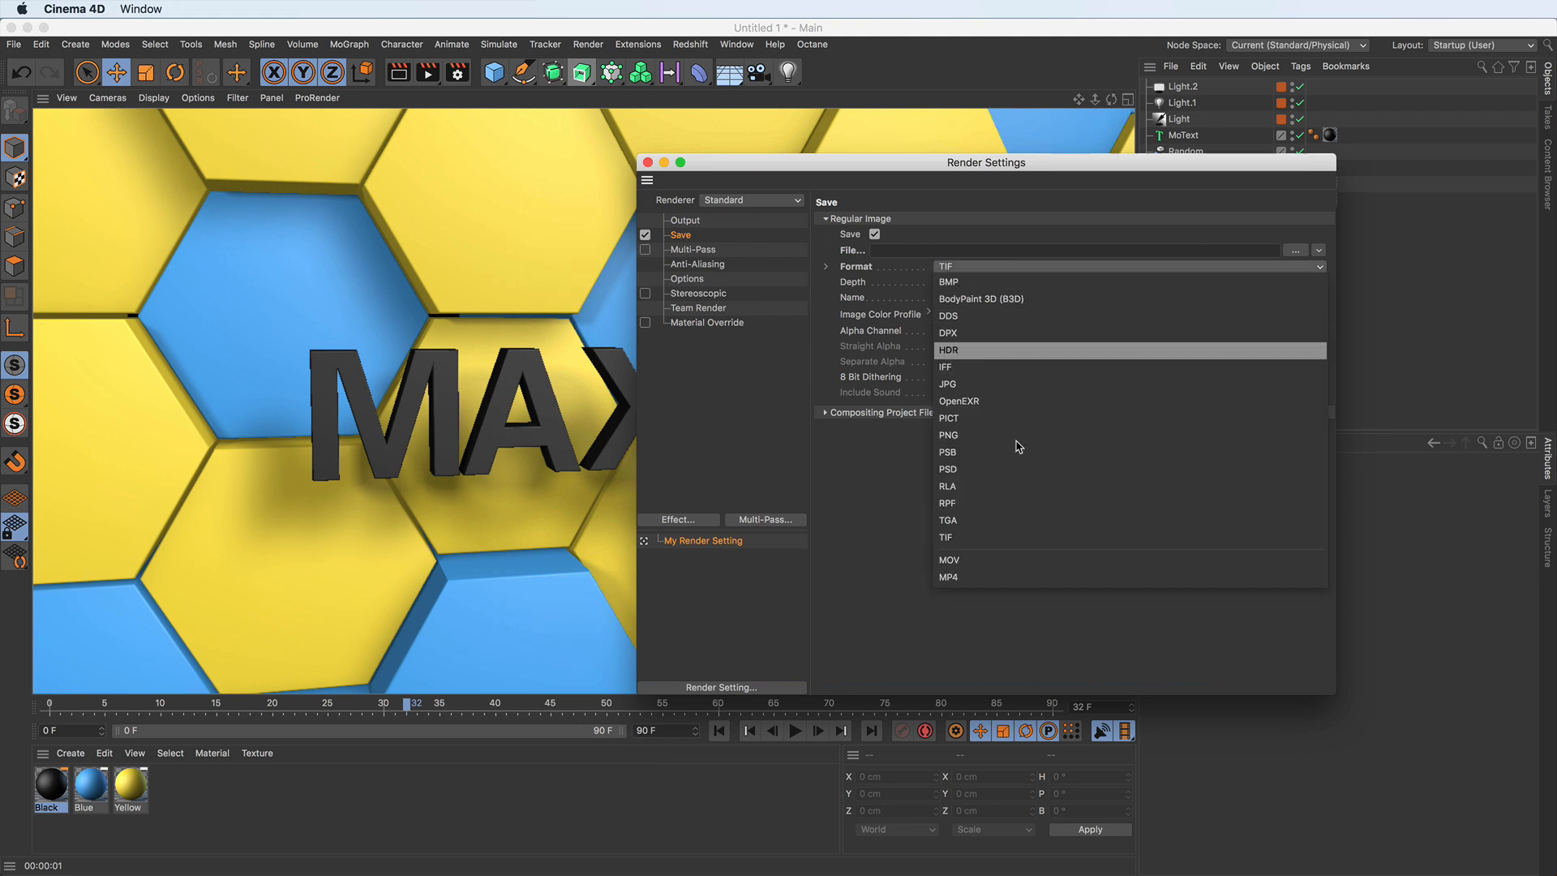
click(1019, 578)
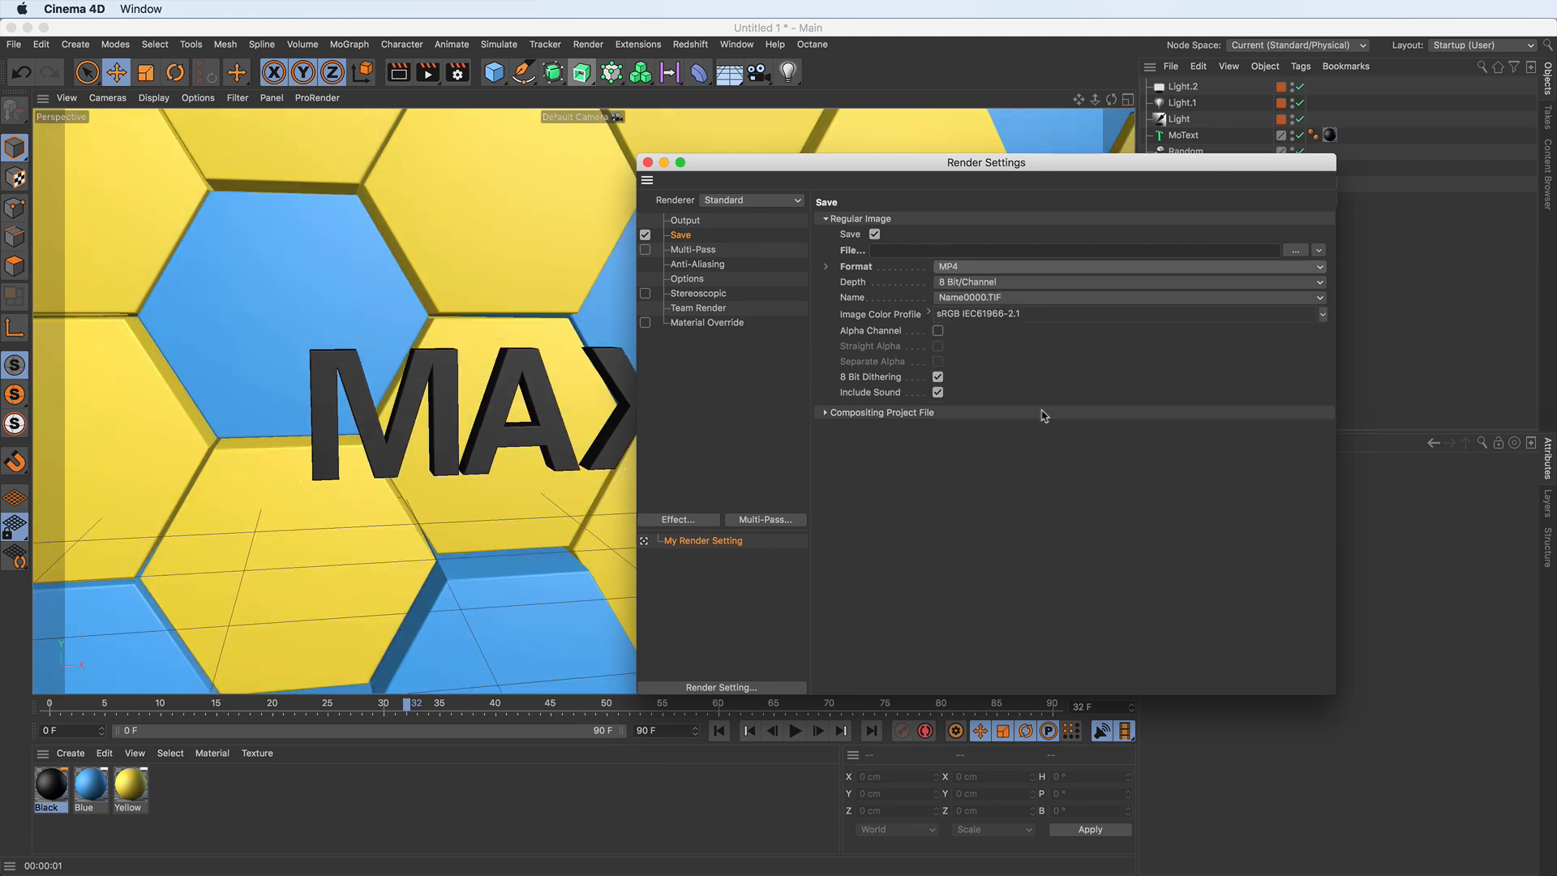
click(1295, 251)
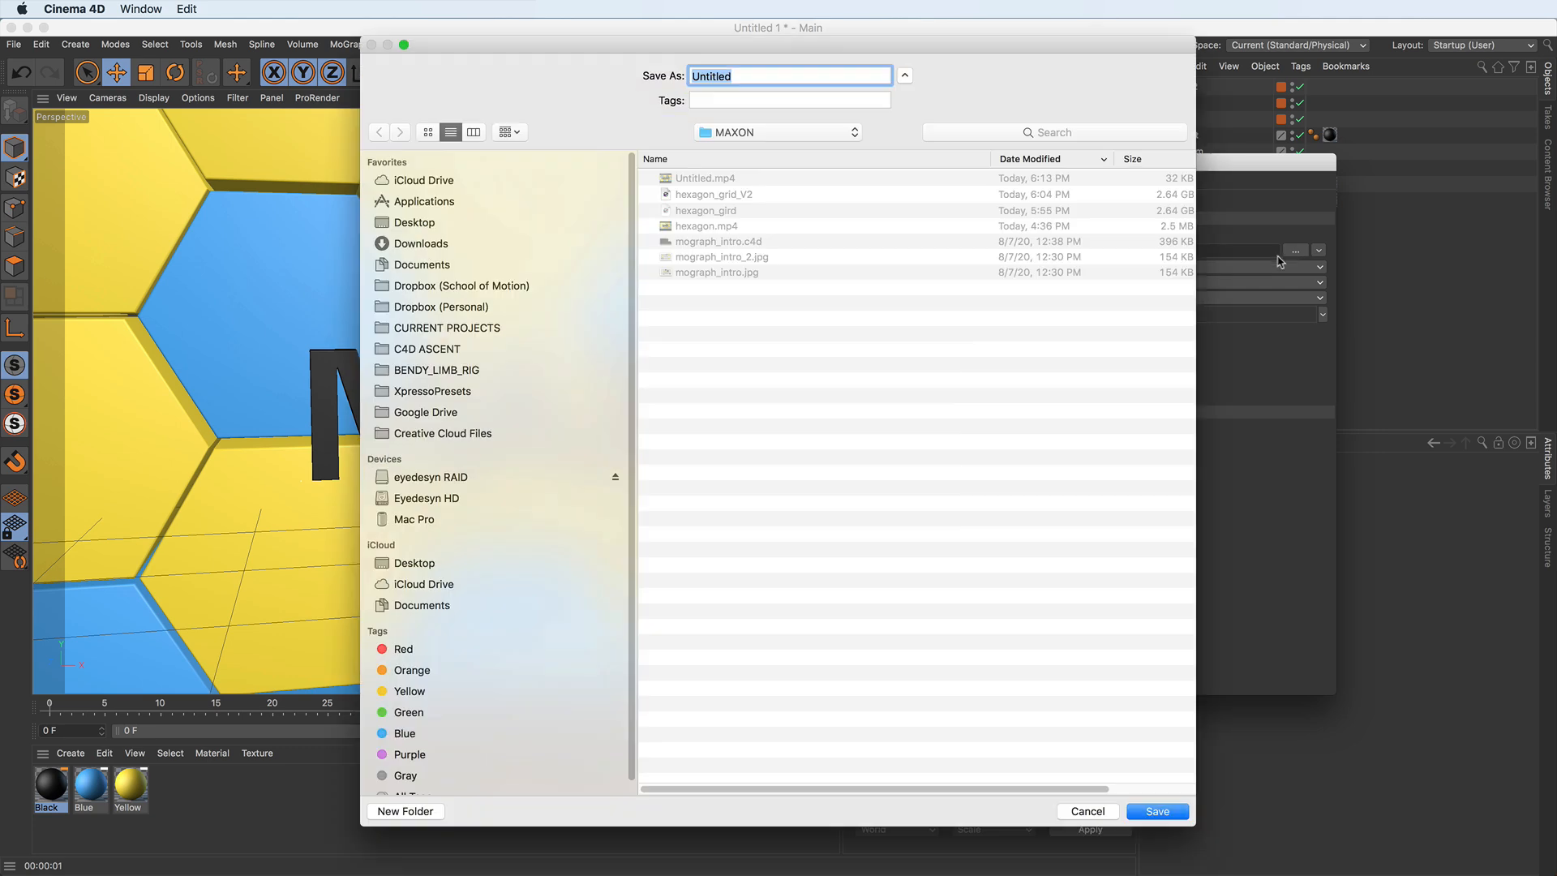
click(1155, 811)
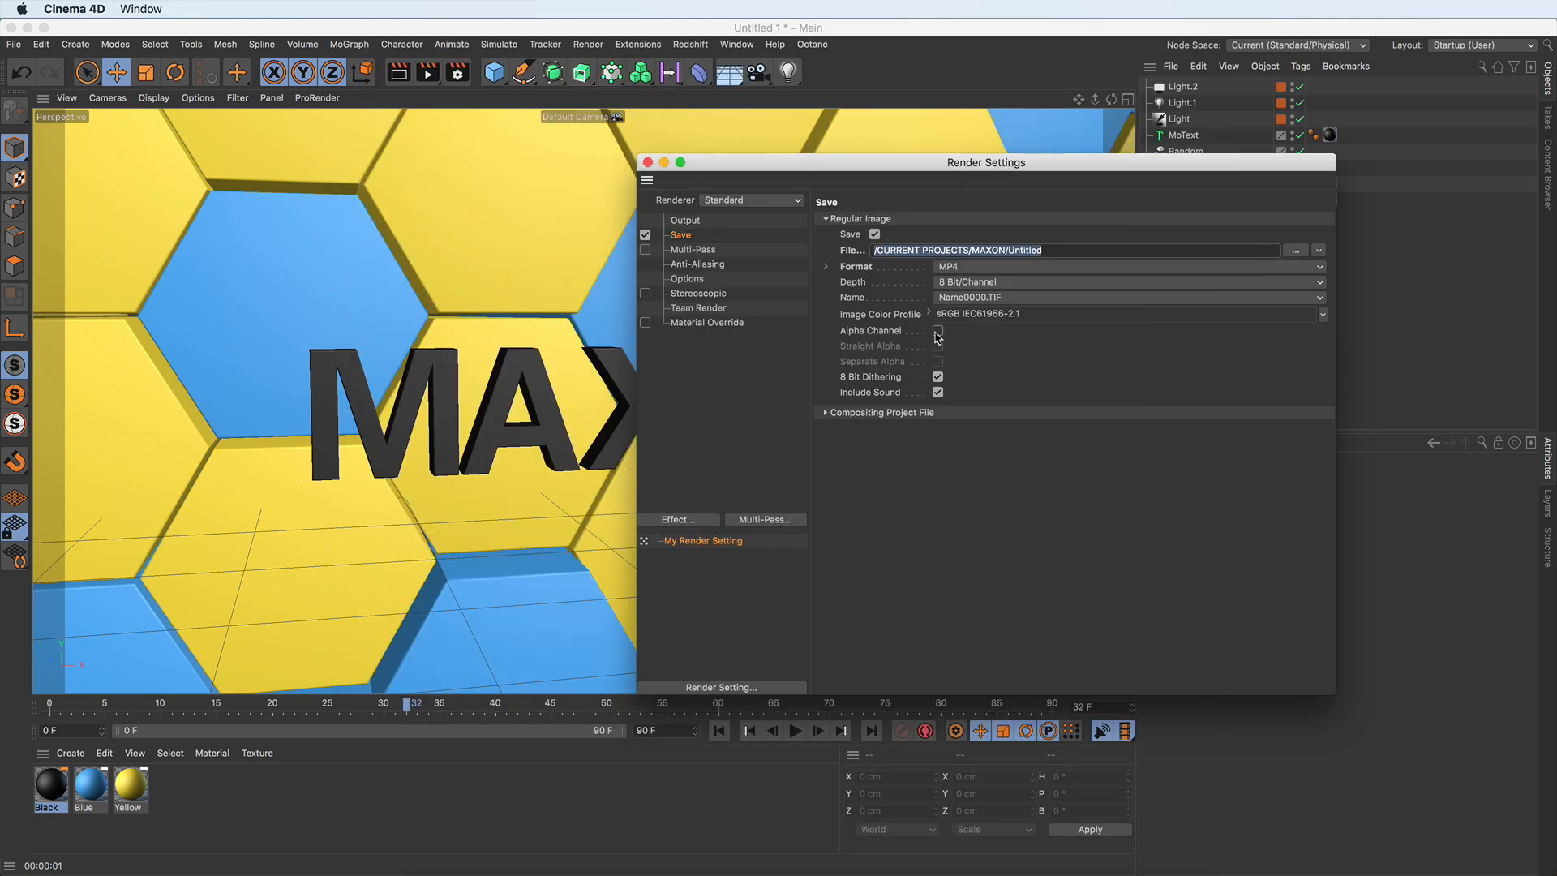
Step: Check the film/video size presets without changing the output size, and set the render frame range to All Frames
click(685, 221)
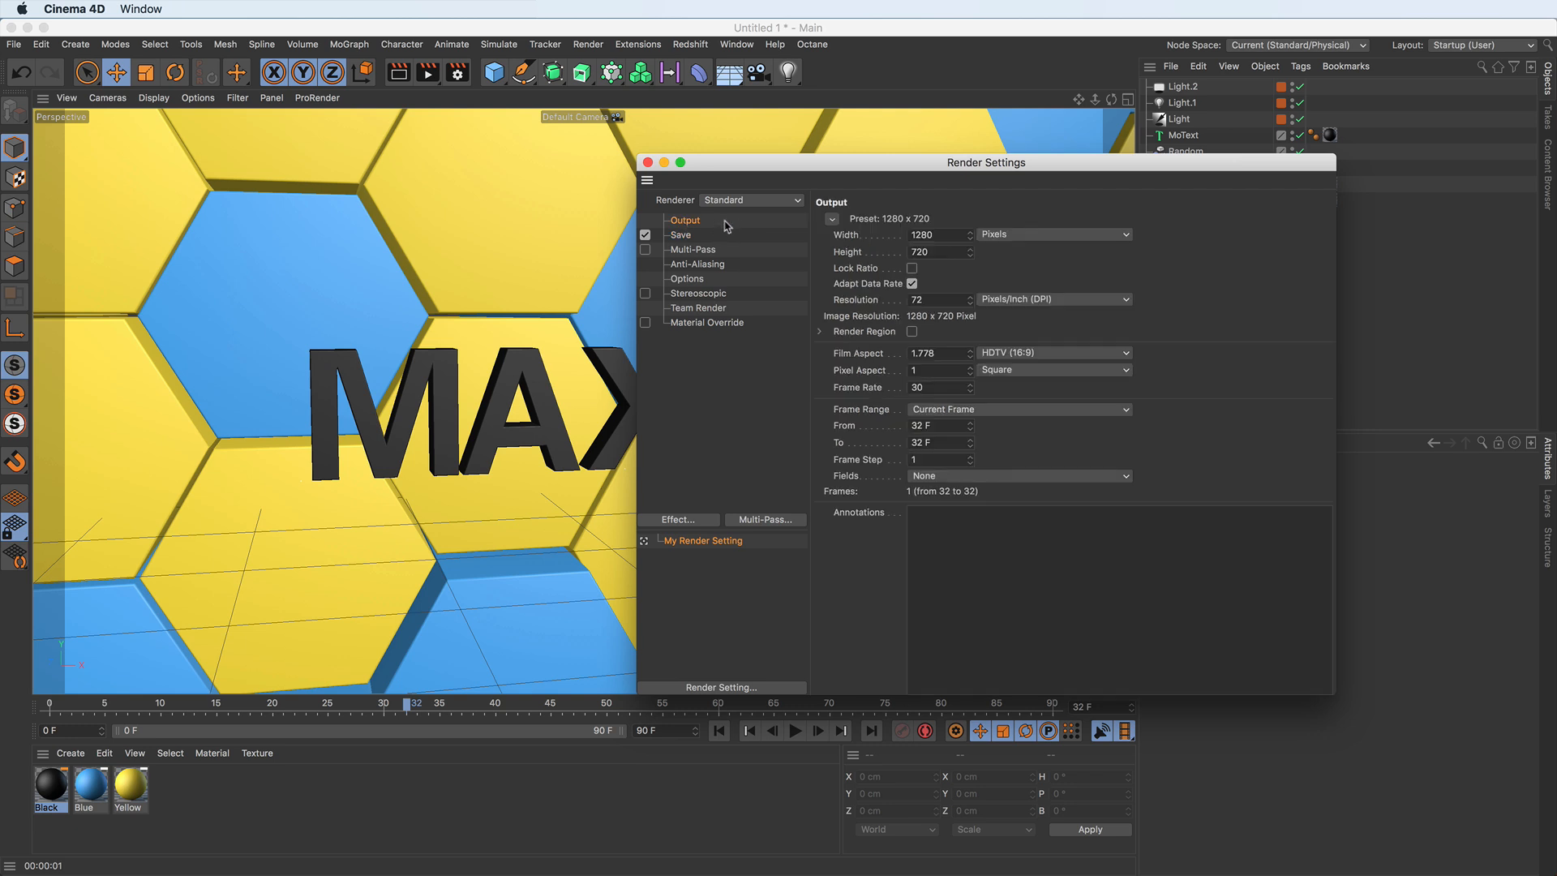
click(833, 219)
mouse_move(868, 251)
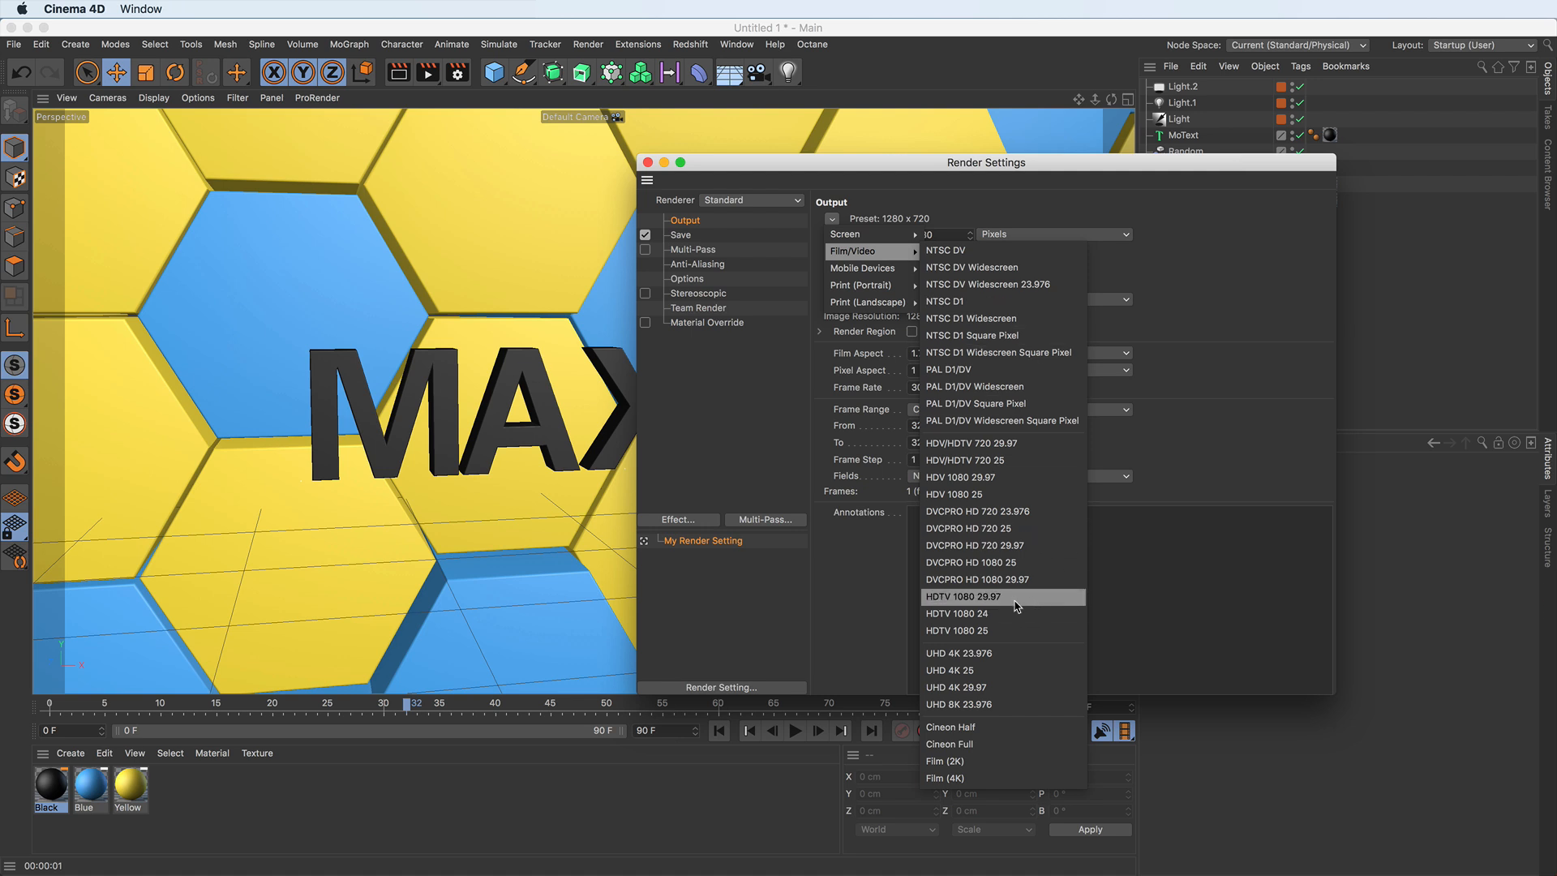
click(1261, 590)
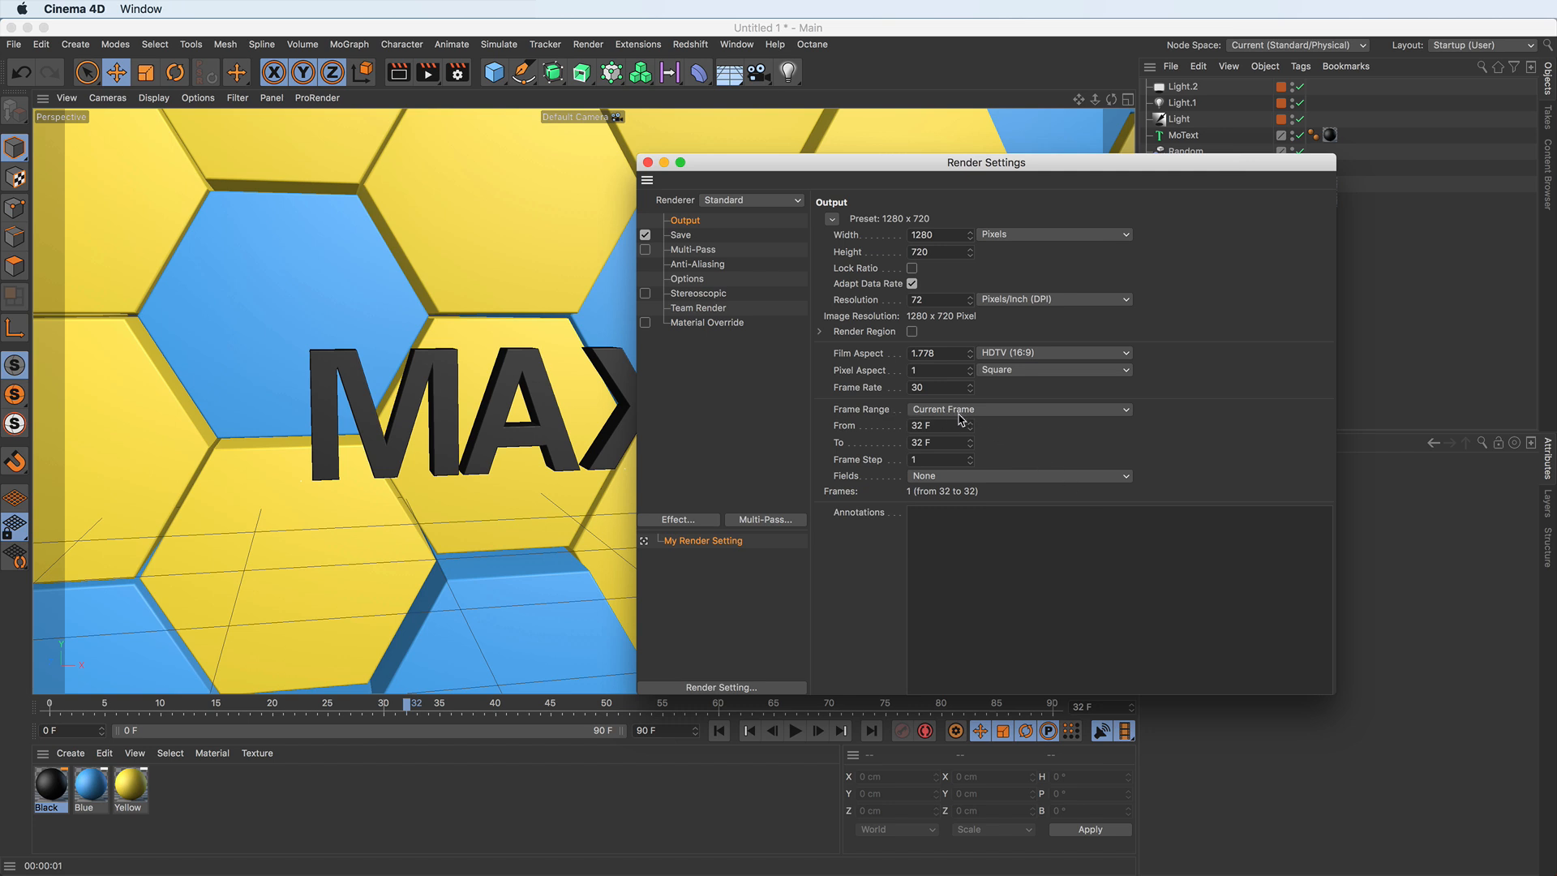
click(996, 412)
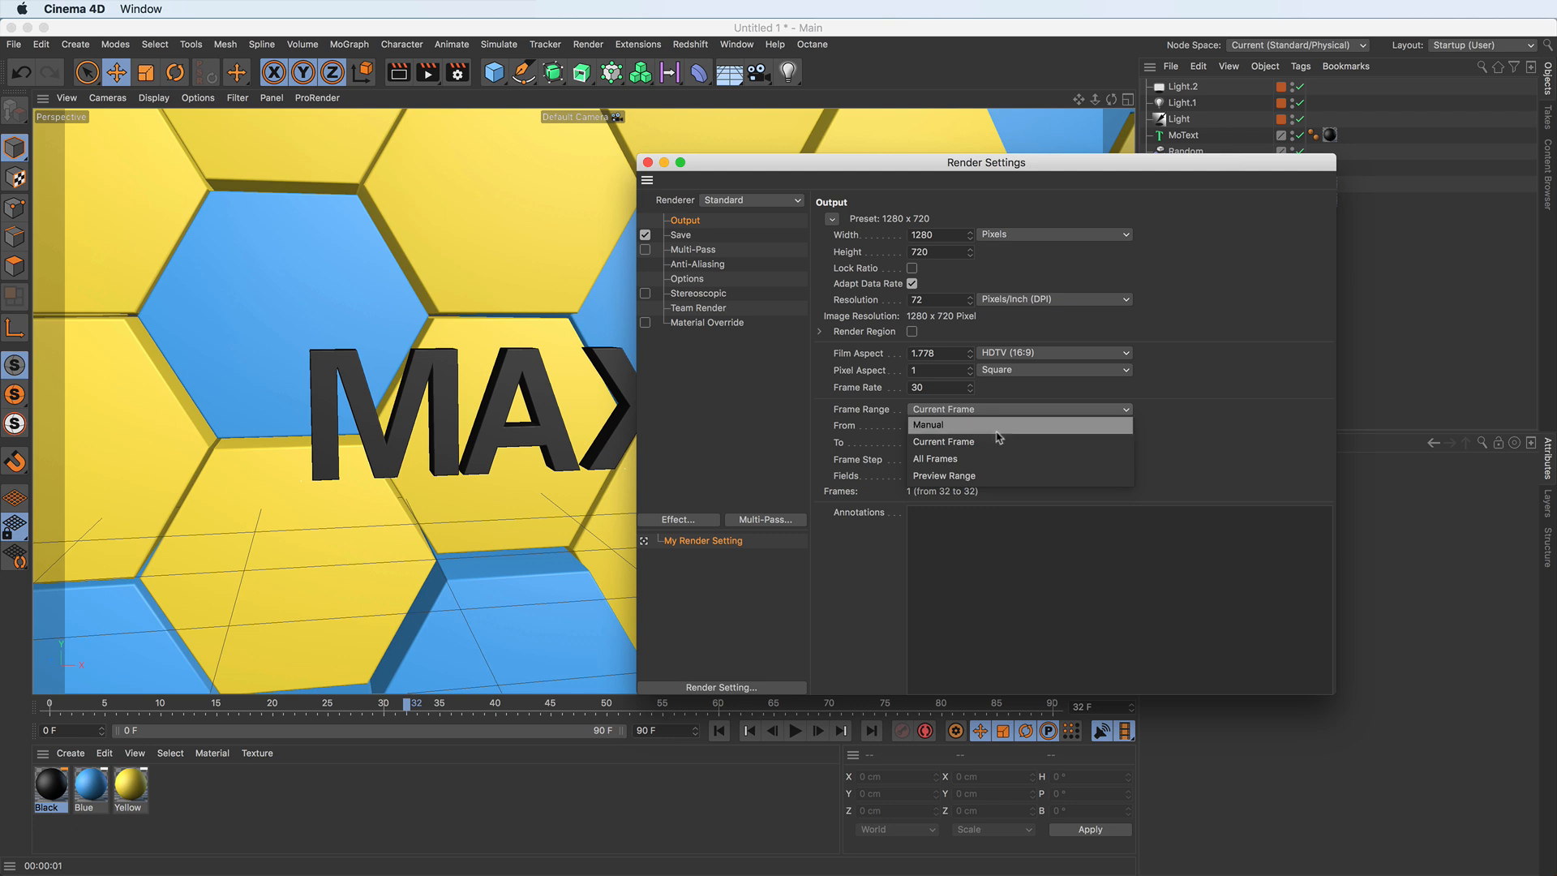
click(940, 458)
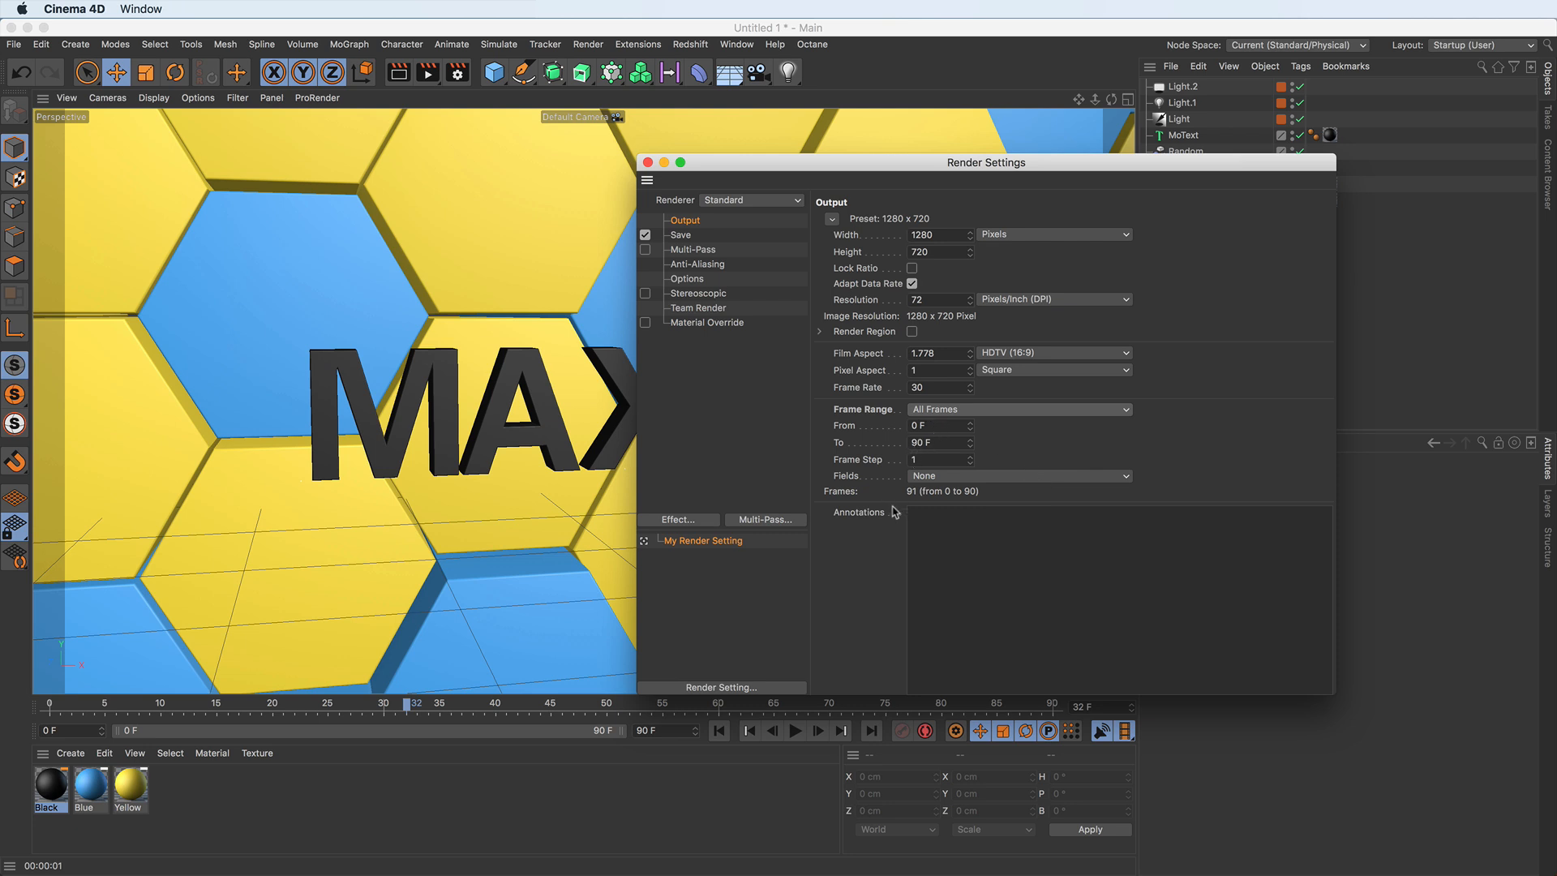
Step: Set the render anti-aliasing to Best
click(718, 268)
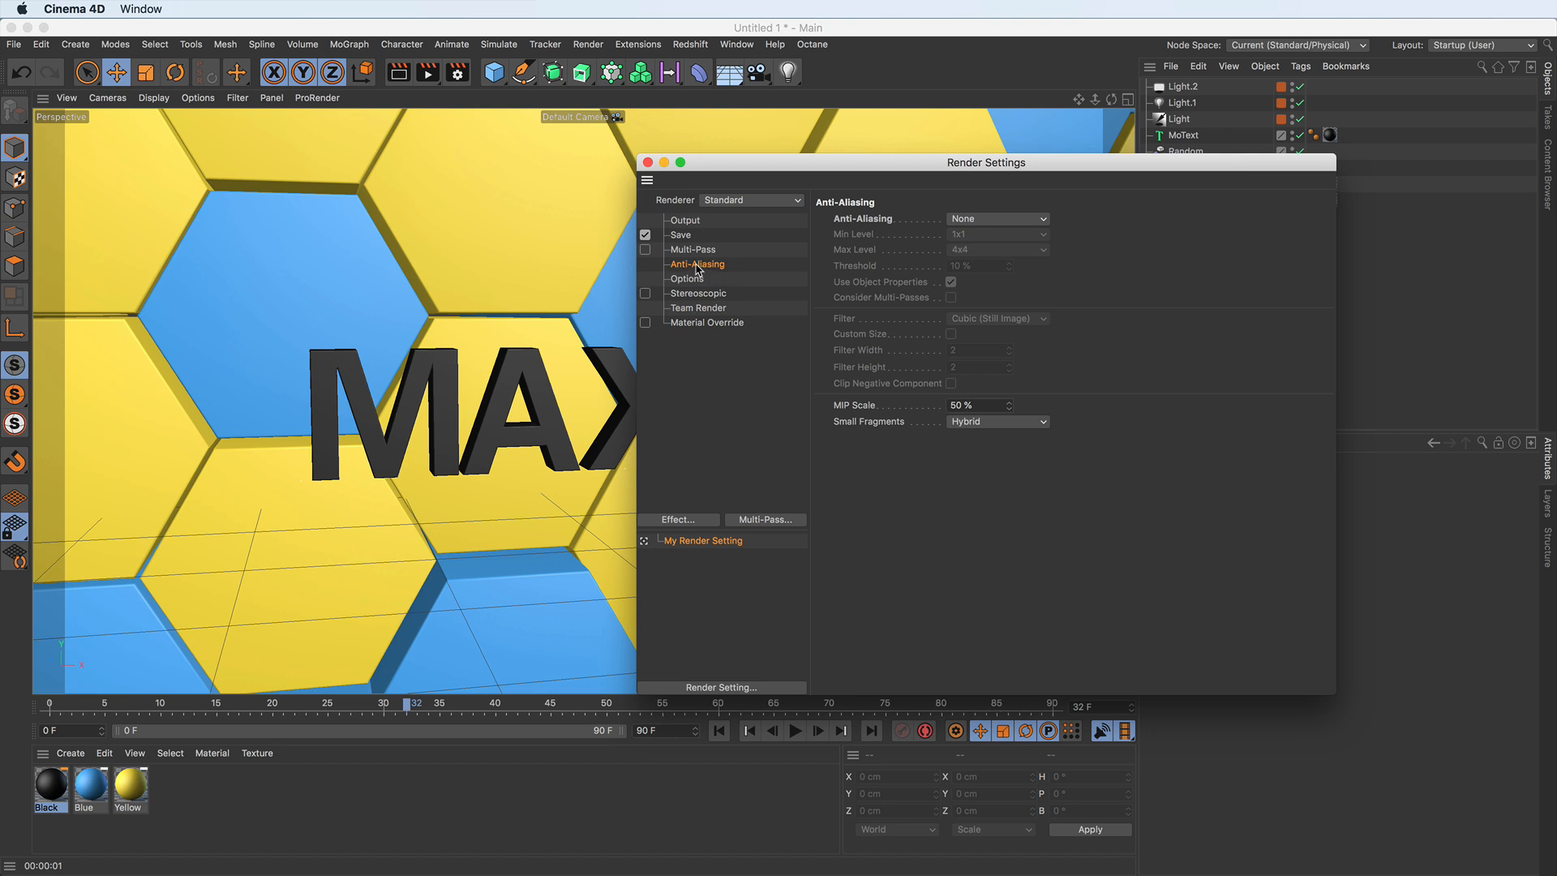
click(996, 221)
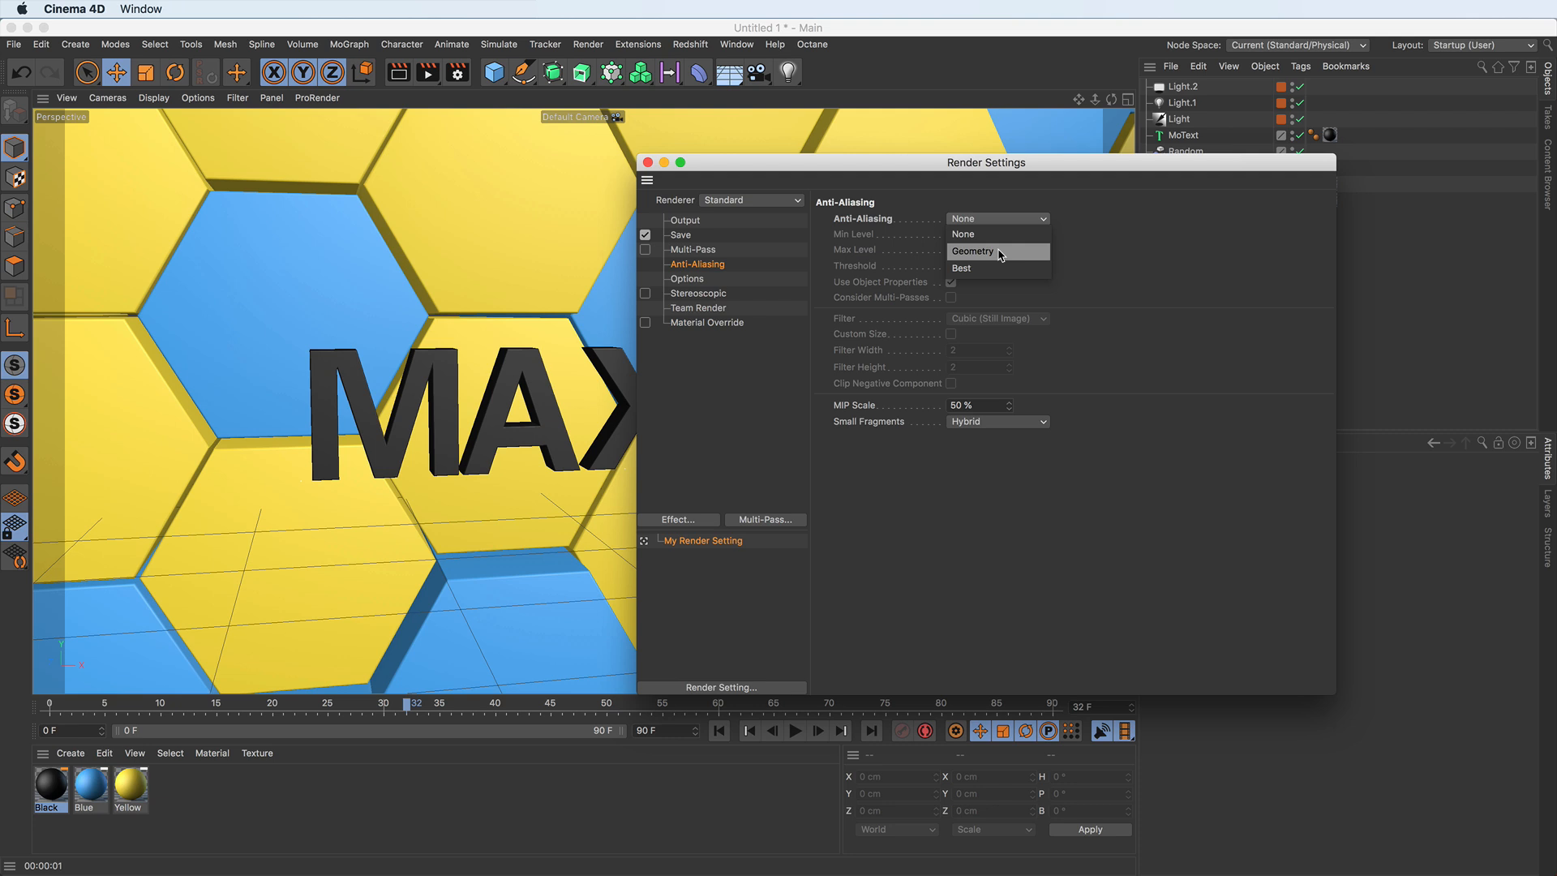
click(1005, 272)
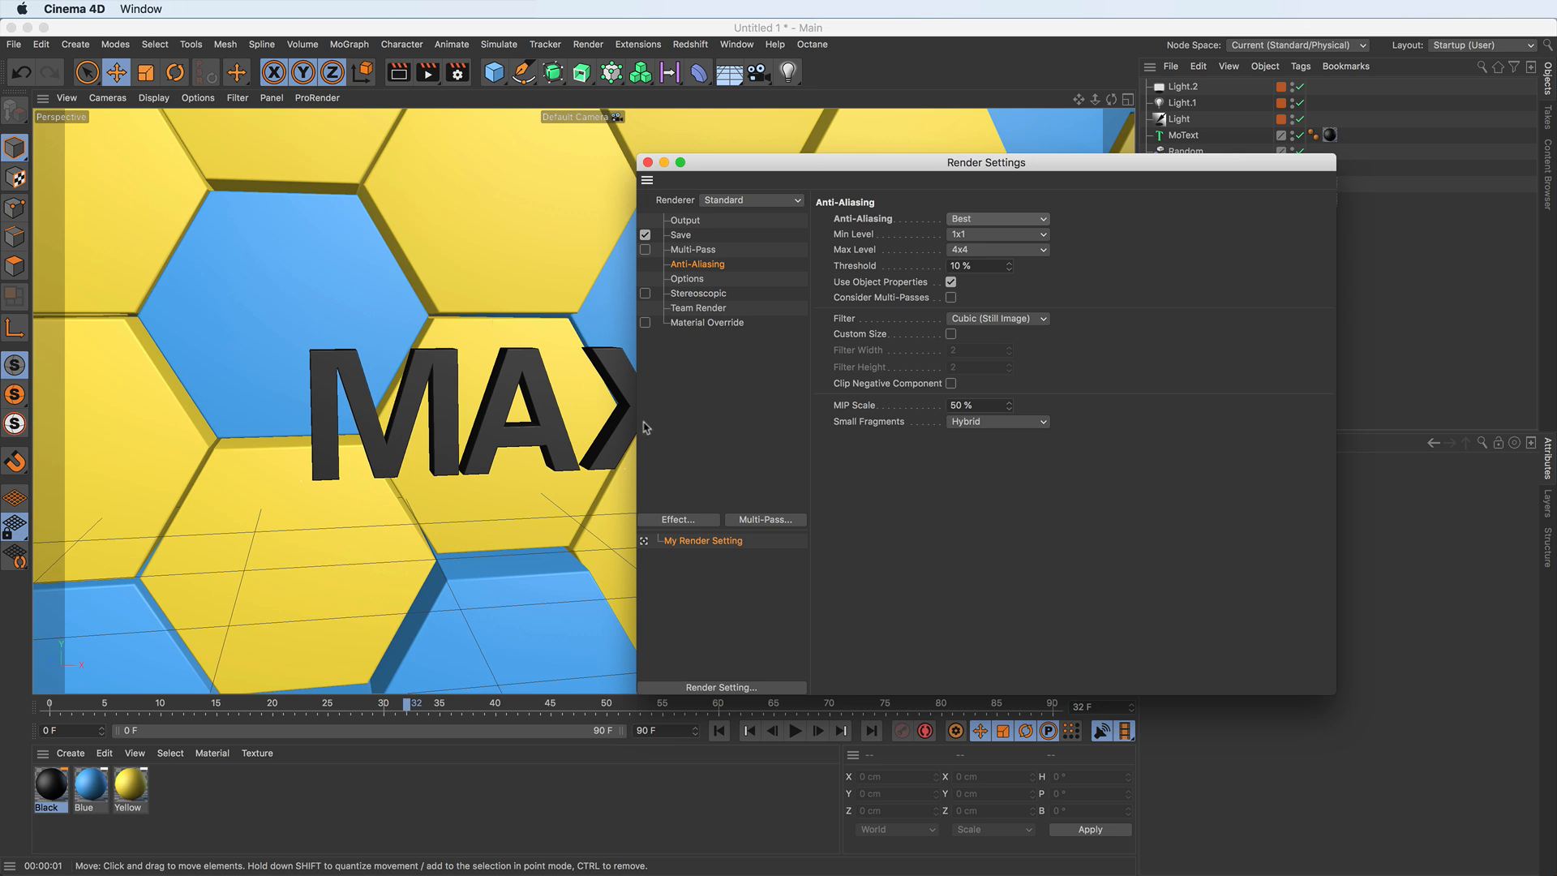
Step: Add the Ambient Occlusion effect to the render settings and render the view to test it
click(694, 522)
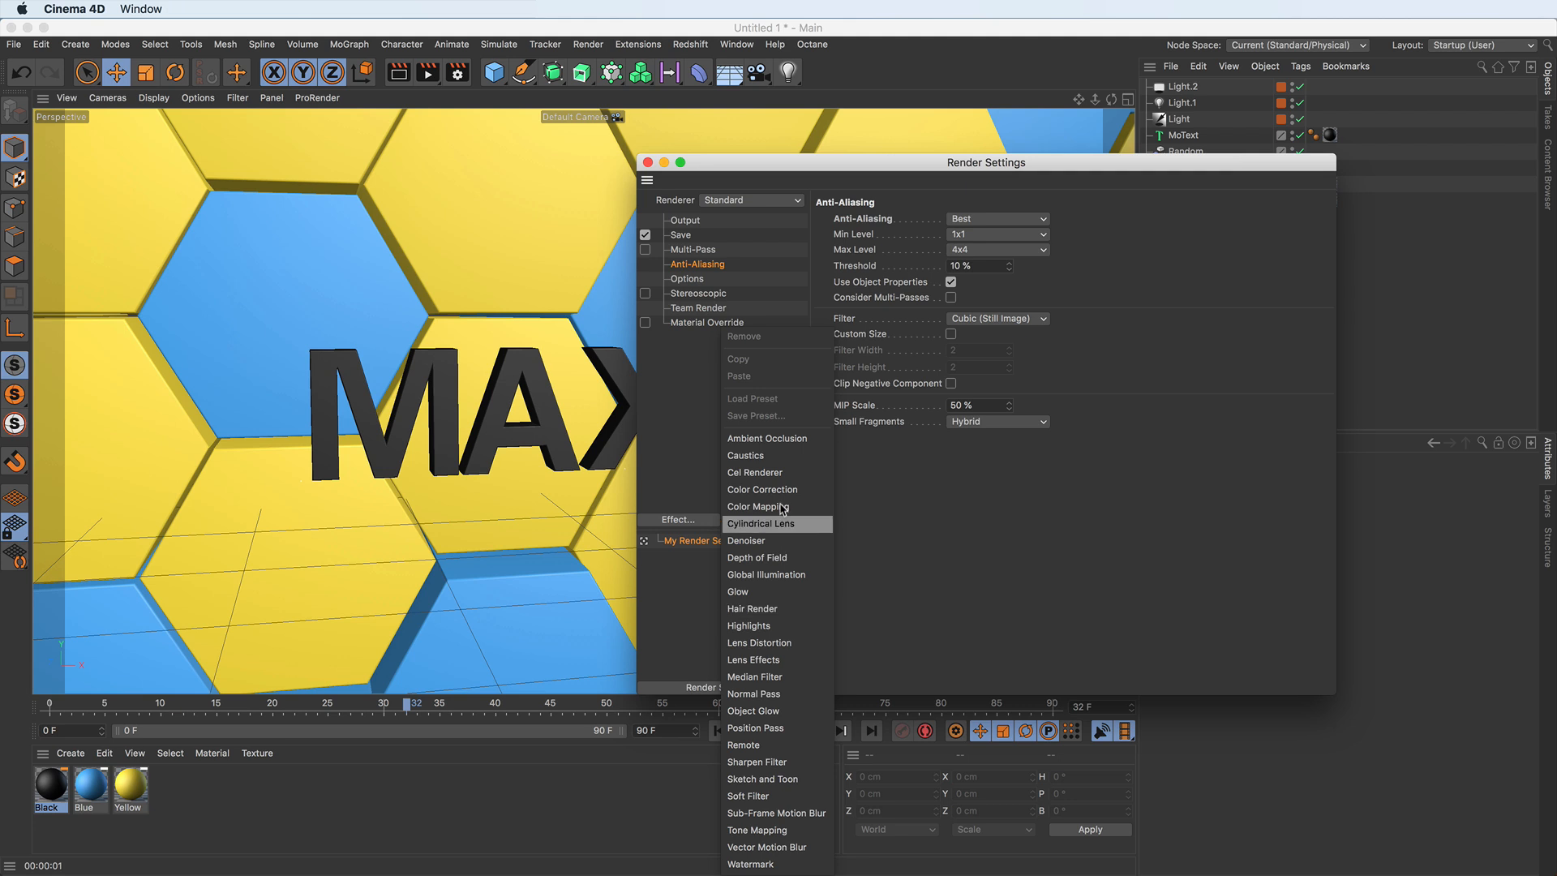
click(809, 439)
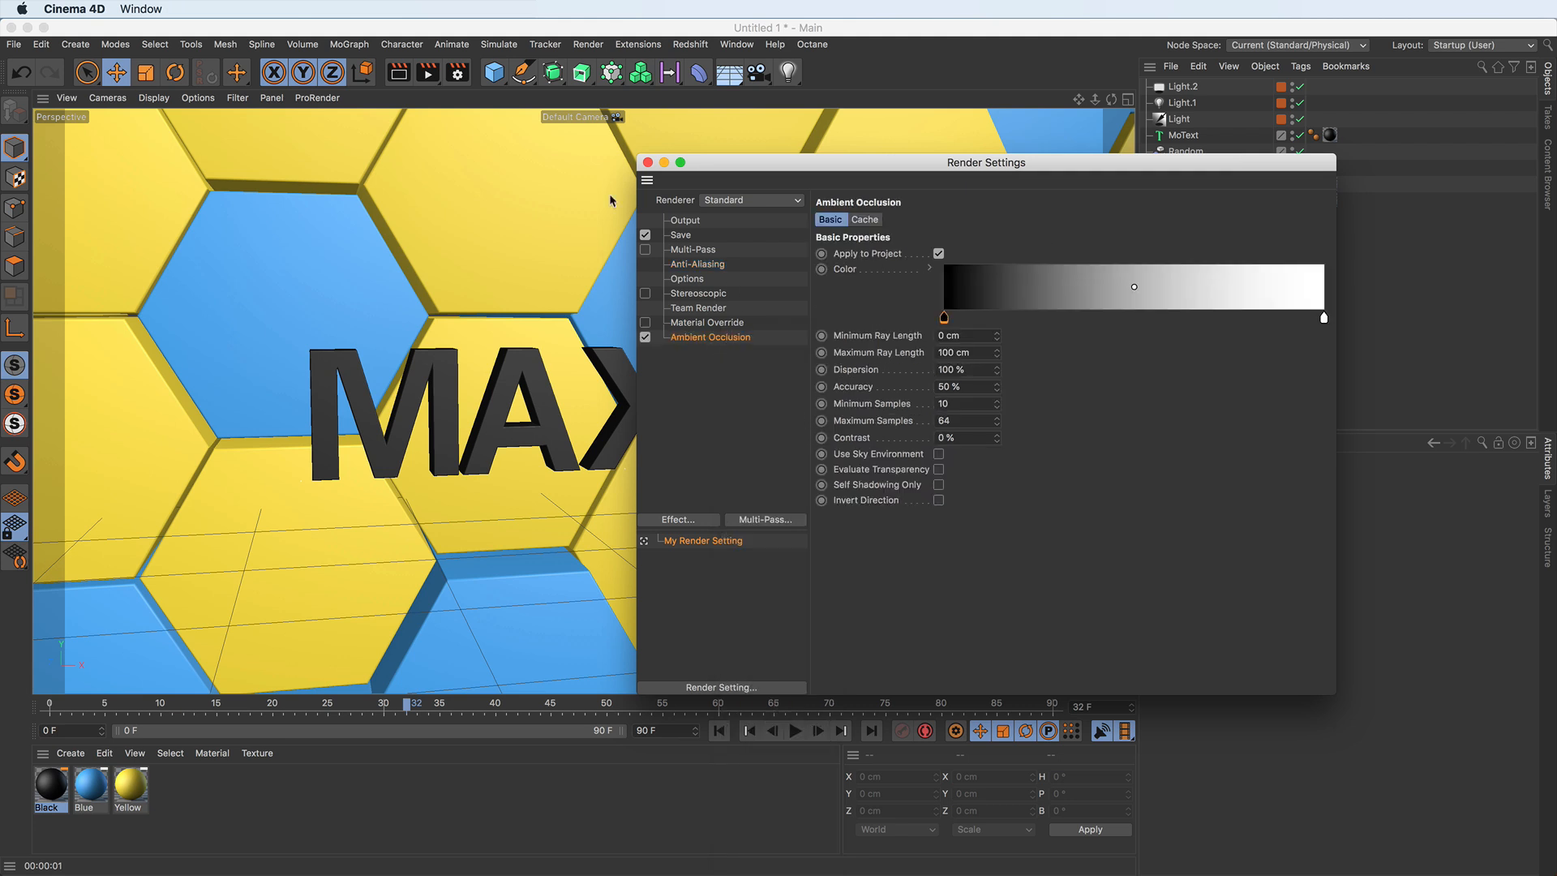
click(399, 75)
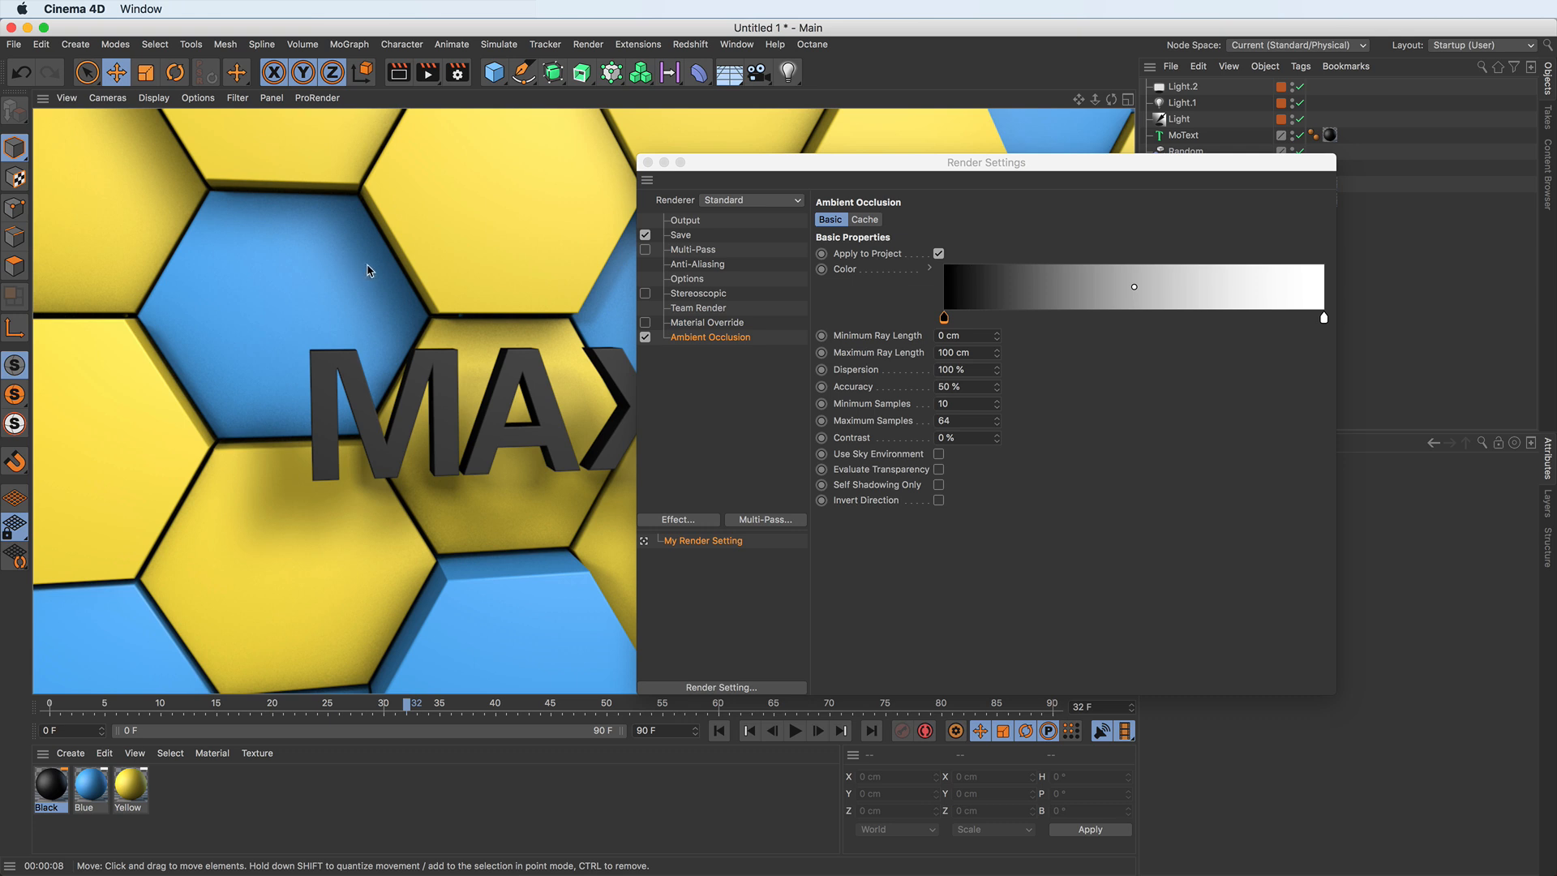
Step: Set the ambient occlusion's maximum ray length to 30 cm and render the view again
click(972, 351)
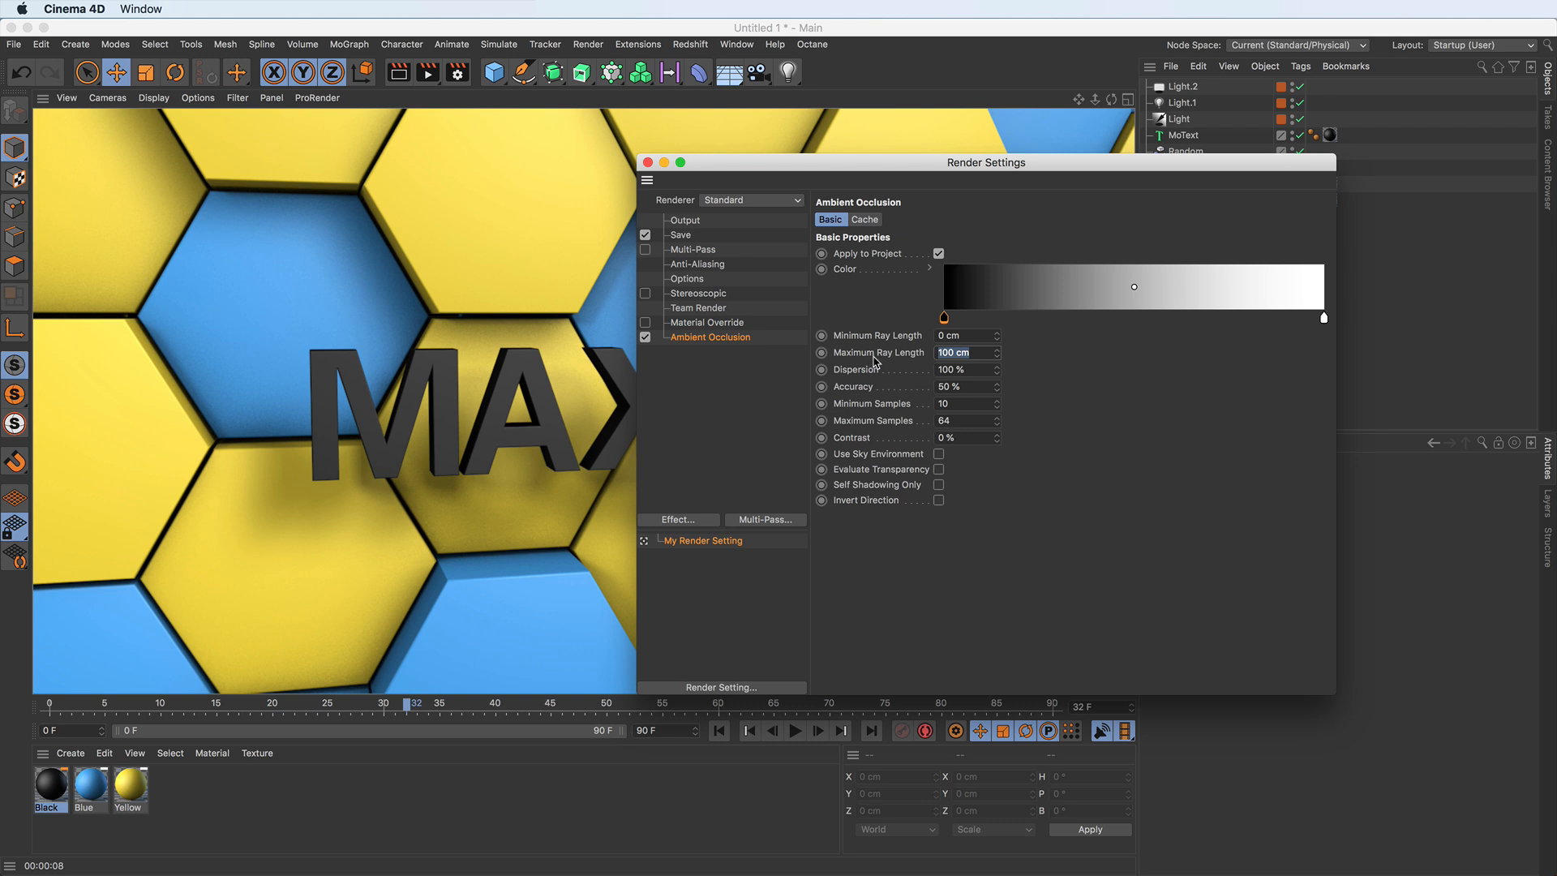
text(30)
key(Return)
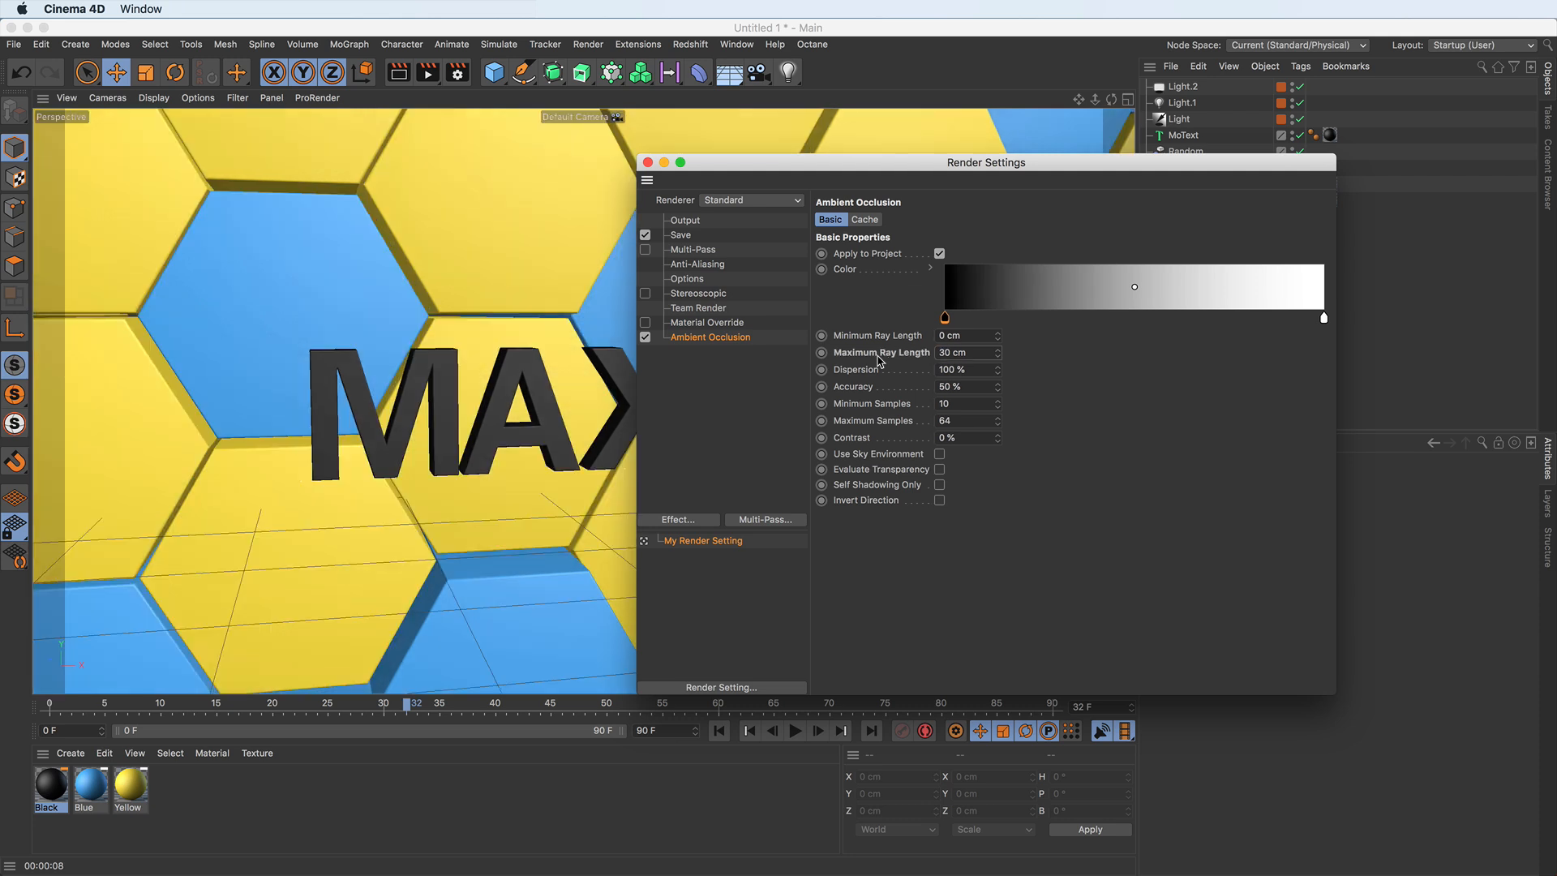
click(400, 76)
click(402, 77)
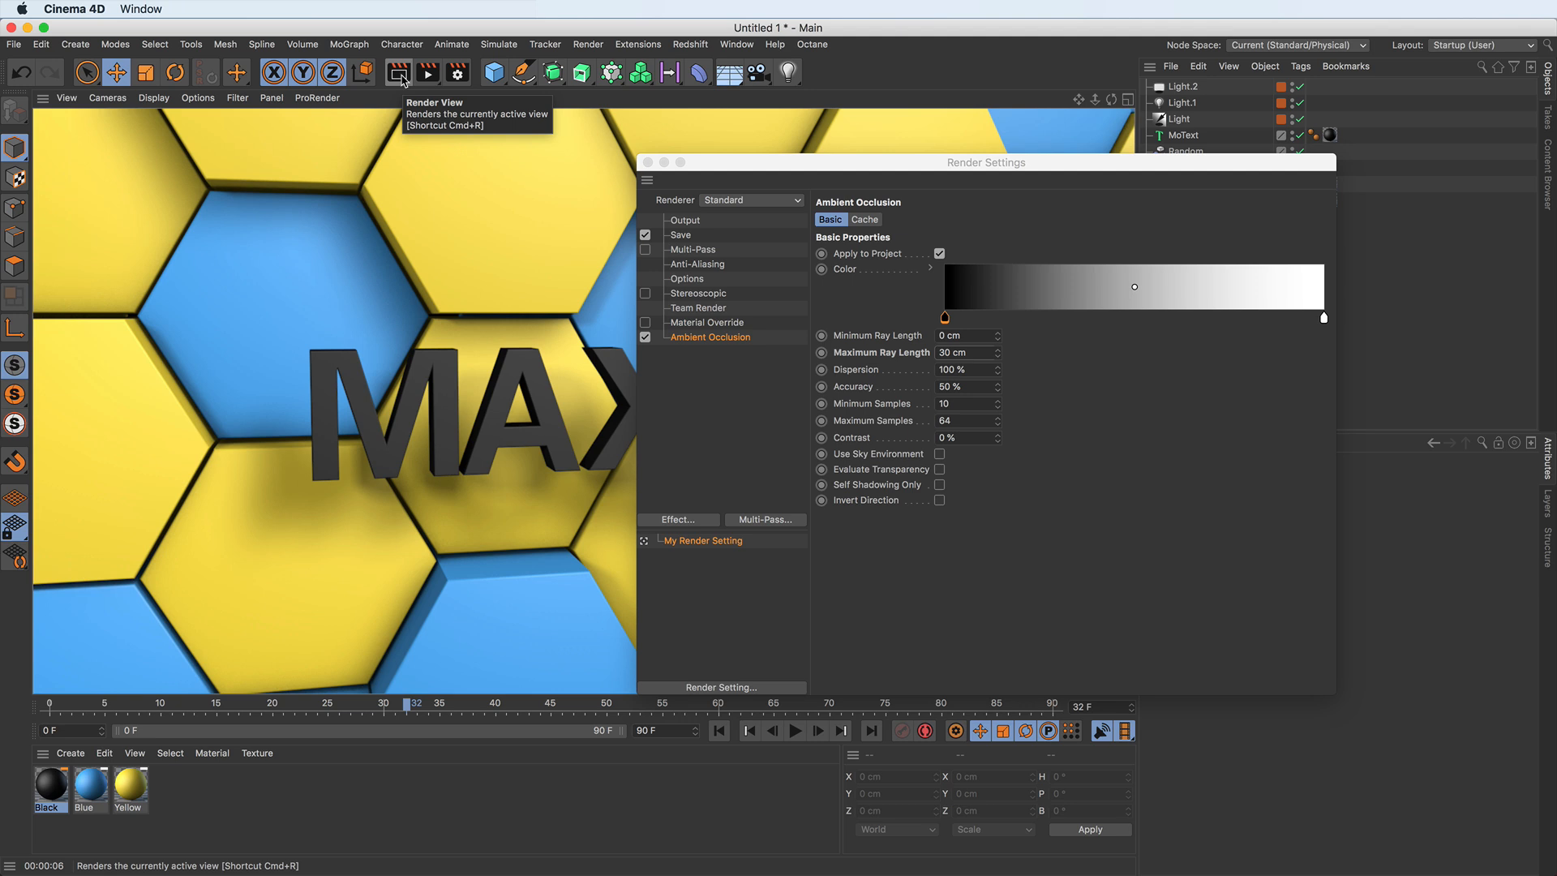
Step: Recolor the black knot of the ambient occlusion gradient to slate blue (H 201°, S 35%, V 42%) and render the view again
double_click(946, 318)
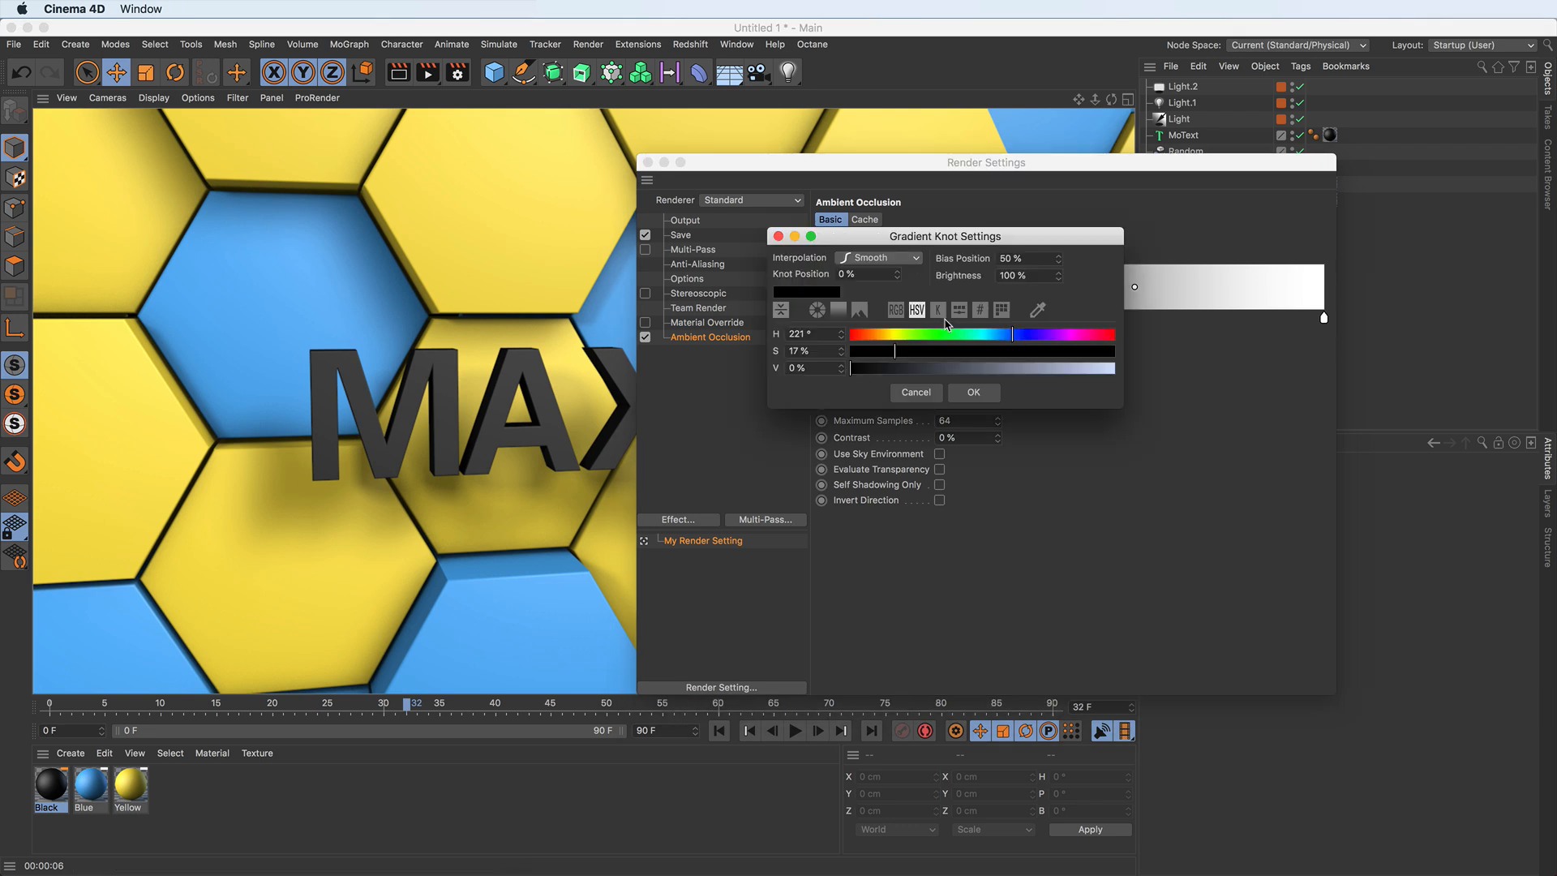
drag(903, 369, 998, 339)
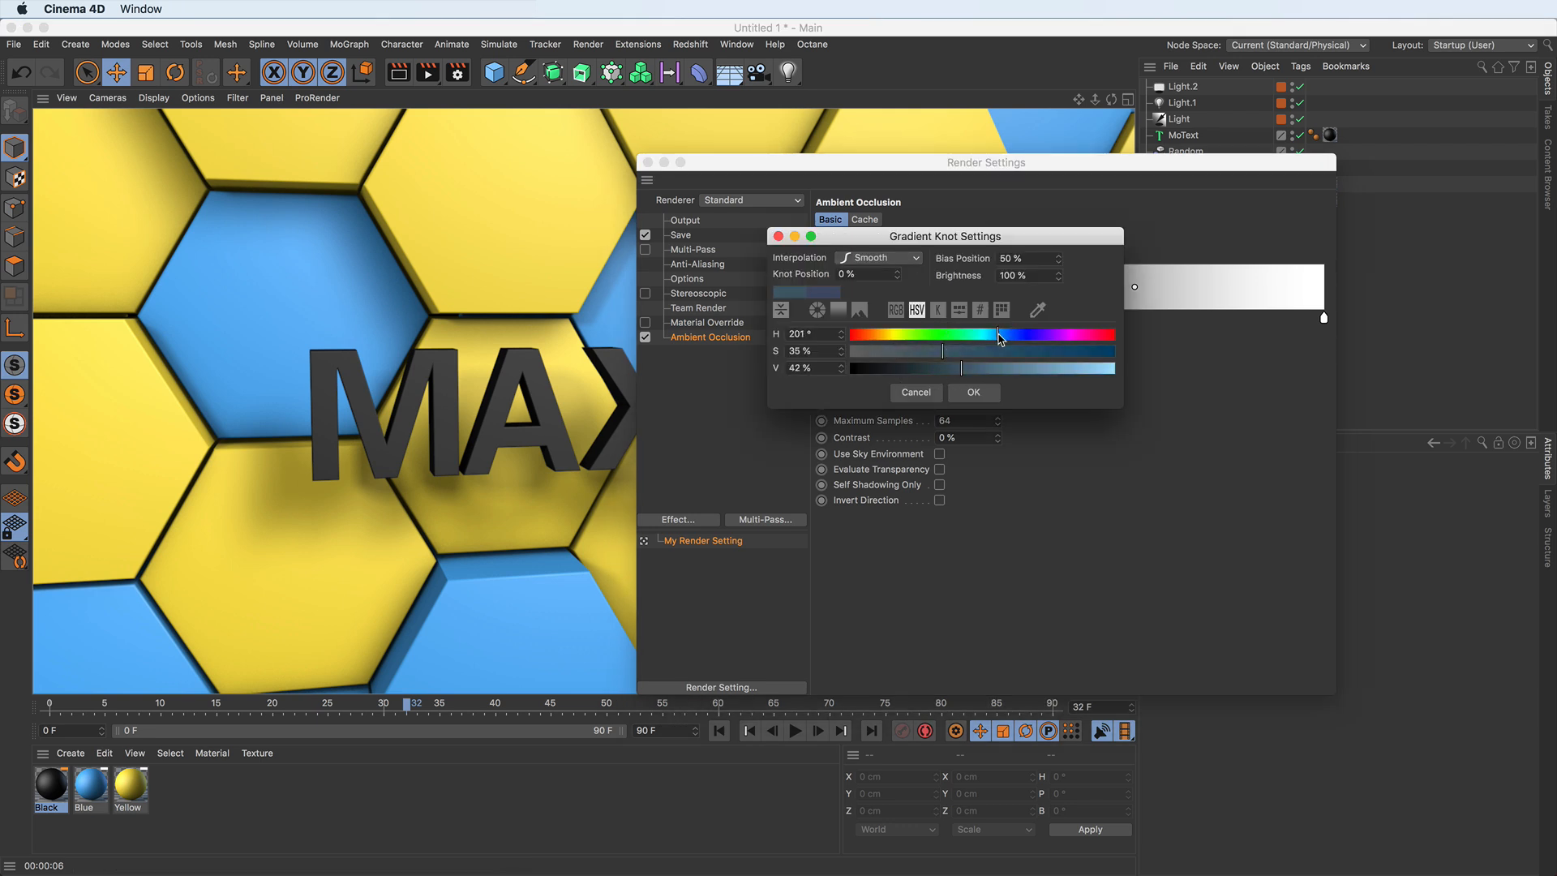
click(974, 392)
click(397, 80)
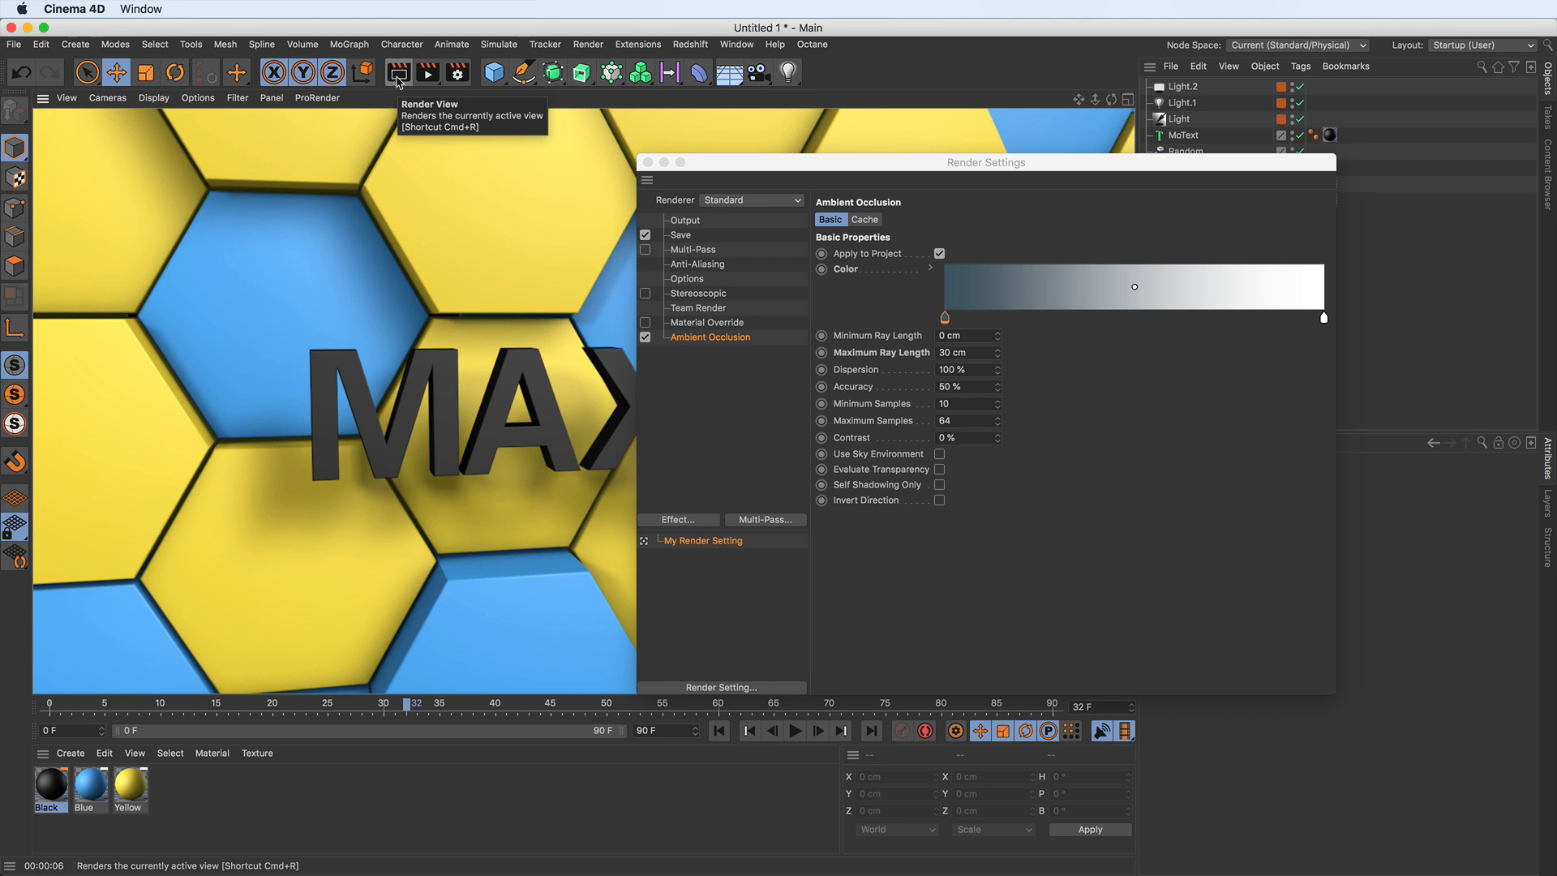
Step: Review the save and anti-aliasing settings, close the render settings, and render the animation to the Picture Viewer, overwriting Untitled.mp4
click(699, 237)
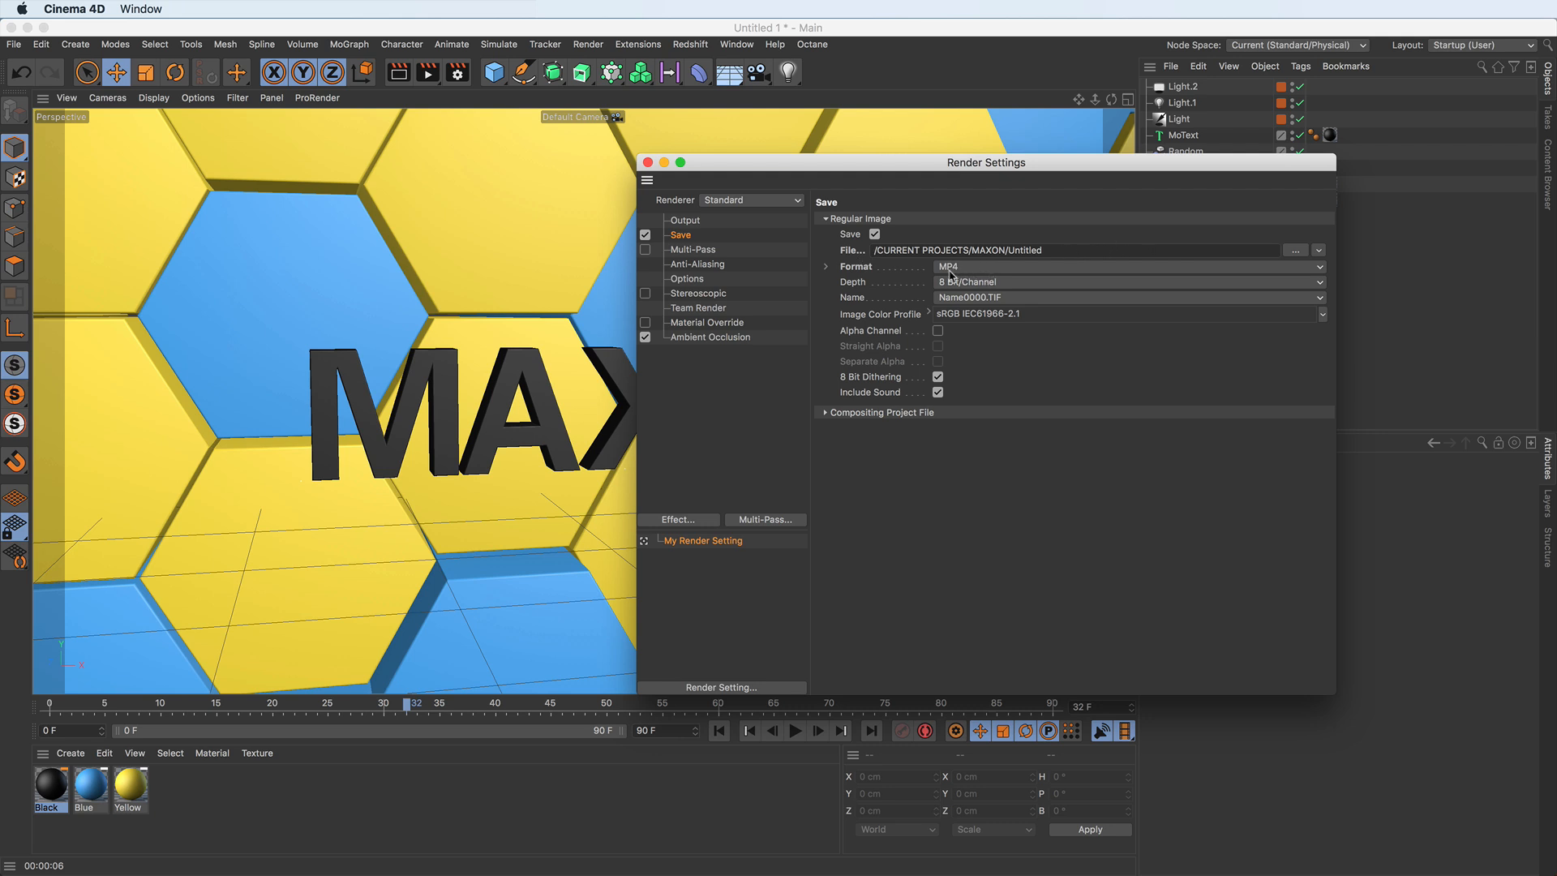
click(698, 266)
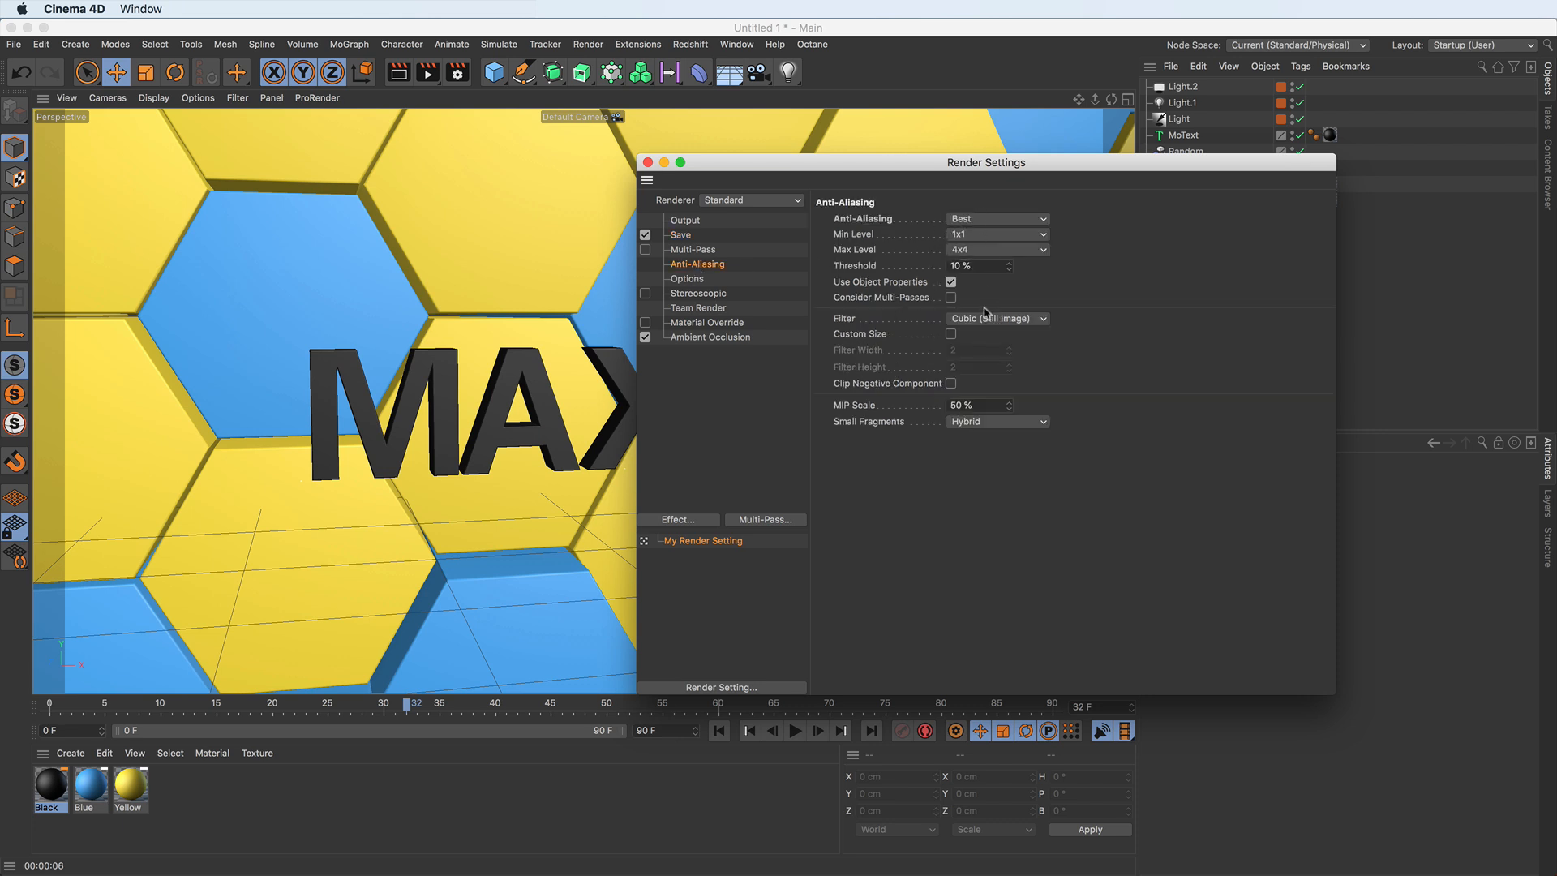
click(648, 163)
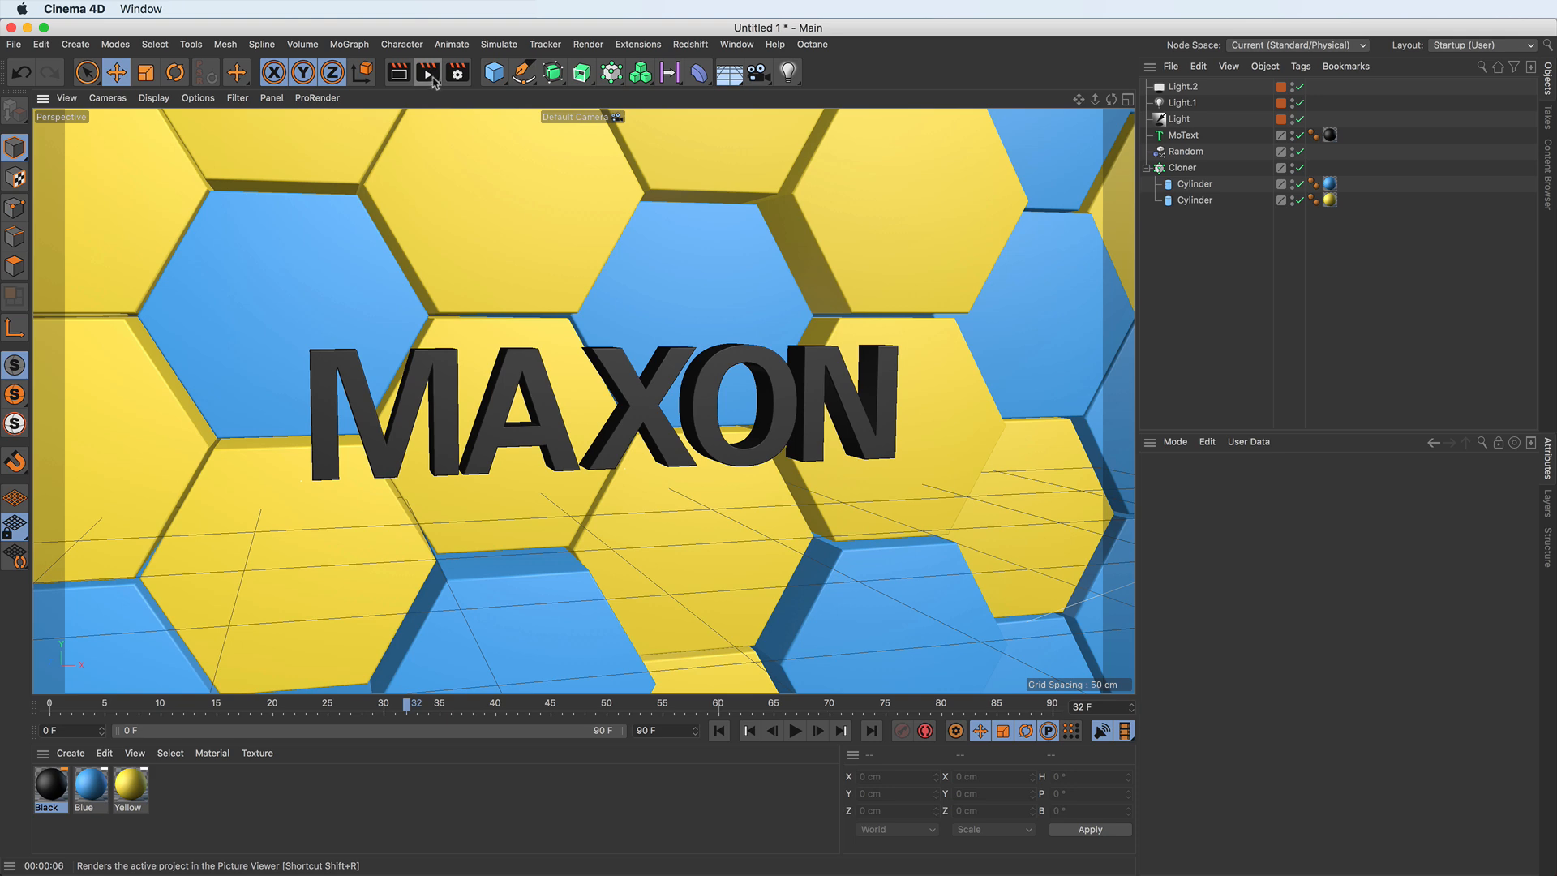
click(432, 82)
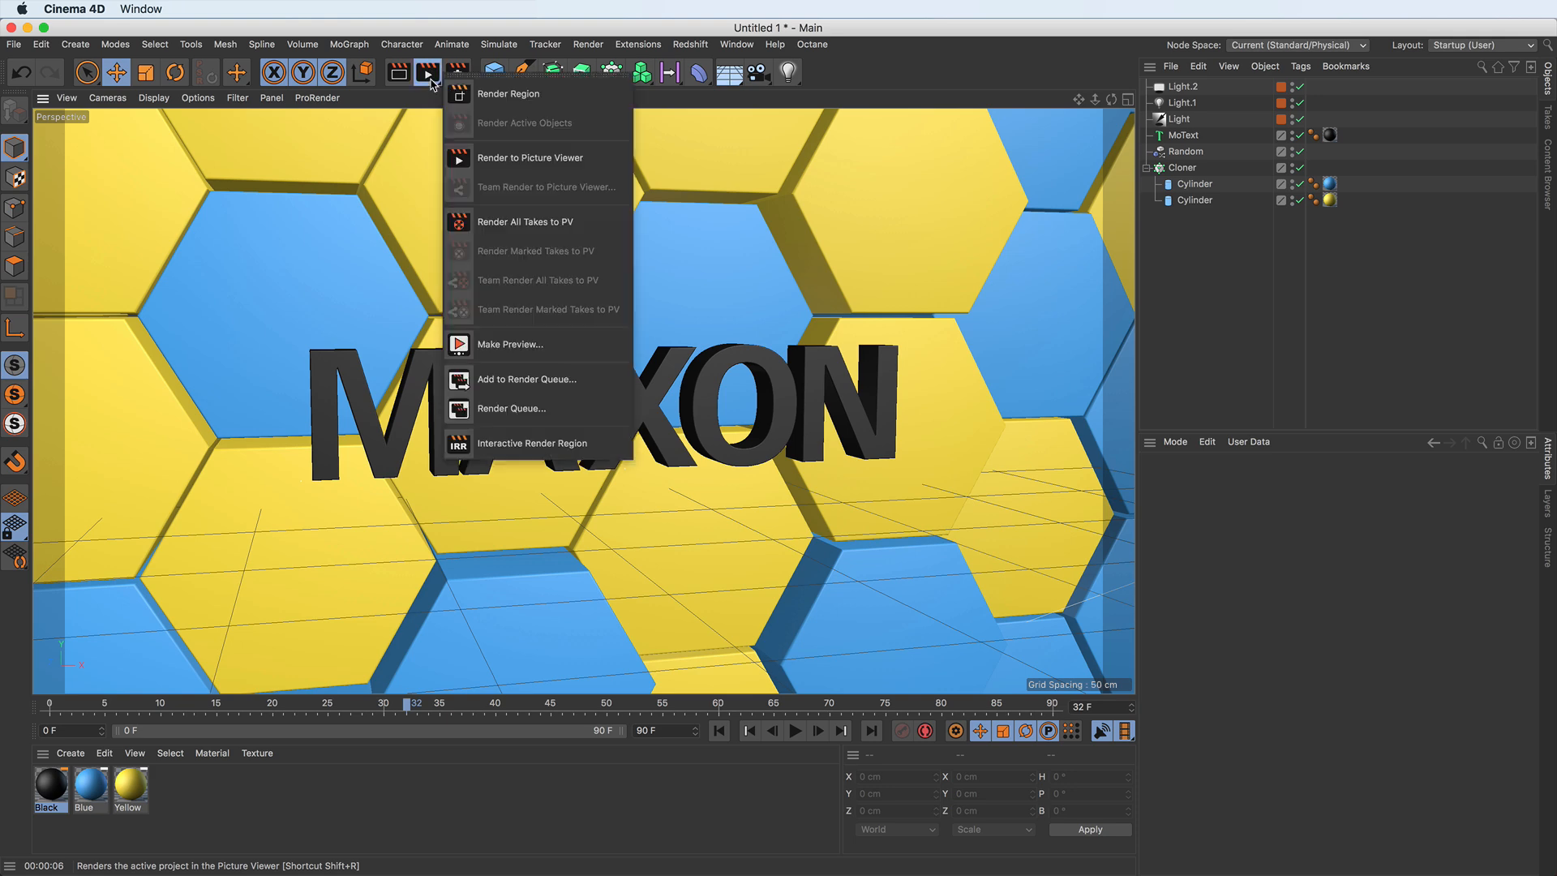
click(600, 156)
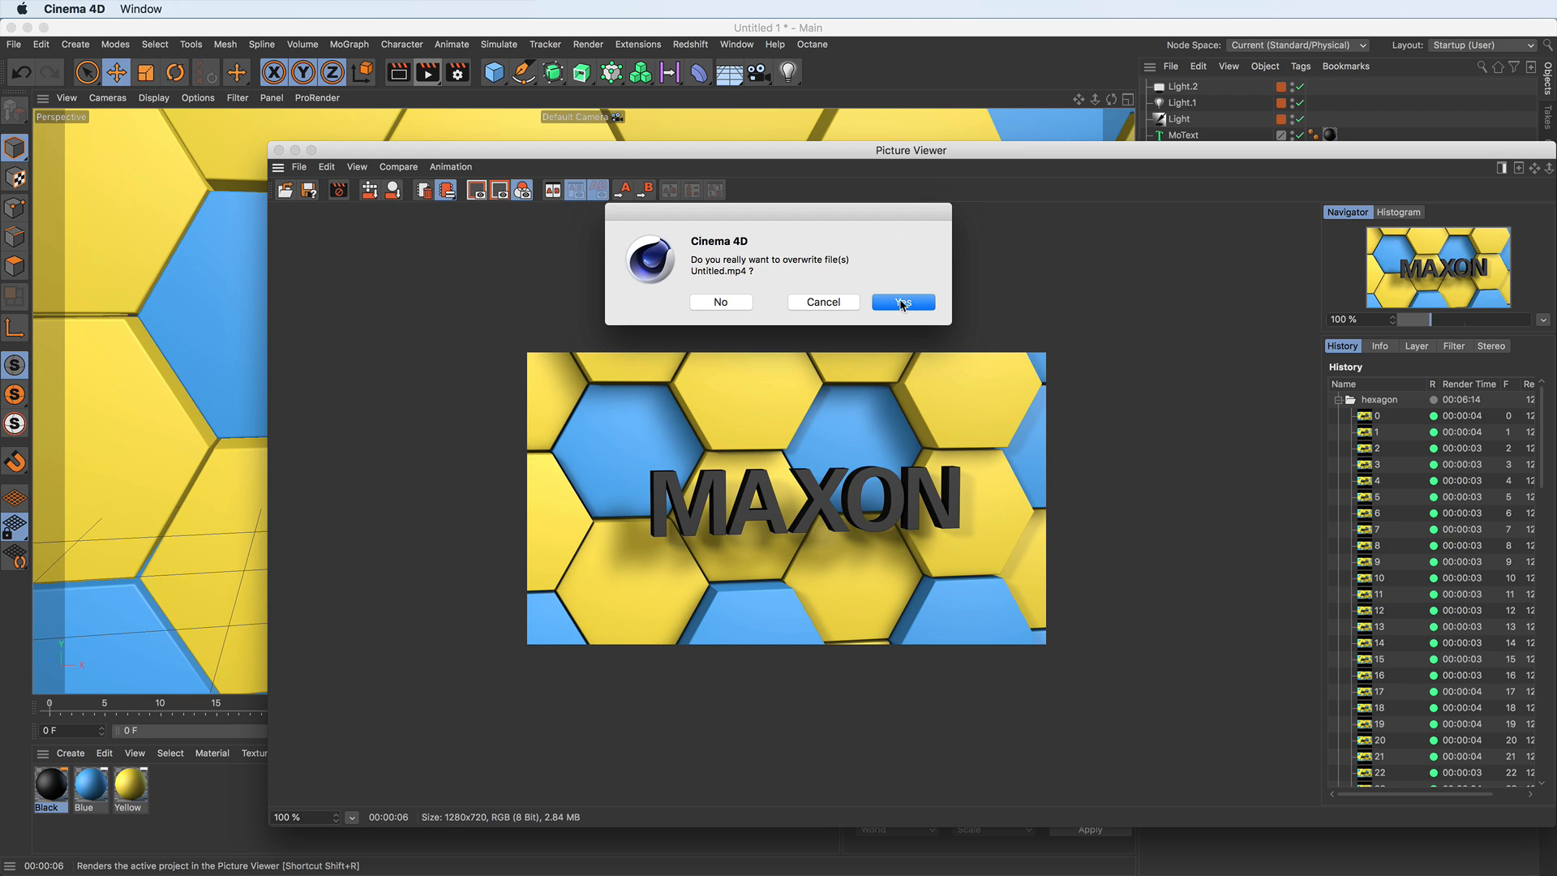
click(900, 304)
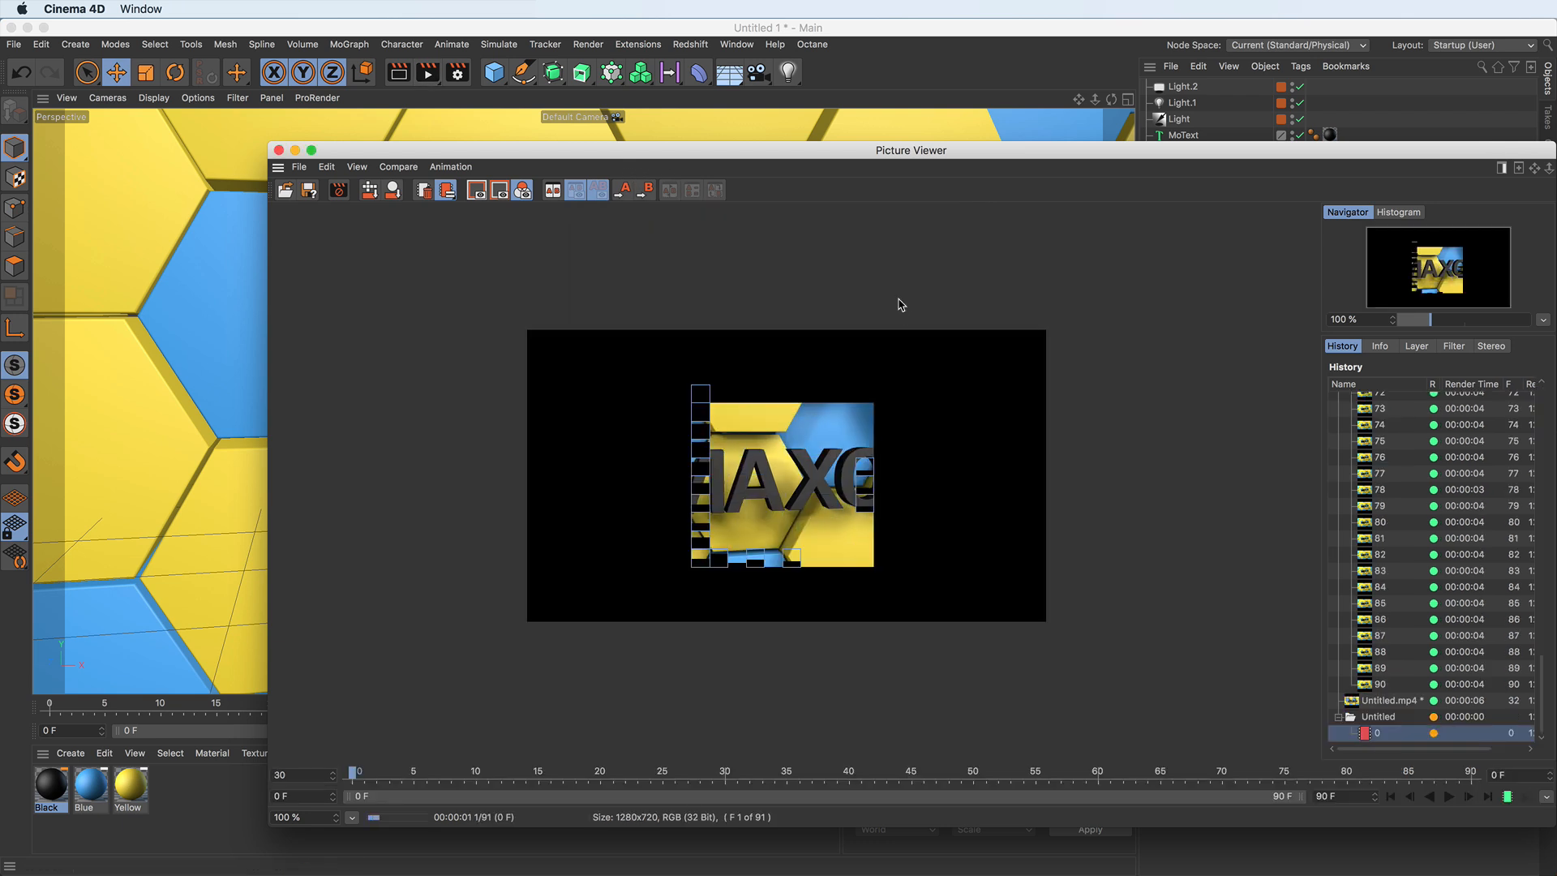